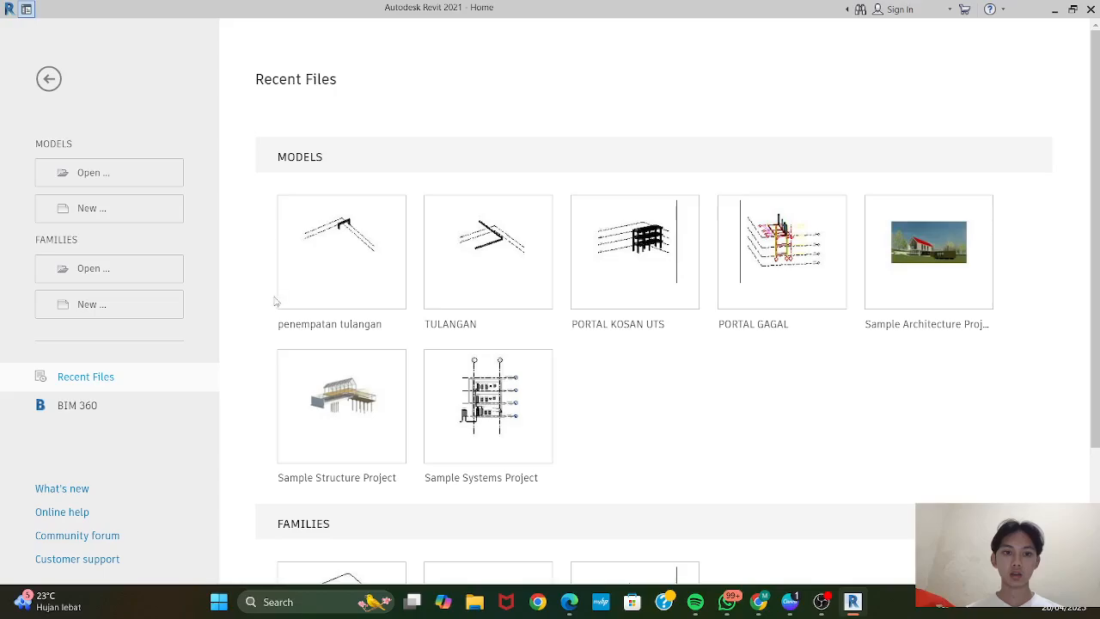
# Open the recent model "penempatan tulangan" and display its East elevation.
pyautogui.click(330, 237)
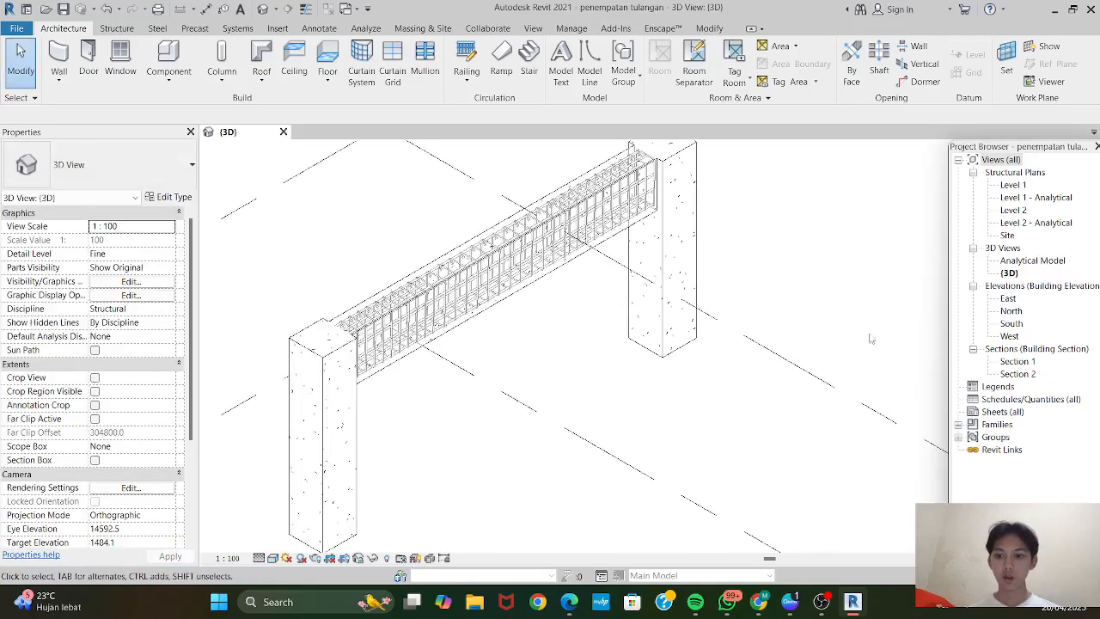
pyautogui.click(1011, 299)
pyautogui.doubleClick(1007, 299)
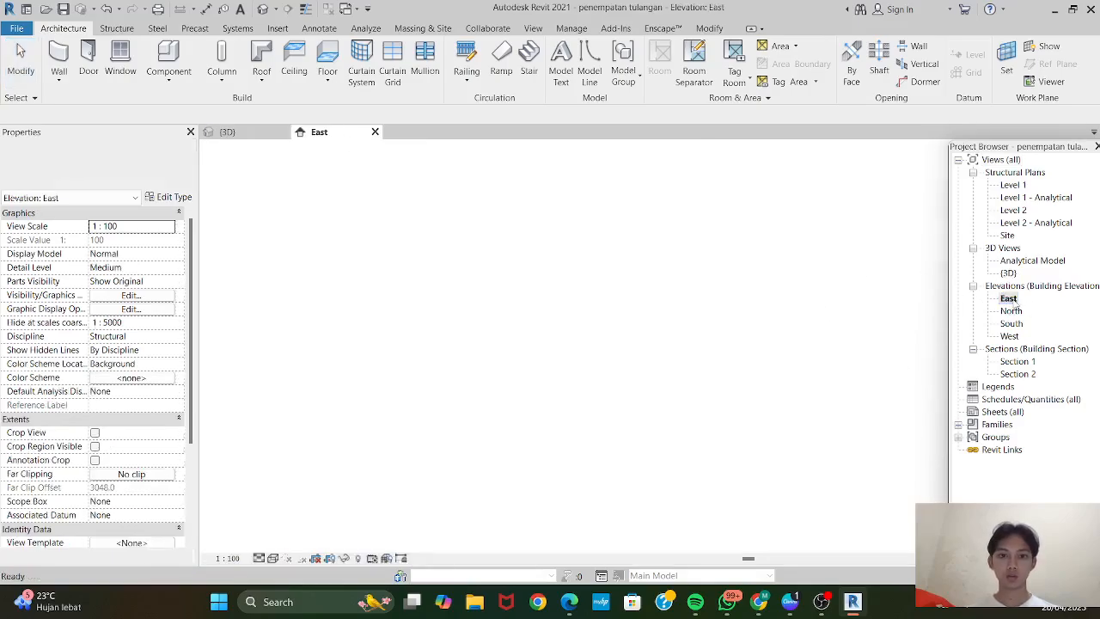
pyautogui.scroll(-3, 744, 289)
pyautogui.scroll(1, 808, 413)
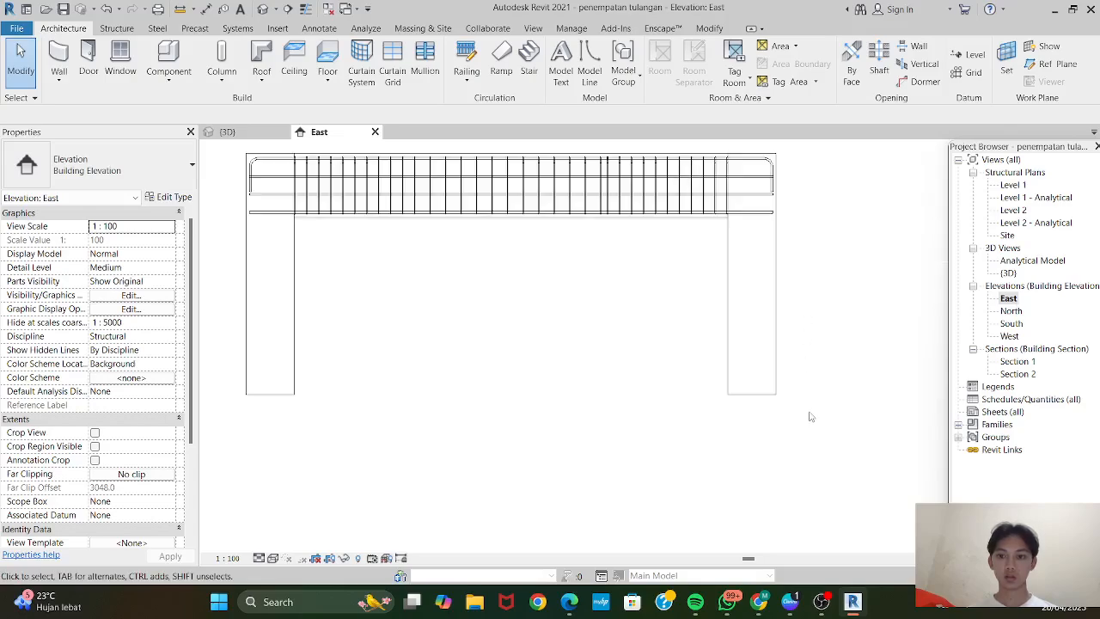
pyautogui.scroll(-1, 809, 417)
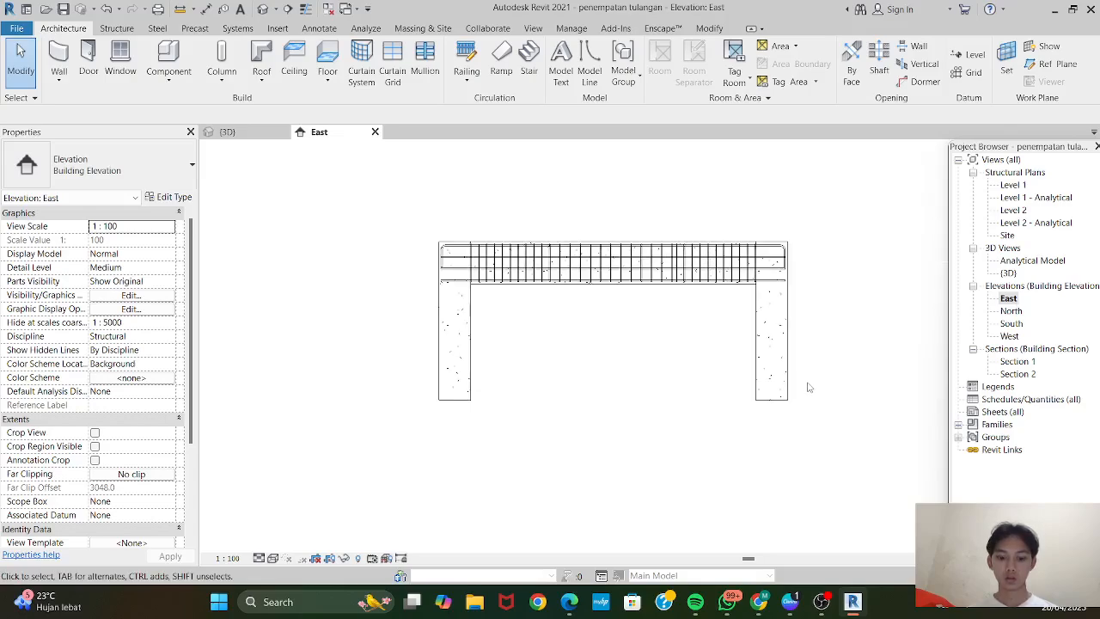
# Turn on the visibility of the Levels and Sections annotation categories in the East elevation.
pyautogui.press('v')
pyautogui.press('g')
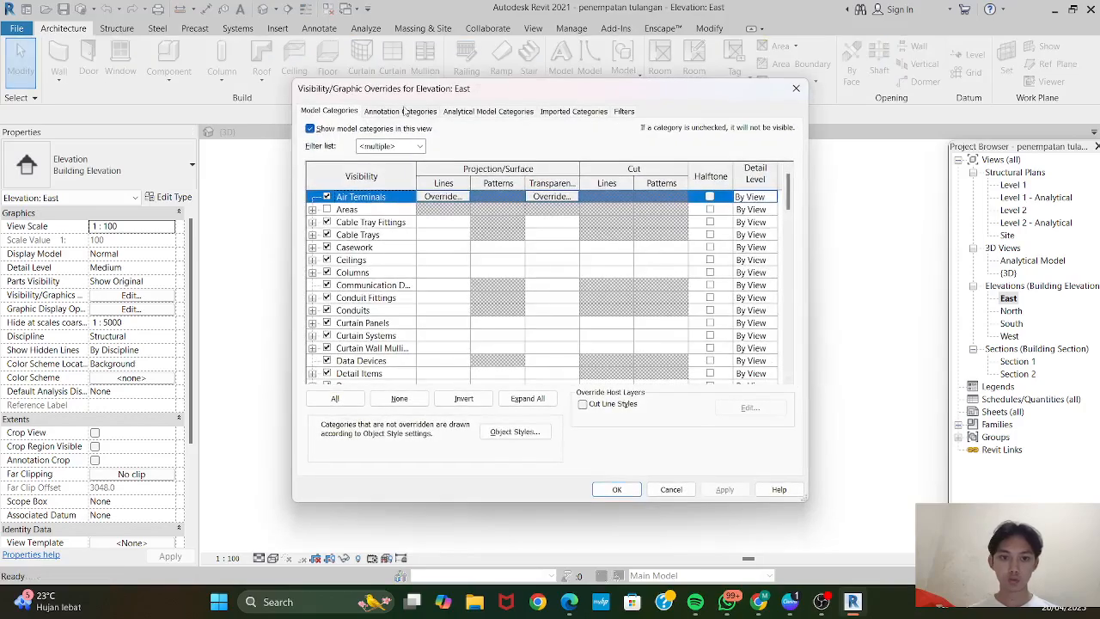
pyautogui.click(400, 112)
pyautogui.click(464, 113)
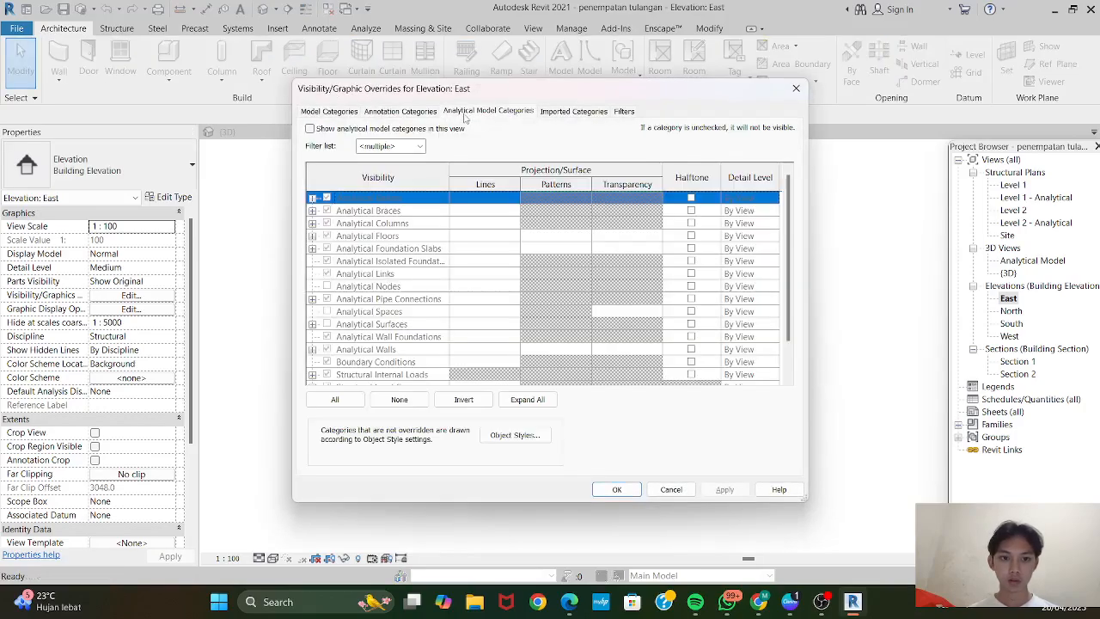
pyautogui.click(401, 111)
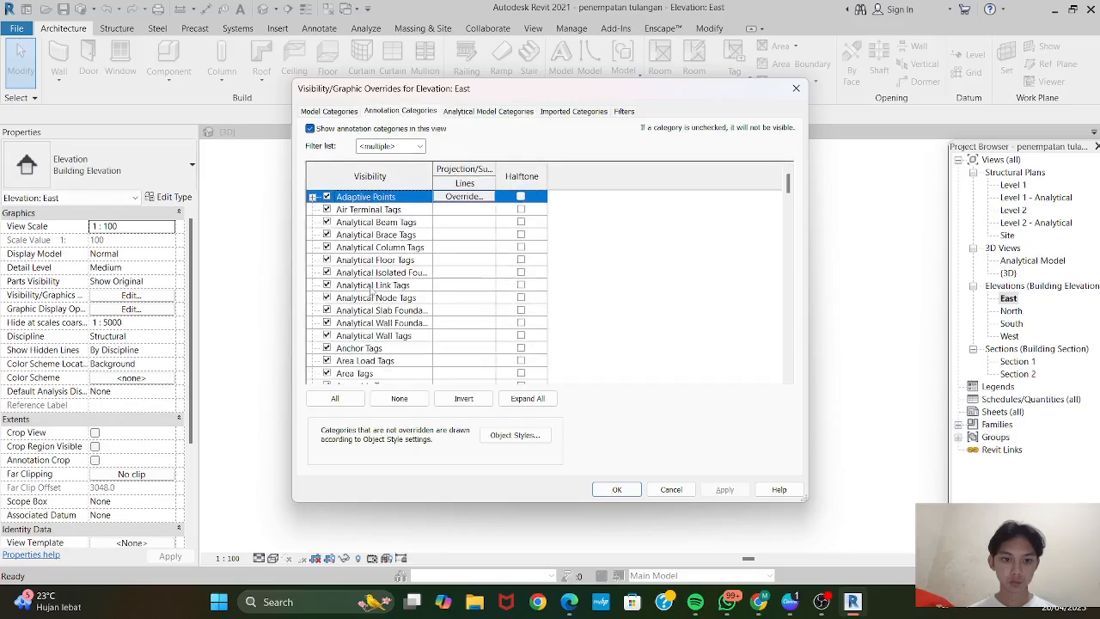
pyautogui.scroll(-10, 372, 292)
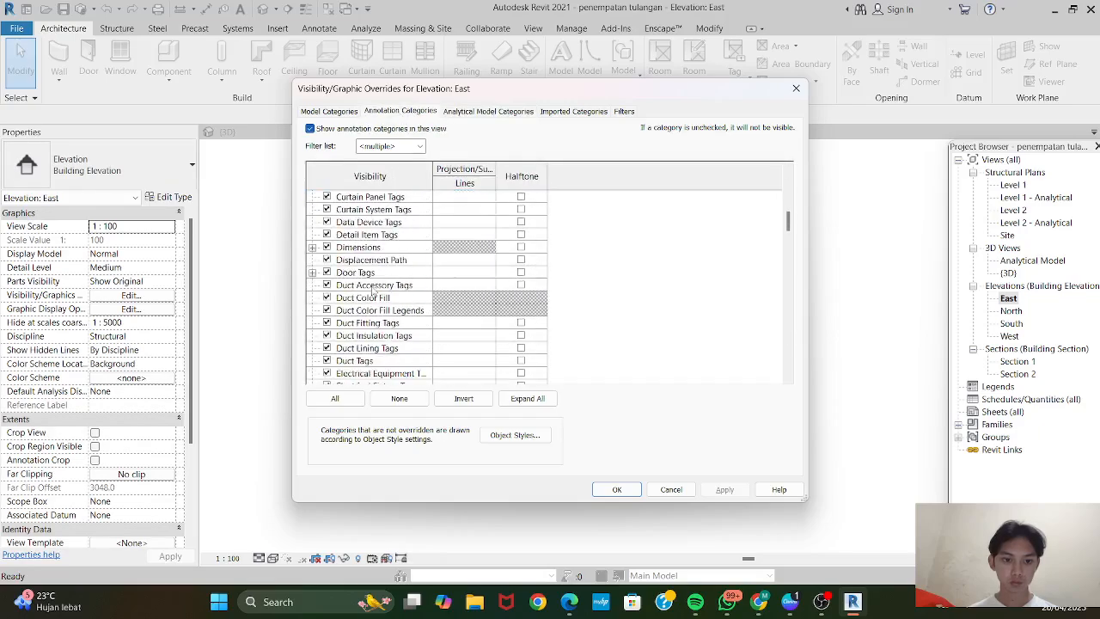
pyautogui.scroll(-10, 372, 292)
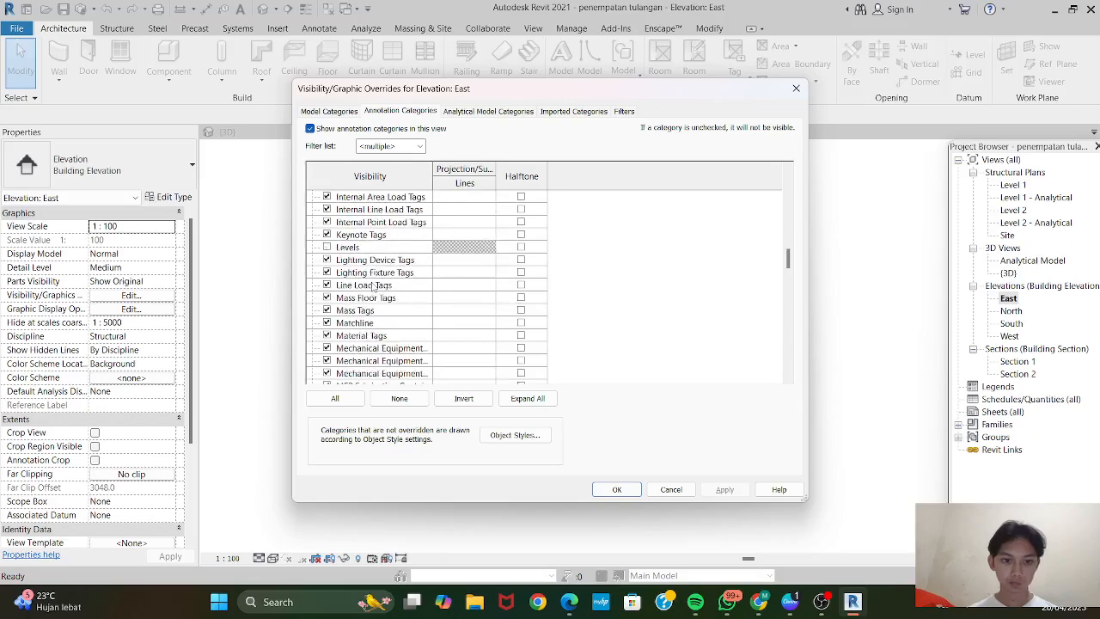
pyautogui.scroll(1, 372, 287)
pyautogui.click(328, 259)
pyautogui.scroll(-6, 349, 321)
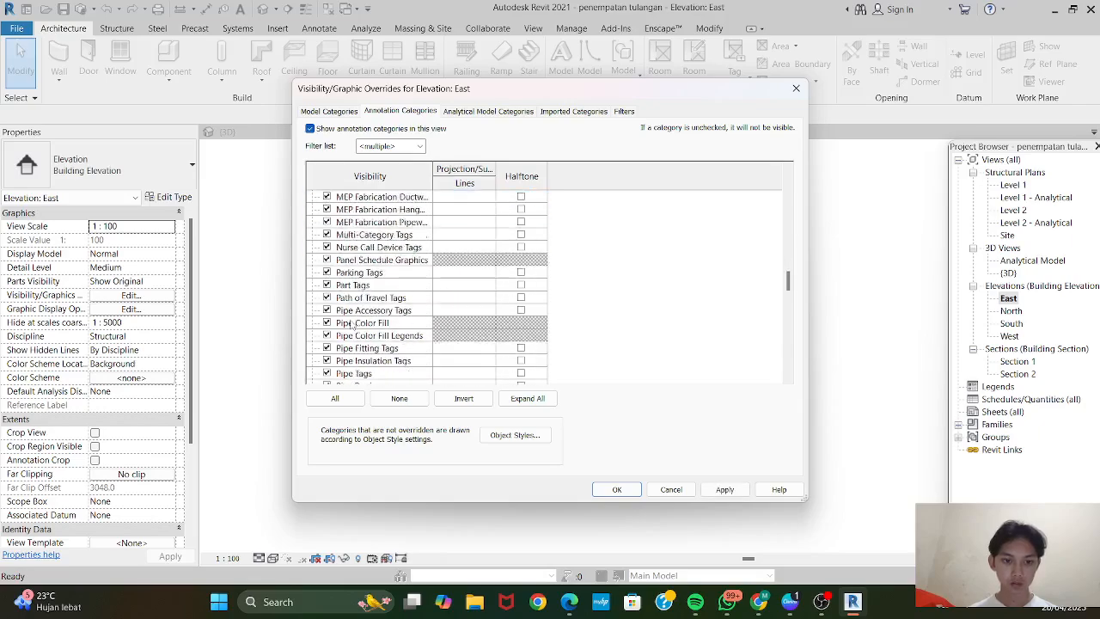
pyautogui.scroll(-8, 351, 322)
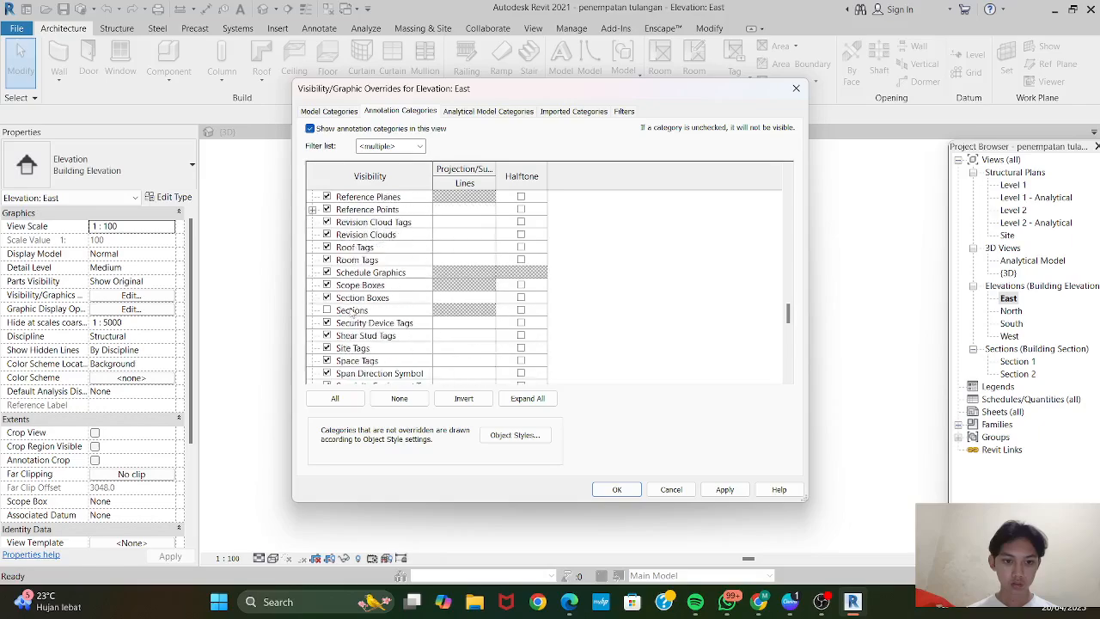
pyautogui.click(326, 310)
pyautogui.click(724, 489)
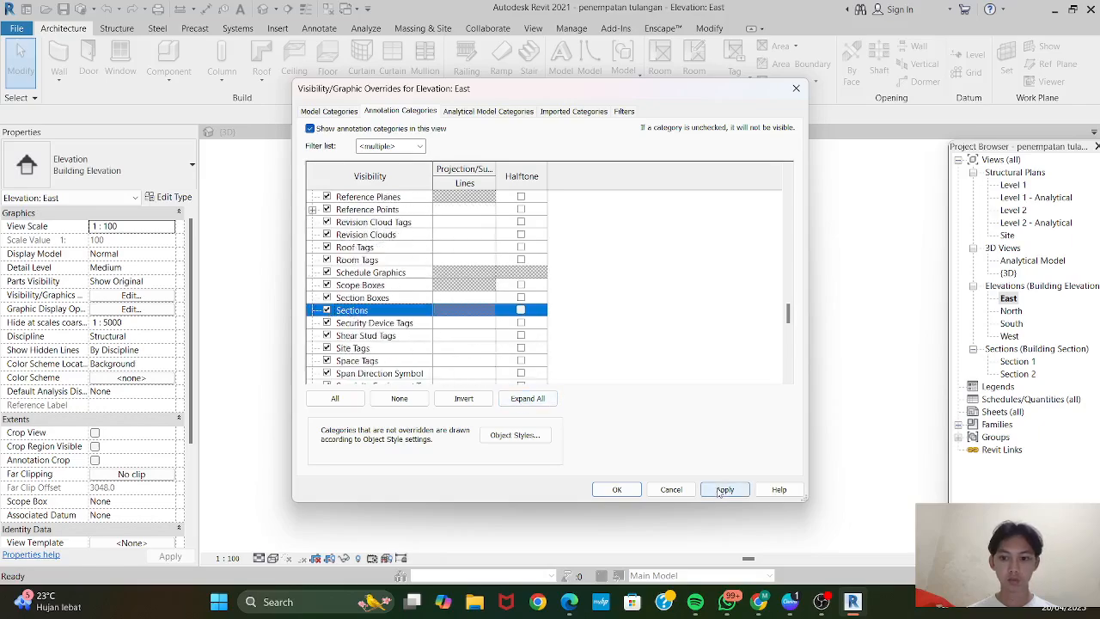
pyautogui.click(636, 488)
# Copy the Level 1 line vertically downward by 500 mm to add a level below the columns.
pyautogui.scroll(3, 553, 361)
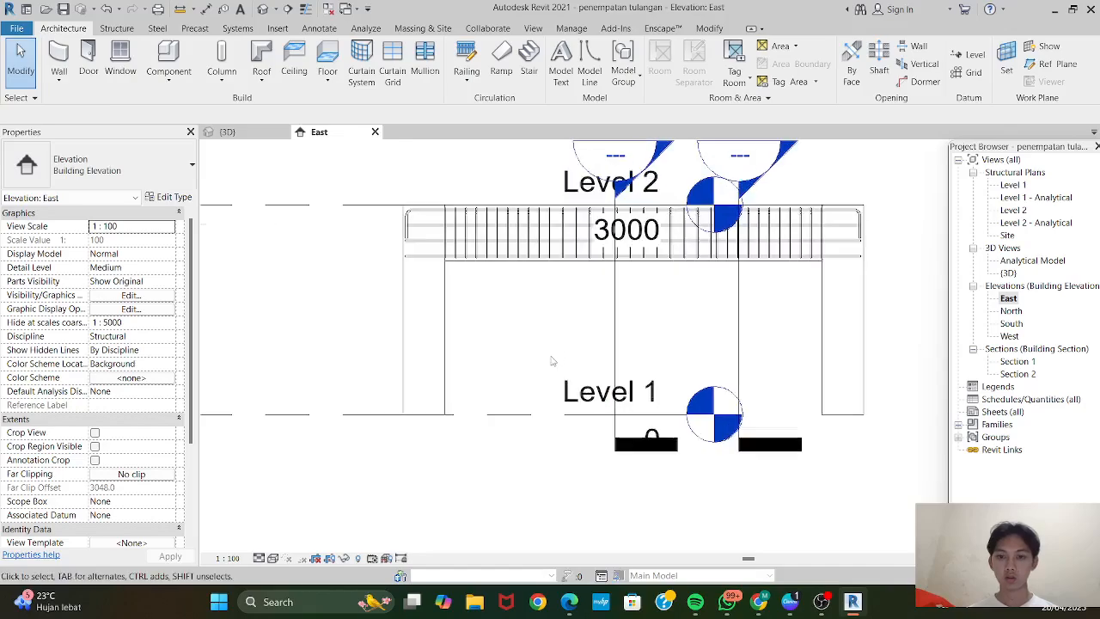
pyautogui.moveTo(553, 361); pyautogui.dragTo(547, 388, button='middle')
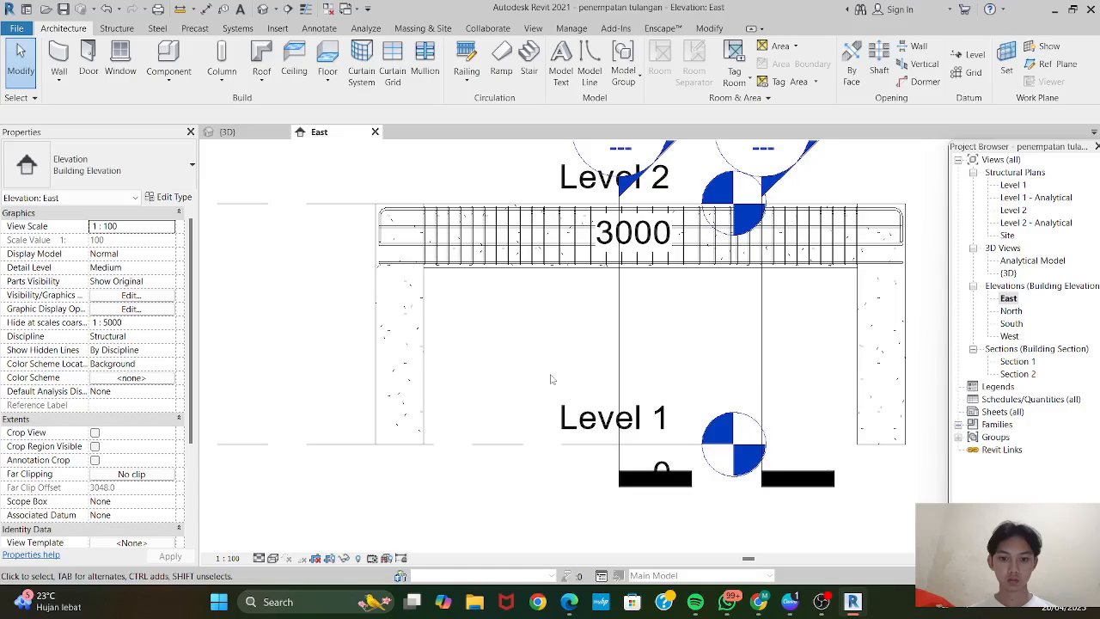
pyautogui.scroll(-2, 551, 379)
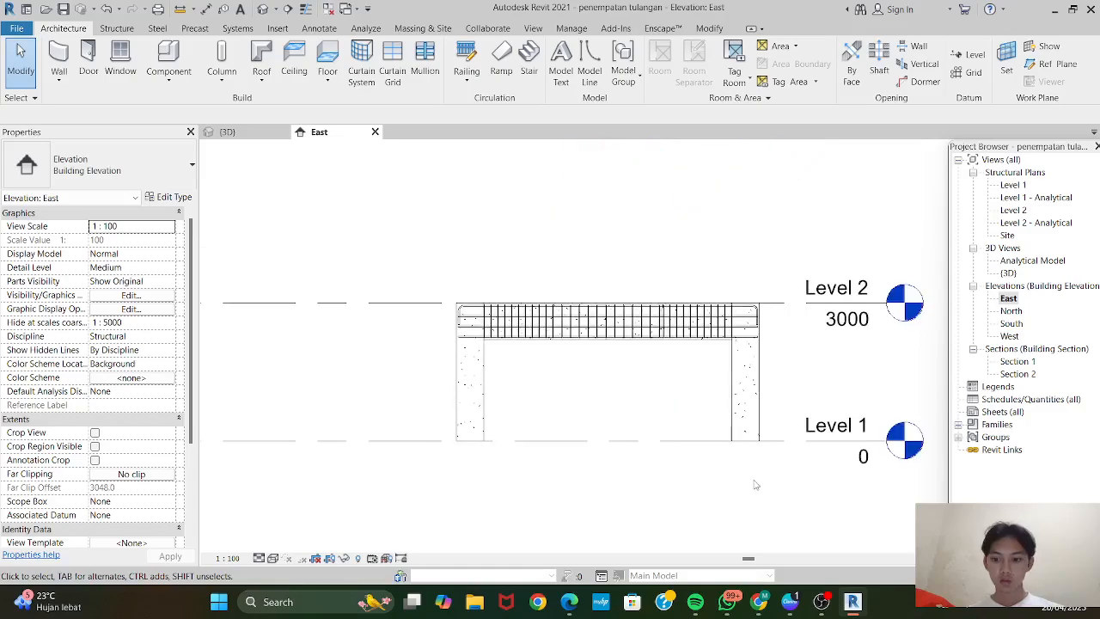
pyautogui.scroll(3, 739, 472)
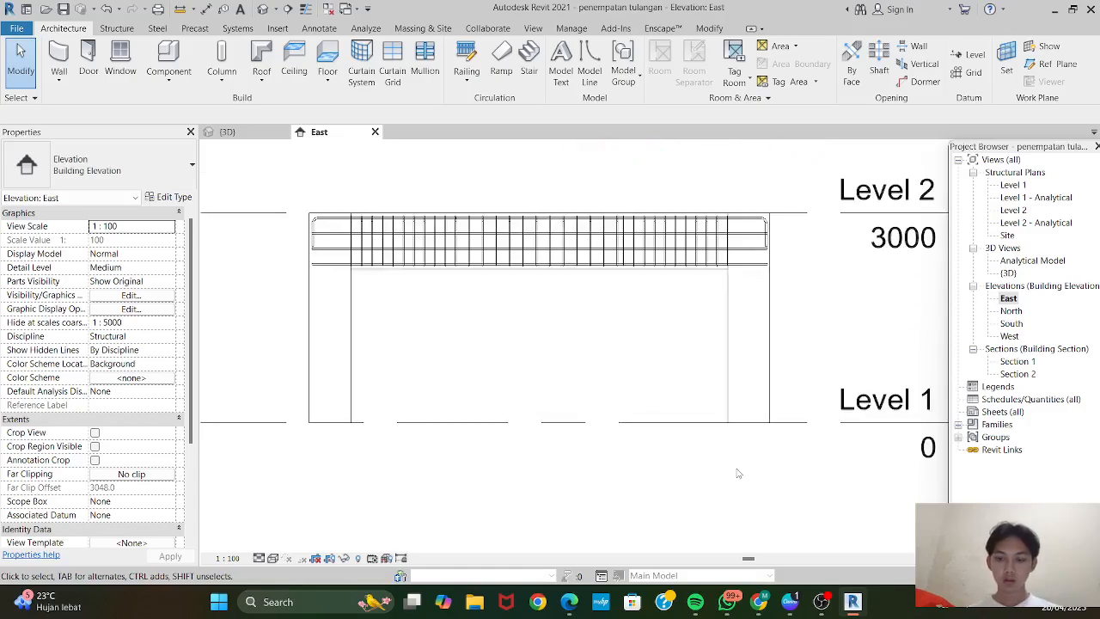
pyautogui.moveTo(738, 471); pyautogui.dragTo(644, 425, button='middle')
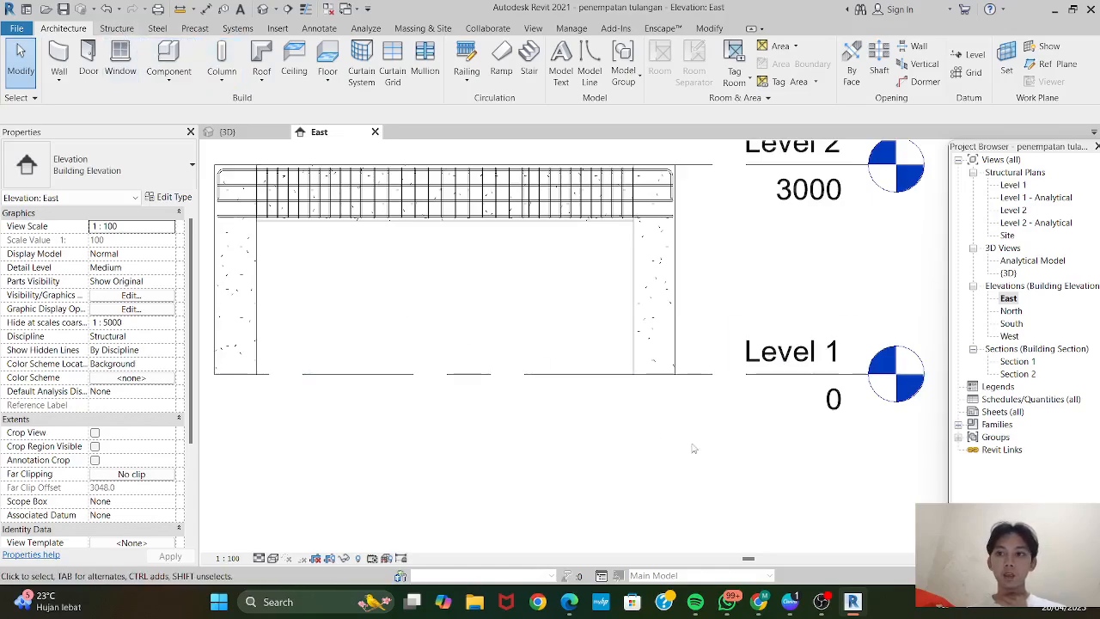
pyautogui.click(966, 79)
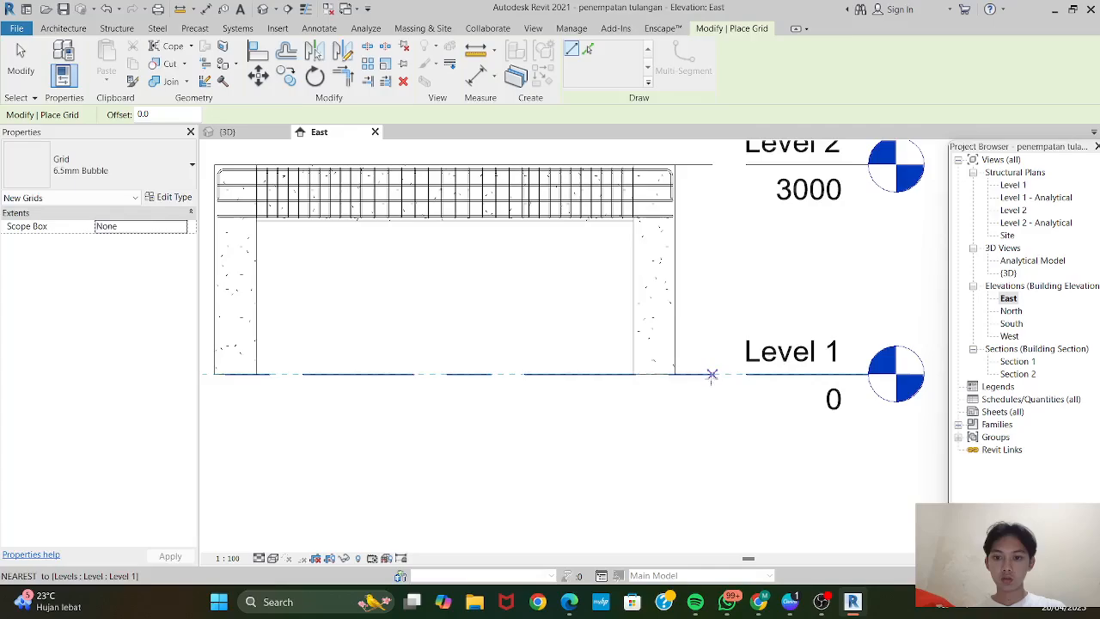
pyautogui.press('Escape')
pyautogui.click(712, 375)
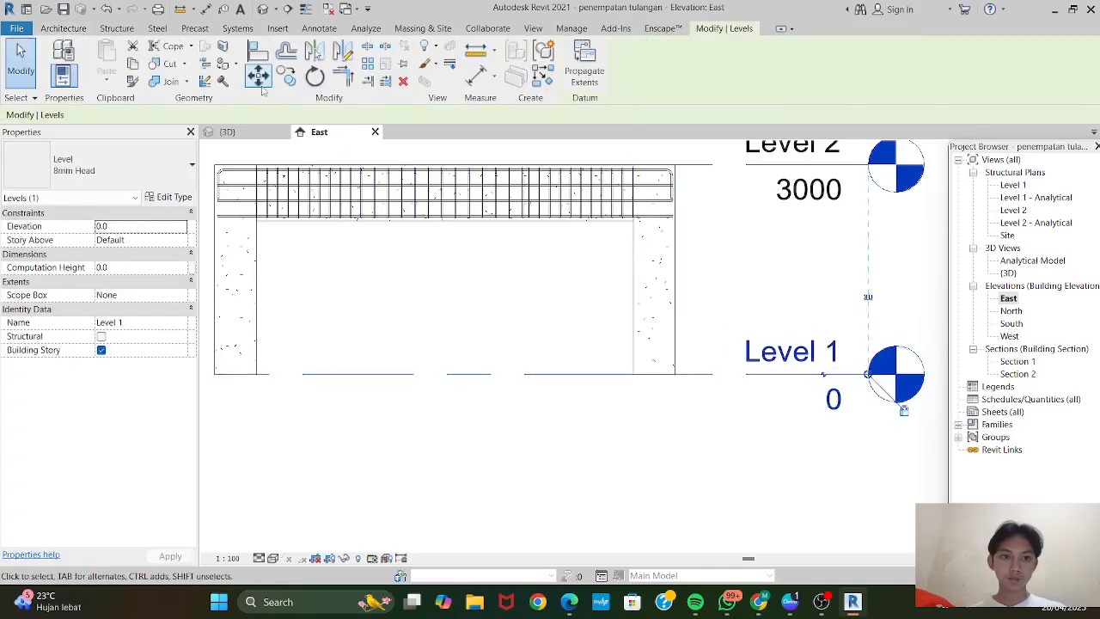
pyautogui.click(286, 75)
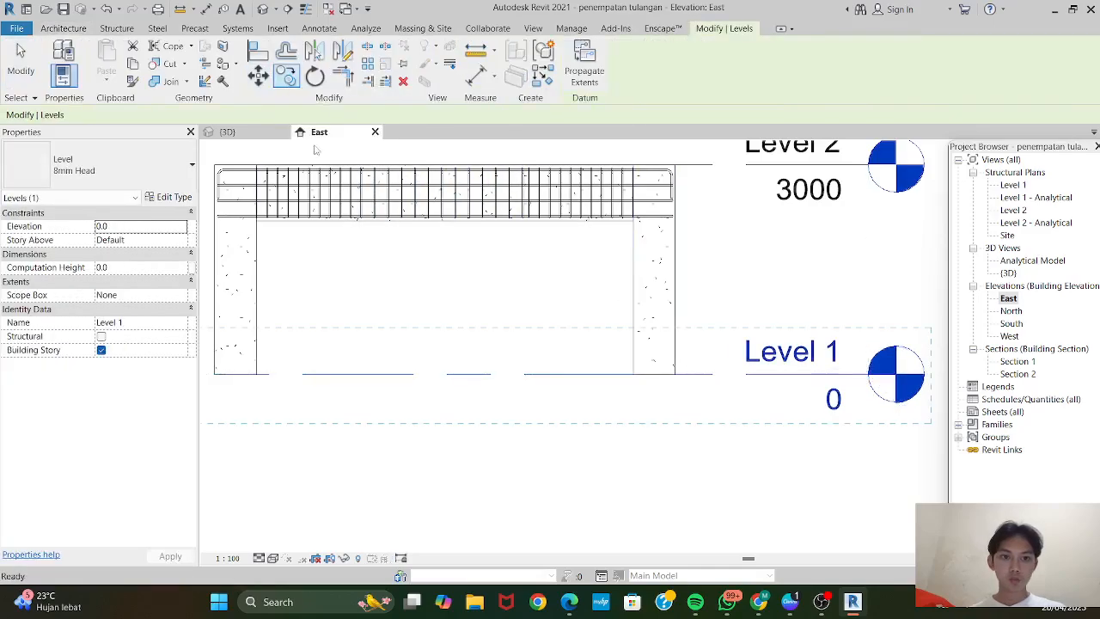
pyautogui.click(654, 375)
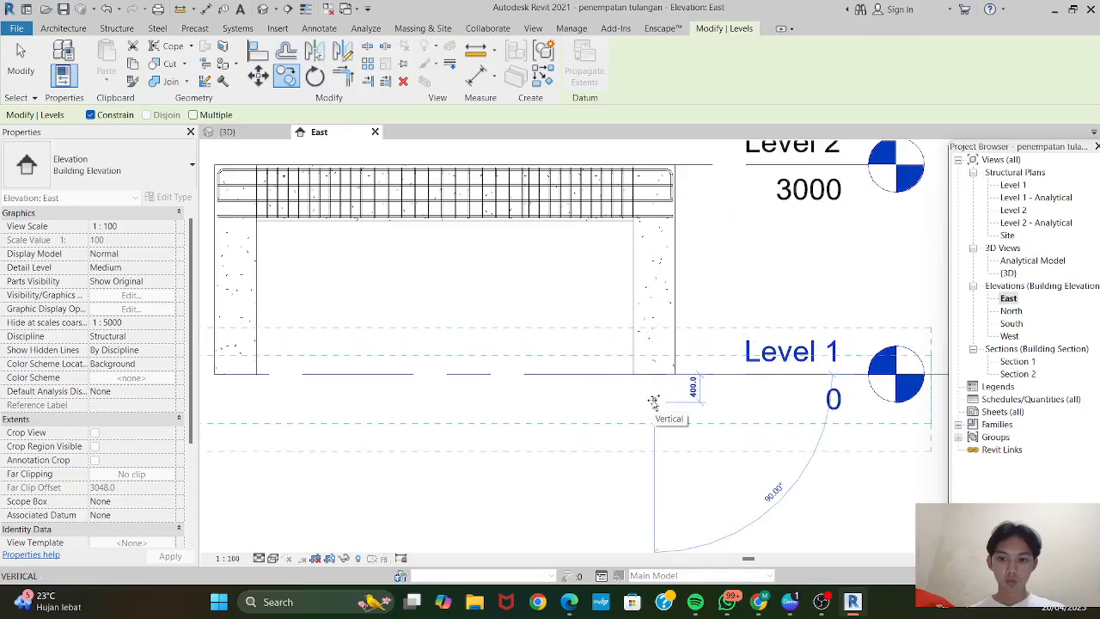
pyautogui.write('5')
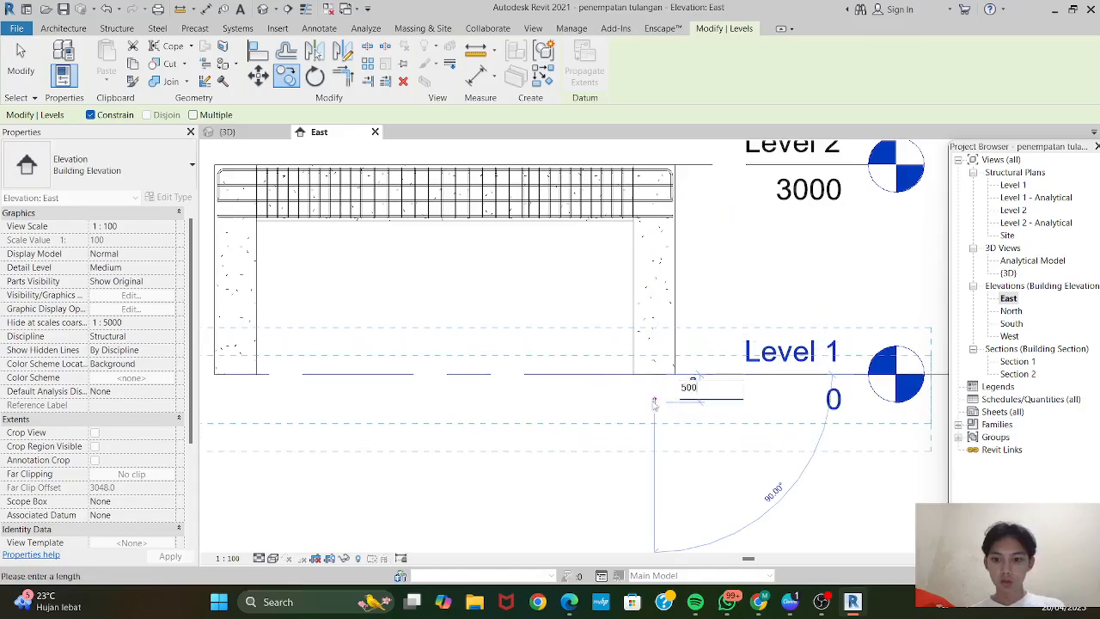
pyautogui.write('00')
pyautogui.press('Return')
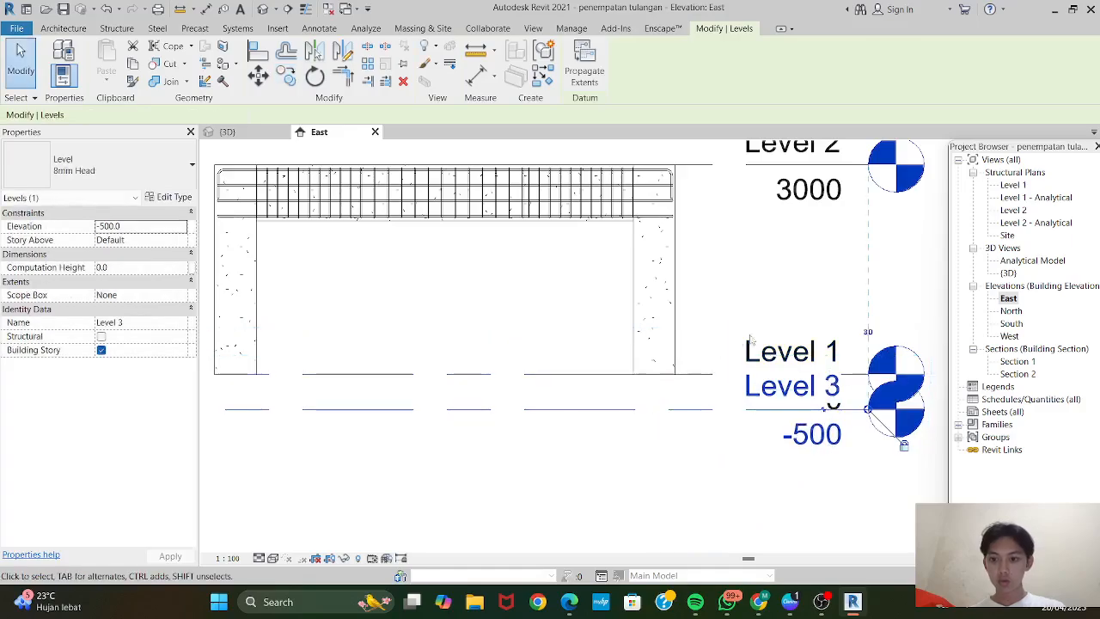
pyautogui.click(795, 510)
# Rename the new level at -500 as Pondasi.
pyautogui.keyDown('shift'); pyautogui.hscroll(3, 705, 453); pyautogui.keyUp('shift')
pyautogui.scroll(-2, 693, 452)
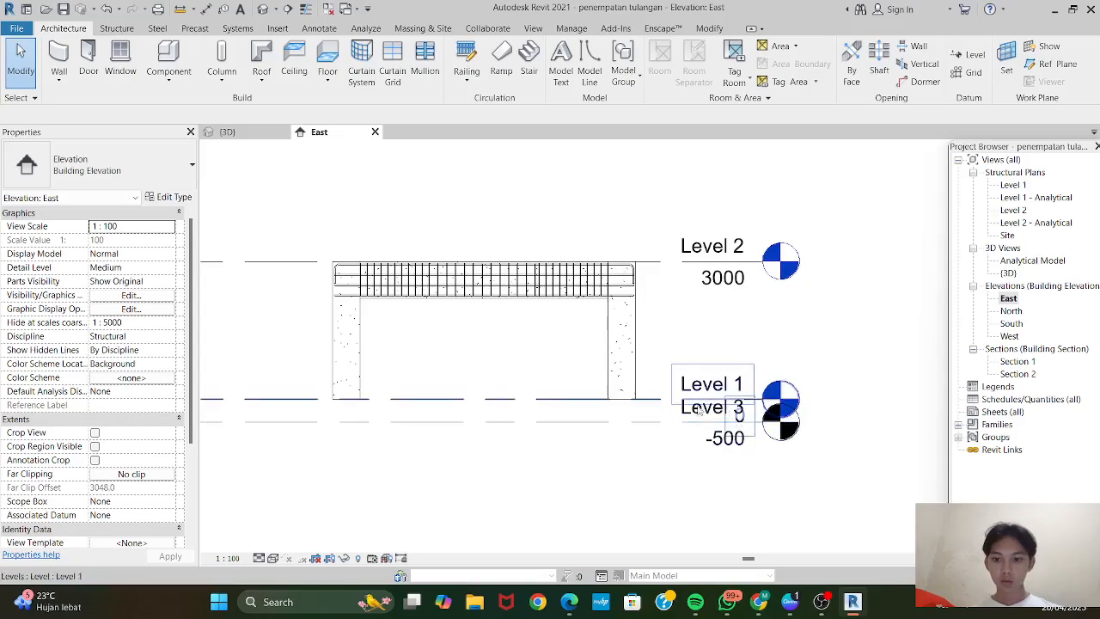
pyautogui.click(695, 411)
pyautogui.scroll(2, 696, 421)
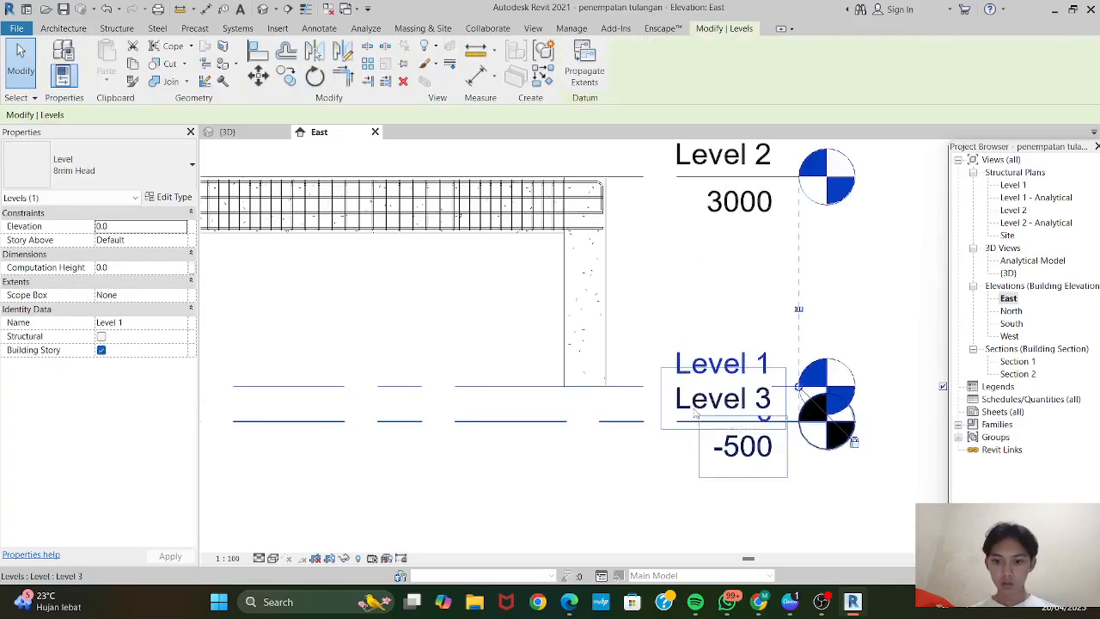
pyautogui.doubleClick(694, 413)
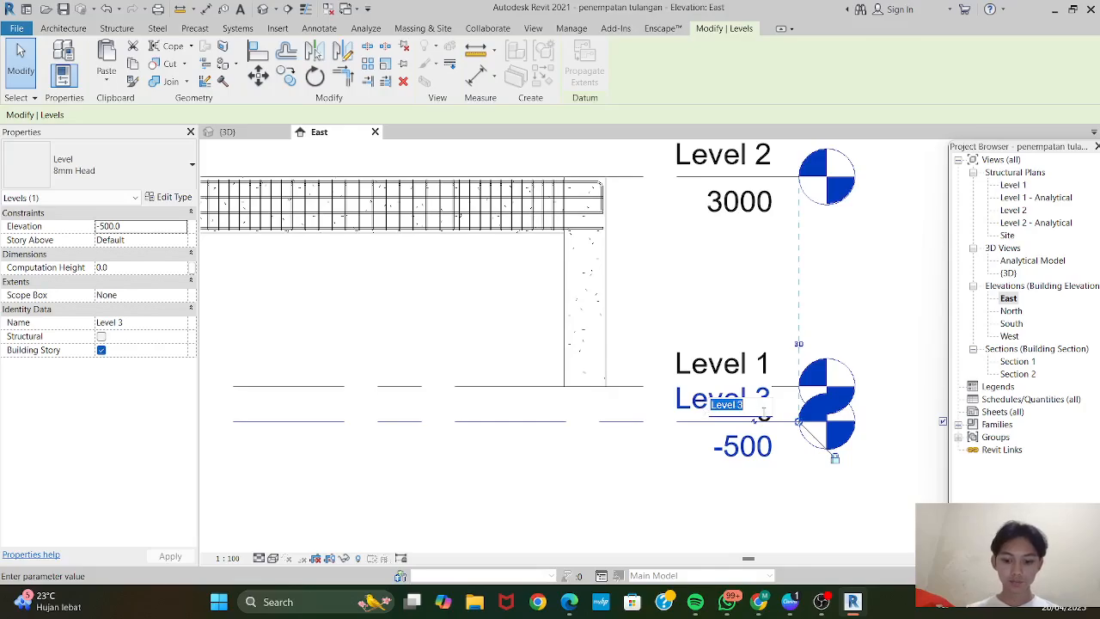
pyautogui.write('P')
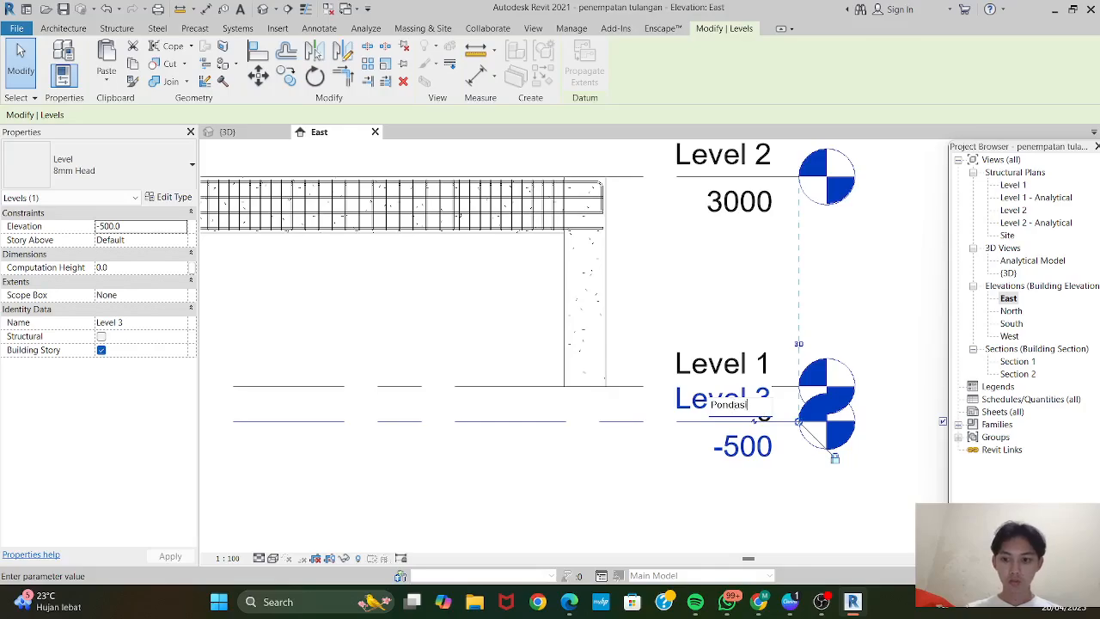
pyautogui.write('ondasi')
pyautogui.press('Return')
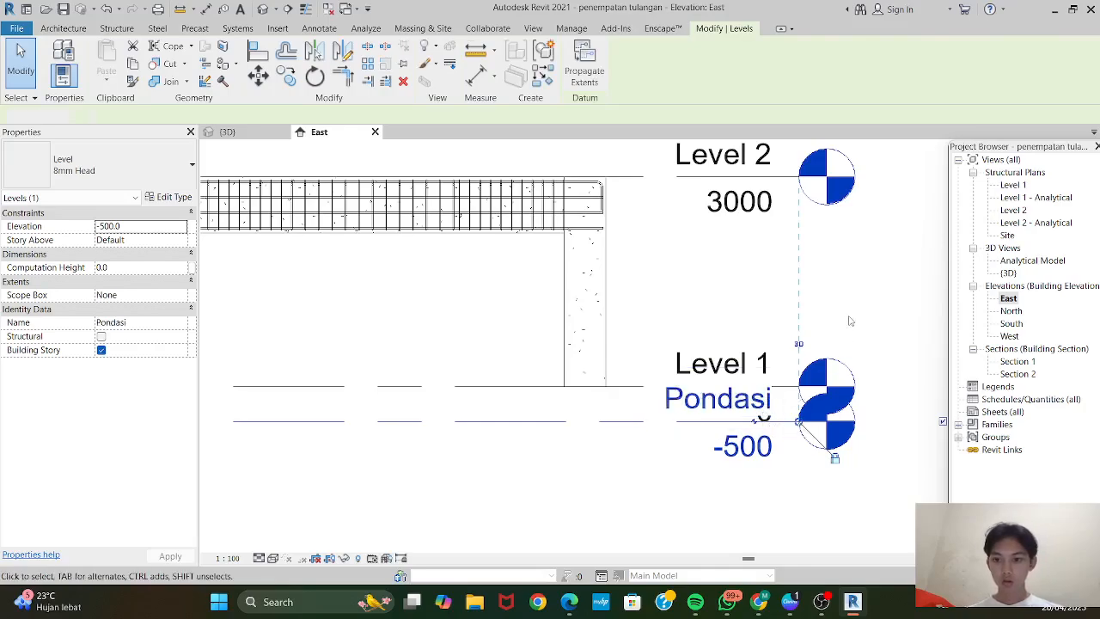
pyautogui.click(840, 324)
pyautogui.moveTo(541, 472); pyautogui.dragTo(606, 497, button='middle')
pyautogui.scroll(-1, 607, 498)
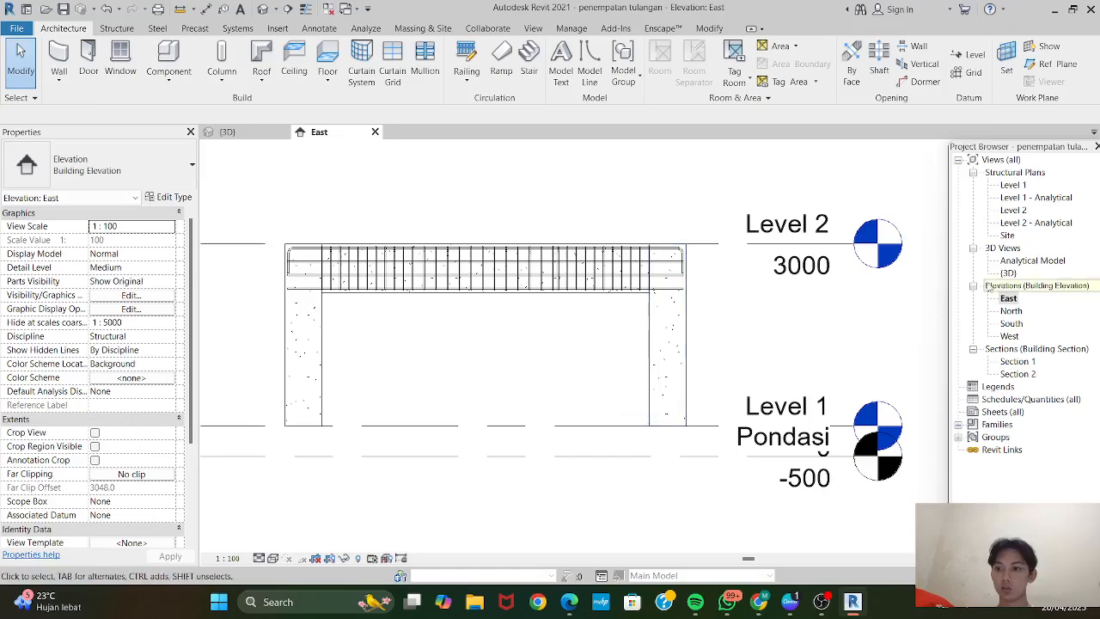
# Open the Site structural plan and bring up the structural modelling tools.
pyautogui.click(1006, 236)
pyautogui.doubleClick(1006, 235)
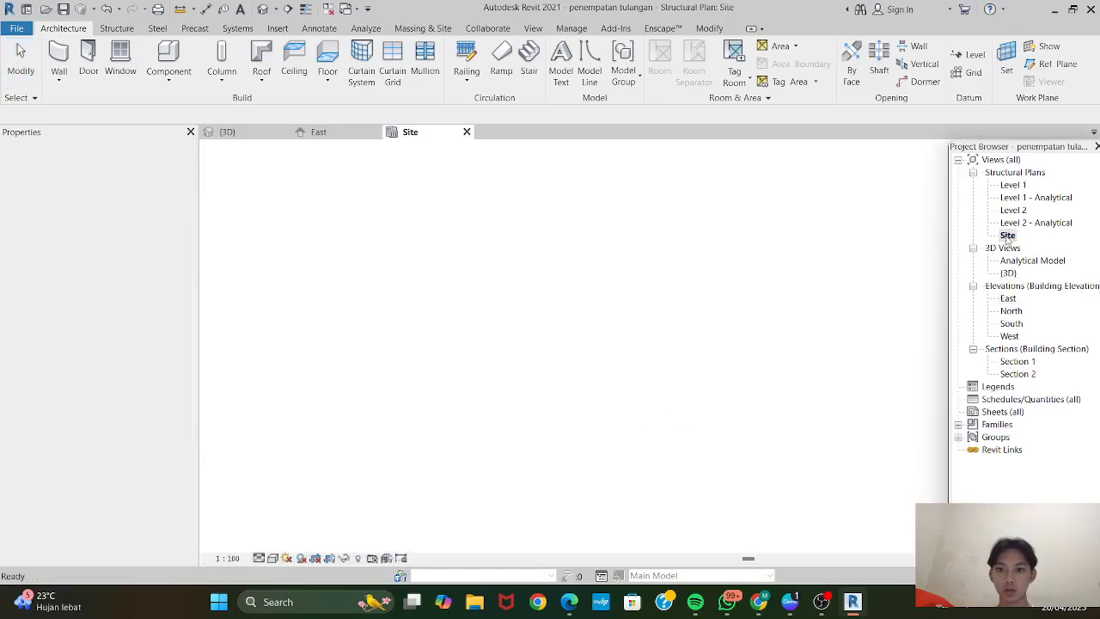
pyautogui.scroll(5, 532, 327)
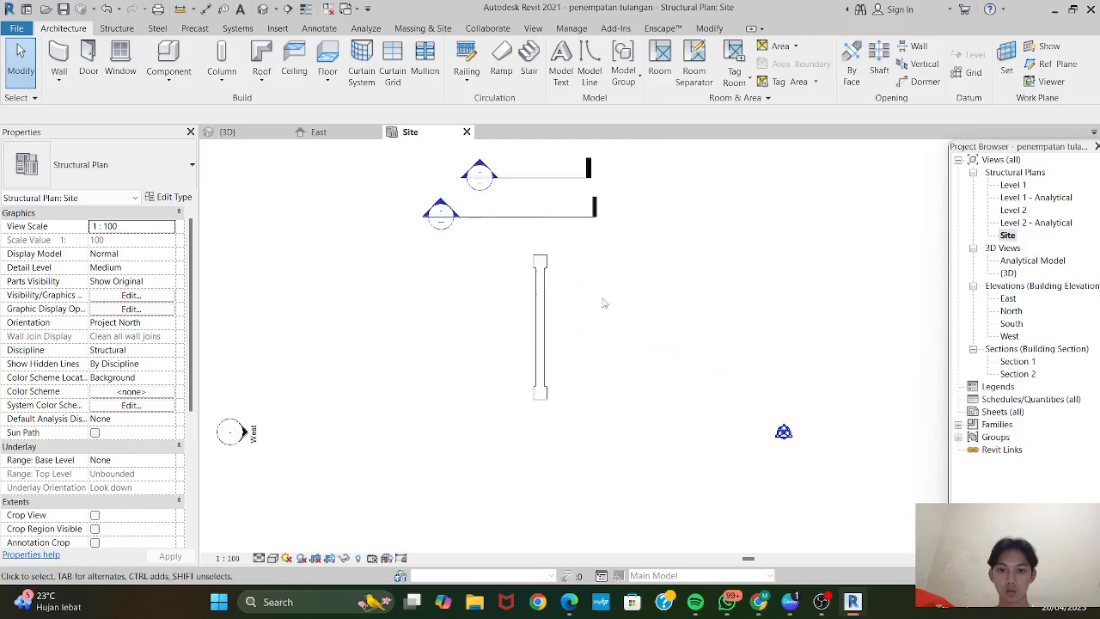
pyautogui.scroll(-2, 533, 327)
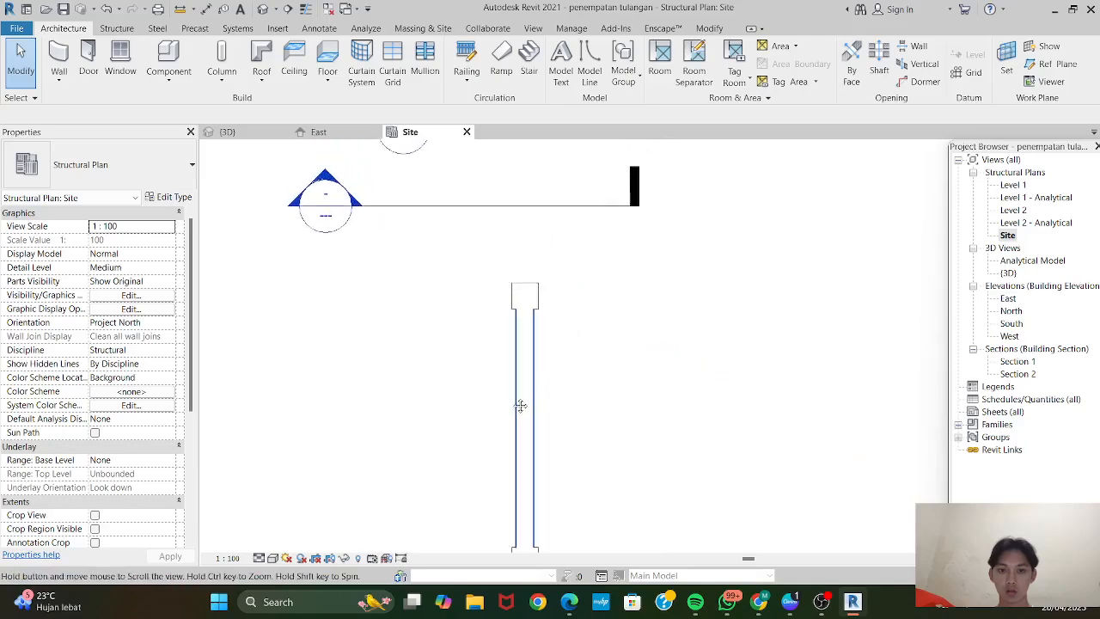
pyautogui.moveTo(535, 338)
pyautogui.mouseDown(button='middle')
pyautogui.moveTo(542, 294)
pyautogui.moveTo(532, 321)
pyautogui.mouseUp(button='middle')
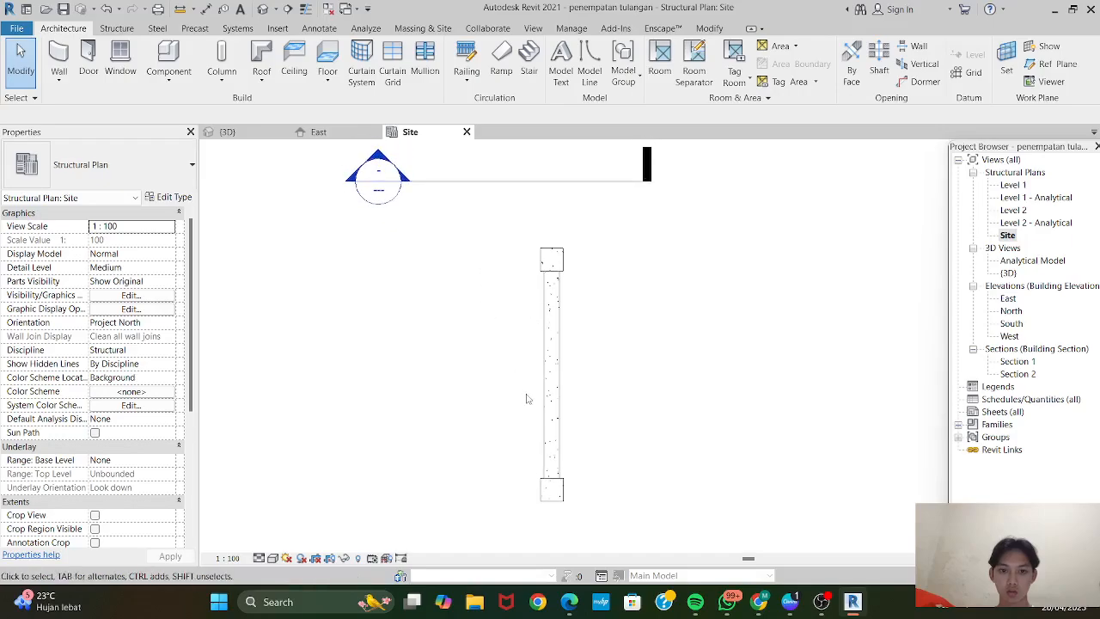
pyautogui.scroll(1, 533, 361)
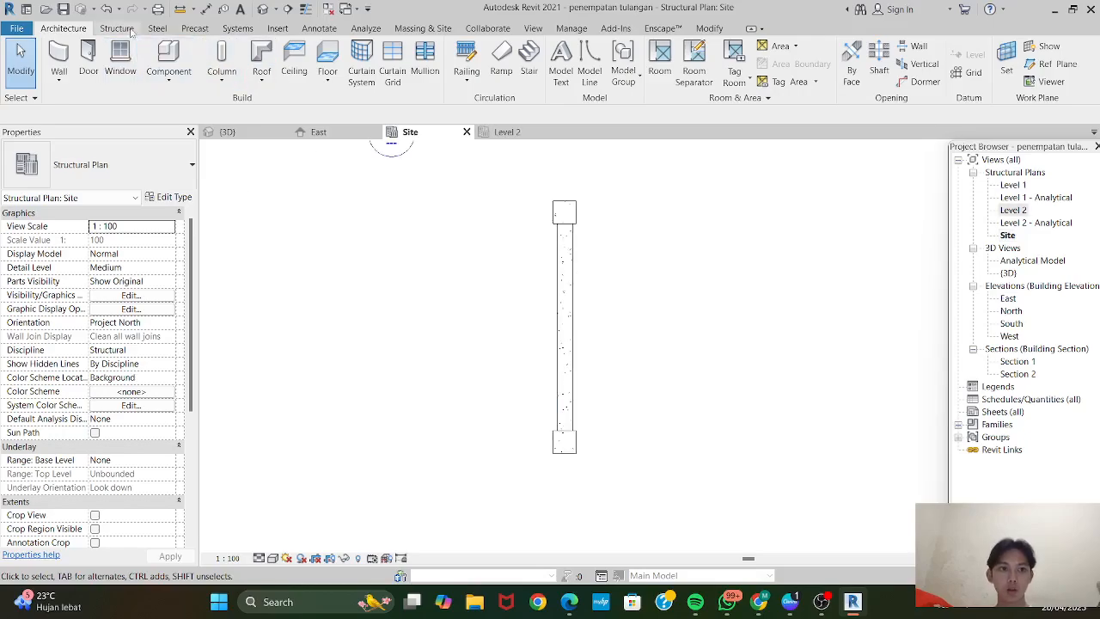
pyautogui.click(120, 28)
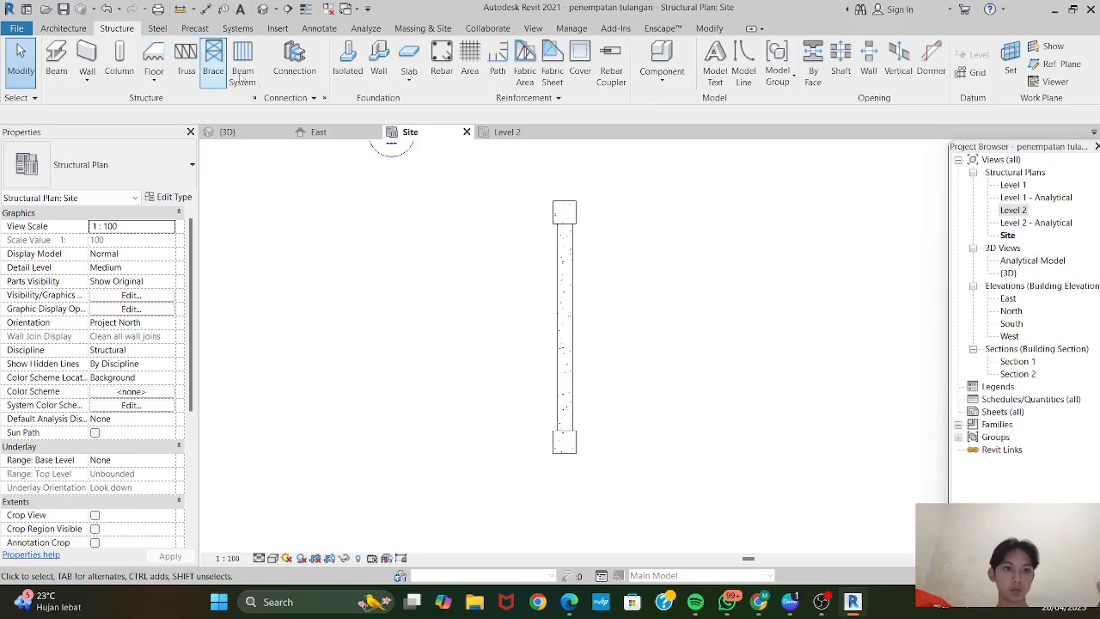
# Start an isolated foundation and duplicate the 1800 x 1200 x 450mm footing type as 1500 x 1500 x 500 mm 2.
pyautogui.click(348, 64)
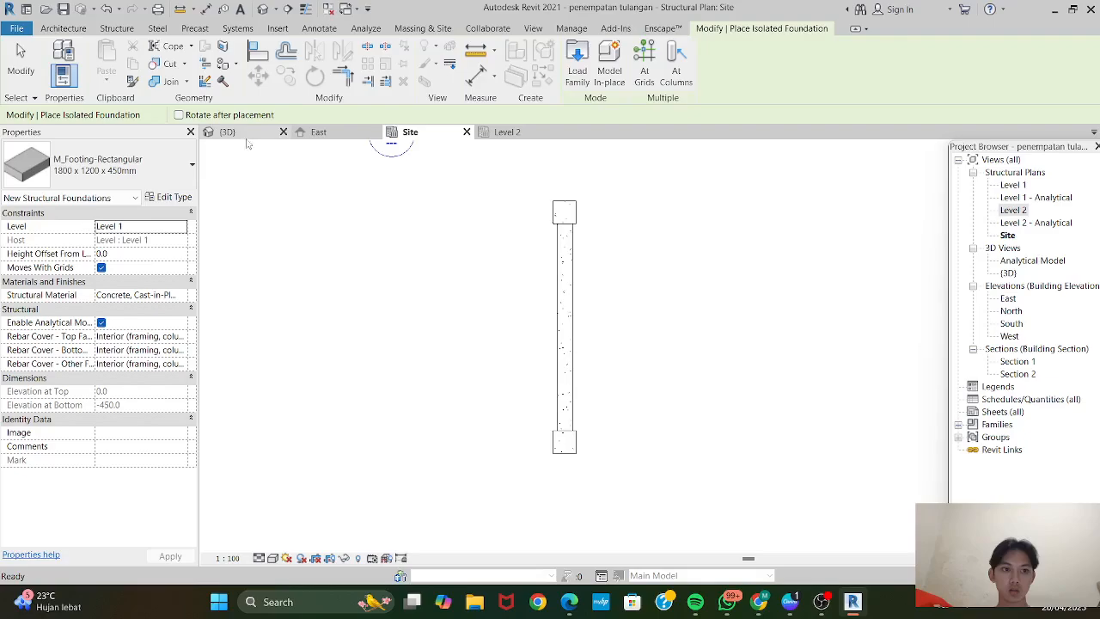
pyautogui.click(193, 175)
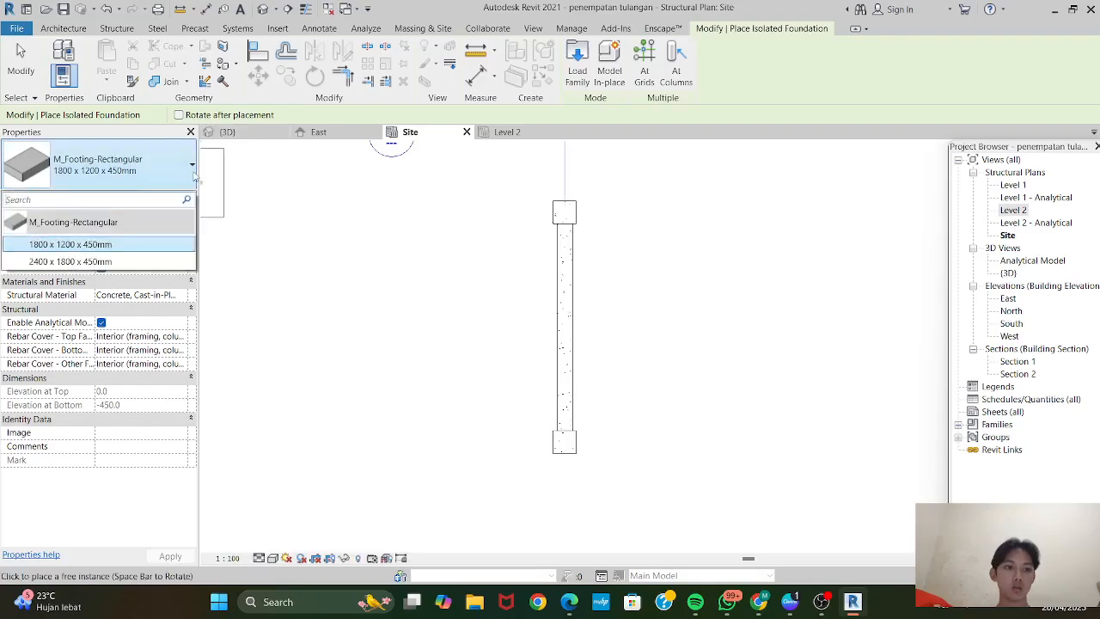
pyautogui.click(194, 176)
pyautogui.click(169, 197)
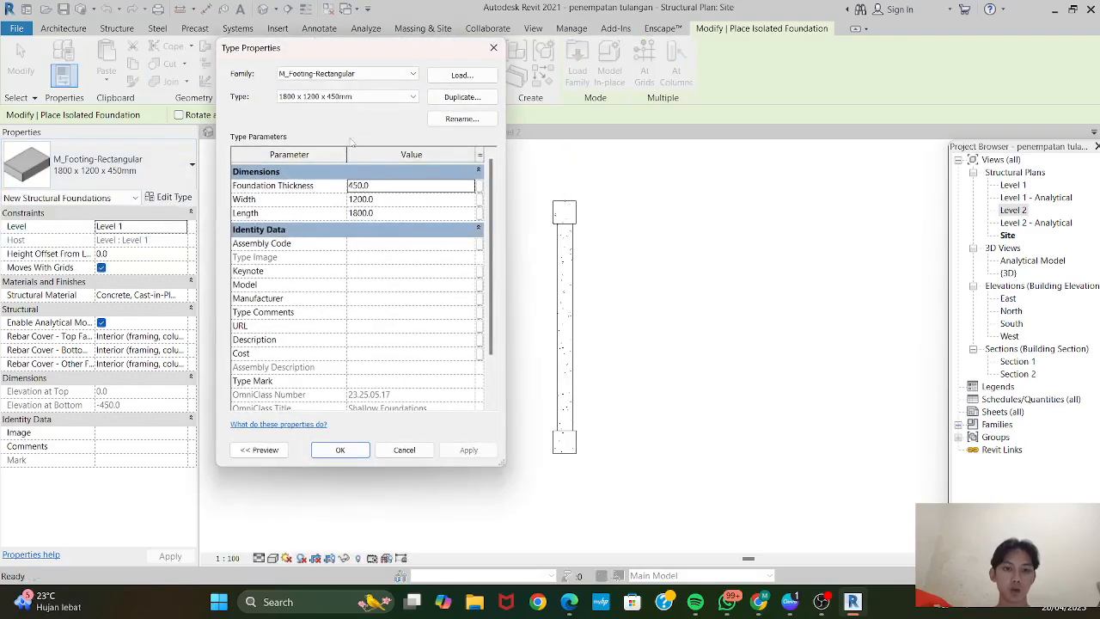
pyautogui.click(368, 99)
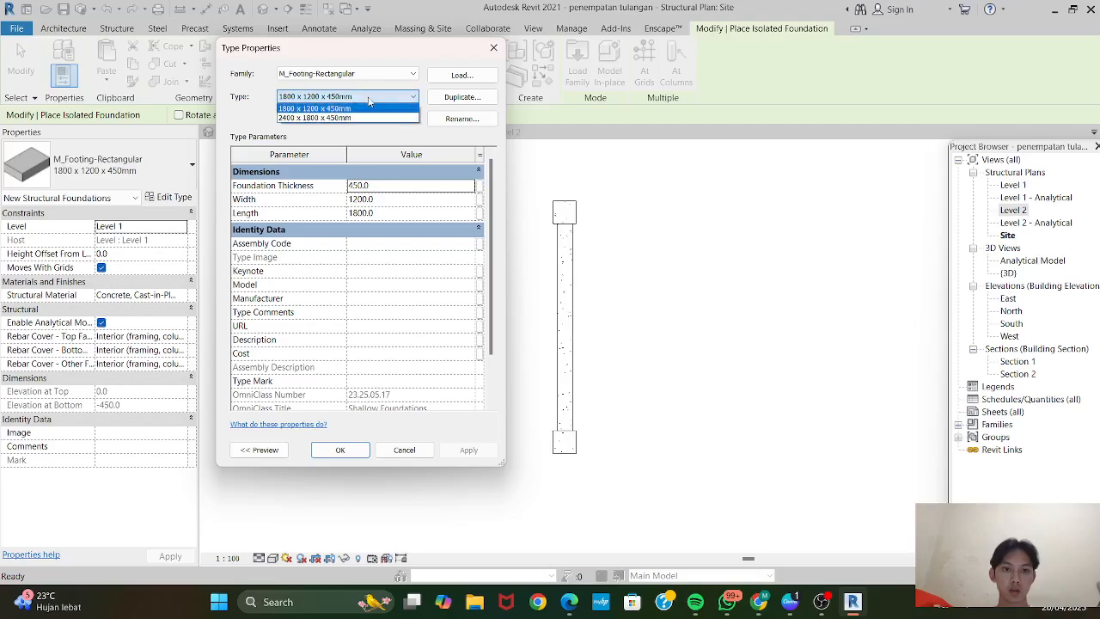
pyautogui.click(344, 106)
pyautogui.click(462, 96)
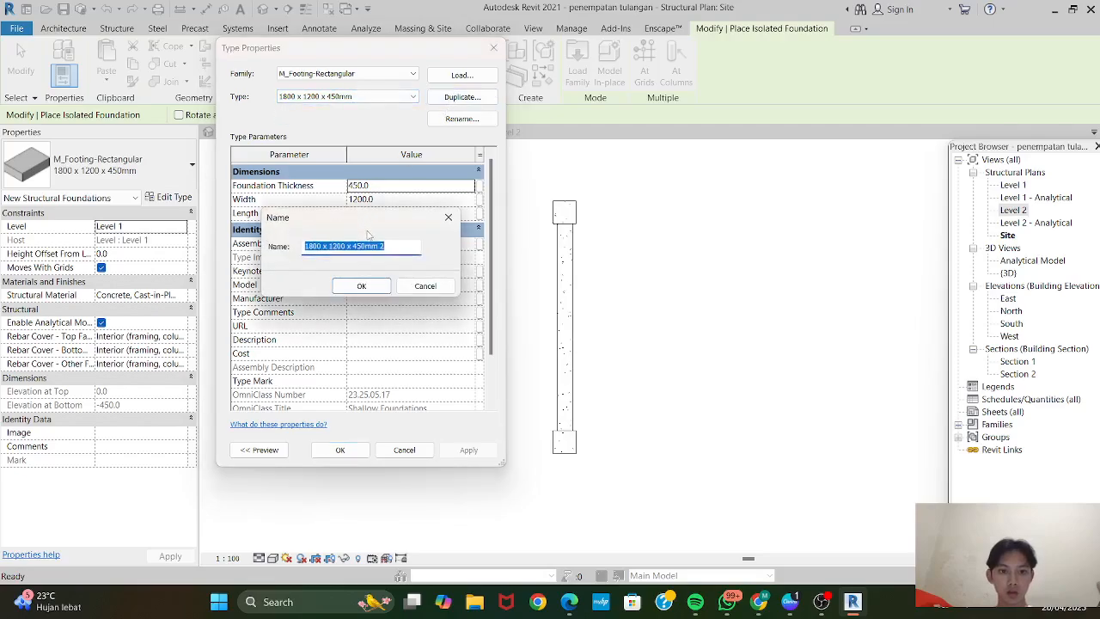
pyautogui.click(318, 247)
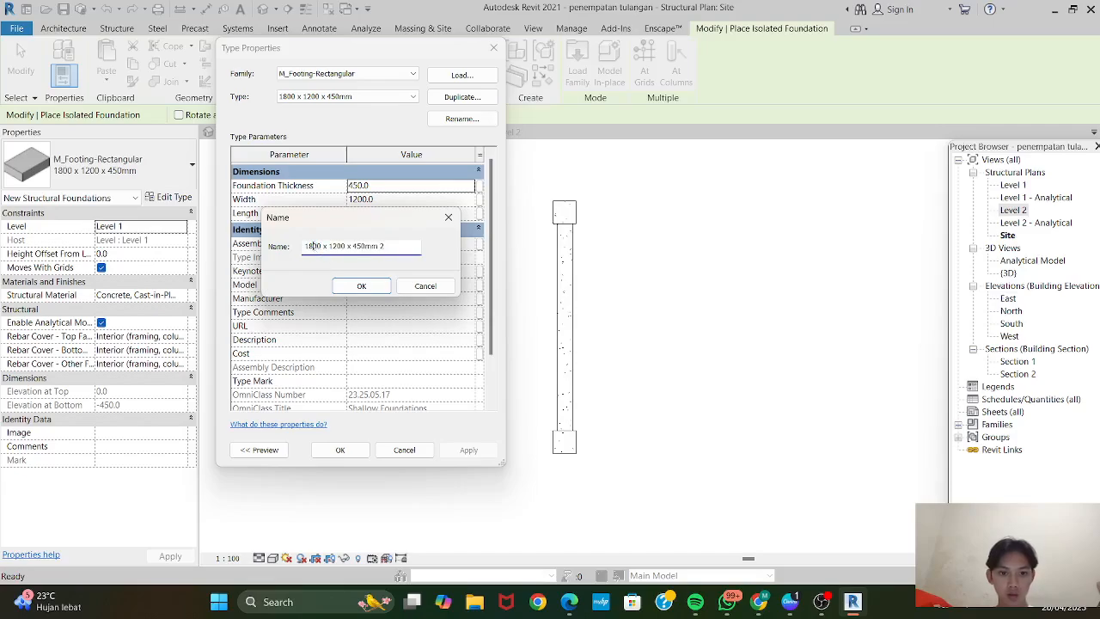
pyautogui.press('BackSpace')
pyautogui.write('5')
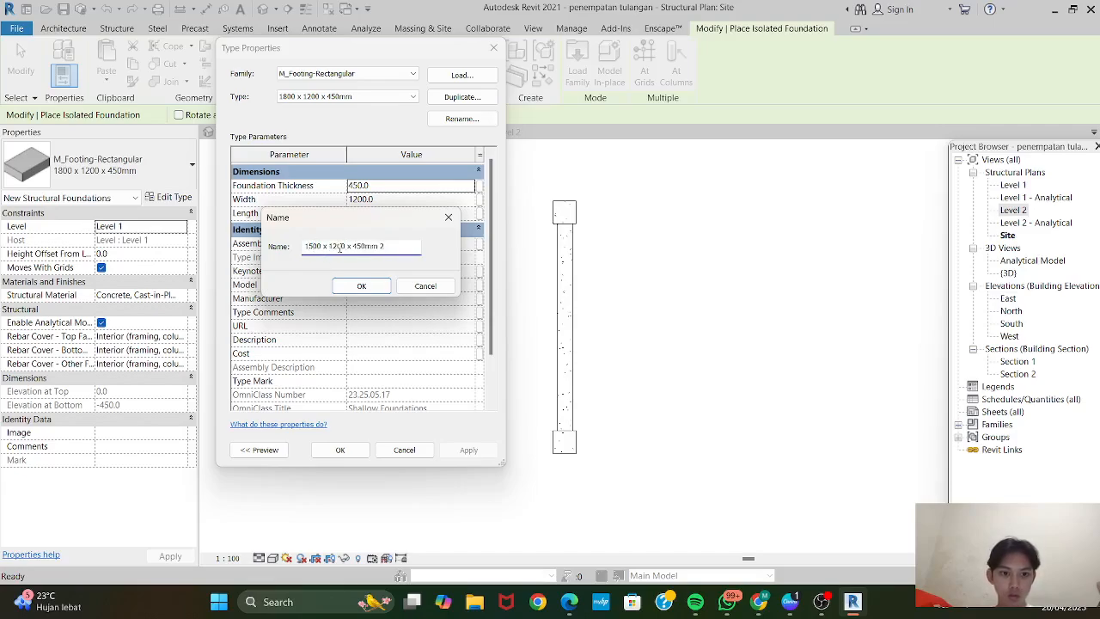
pyautogui.press('BackSpace')
pyautogui.write('5')
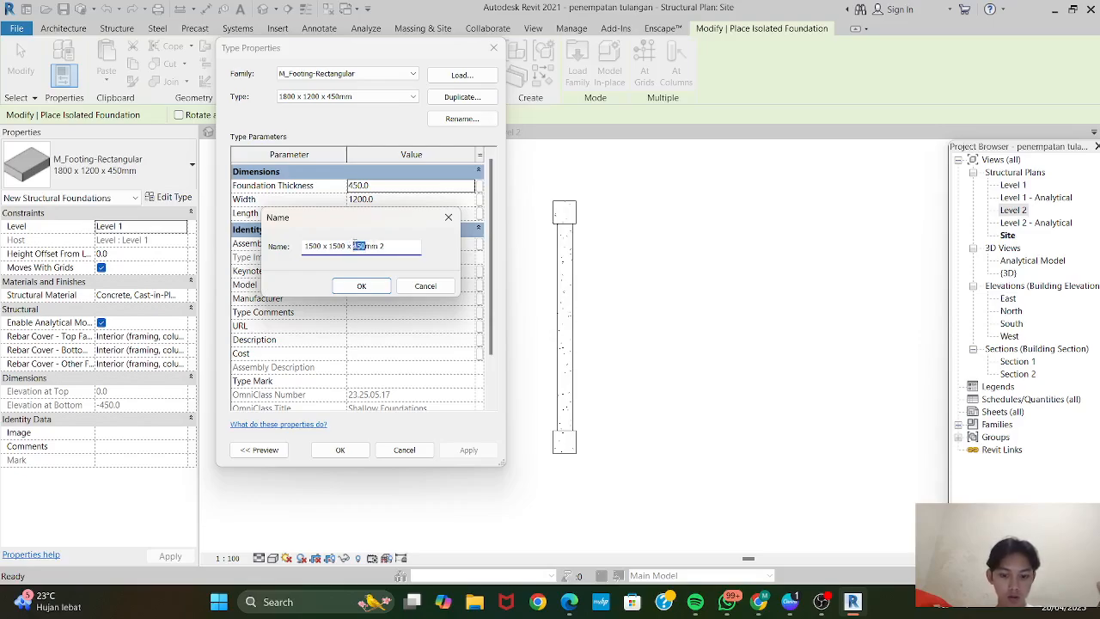
pyautogui.write('80')
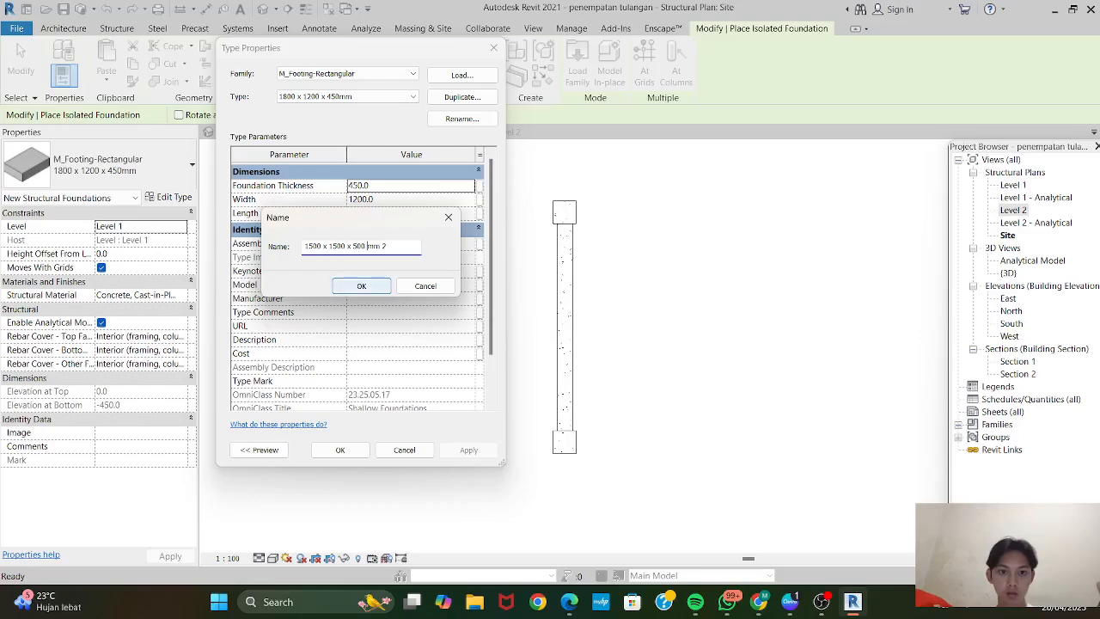
pyautogui.click(357, 284)
# Set the new footing type's foundation thickness to 500, width to 1500 and length to 1500 mm.
pyautogui.click(362, 187)
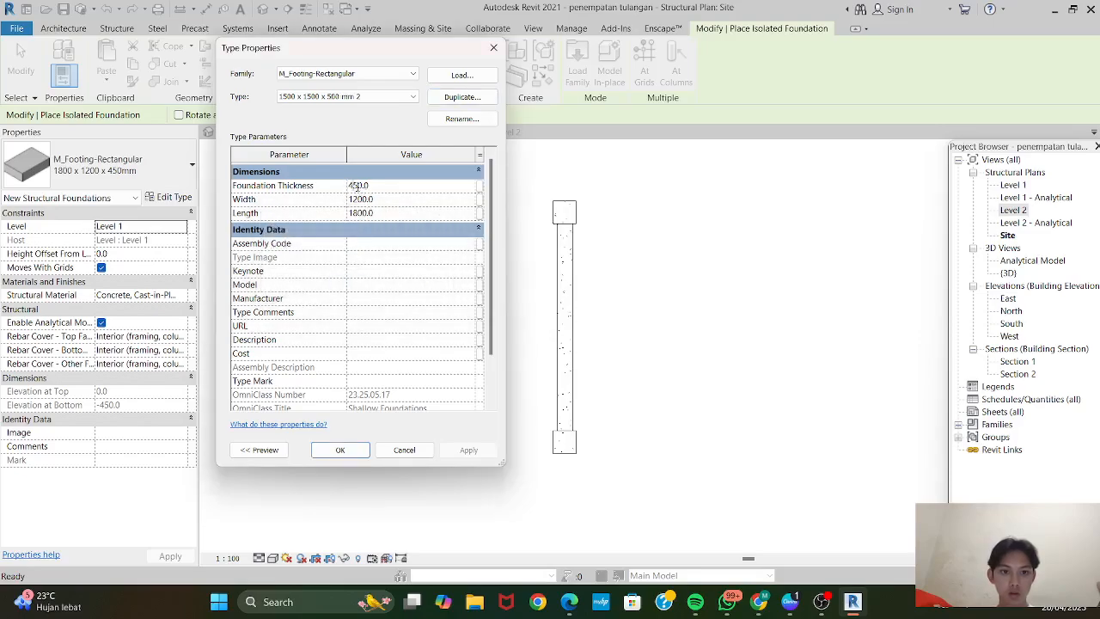
pyautogui.write('5')
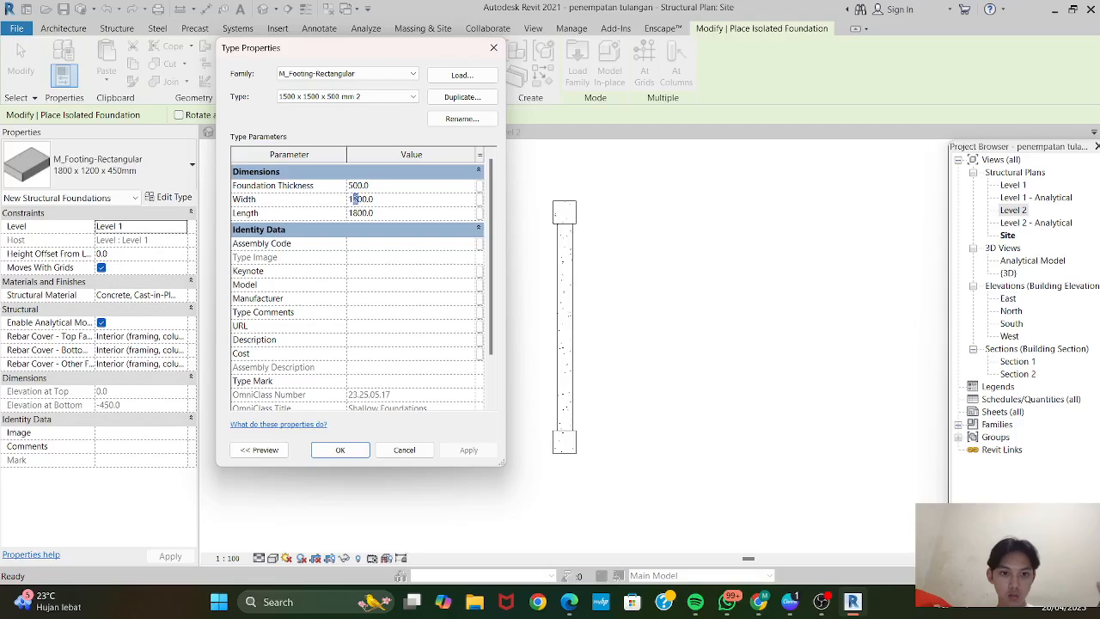
pyautogui.write('1')
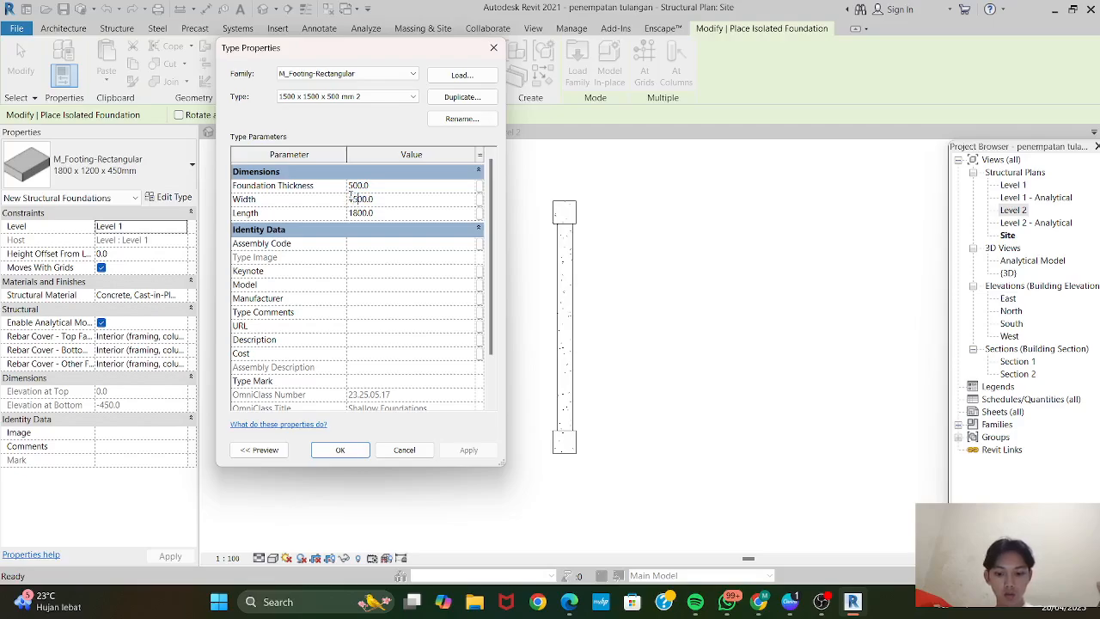
pyautogui.write('5')
pyautogui.click(359, 214)
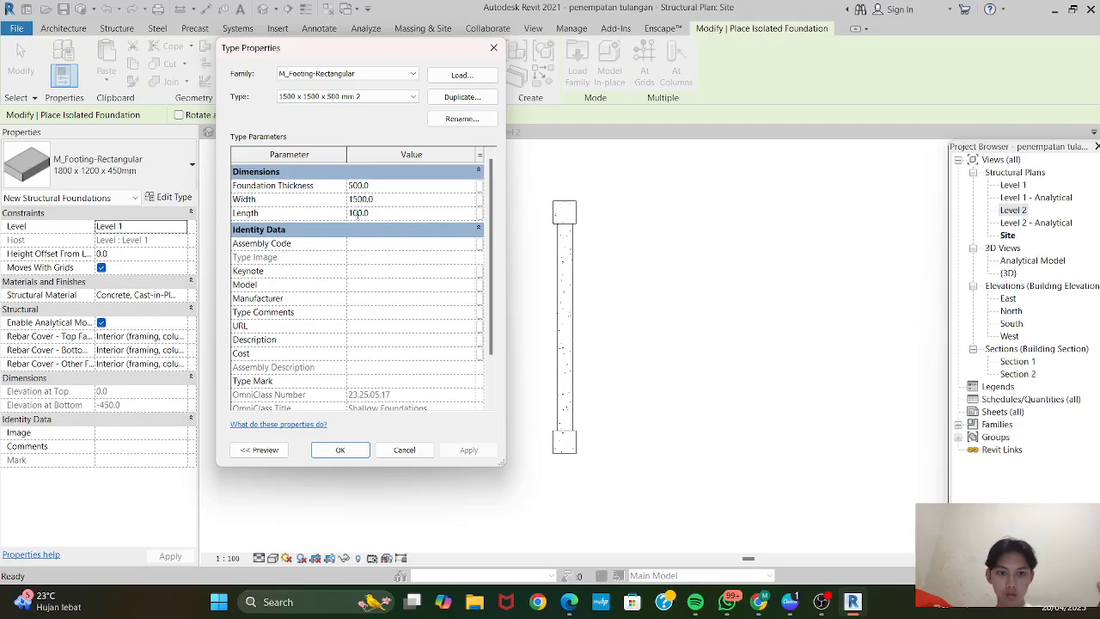
pyautogui.click(361, 451)
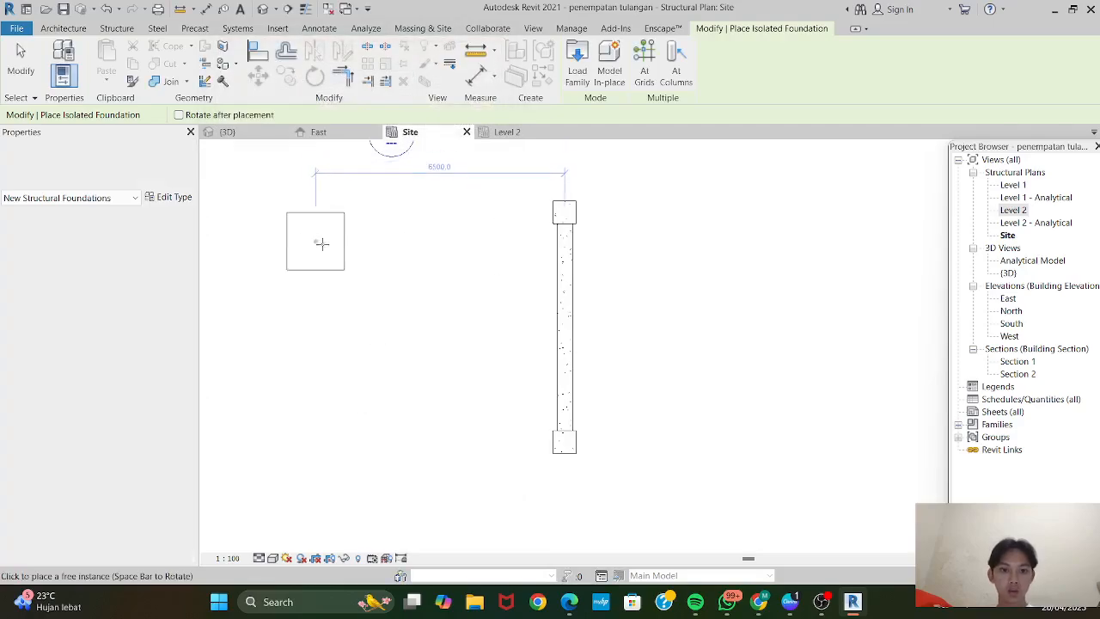
# Place a 1500 x 1500 x 500 mm footing centred on the column at the beam's upper end in the Site plan.
pyautogui.scroll(5, 545, 215)
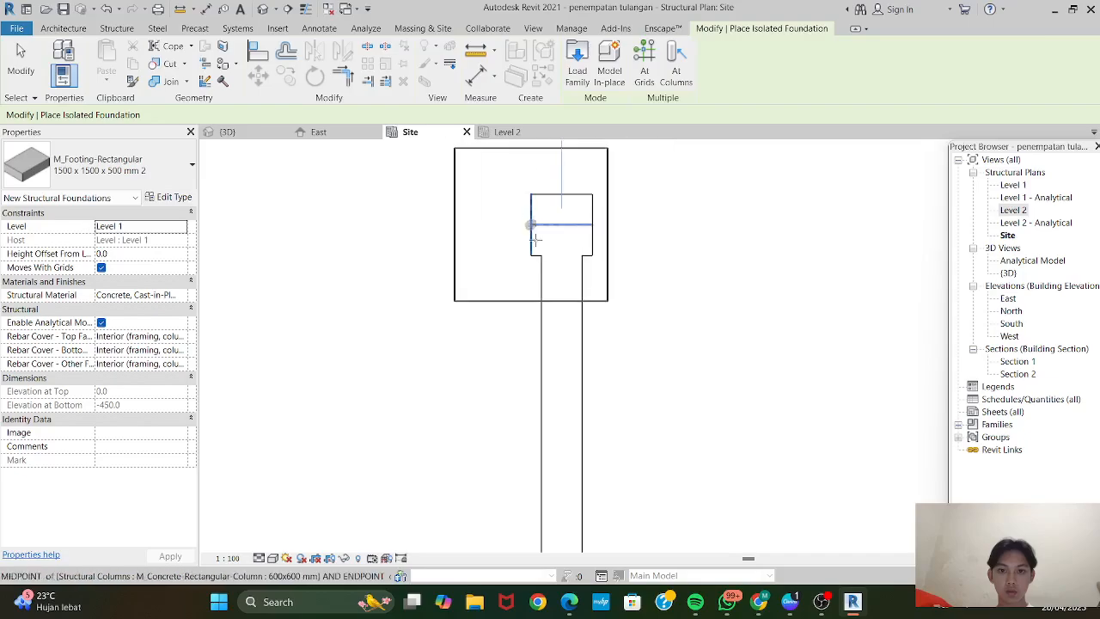
pyautogui.moveTo(536, 239); pyautogui.dragTo(538, 371, button='middle')
pyautogui.scroll(2, 542, 375)
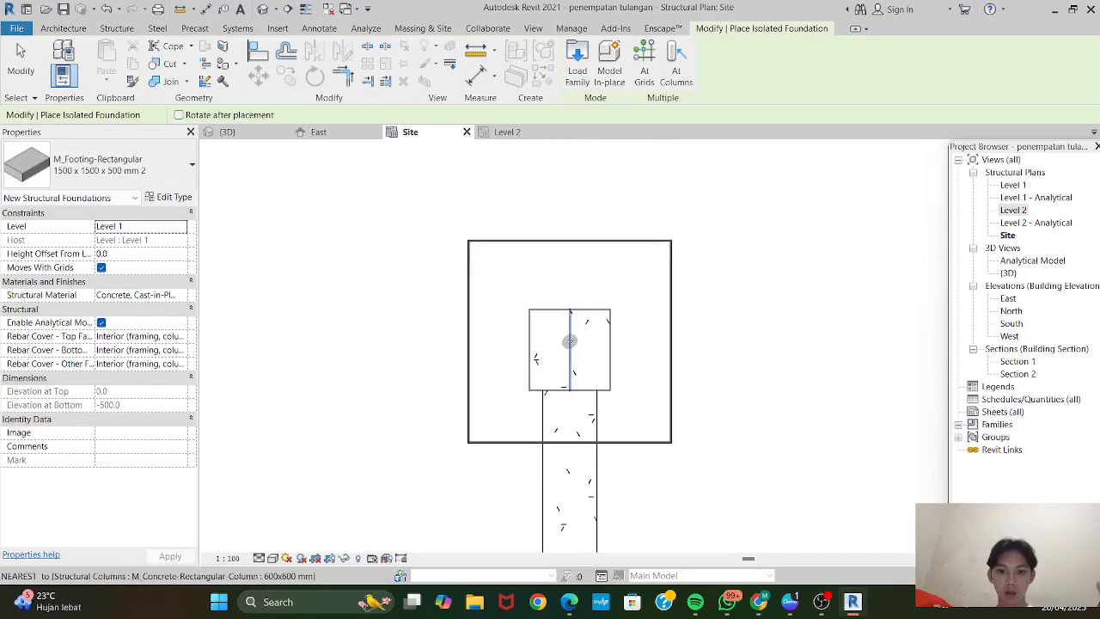
pyautogui.click(570, 348)
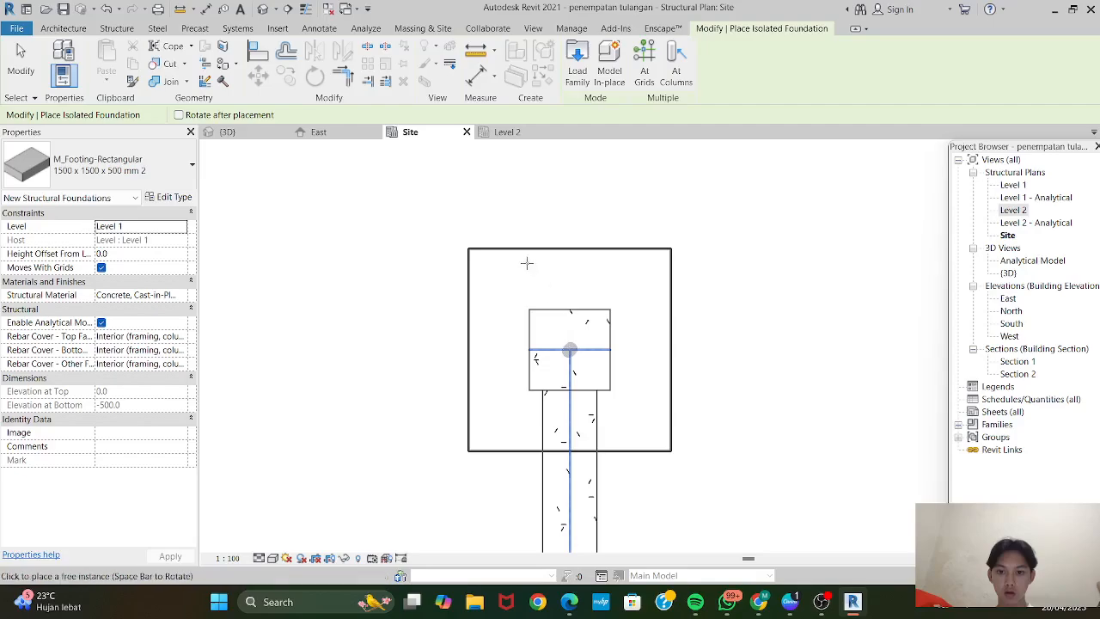
# Place a second footing of the same type centred on the column at the beam's lower end in the plan.
pyautogui.scroll(-3, 601, 271)
pyautogui.moveTo(611, 275); pyautogui.dragTo(635, 259, button='middle')
pyautogui.scroll(-2, 636, 259)
pyautogui.scroll(5, 627, 263)
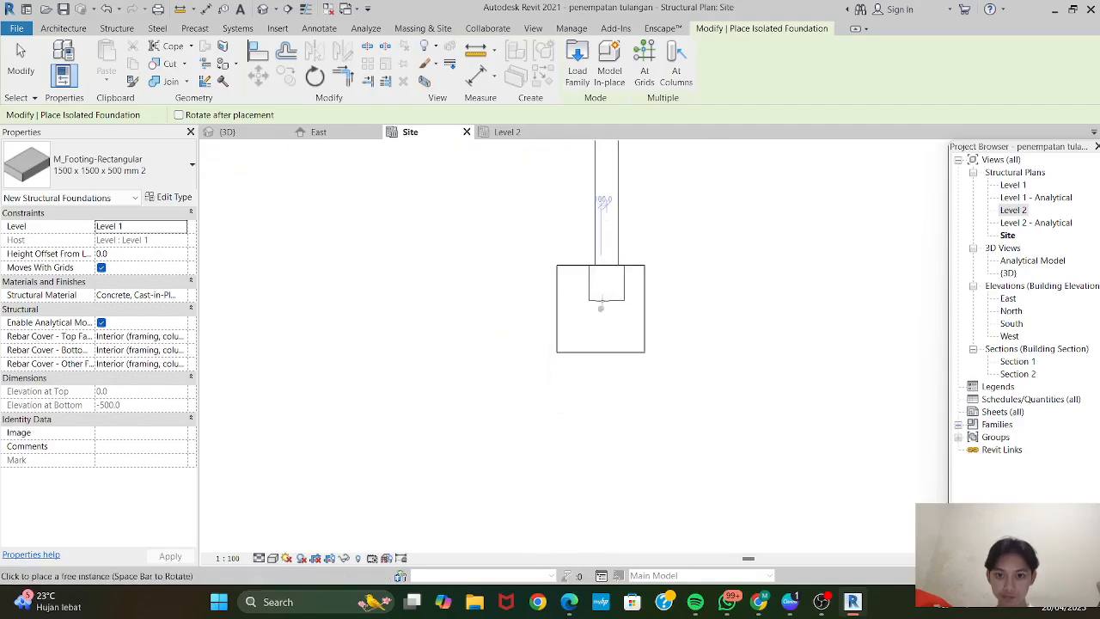
pyautogui.click(610, 265)
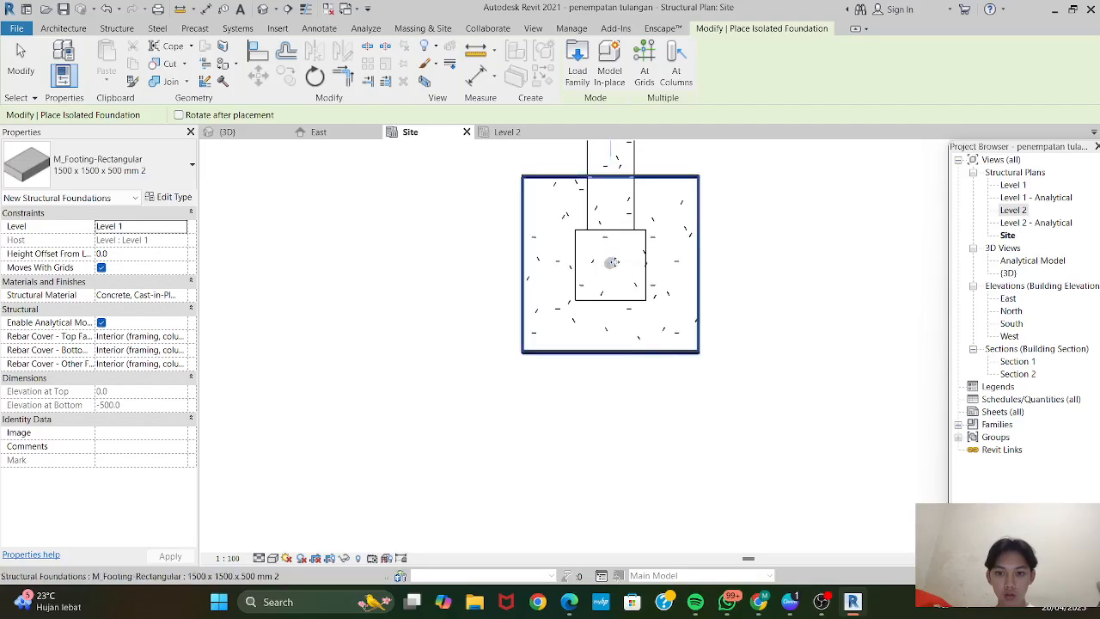
pyautogui.press('v')
pyautogui.press('v')
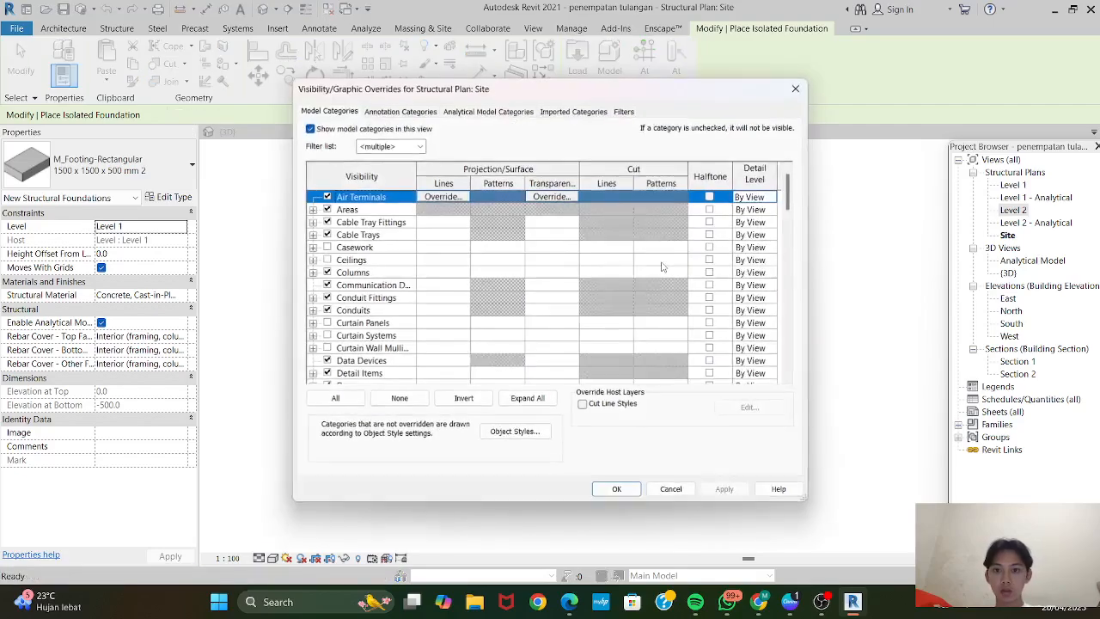
pyautogui.click(791, 93)
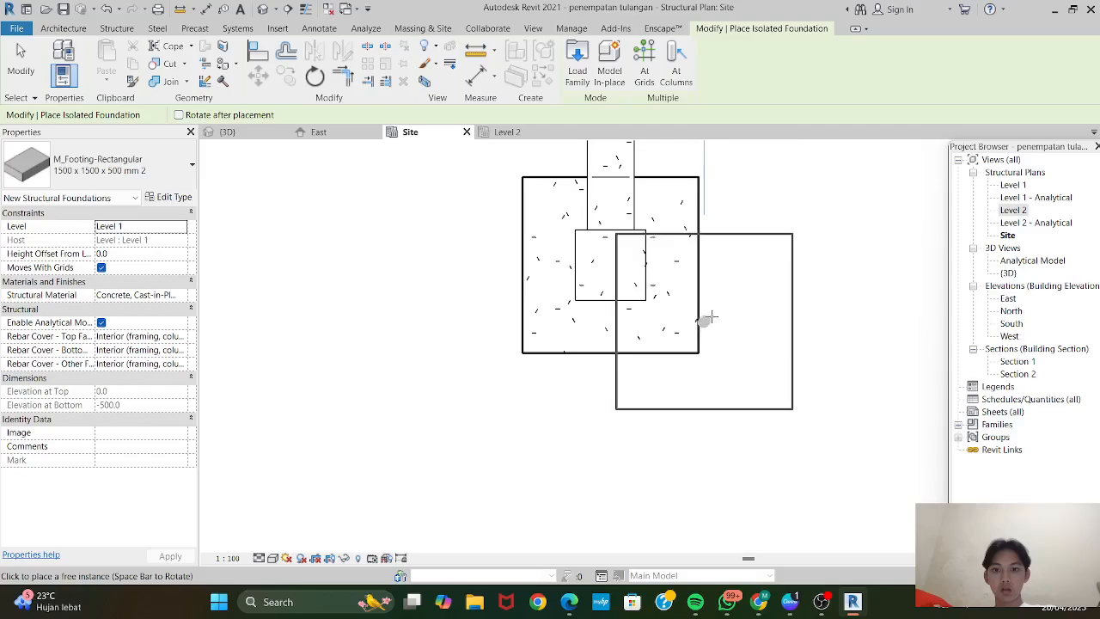
# End footing placement and examine the footings beneath both columns in the 3D view.
pyautogui.press('Escape')
pyautogui.scroll(-1, 707, 372)
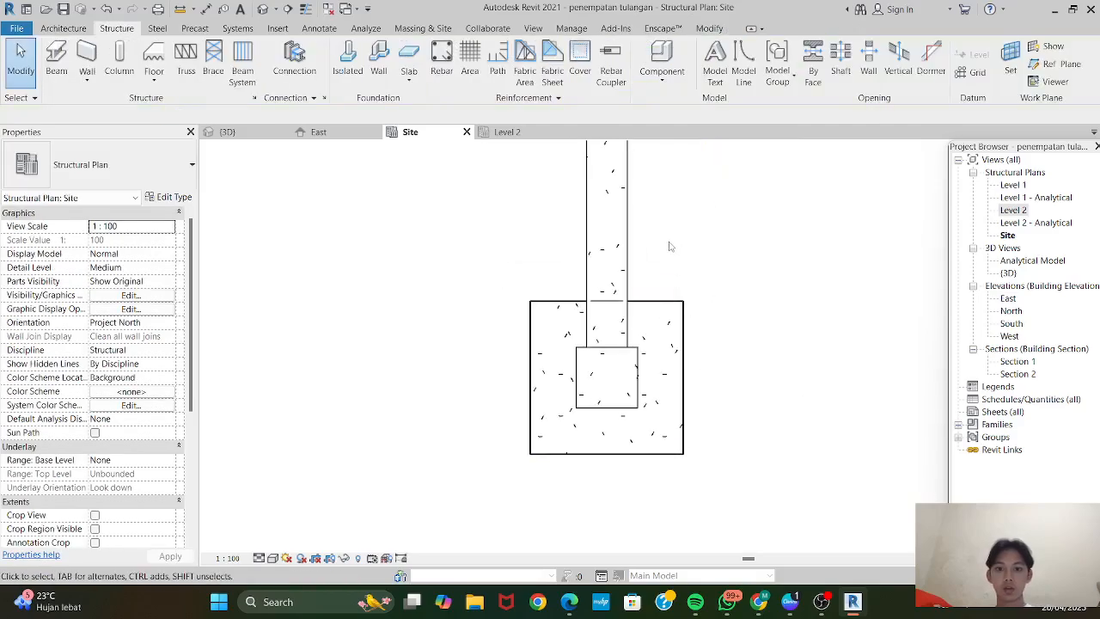
pyautogui.click(244, 138)
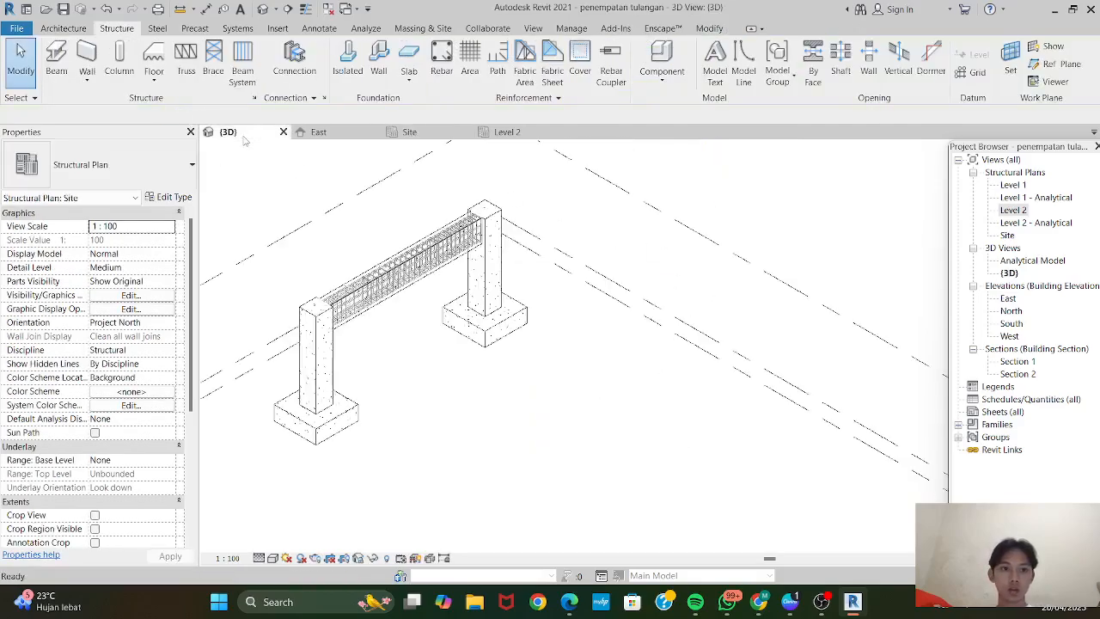
pyautogui.scroll(2, 371, 447)
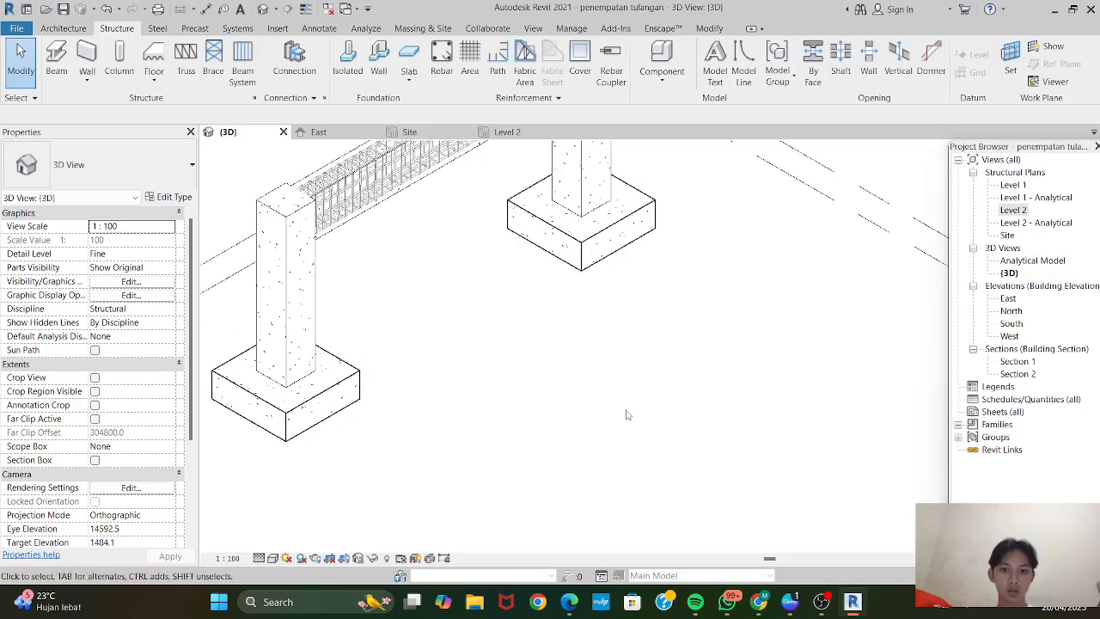
pyautogui.scroll(-2, 626, 415)
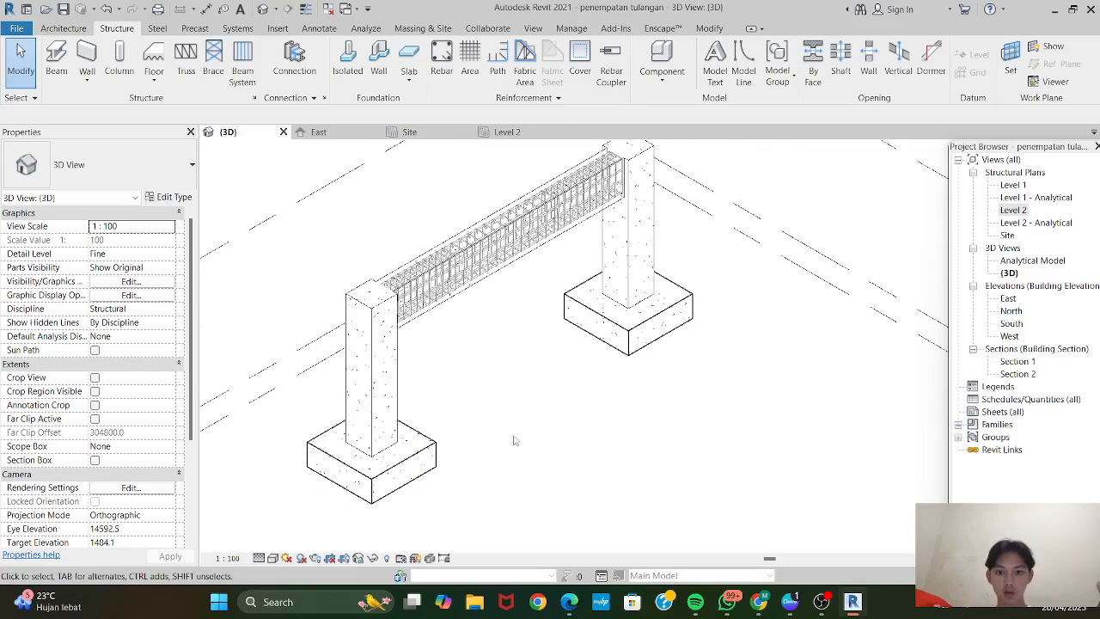
pyautogui.moveTo(513, 440)
pyautogui.keyDown('shift'); pyautogui.mouseDown(button='middle')
pyautogui.moveTo(522, 435)
pyautogui.moveTo(509, 437)
pyautogui.moveTo(518, 456)
pyautogui.moveTo(518, 441)
pyautogui.mouseUp(button='middle'); pyautogui.keyUp('shift')
pyautogui.scroll(-2, 505, 462)
pyautogui.scroll(3, 487, 482)
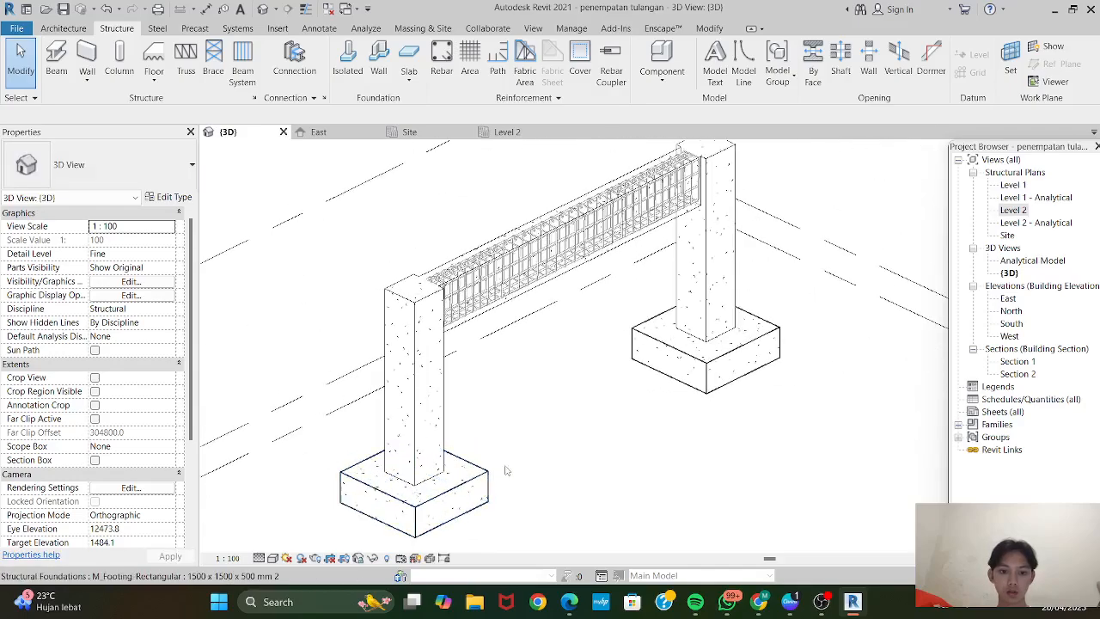
# Set the base level of the nearer 600x600 mm column to Pondasi.
pyautogui.click(440, 412)
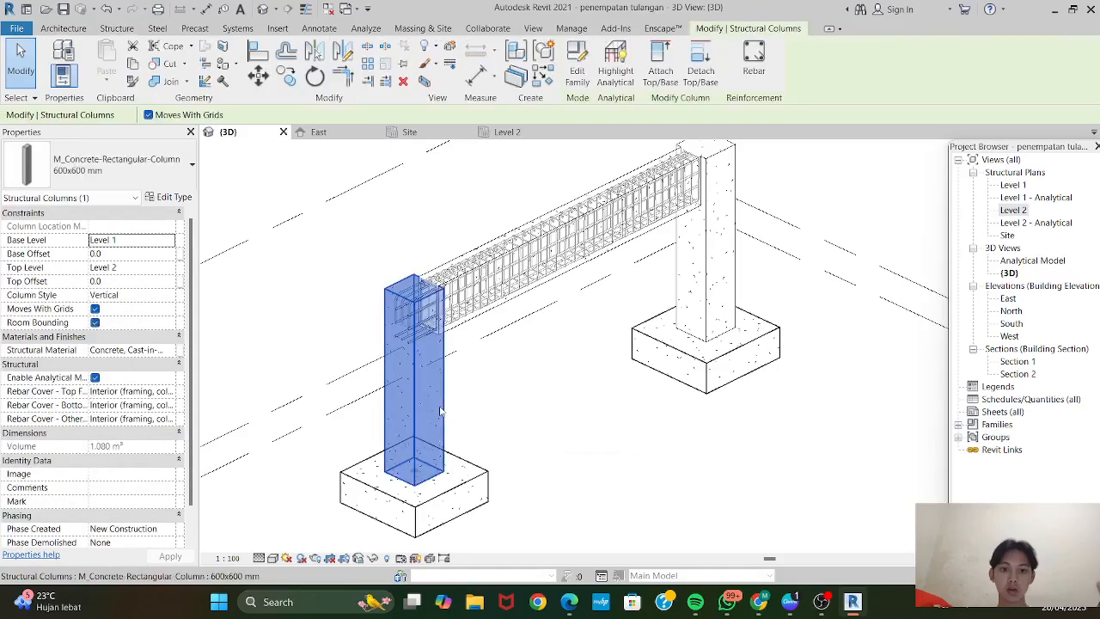
pyautogui.click(168, 244)
pyautogui.click(157, 254)
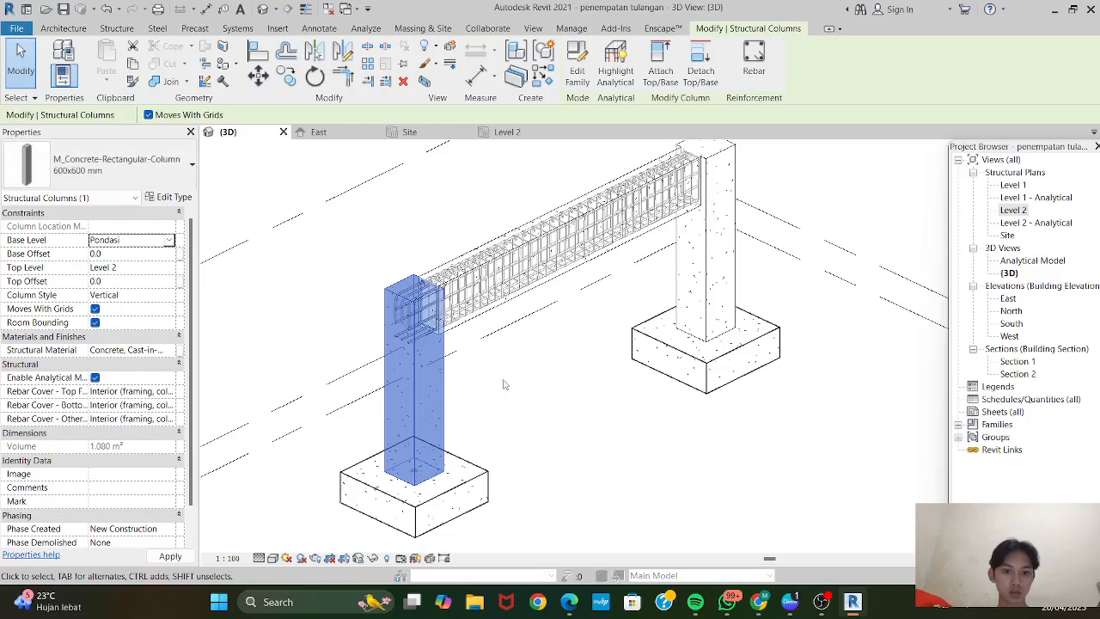
pyautogui.click(602, 348)
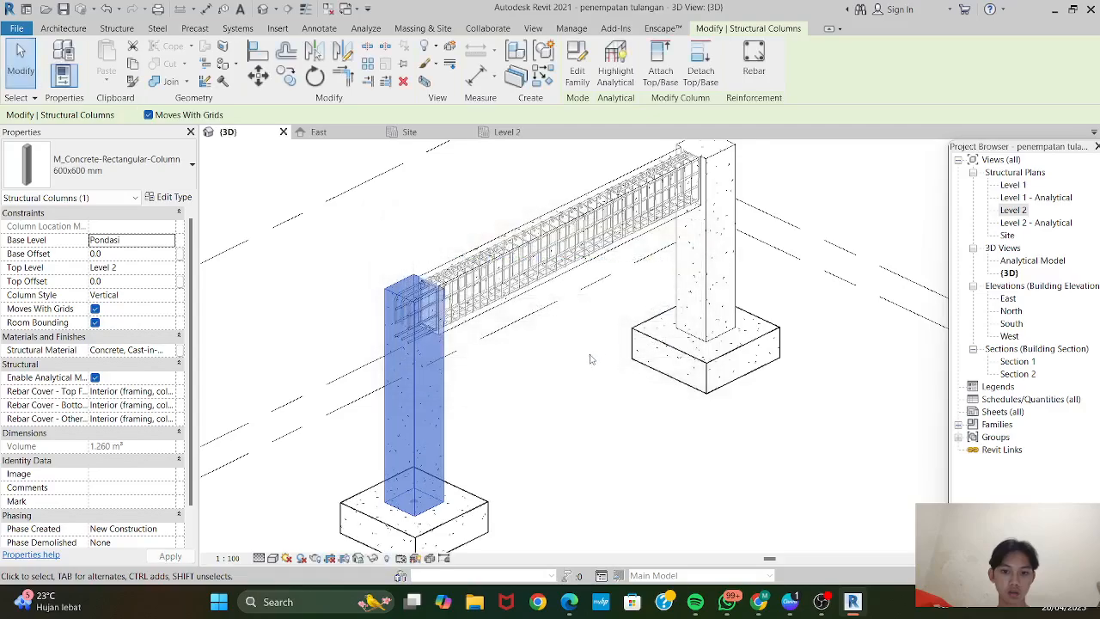
# Set the base level of the farther column to Pondasi and clear the selection.
pyautogui.scroll(-2, 589, 357)
pyautogui.scroll(1, 594, 407)
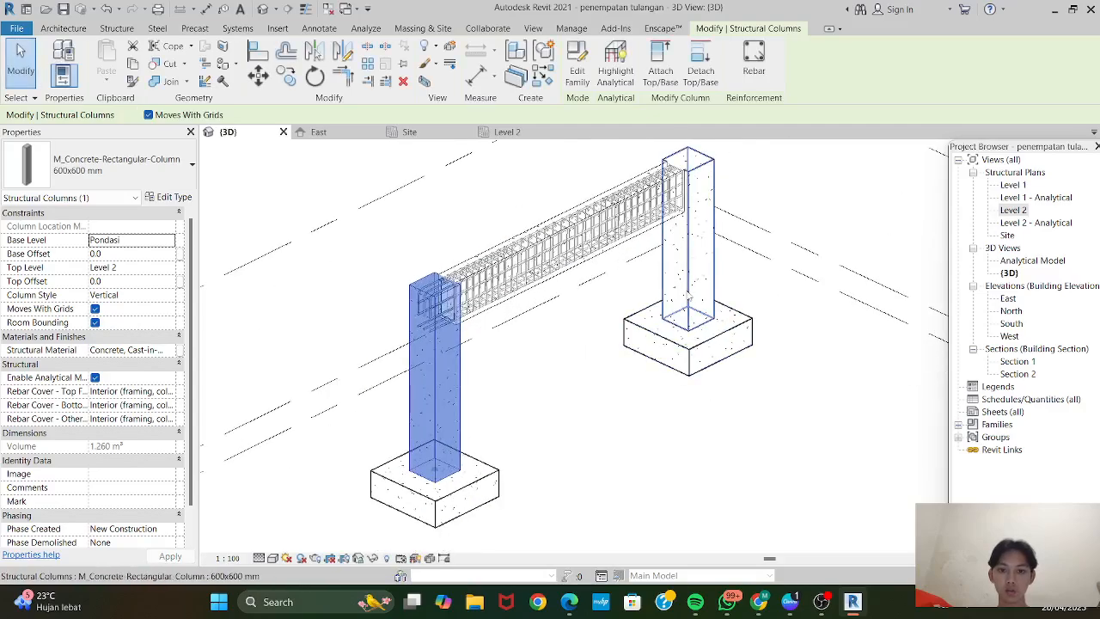
pyautogui.click(688, 296)
pyautogui.click(163, 240)
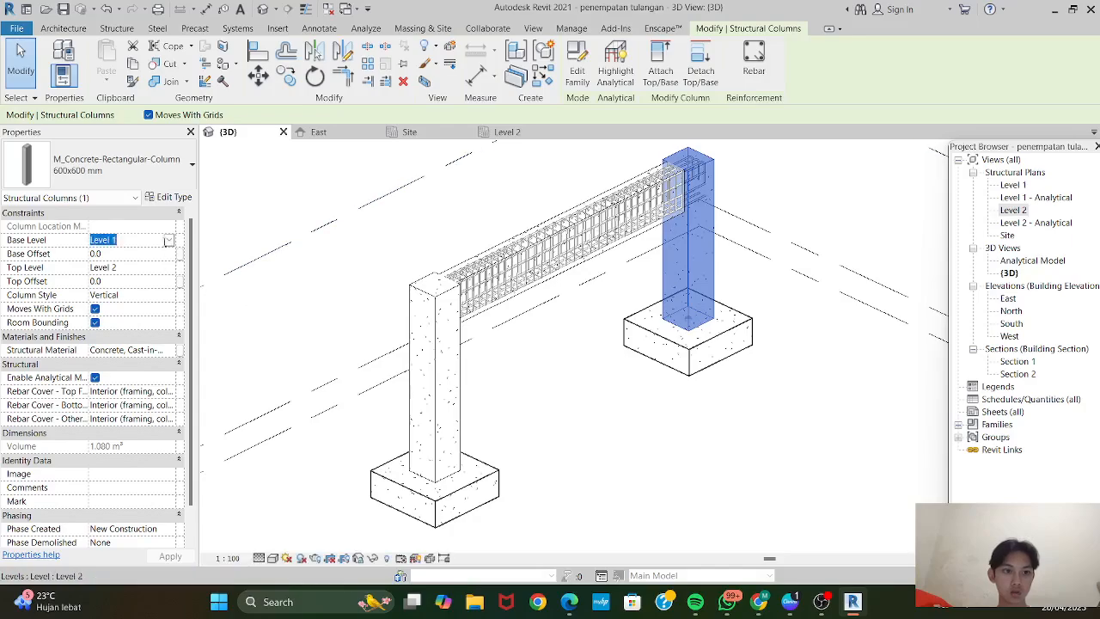
pyautogui.click(170, 241)
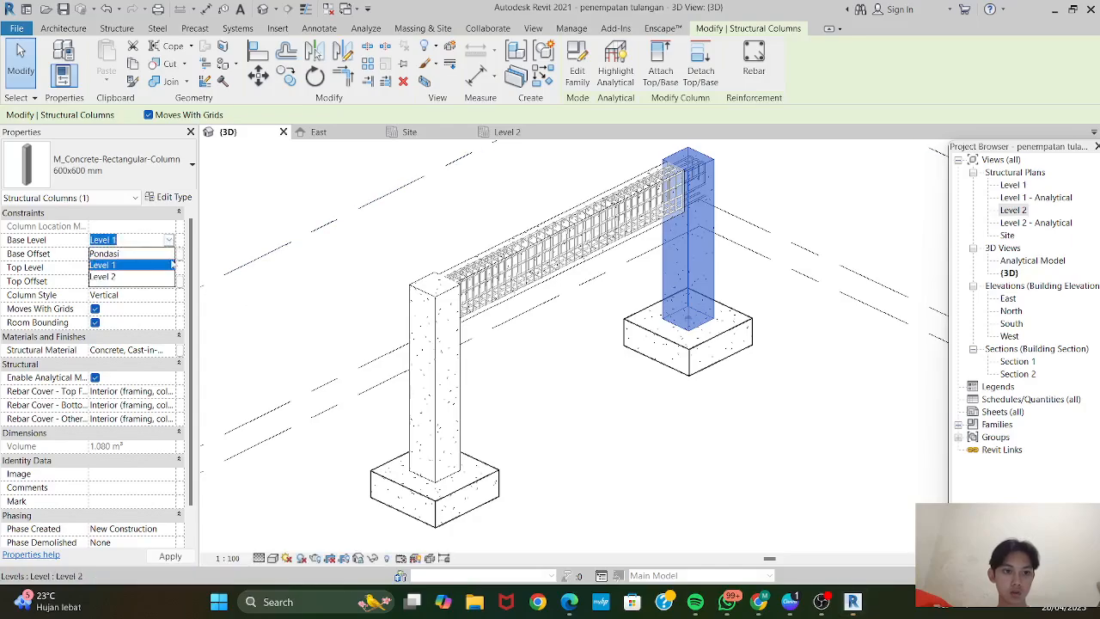
pyautogui.click(129, 253)
pyautogui.click(599, 346)
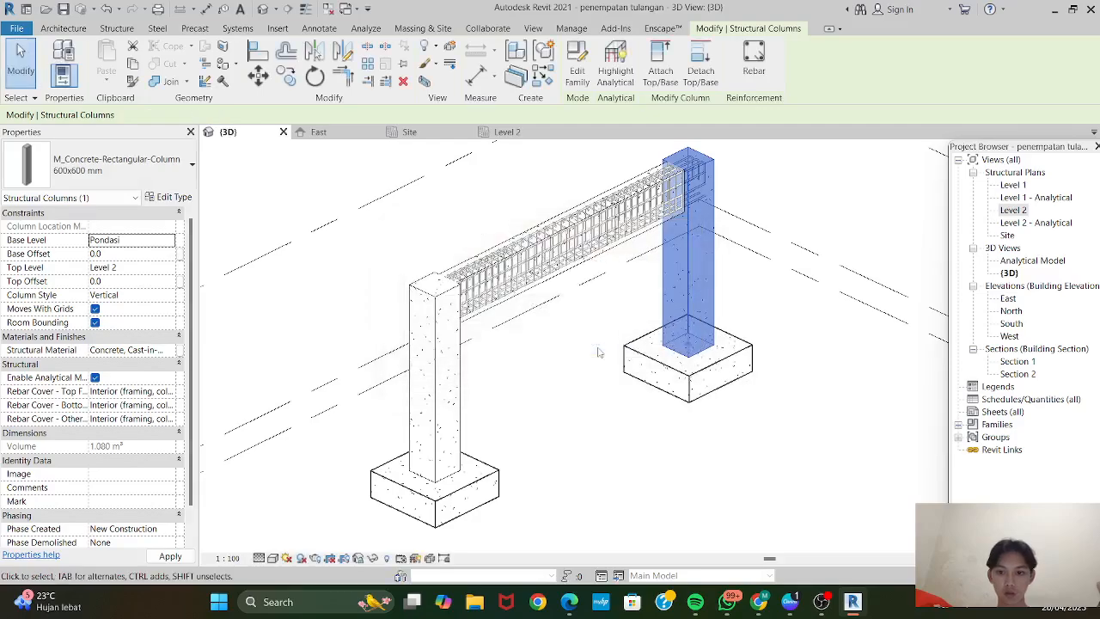
pyautogui.click(602, 361)
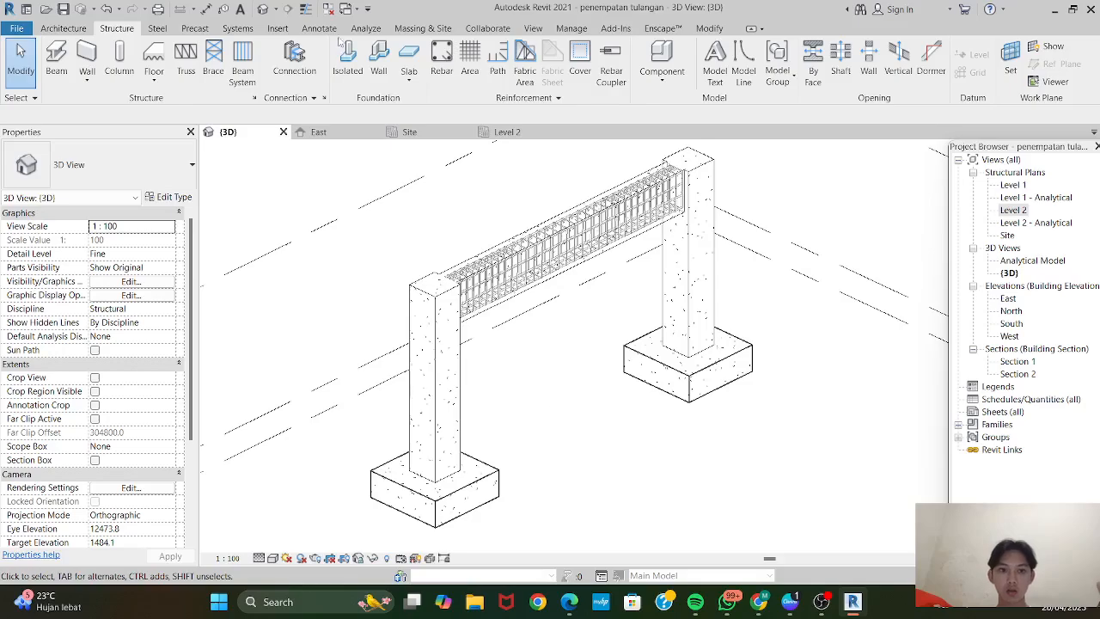
# Start rebar placement in the East elevation with the stirrup shape M_T1.
pyautogui.click(335, 138)
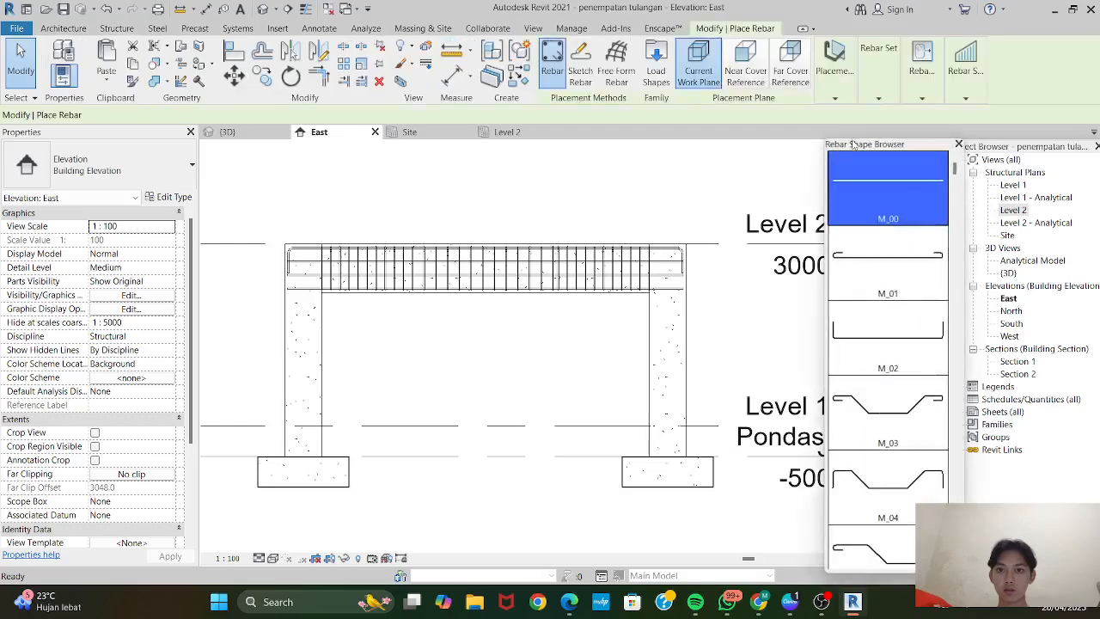
pyautogui.scroll(-5, 945, 284)
pyautogui.scroll(-10, 945, 283)
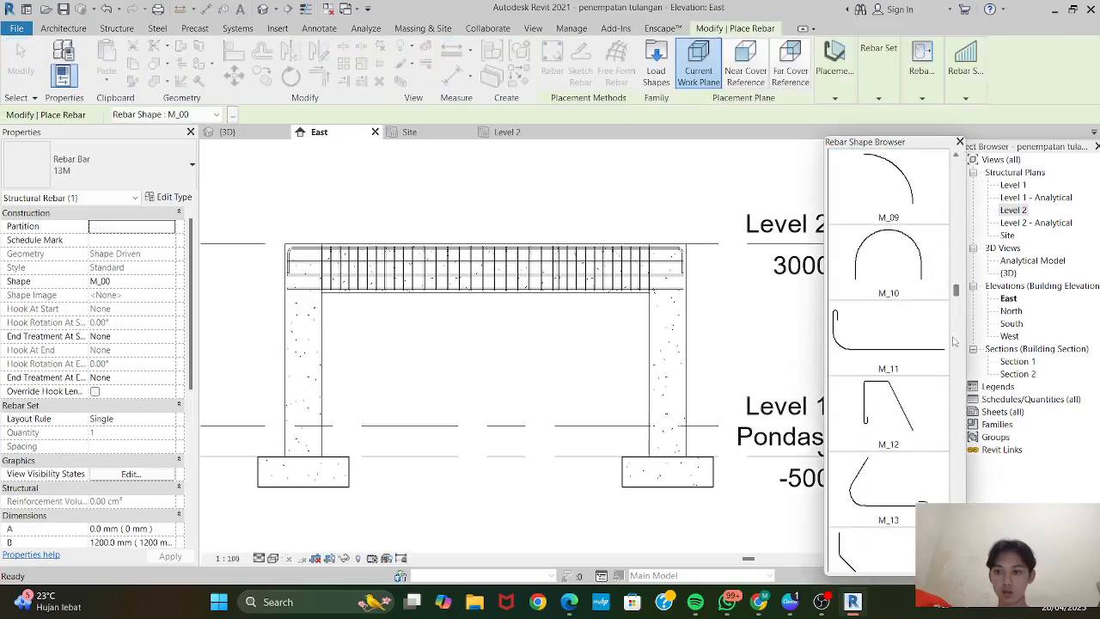
pyautogui.scroll(4, 902, 412)
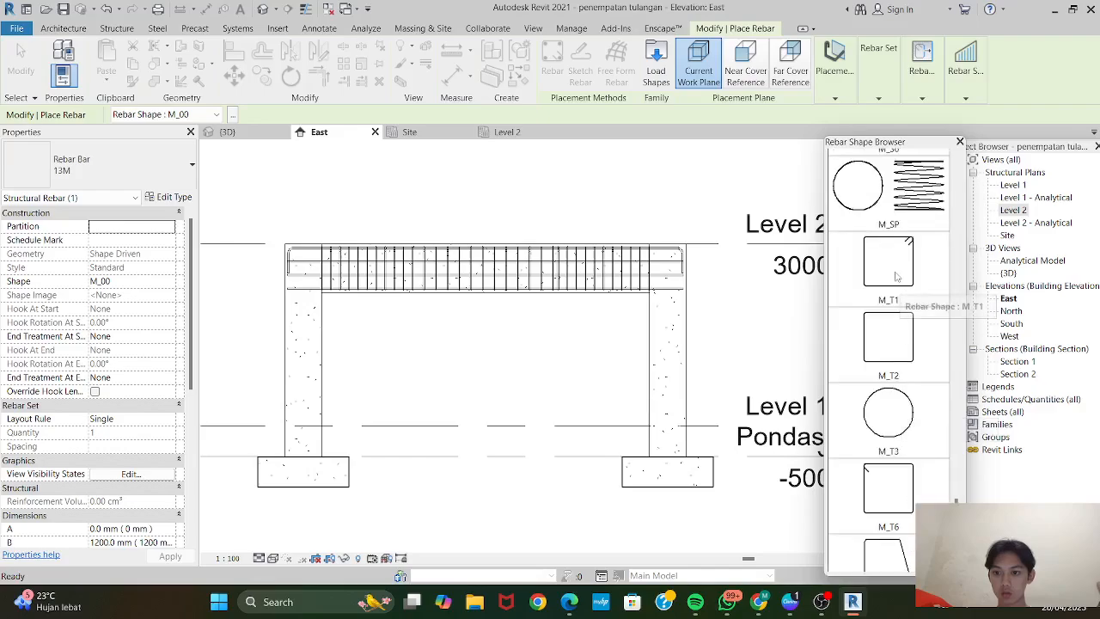
pyautogui.click(896, 276)
pyautogui.scroll(2, 292, 471)
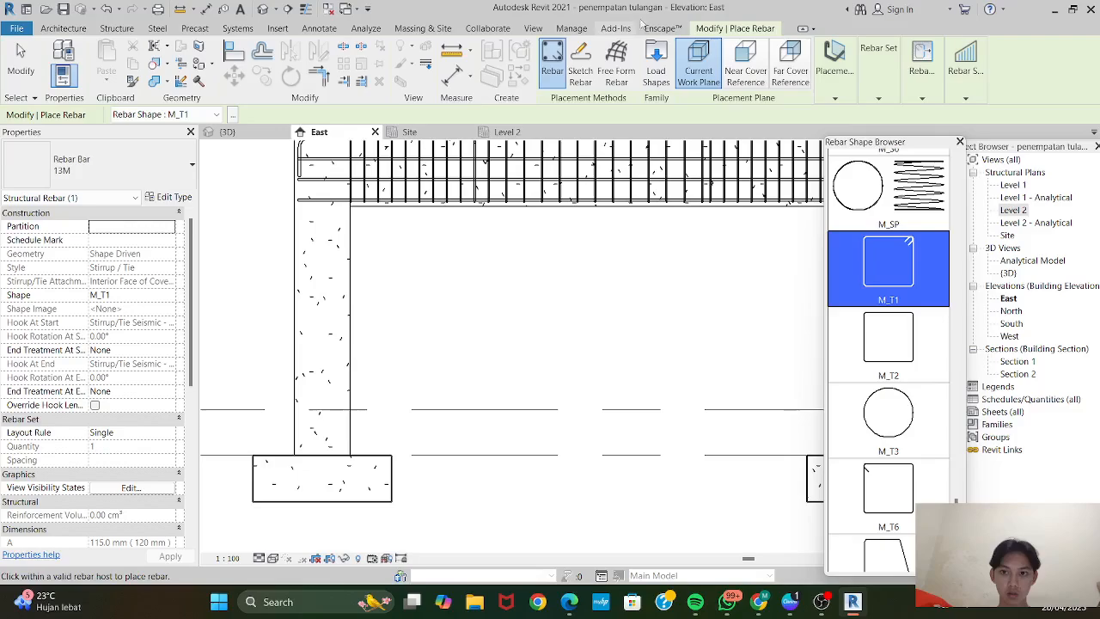
# Place one M_T1 stirrup in the left column's footing at the near cover reference, parallel to the work plane.
pyautogui.click(744, 67)
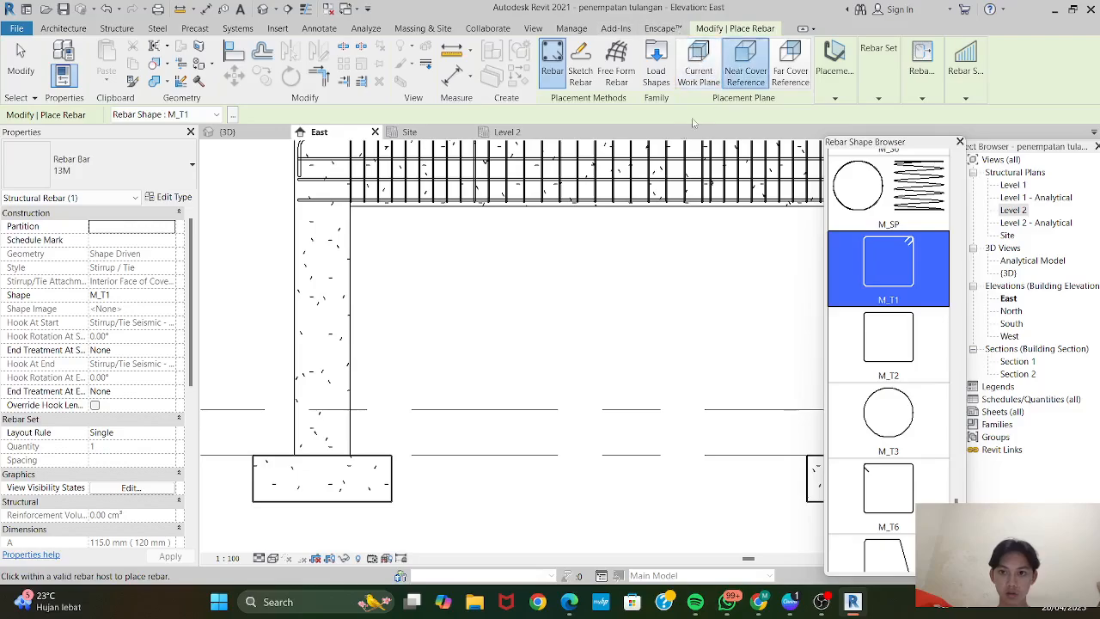
pyautogui.click(835, 93)
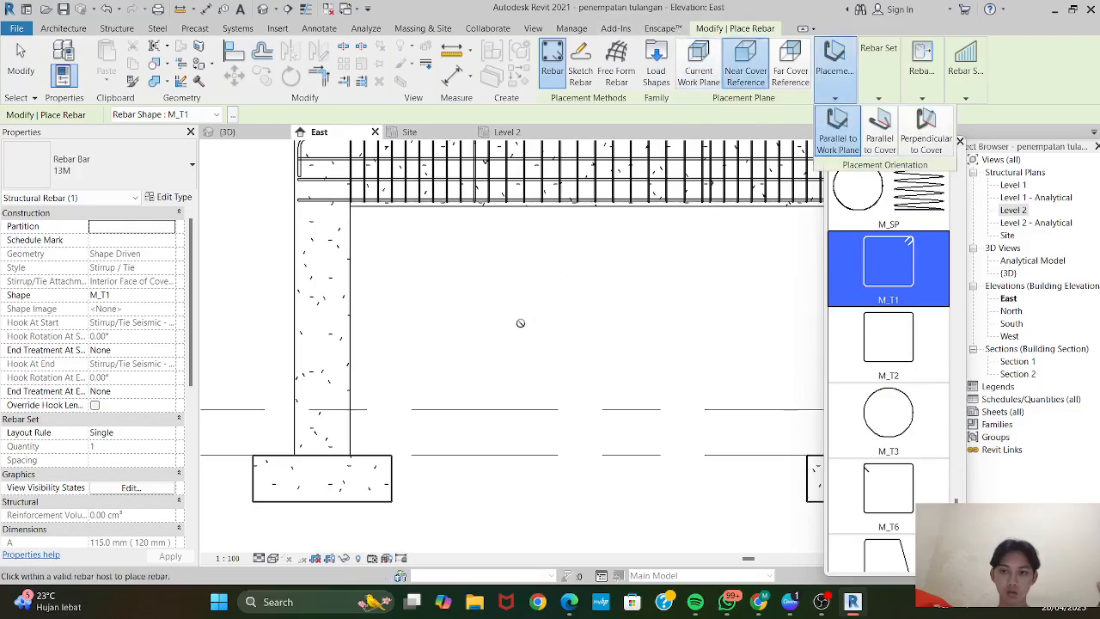
pyautogui.scroll(3, 287, 486)
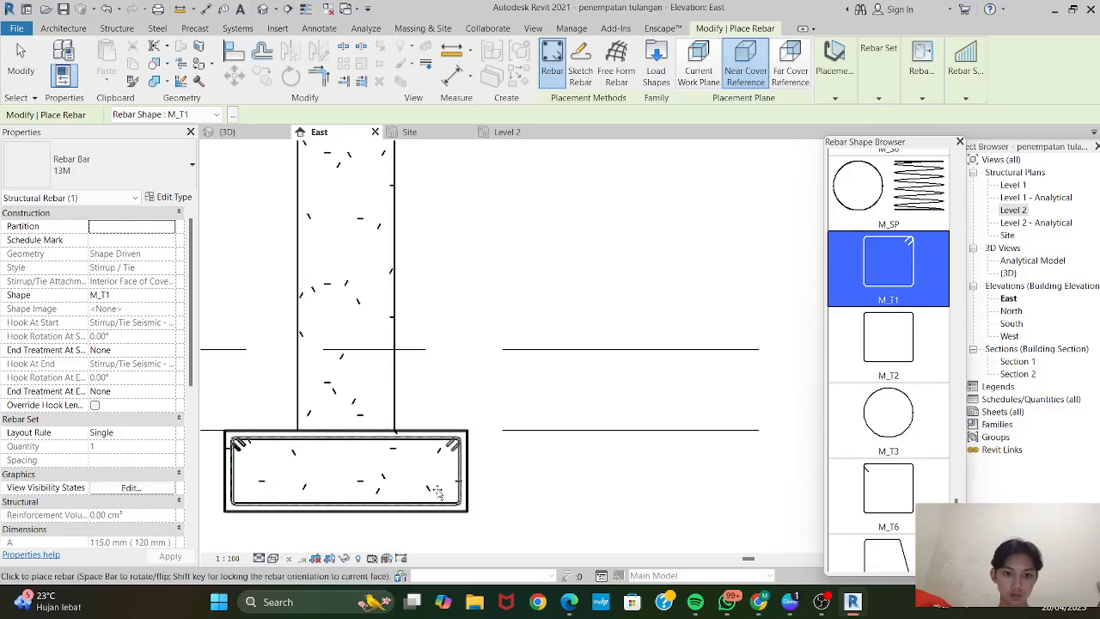
pyautogui.scroll(3, 392, 477)
pyautogui.scroll(-3, 507, 410)
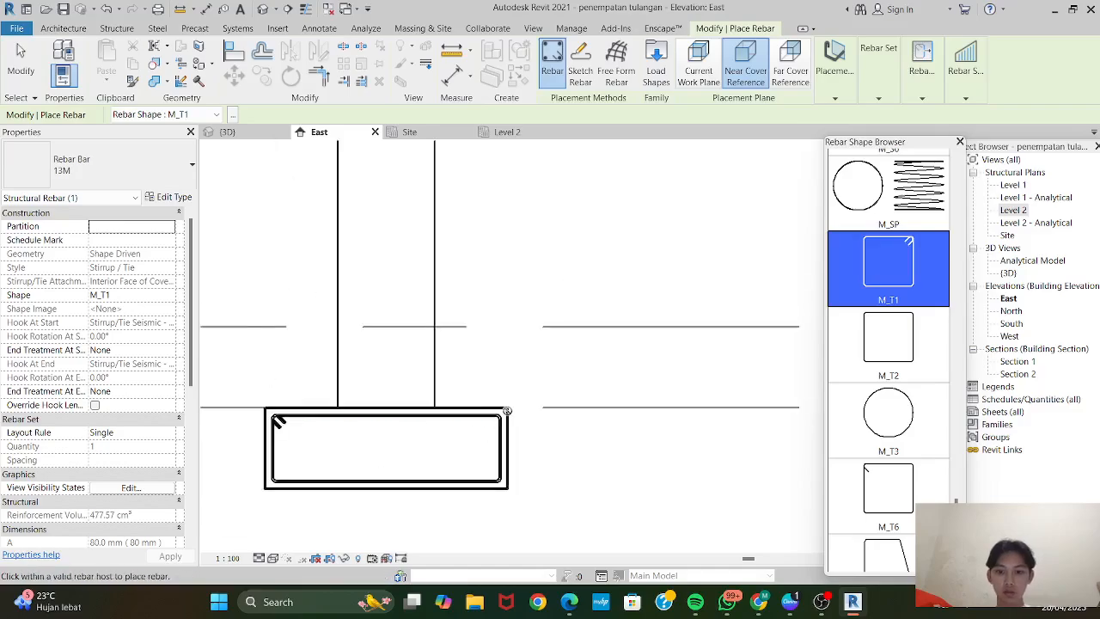
pyautogui.scroll(-1, 507, 411)
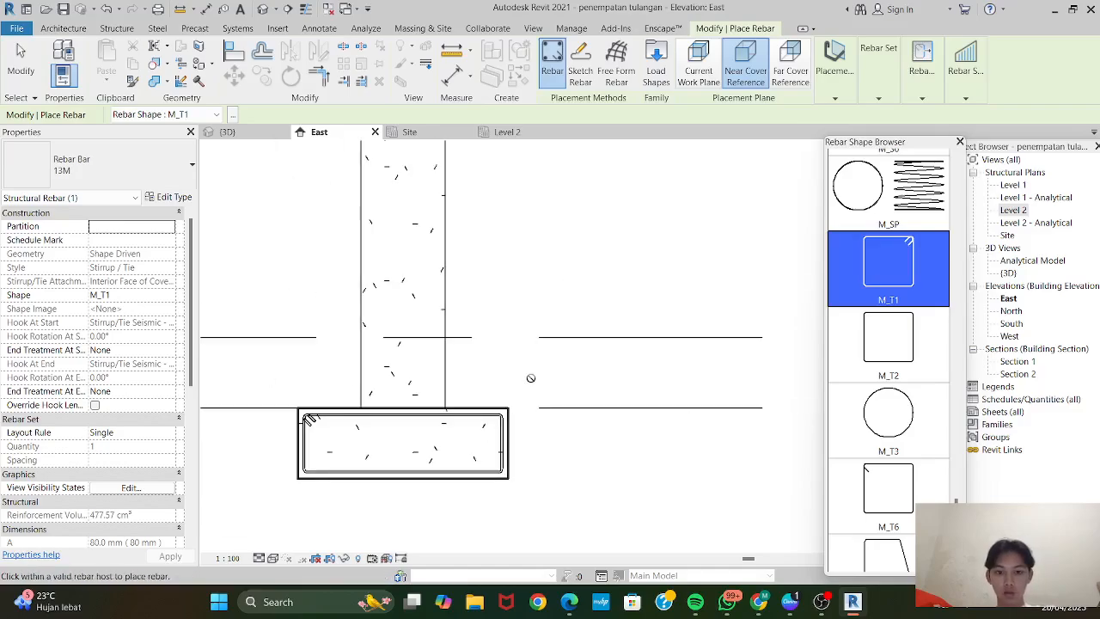
pyautogui.press('Escape')
# Set the footing stirrup's layout to Fixed Number with a quantity of 8.
pyautogui.scroll(4, 403, 477)
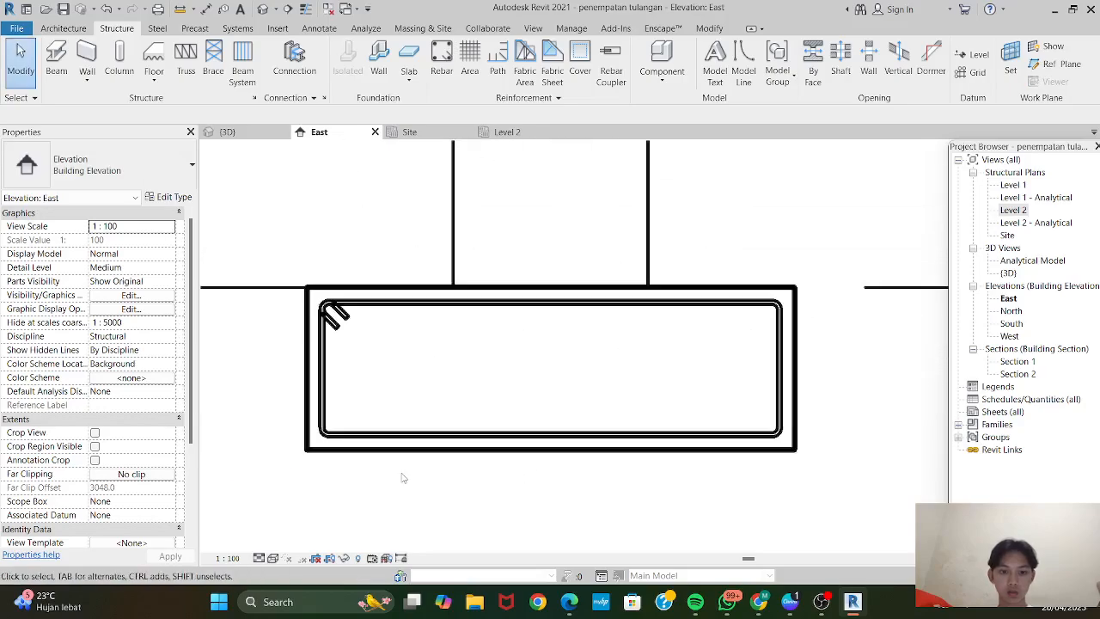
pyautogui.click(769, 436)
pyautogui.click(728, 46)
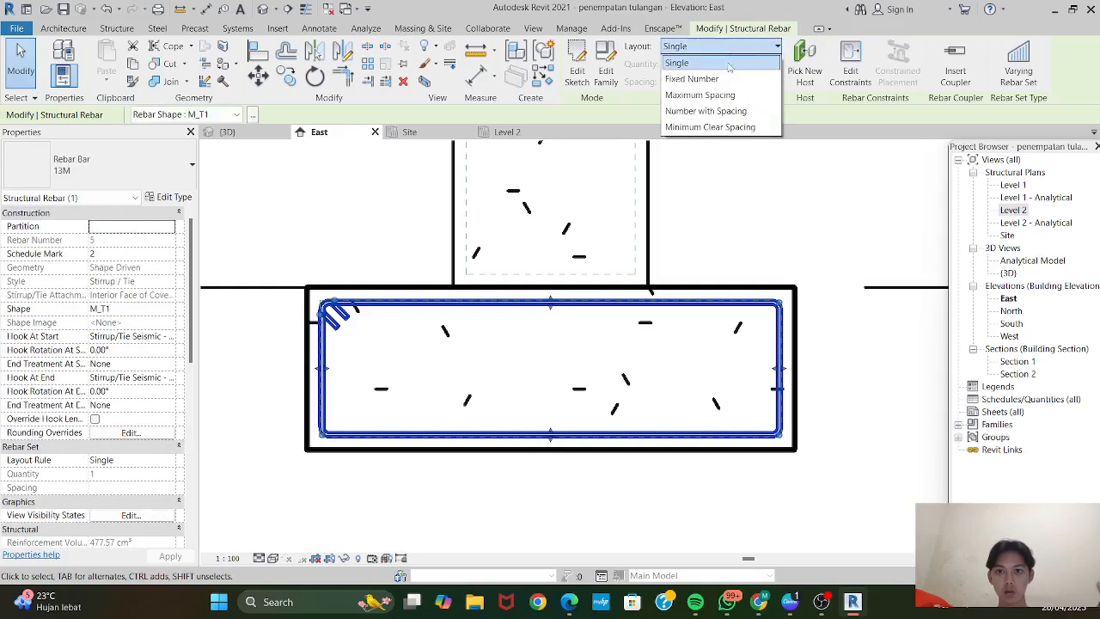
pyautogui.click(722, 76)
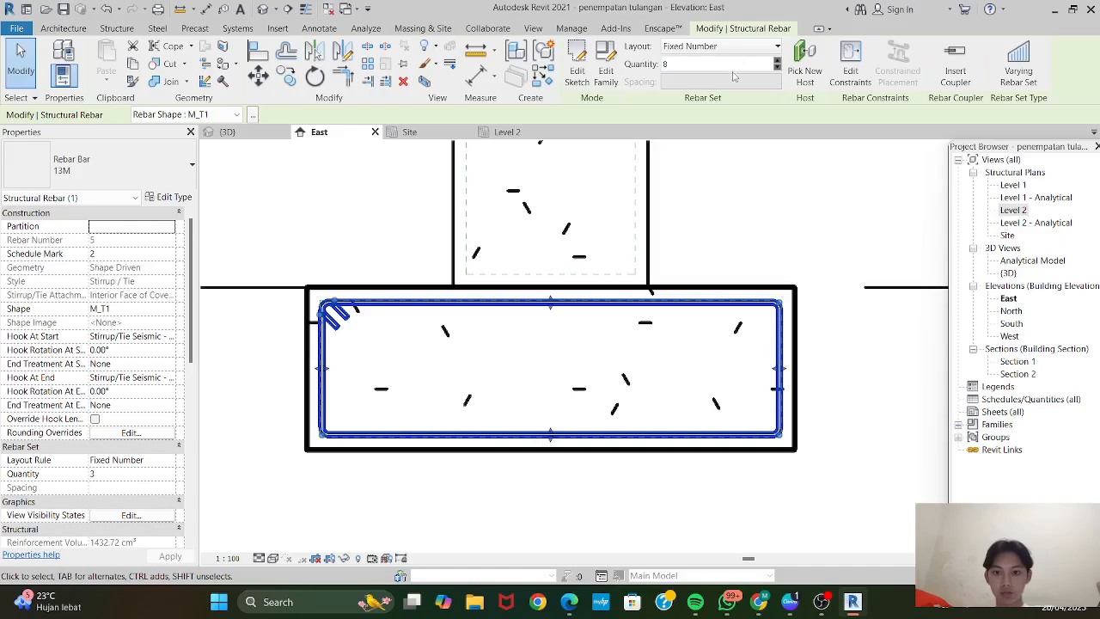
pyautogui.click(689, 467)
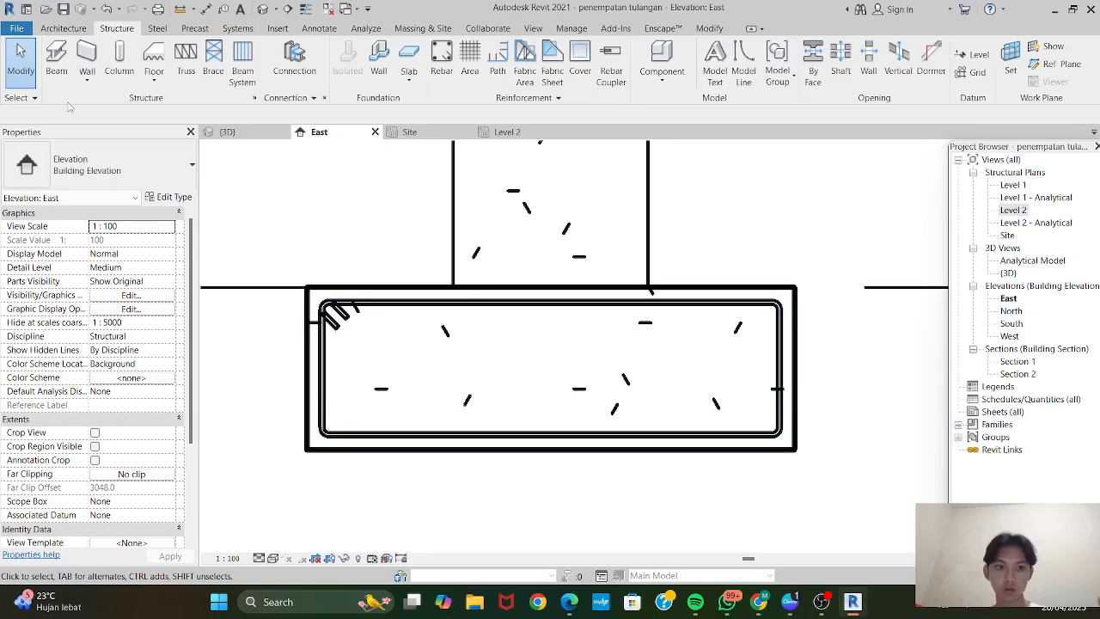
# Add a second set of 8 M_T1 stirrups to the same footing, running perpendicular to the first set.
pyautogui.click(441, 64)
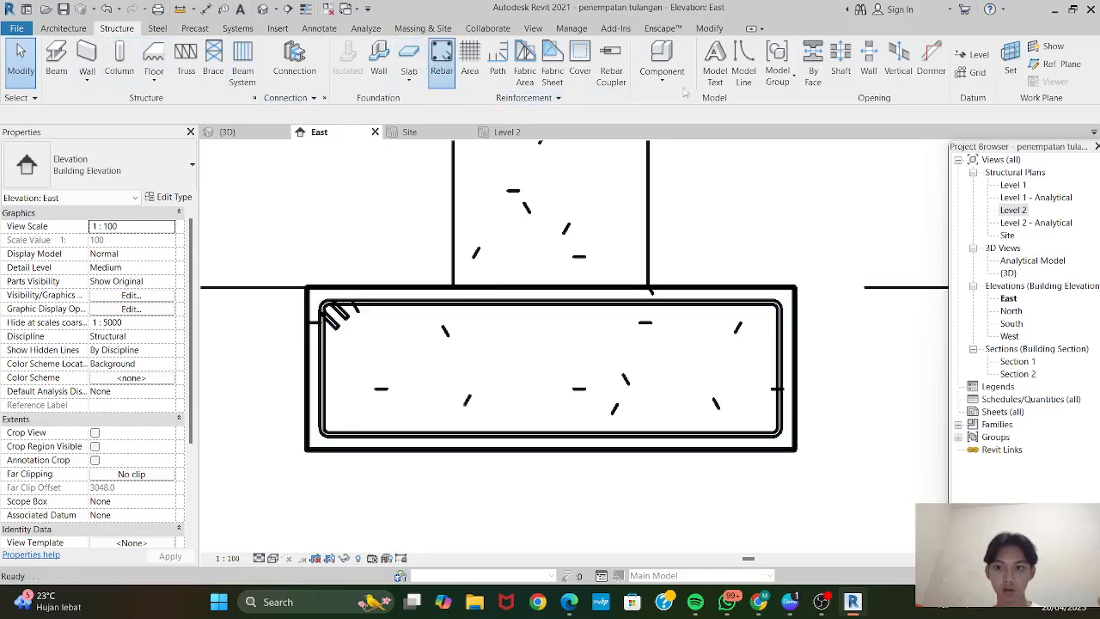
pyautogui.scroll(15, 916, 235)
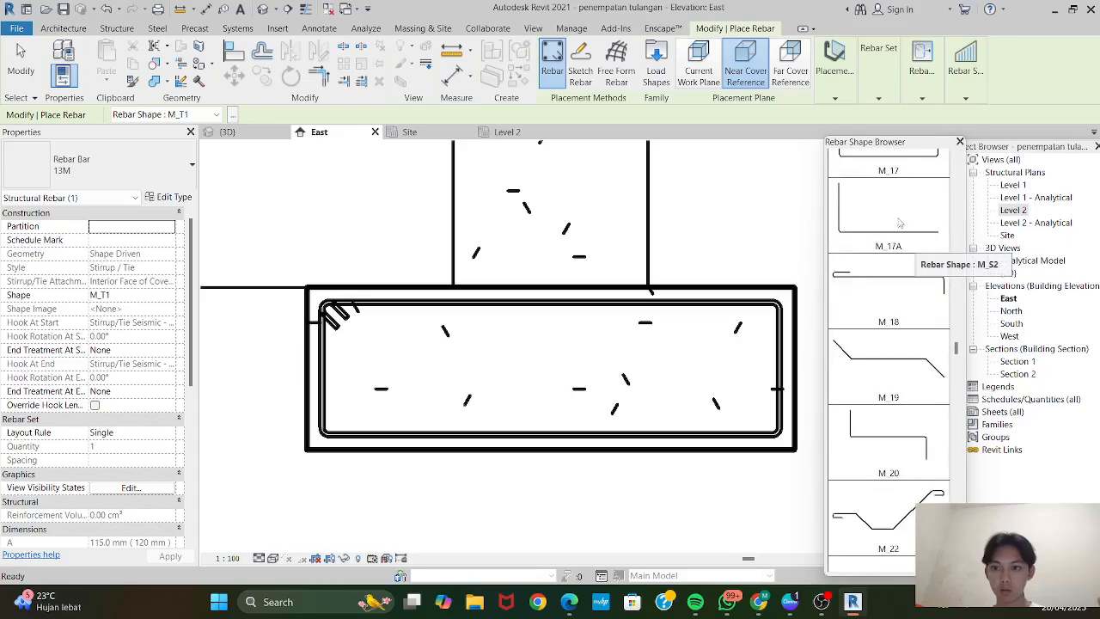
pyautogui.scroll(5, 934, 166)
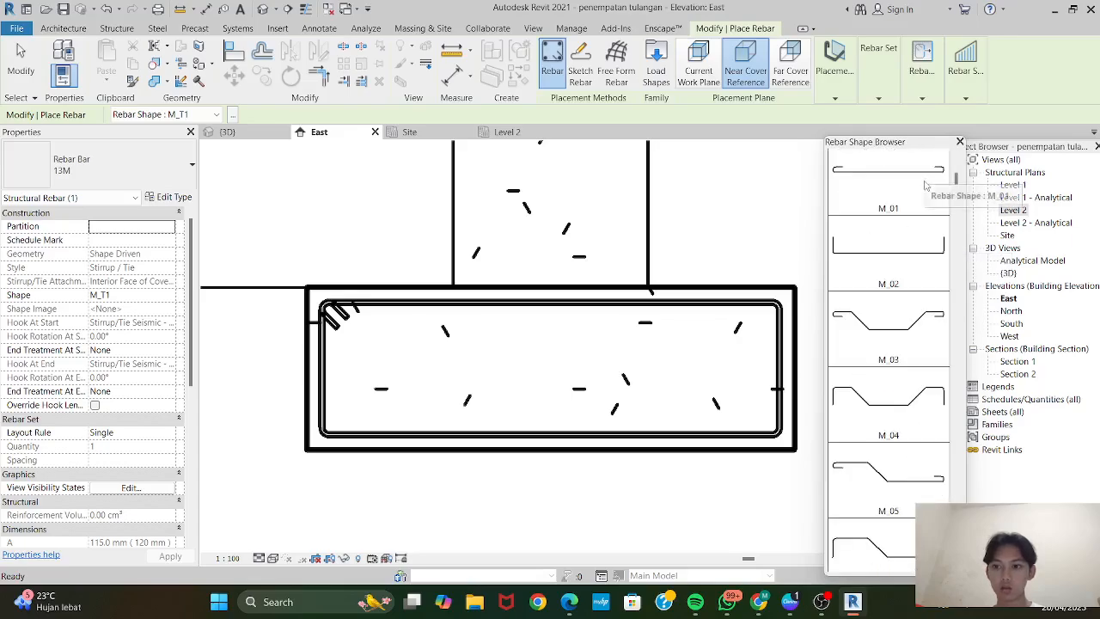
pyautogui.click(888, 185)
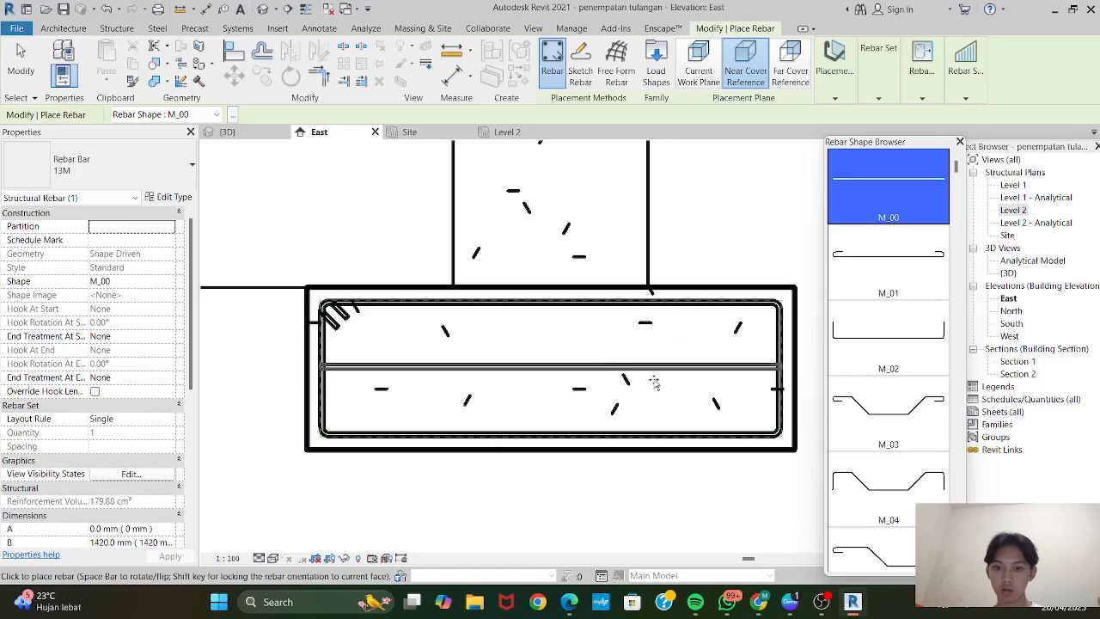
pyautogui.moveTo(834, 76)
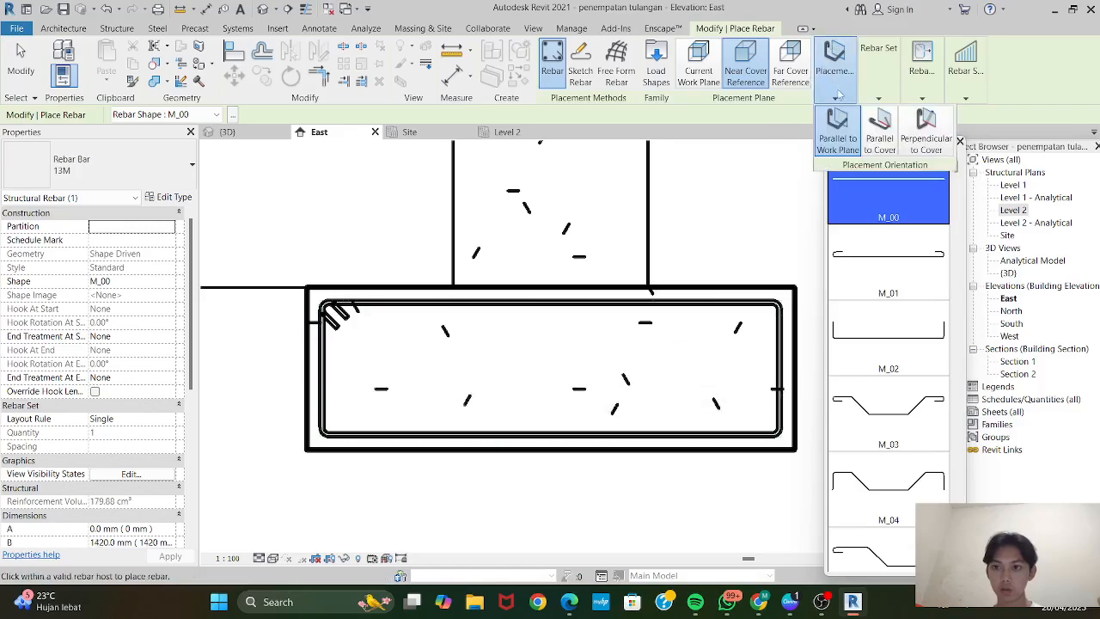
pyautogui.click(925, 130)
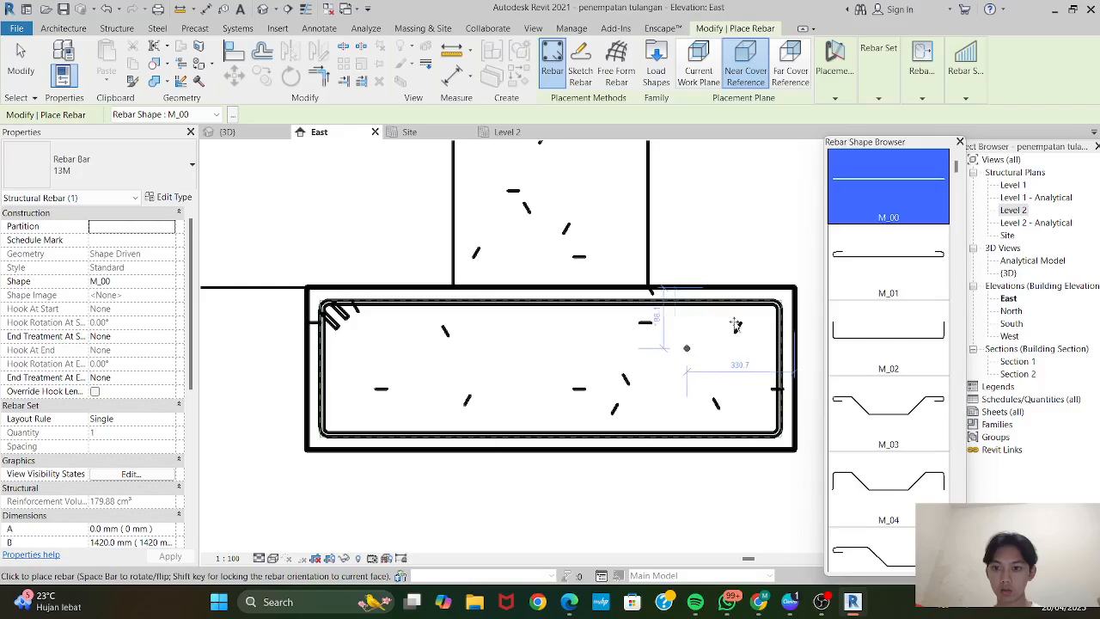
pyautogui.moveTo(834, 100)
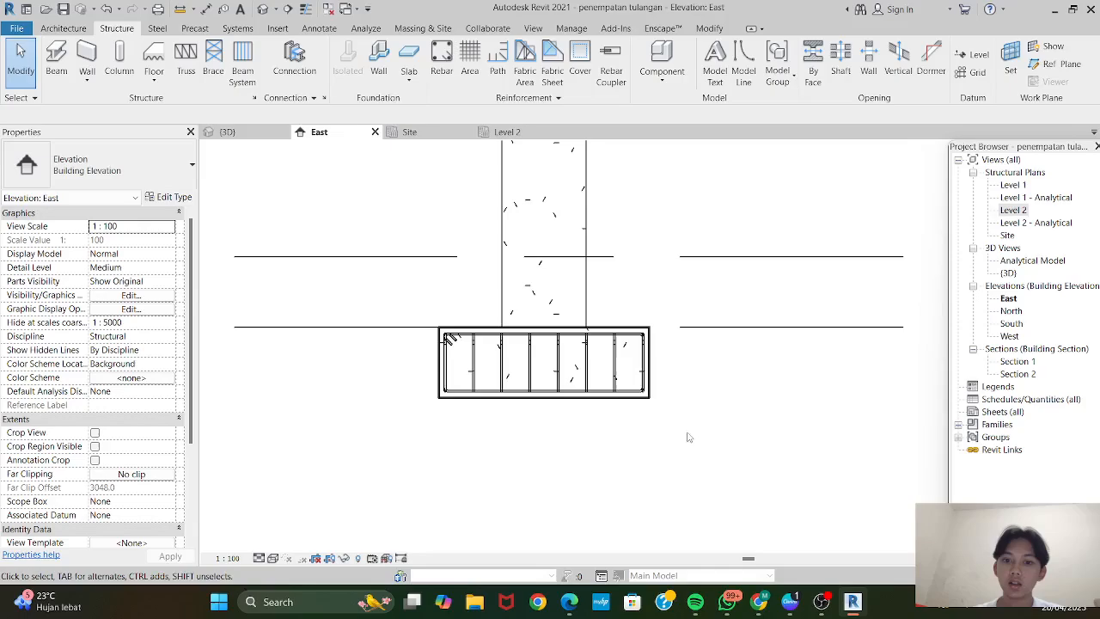
pyautogui.scroll(2, 601, 439)
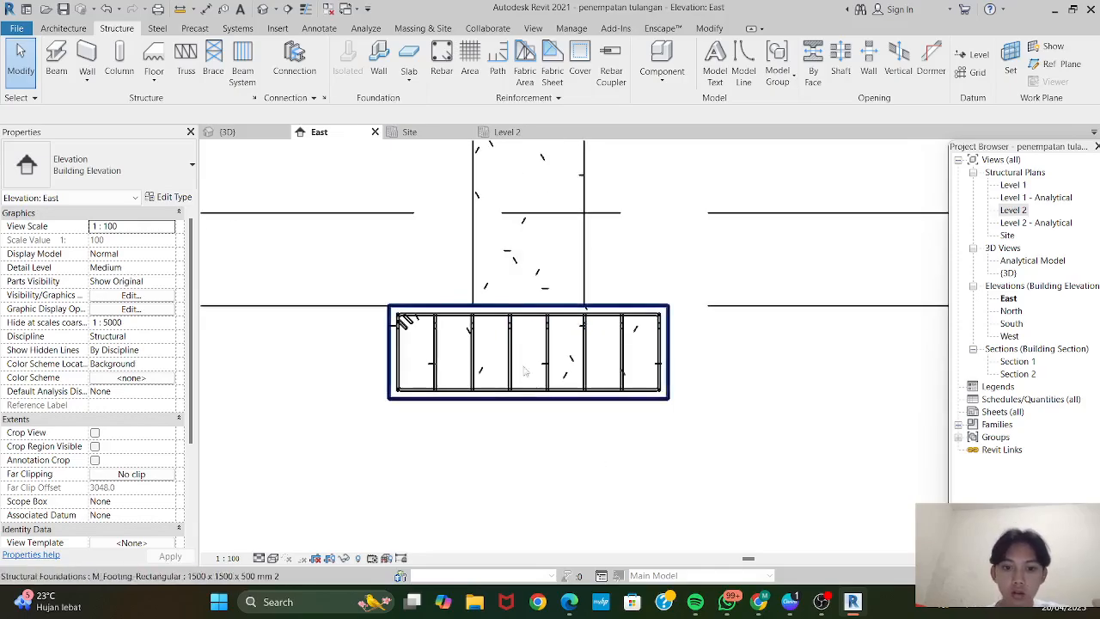
# In the 3D view, override the graphics of the reinforced footing and its rebar by element to make their surfaces transparent.
pyautogui.click(256, 134)
pyautogui.scroll(2, 784, 468)
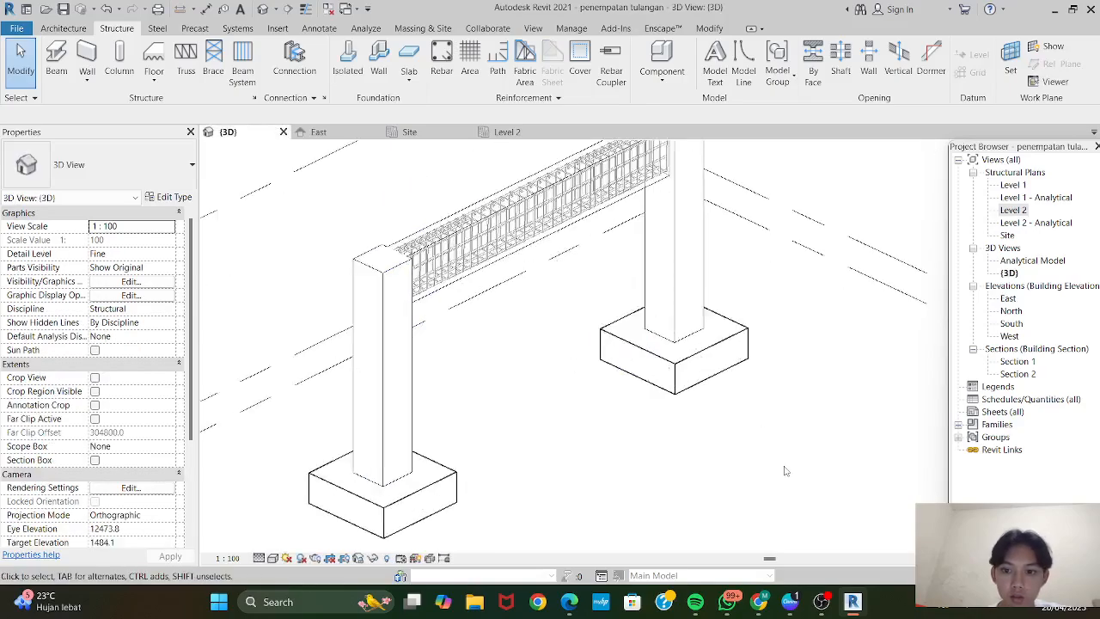
pyautogui.scroll(-2, 593, 339)
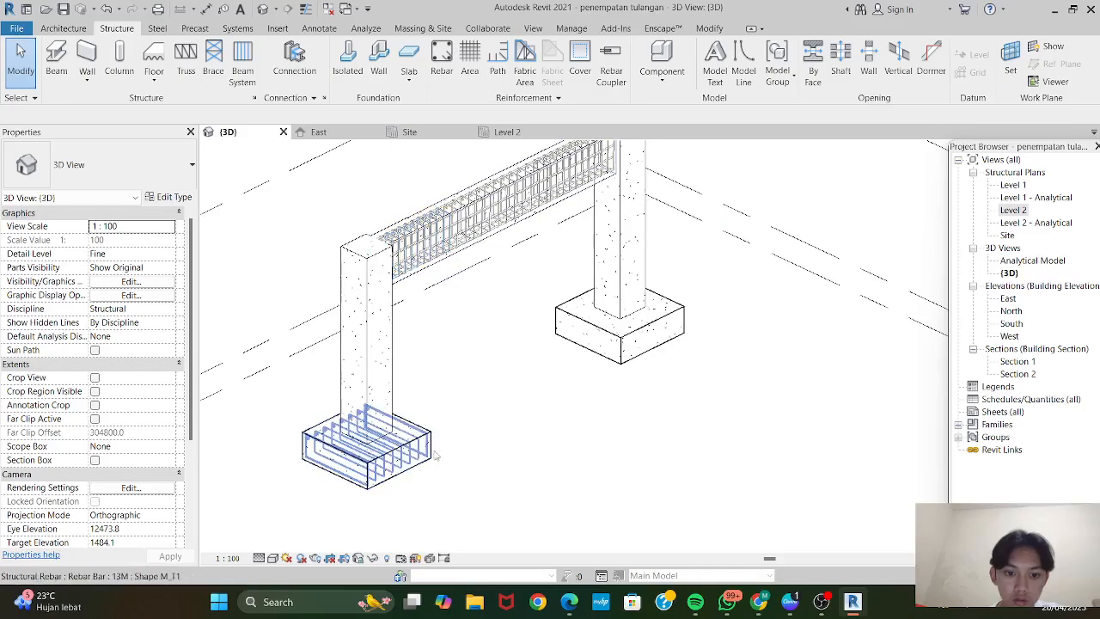
pyautogui.moveTo(435, 502); pyautogui.dragTo(378, 474)
pyautogui.rightClick(513, 381)
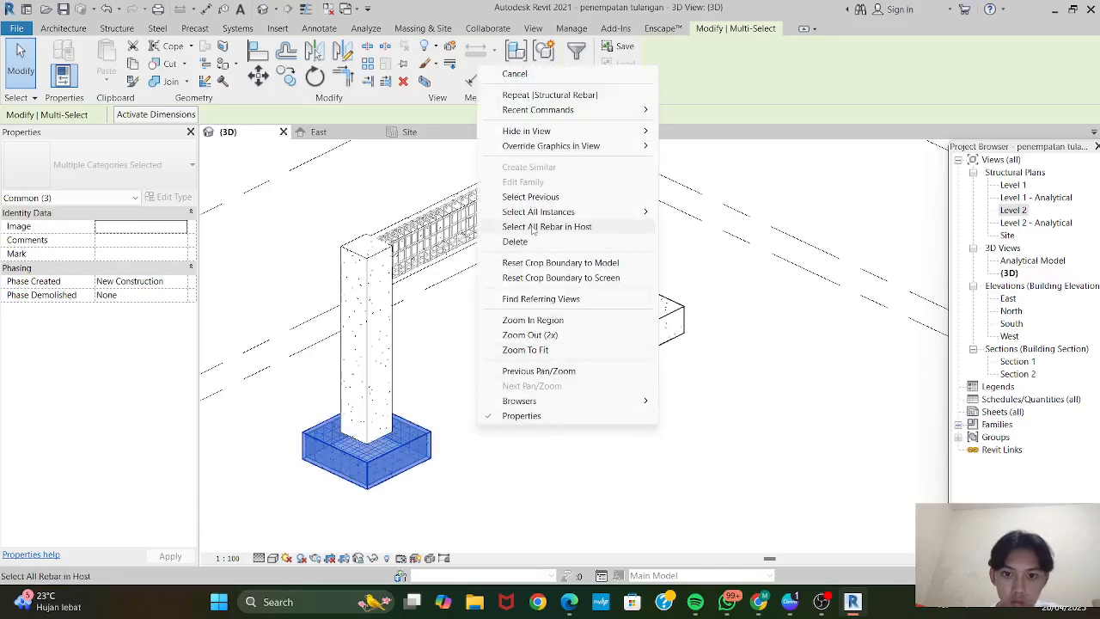
pyautogui.moveTo(601, 146)
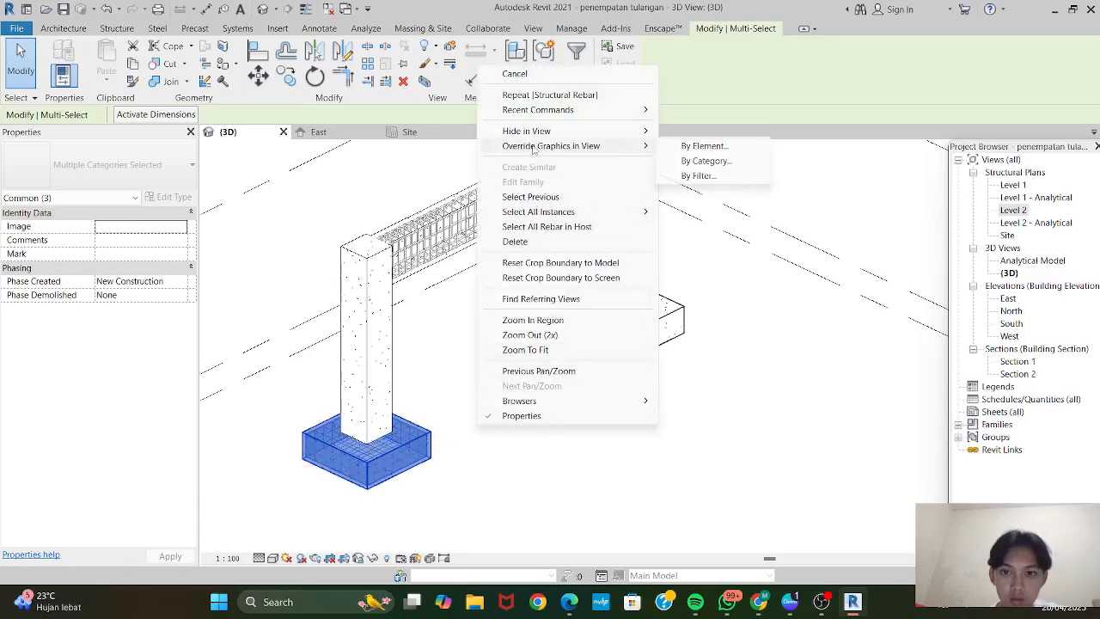
pyautogui.click(698, 146)
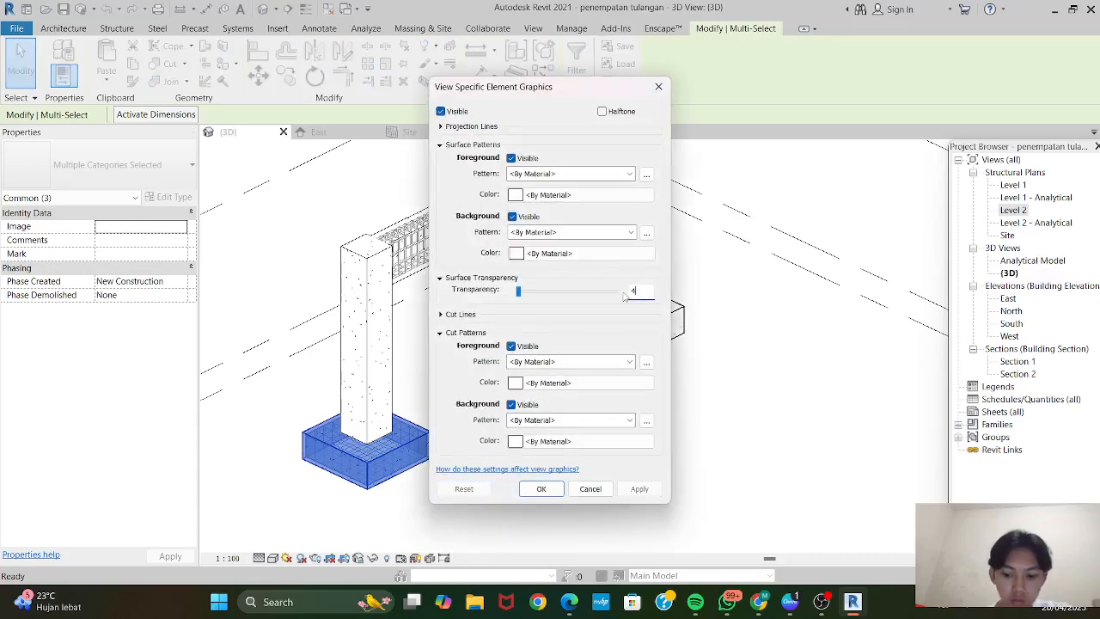
pyautogui.click(541, 488)
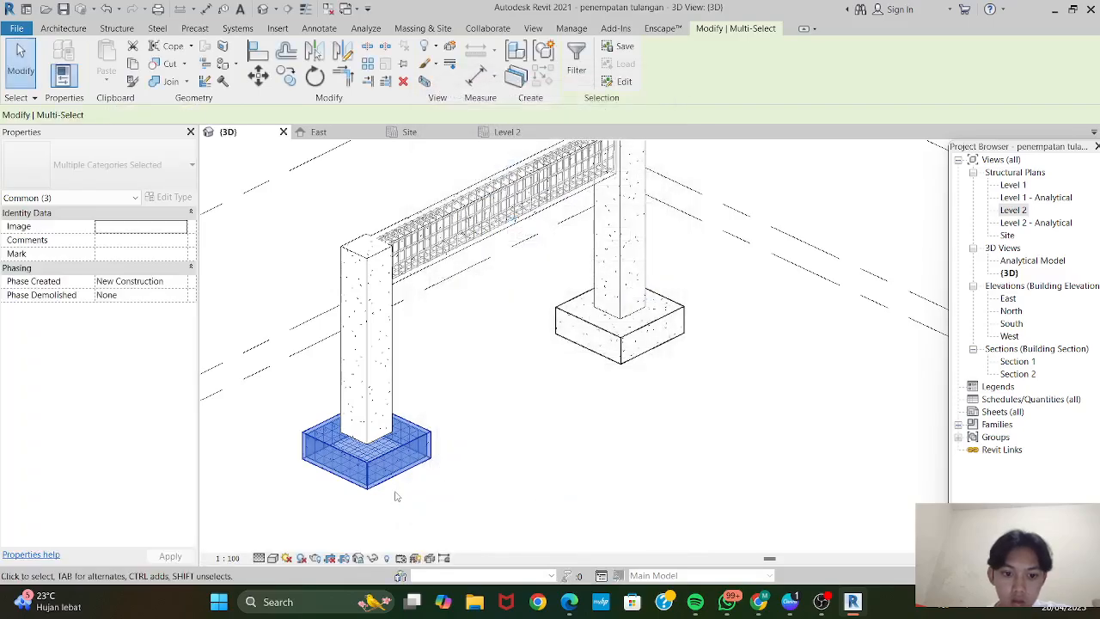
pyautogui.scroll(4, 392, 496)
pyautogui.click(450, 485)
# Set the 3D view's detail level to Fine.
pyautogui.scroll(2, 450, 486)
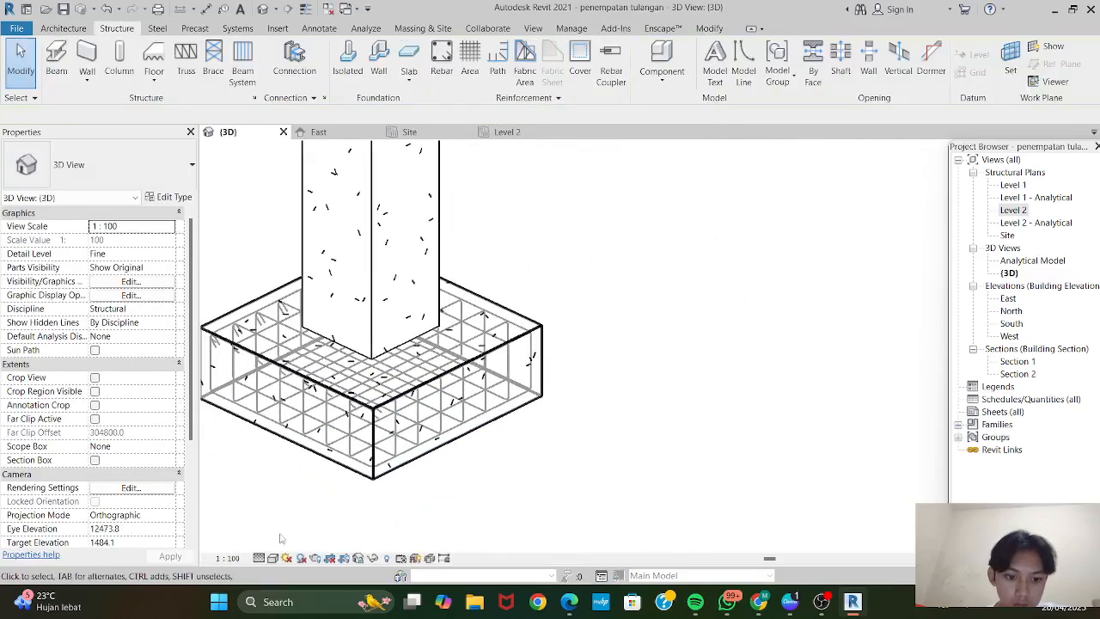
pyautogui.click(272, 558)
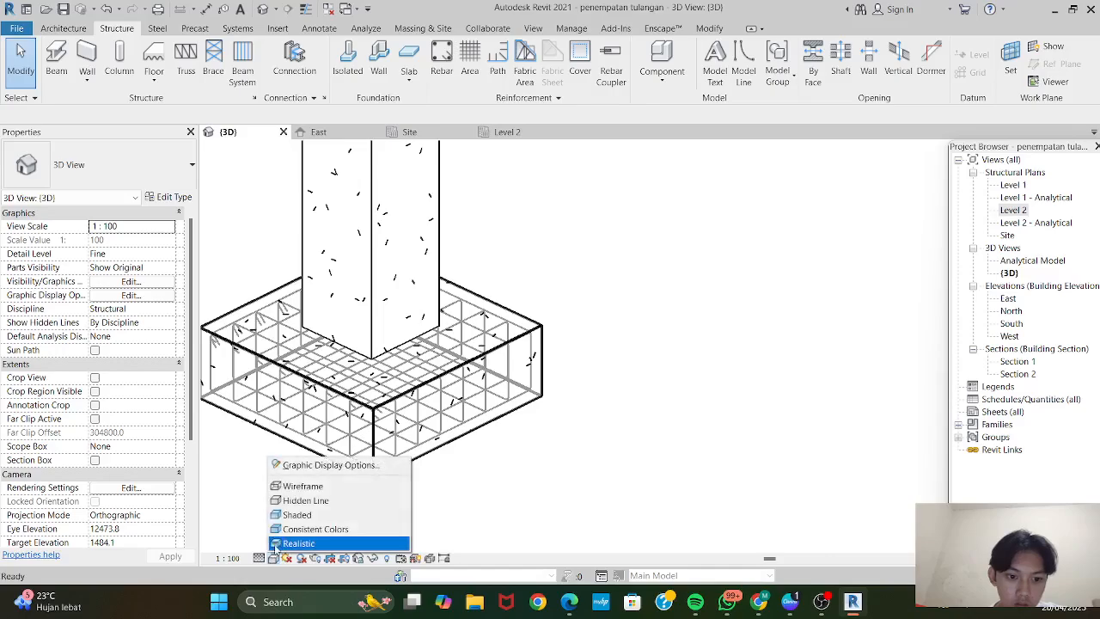
pyautogui.click(260, 558)
pyautogui.click(269, 540)
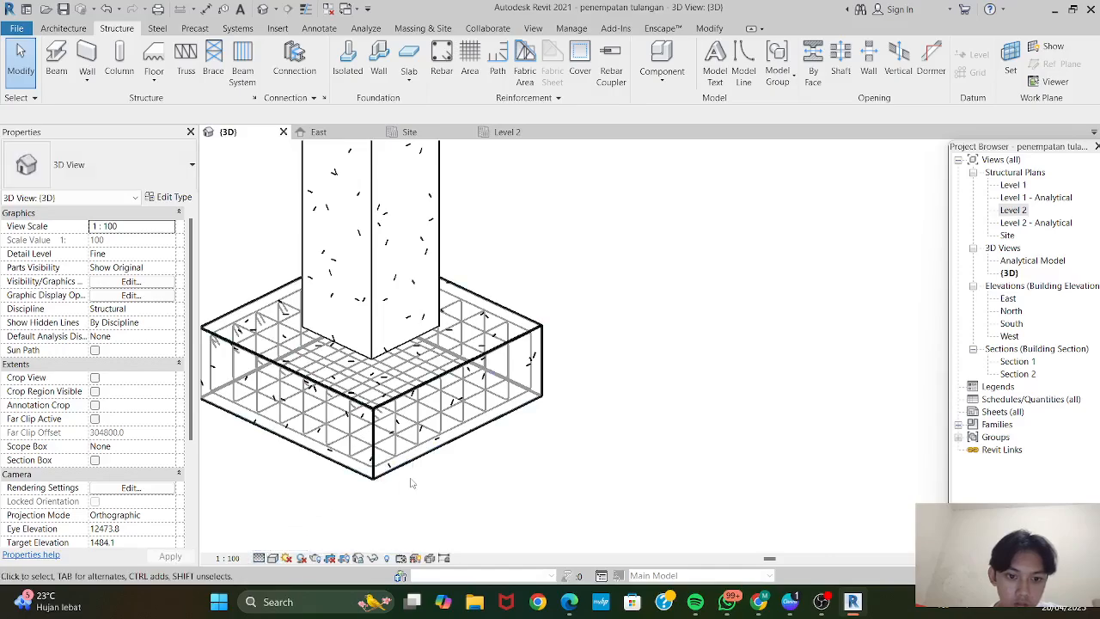
# Inspect the second M_T1 stirrup set inside the transparent footing and return to the East elevation.
pyautogui.scroll(1, 411, 483)
pyautogui.scroll(-4, 429, 511)
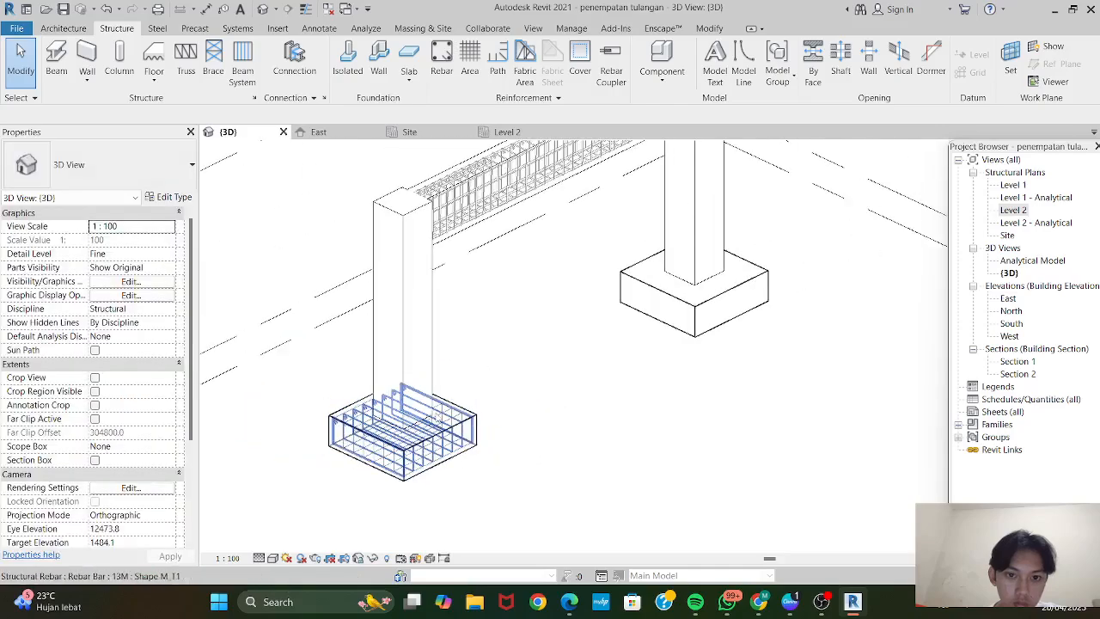
pyautogui.scroll(4, 434, 415)
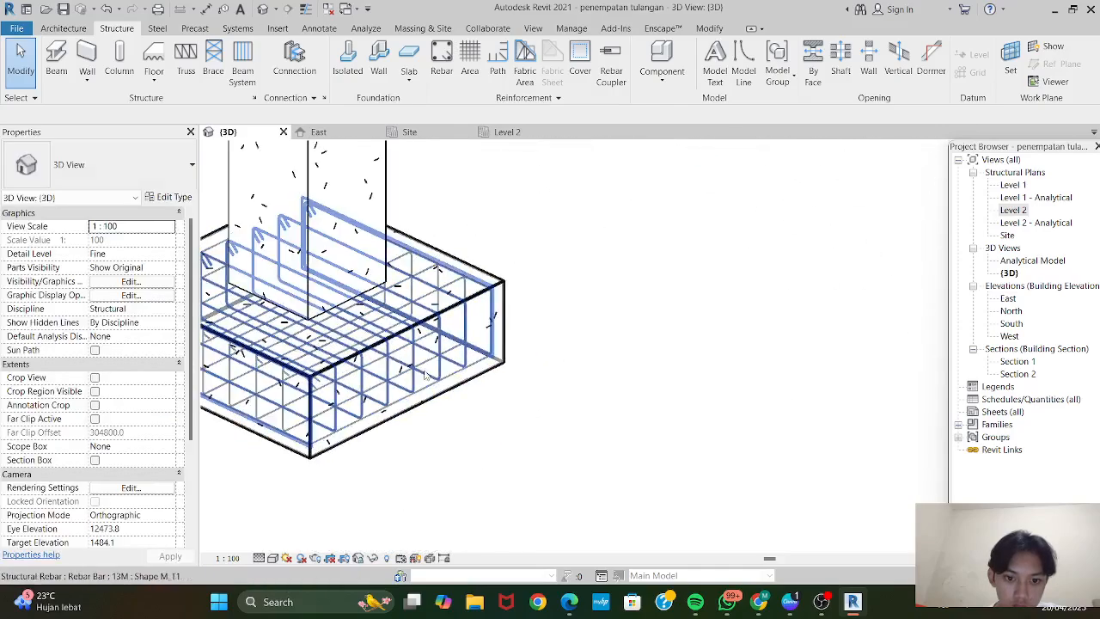
pyautogui.click(435, 358)
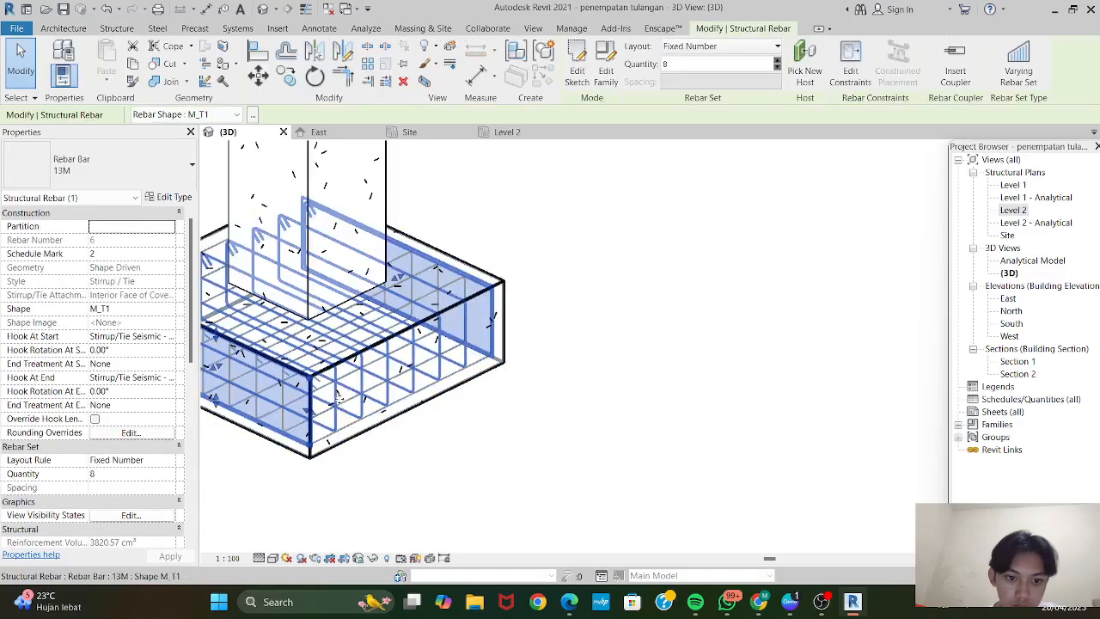
pyautogui.press('Escape')
pyautogui.scroll(-4, 634, 460)
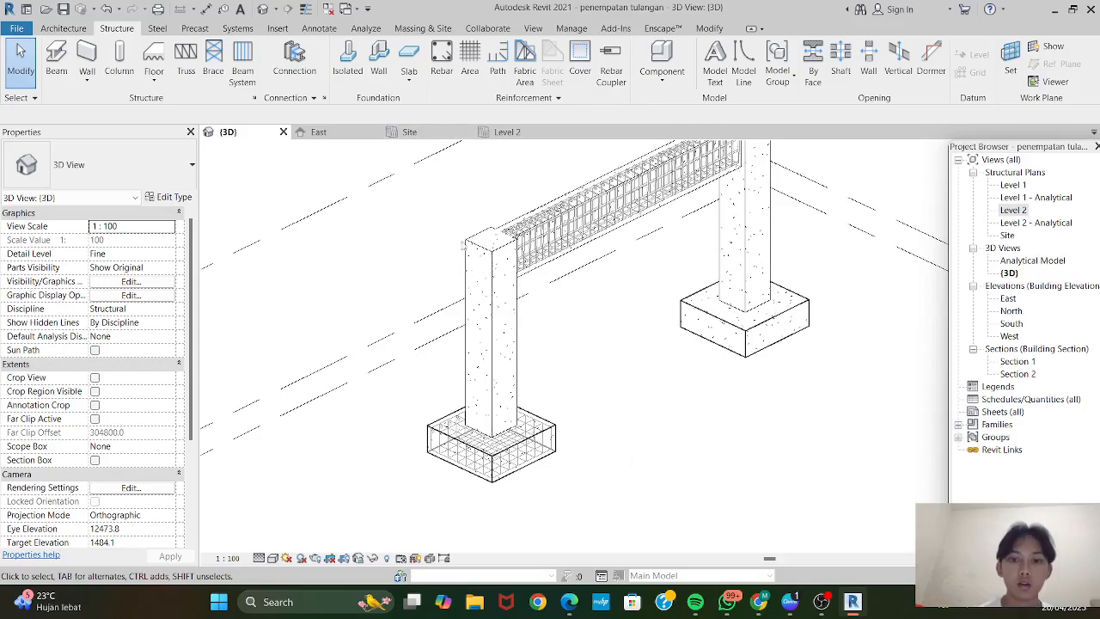
pyautogui.click(319, 132)
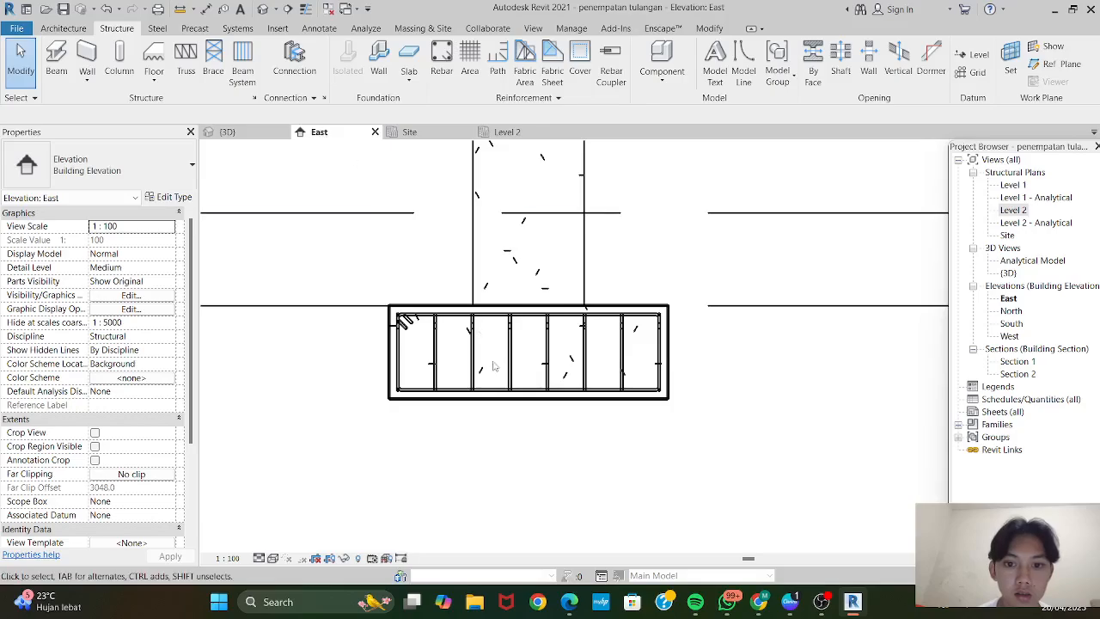
# Place an M_T1 stirrup horizontally in the left column above the reinforced footing in the East elevation.
pyautogui.scroll(-3, 507, 317)
pyautogui.moveTo(584, 281); pyautogui.dragTo(542, 368, button='middle')
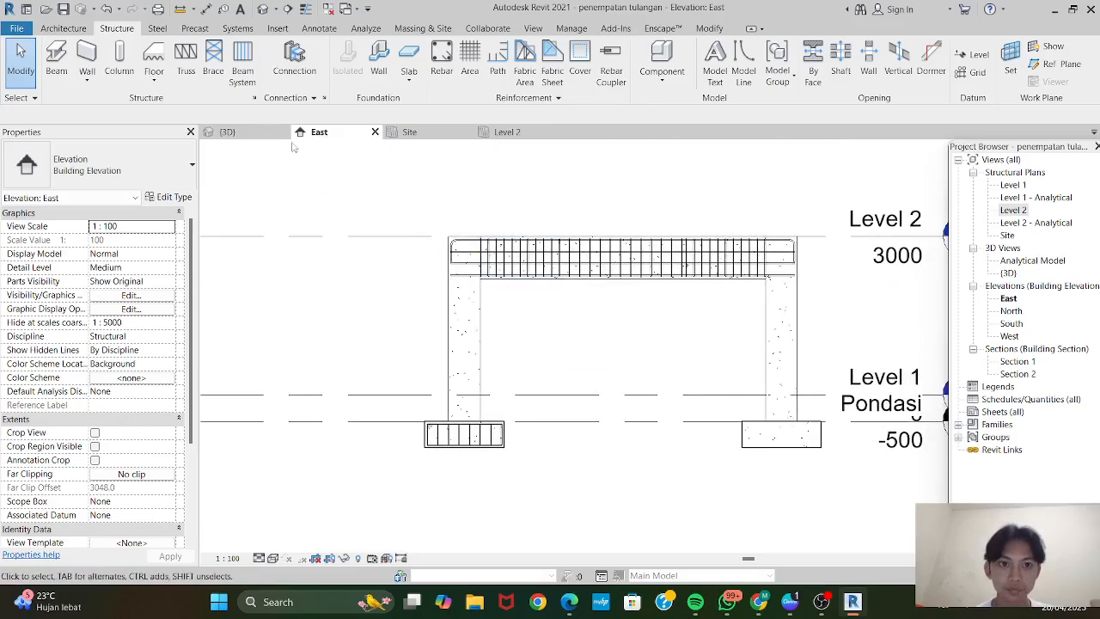
pyautogui.click(442, 65)
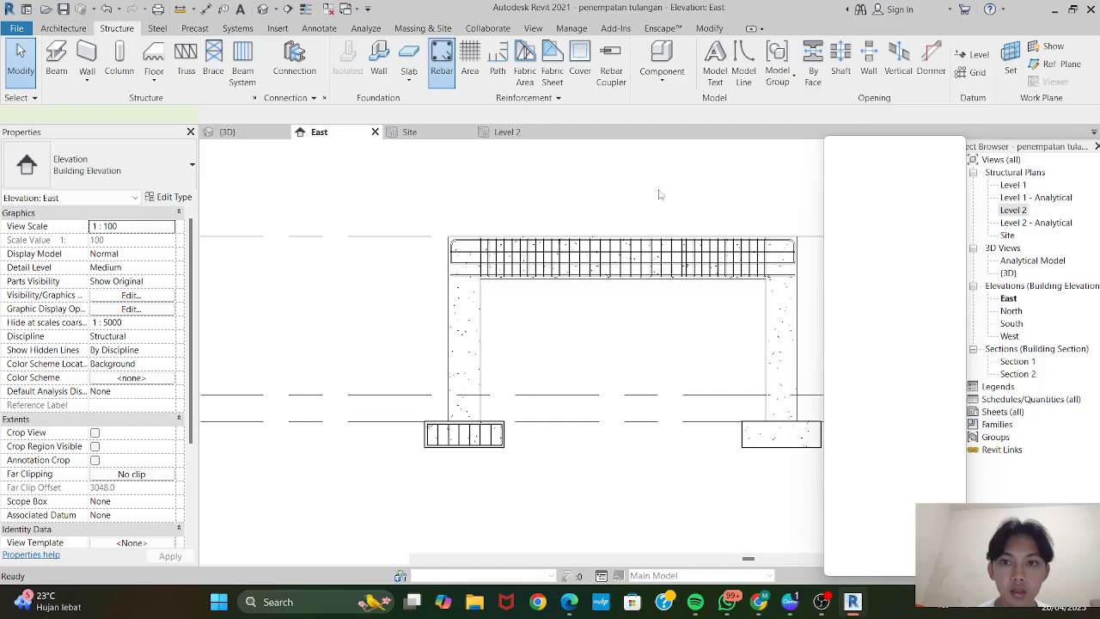
pyautogui.scroll(-1, 859, 300)
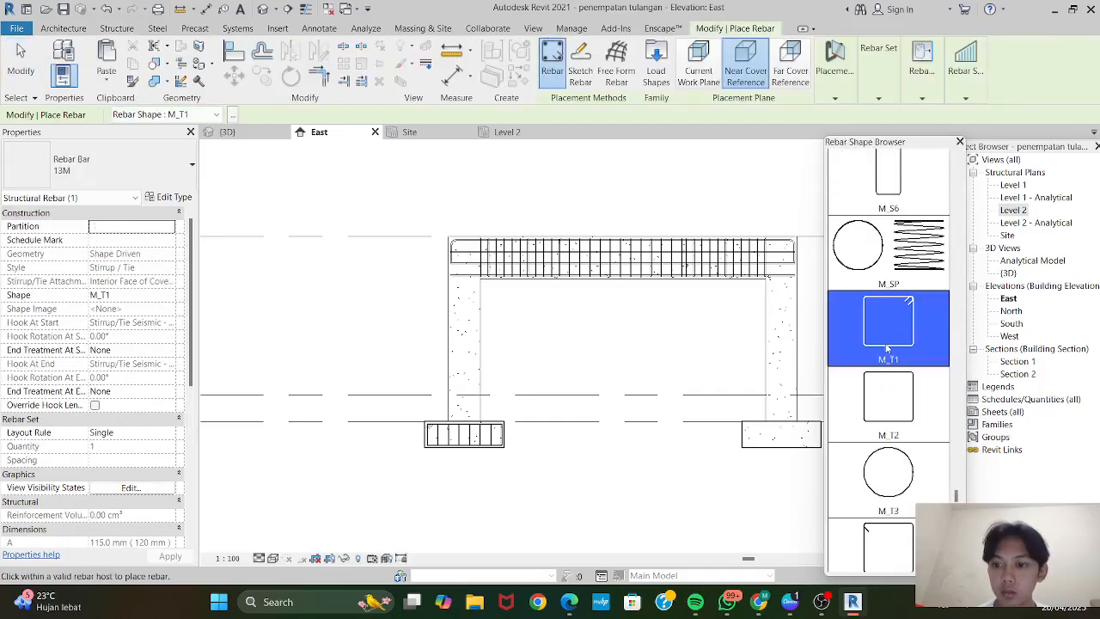
pyautogui.scroll(4, 464, 313)
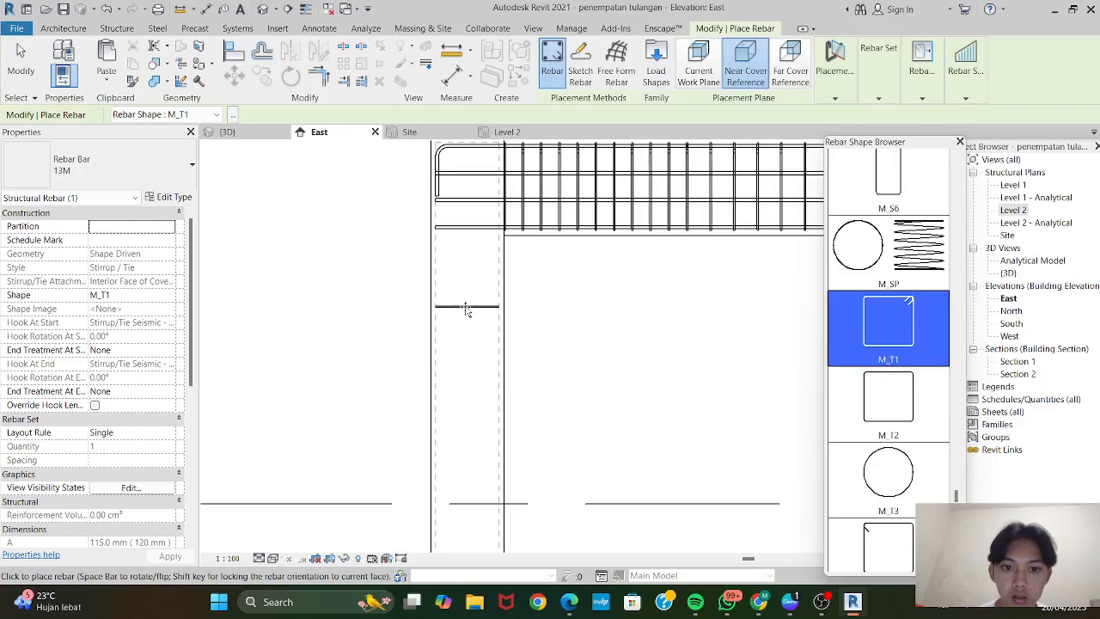
pyautogui.click(465, 302)
pyautogui.press('Escape')
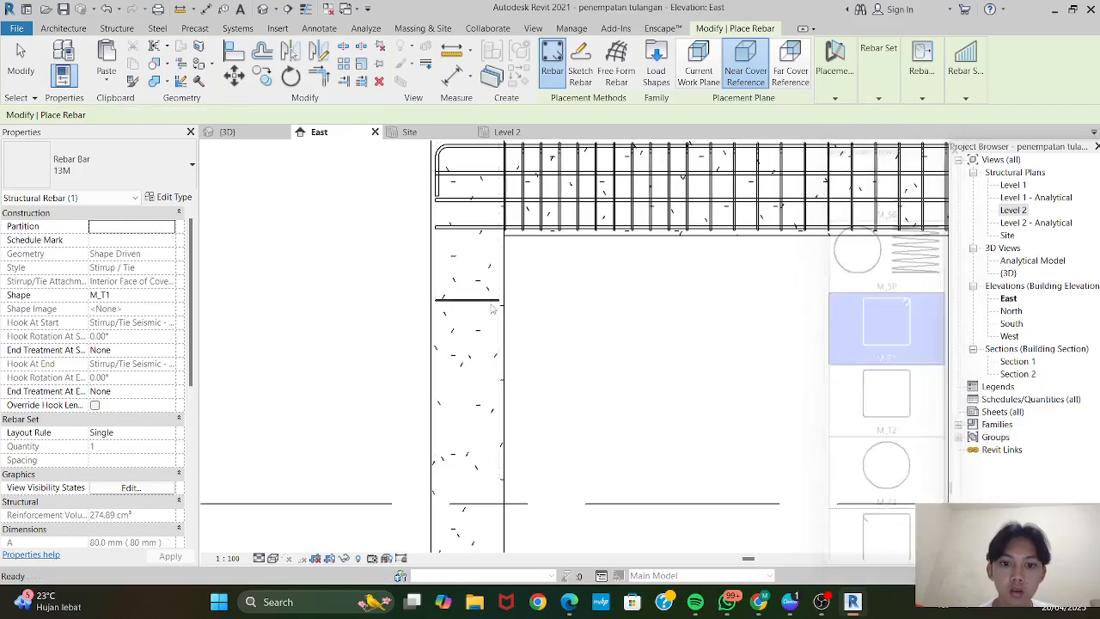
# Distribute the column stirrup along the column with the Maximum Spacing layout at 150 mm.
pyautogui.click(492, 302)
pyautogui.click(730, 47)
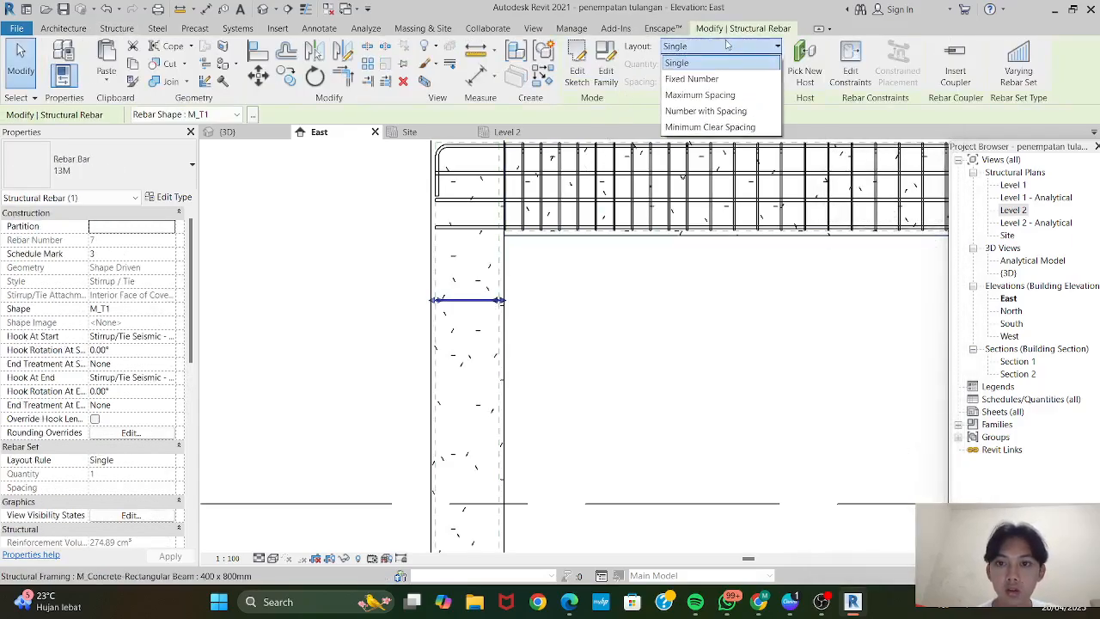
pyautogui.click(732, 95)
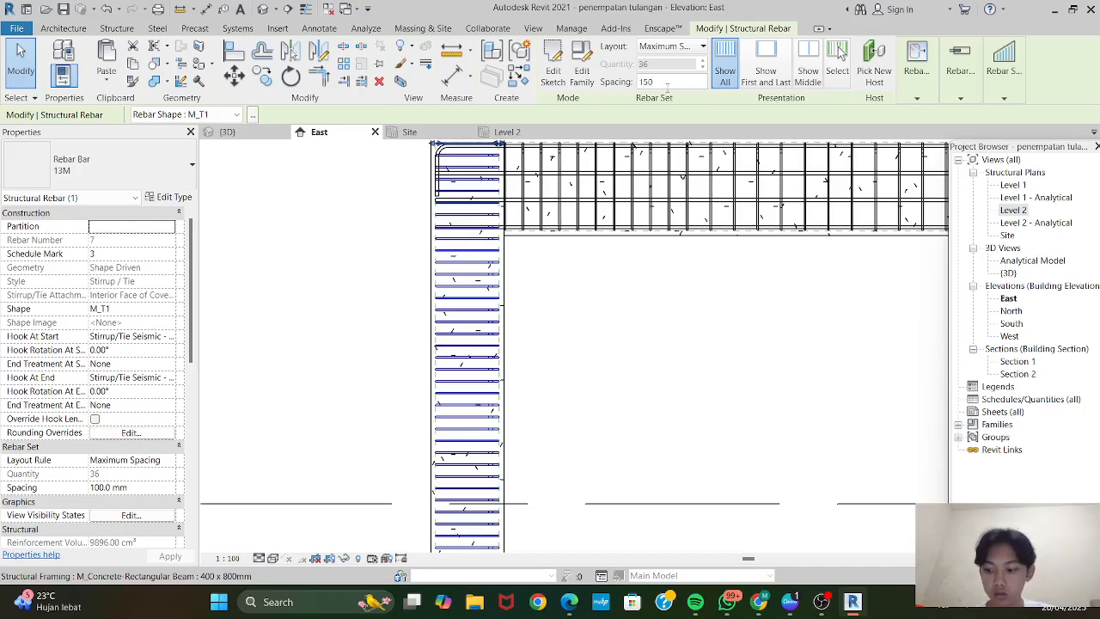
pyautogui.press('Return')
pyautogui.click(525, 504)
pyautogui.scroll(-1, 582, 380)
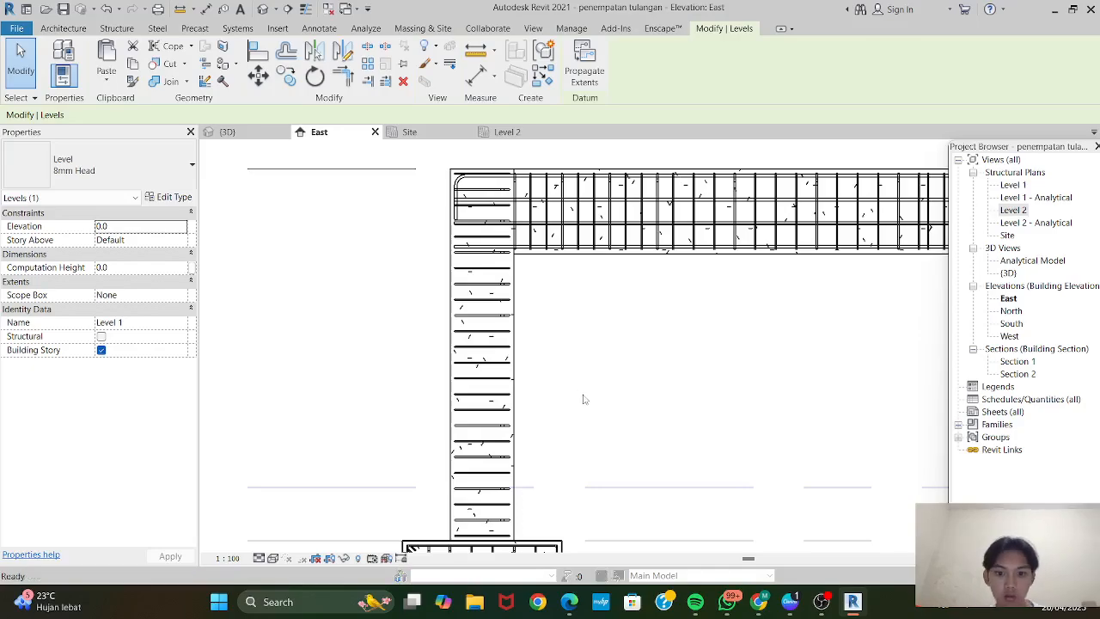
pyautogui.press('Delete')
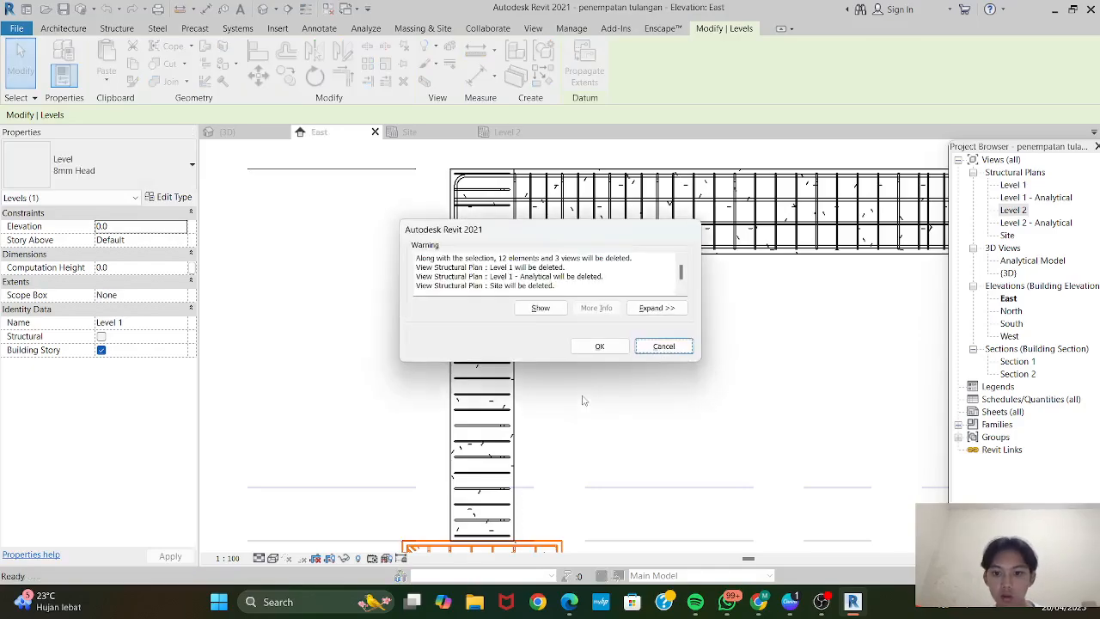
pyautogui.click(664, 346)
pyautogui.scroll(-1, 640, 364)
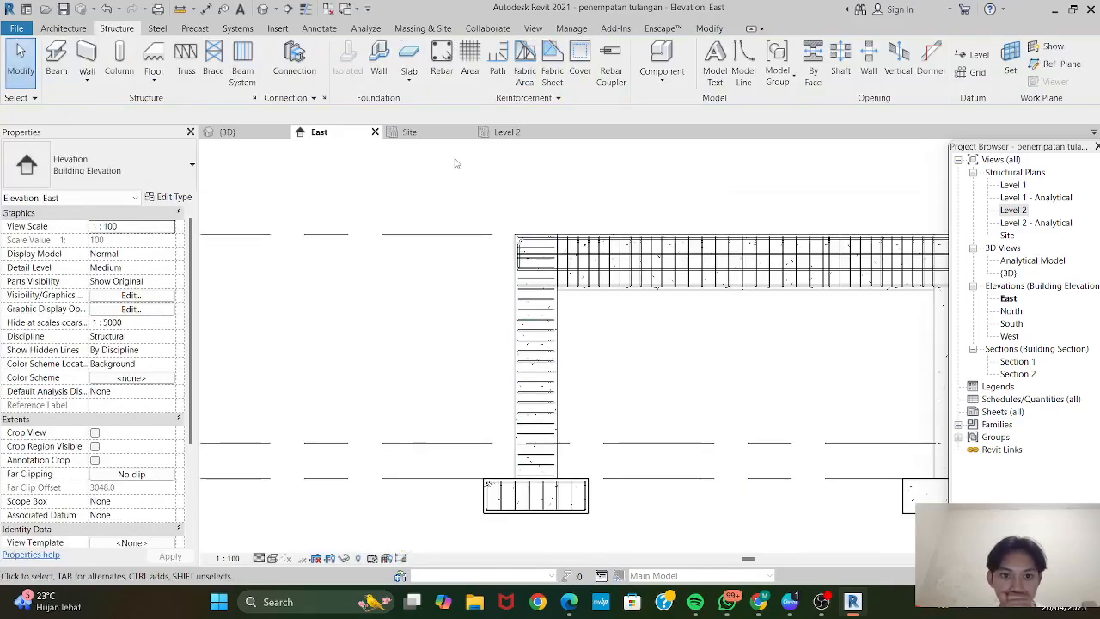
# Check both footings and columns in the Site structural plan and return to the East elevation.
pyautogui.click(421, 133)
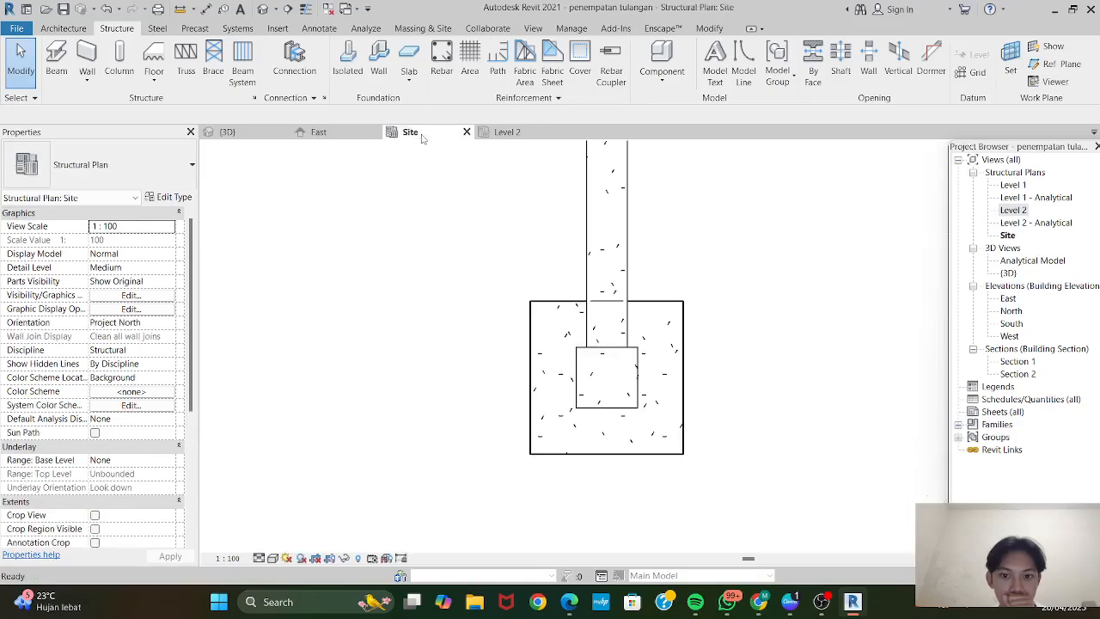
pyautogui.scroll(-1, 756, 335)
pyautogui.moveTo(829, 350); pyautogui.dragTo(679, 452, button='middle')
pyautogui.scroll(-2, 679, 451)
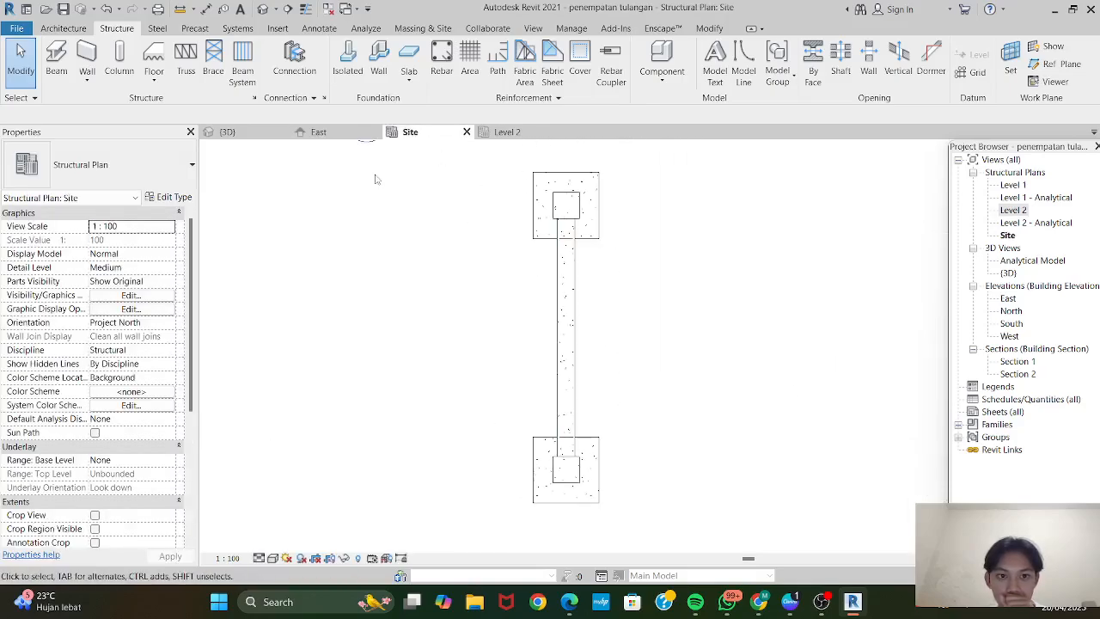
pyautogui.click(318, 131)
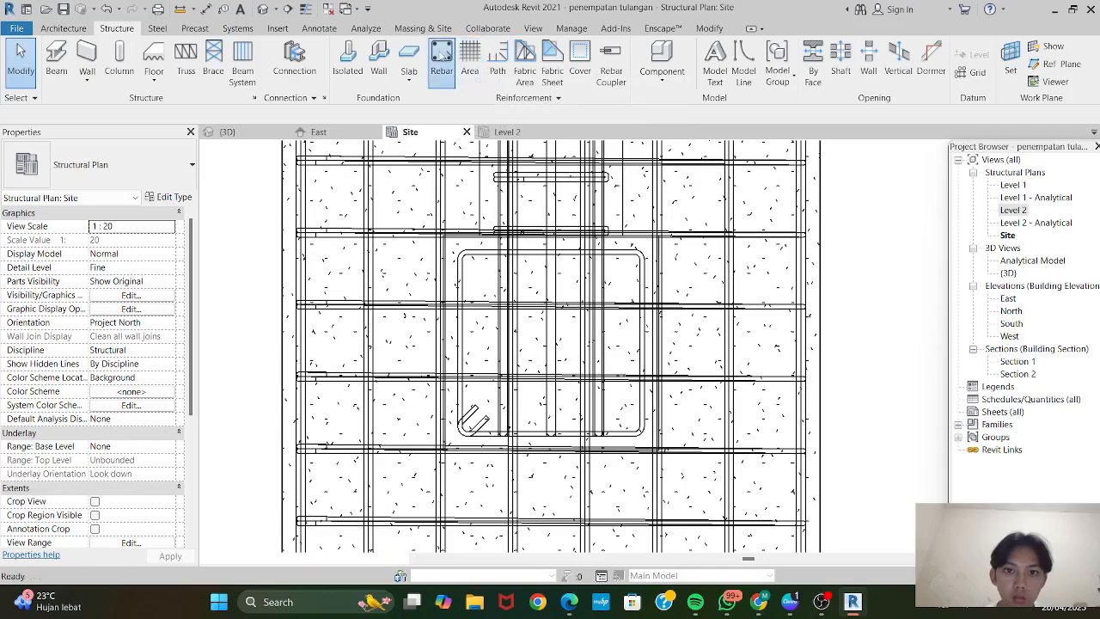
# Place a straight M_00 vertical bar inside the hooked corner of the column stirrup in the Site plan.
pyautogui.click(441, 61)
pyautogui.scroll(5, 924, 297)
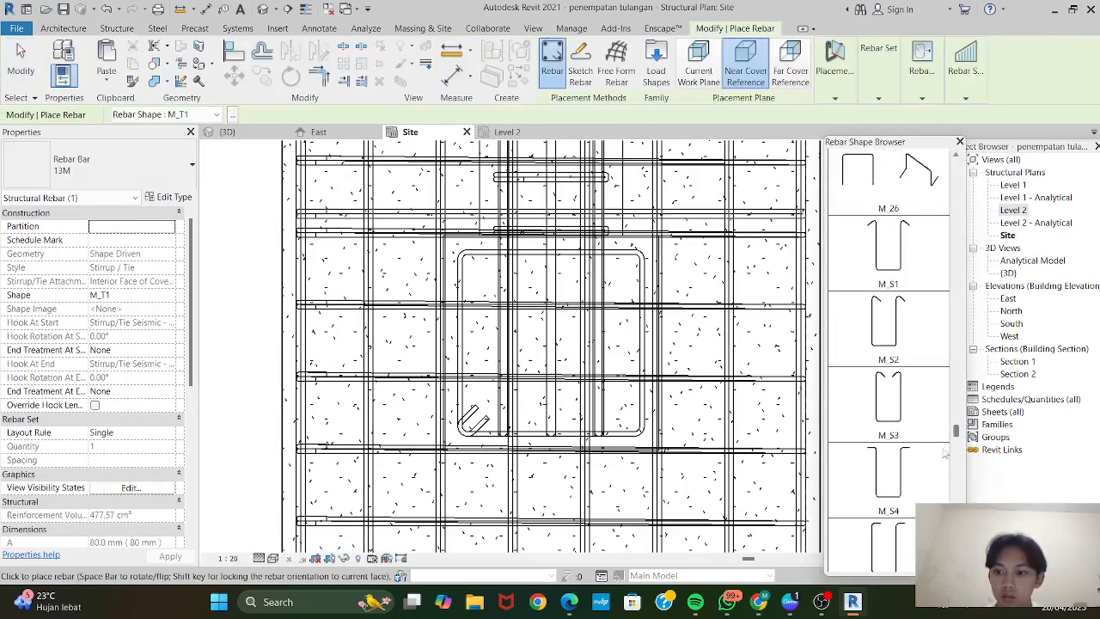
pyautogui.moveTo(957, 451); pyautogui.dragTo(948, 150)
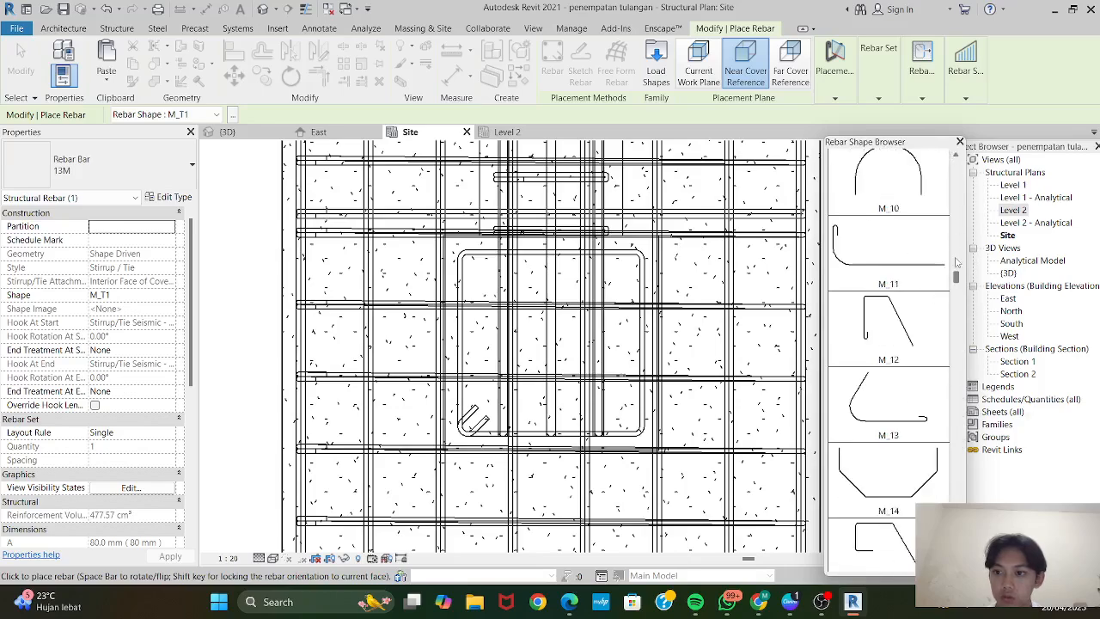
pyautogui.moveTo(955, 276); pyautogui.dragTo(960, 158)
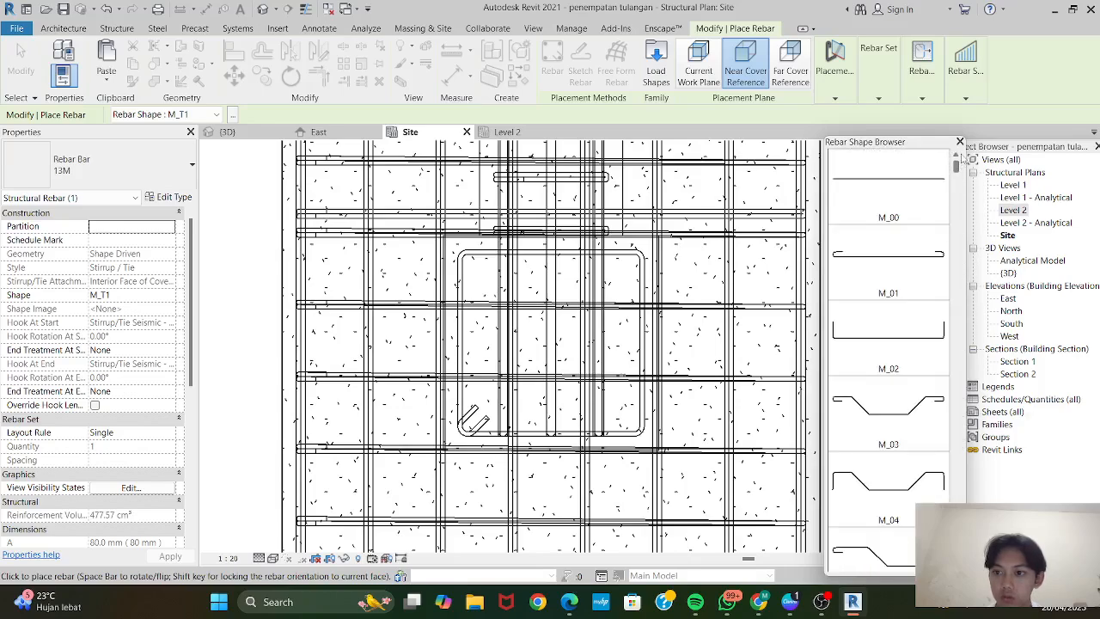
pyautogui.click(843, 216)
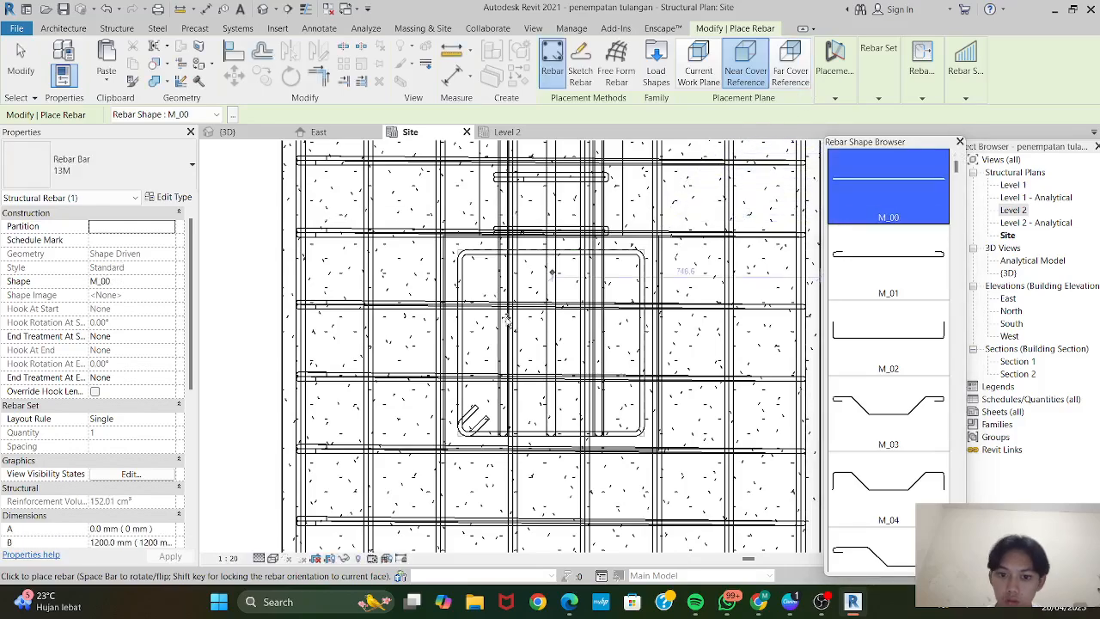
pyautogui.scroll(2, 476, 417)
pyautogui.scroll(2, 451, 462)
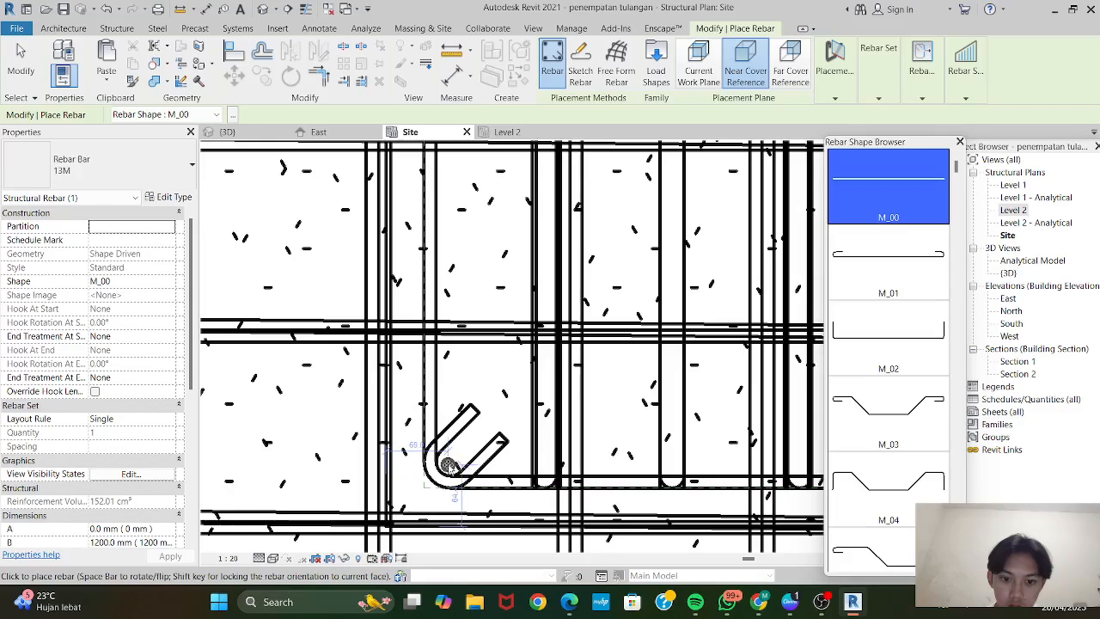
pyautogui.click(449, 465)
pyautogui.press('Escape')
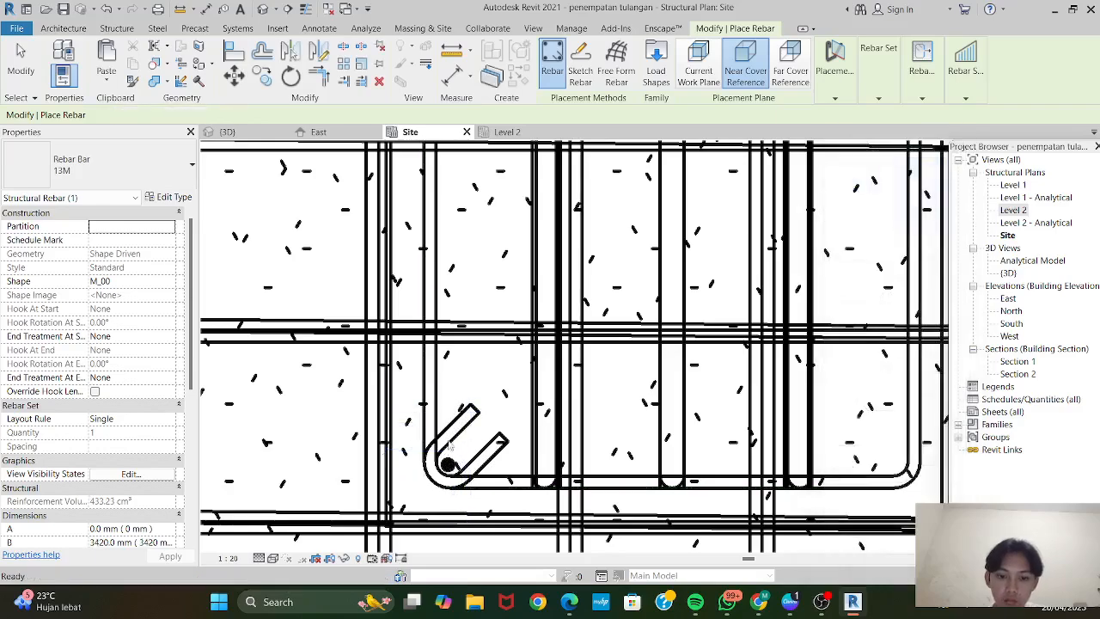
# Array the vertical column bar along the stirrup side with the Fixed Number layout and a quantity of 3.
pyautogui.click(448, 465)
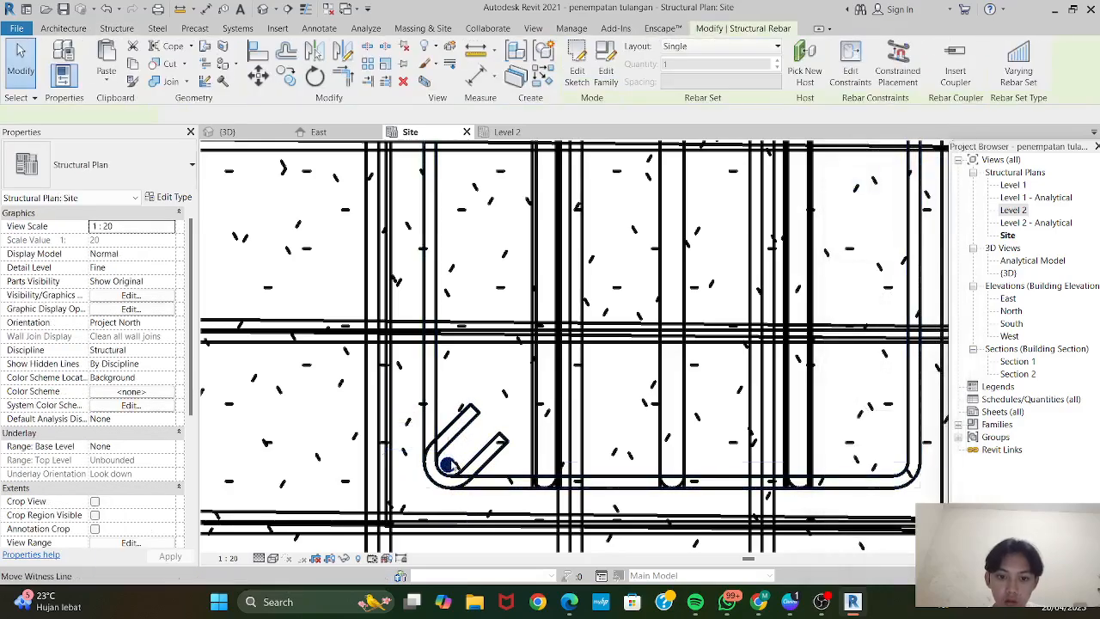
pyautogui.click(700, 48)
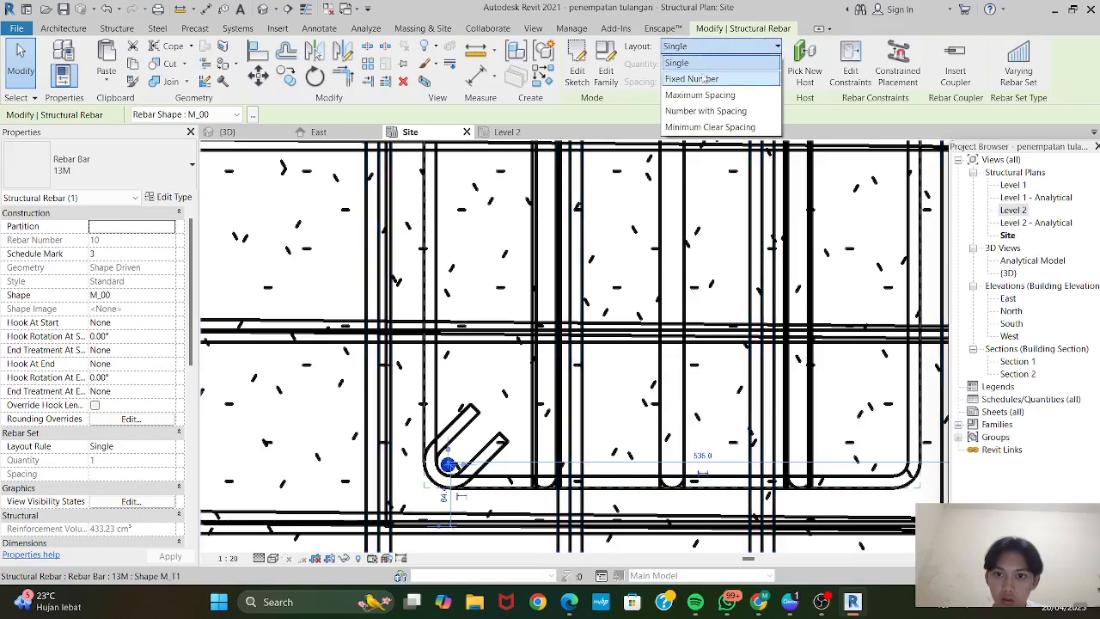
pyautogui.click(702, 80)
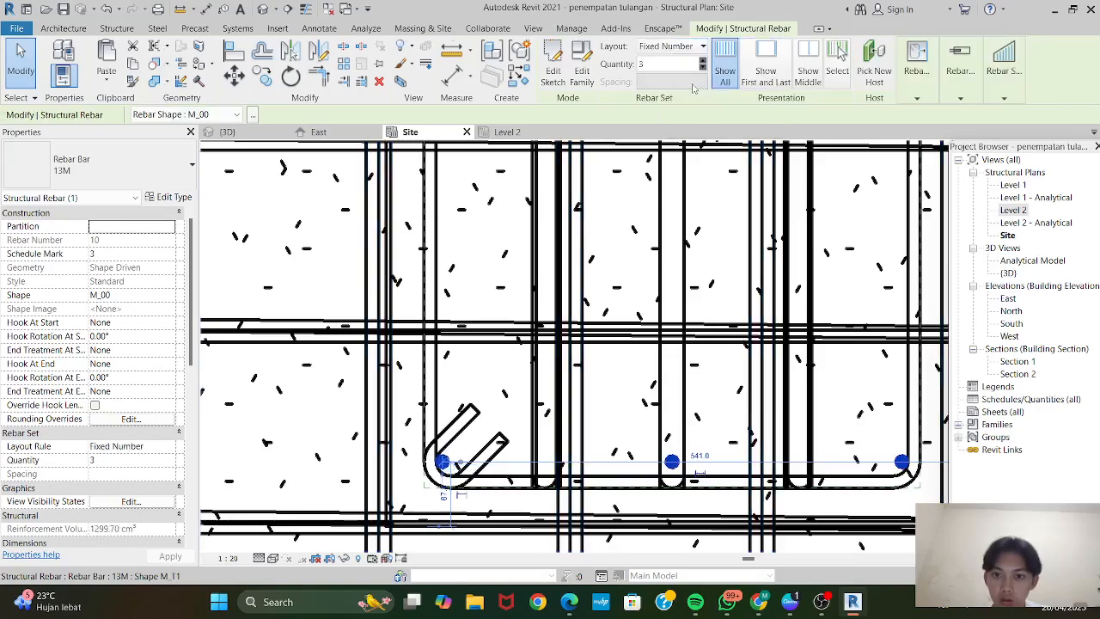
pyautogui.scroll(-2, 575, 375)
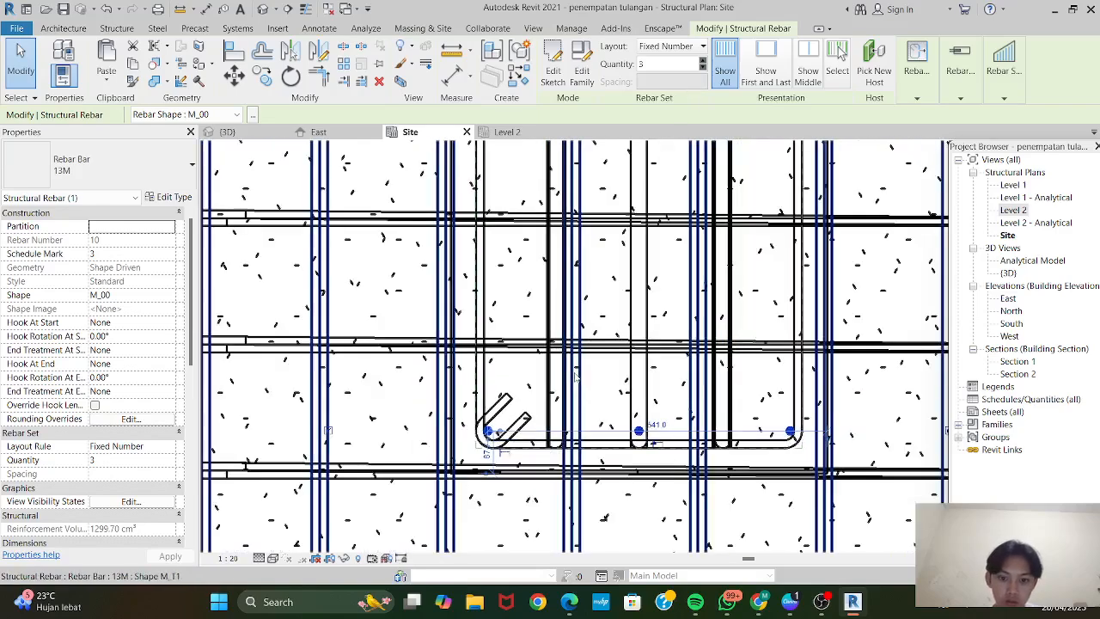
pyautogui.scroll(-2, 376, 327)
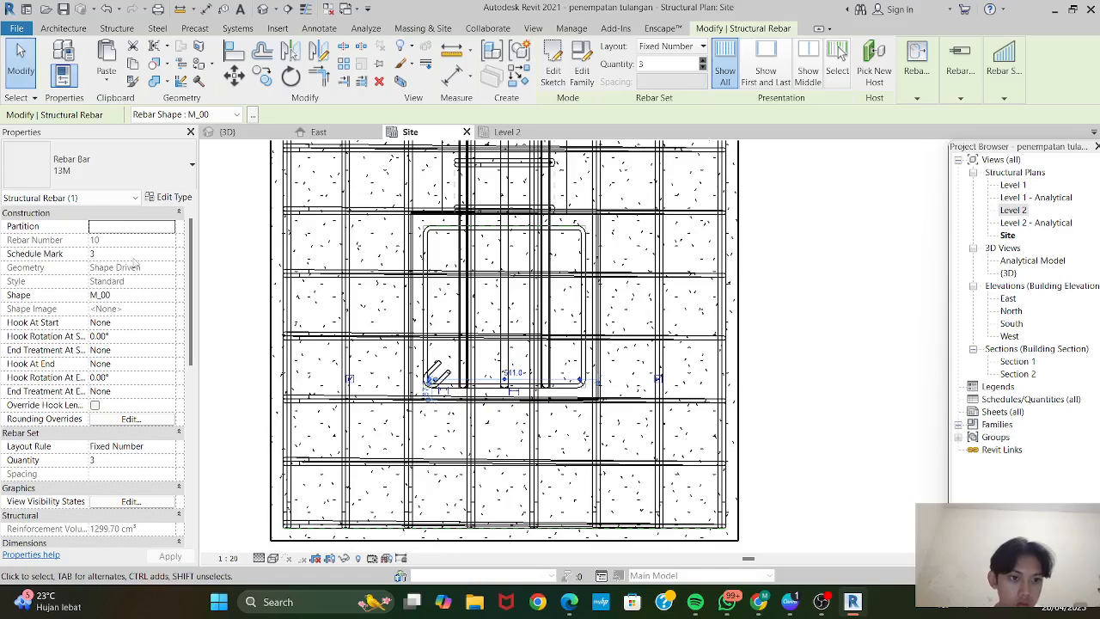
# Change the bar type of the three vertical column bars to 25M.
pyautogui.click(162, 176)
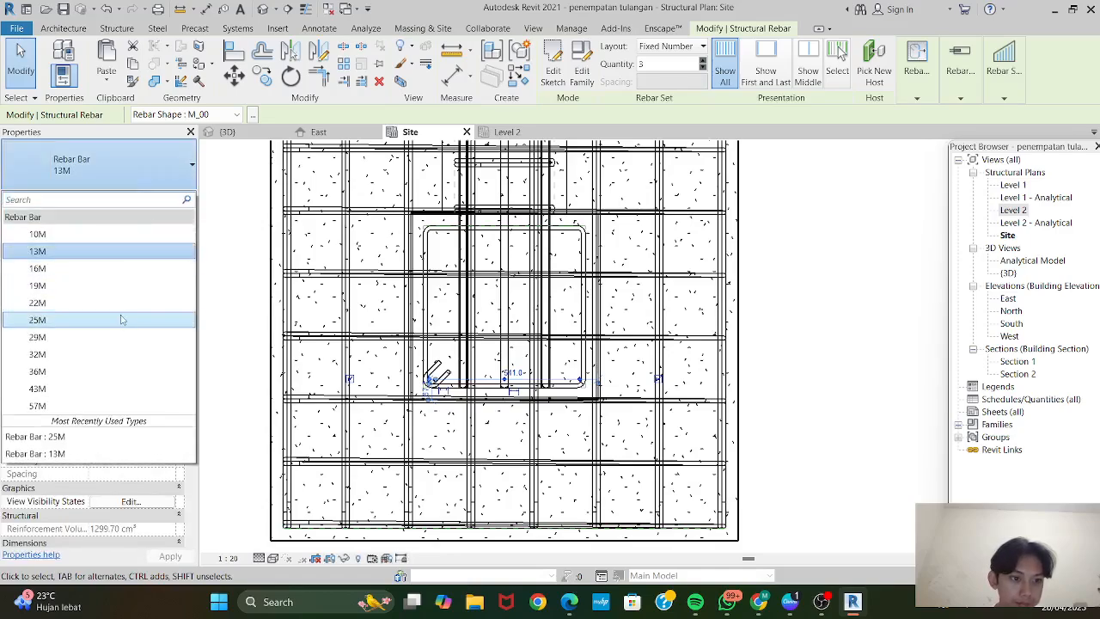
pyautogui.click(121, 320)
pyautogui.scroll(4, 432, 375)
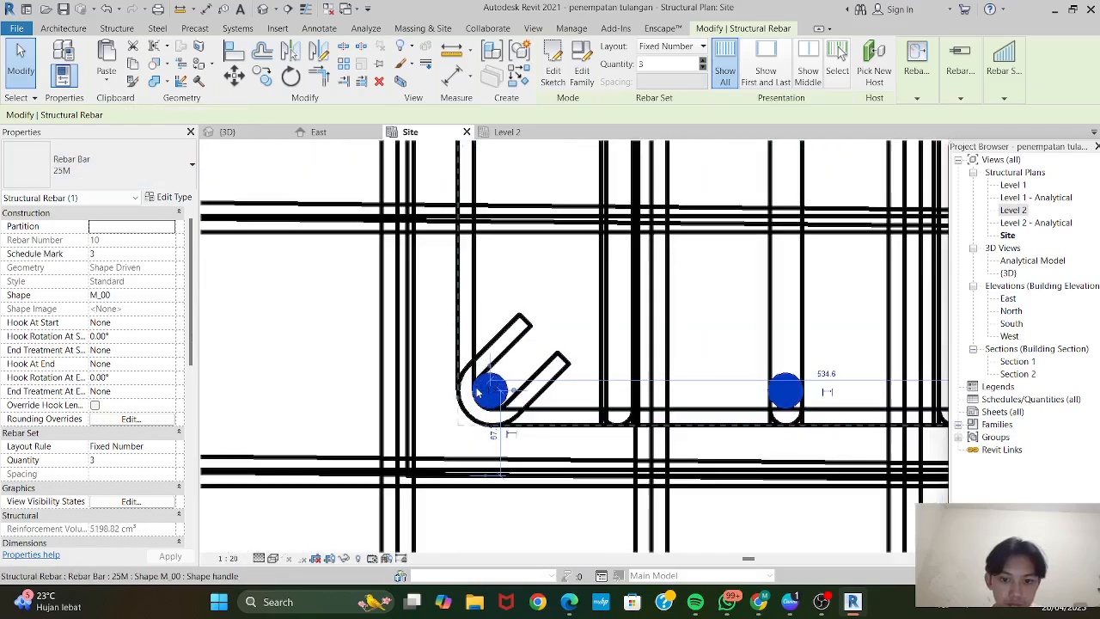
pyautogui.press('Escape')
pyautogui.scroll(-2, 511, 372)
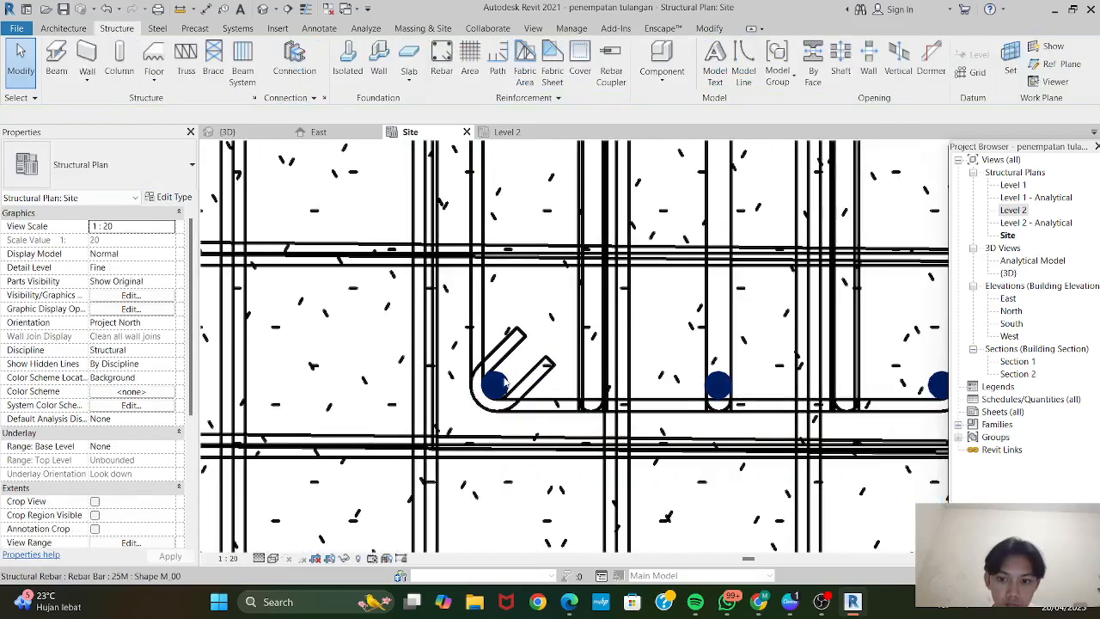
# Edit the constraints of the 25M bar set and shift its Bar Plane handle towards the stirrup's hooked corner.
pyautogui.click(504, 394)
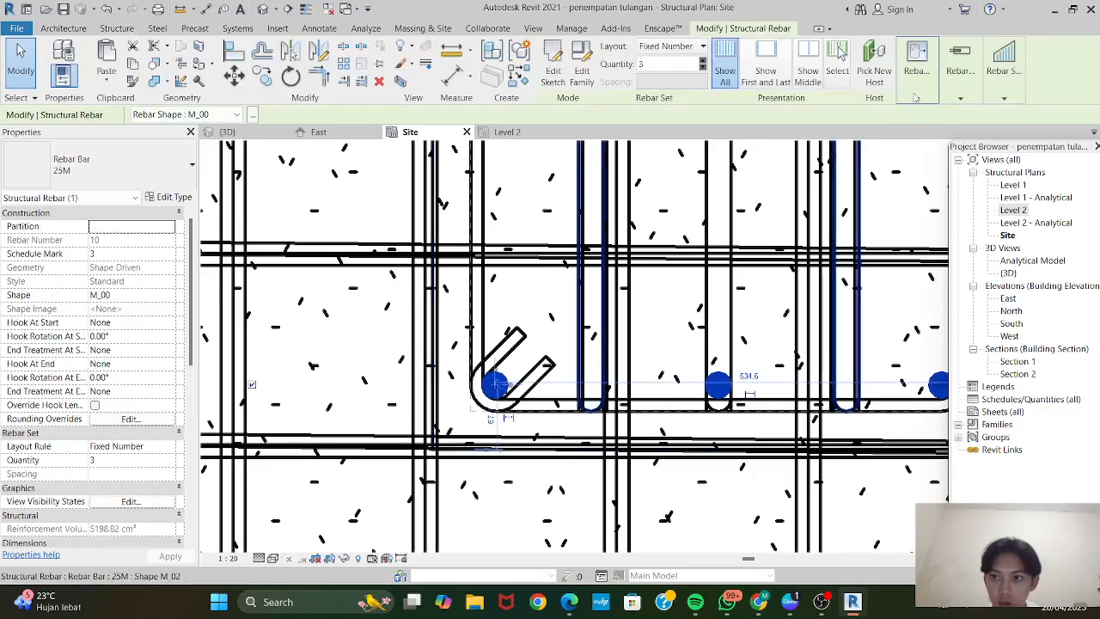
pyautogui.moveTo(917, 75)
pyautogui.click(917, 138)
pyautogui.scroll(2, 490, 395)
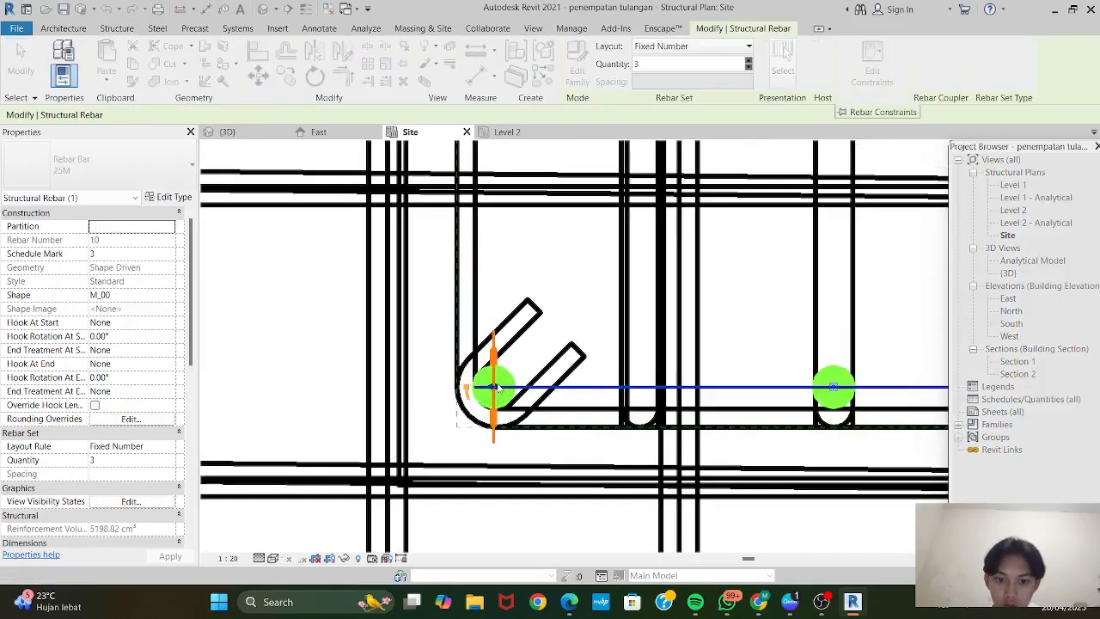
pyautogui.moveTo(491, 398); pyautogui.dragTo(477, 404)
pyautogui.scroll(-2, 476, 399)
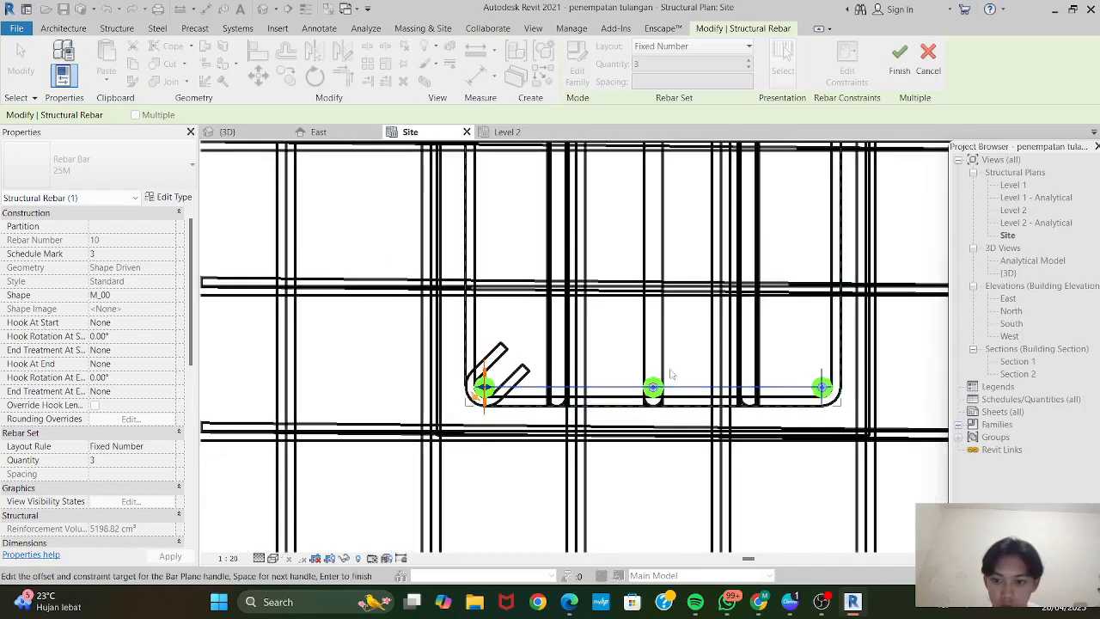
# Adjust the Out of Plane Extent handle at the set's far end bar to fit inside the stirrup and finish the constraint edit.
pyautogui.scroll(1, 823, 387)
pyautogui.click(820, 384)
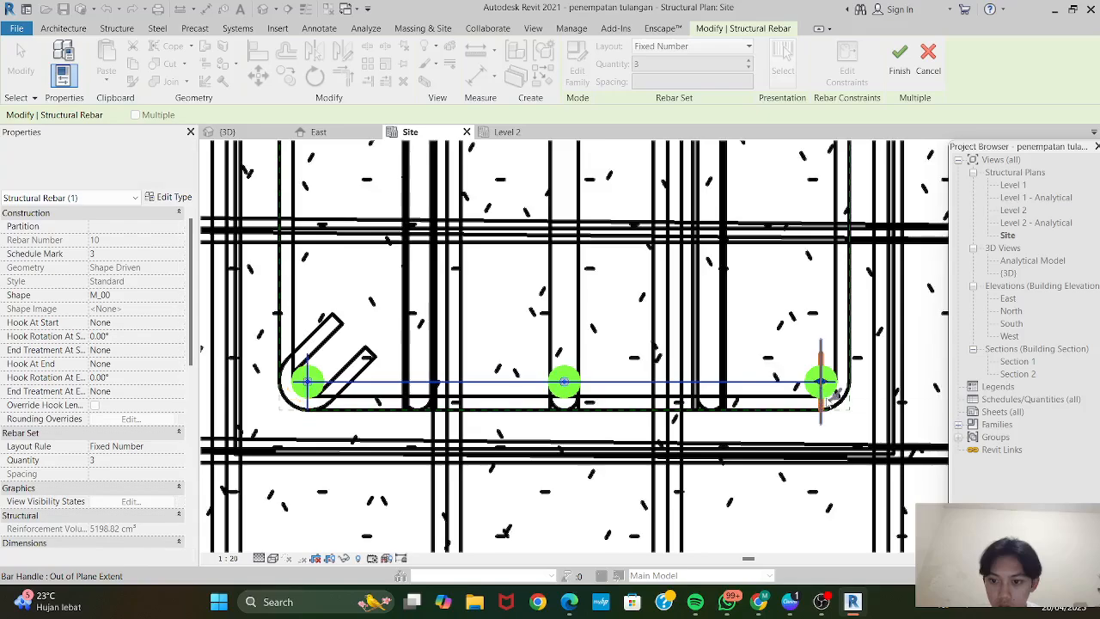
pyautogui.click(844, 358)
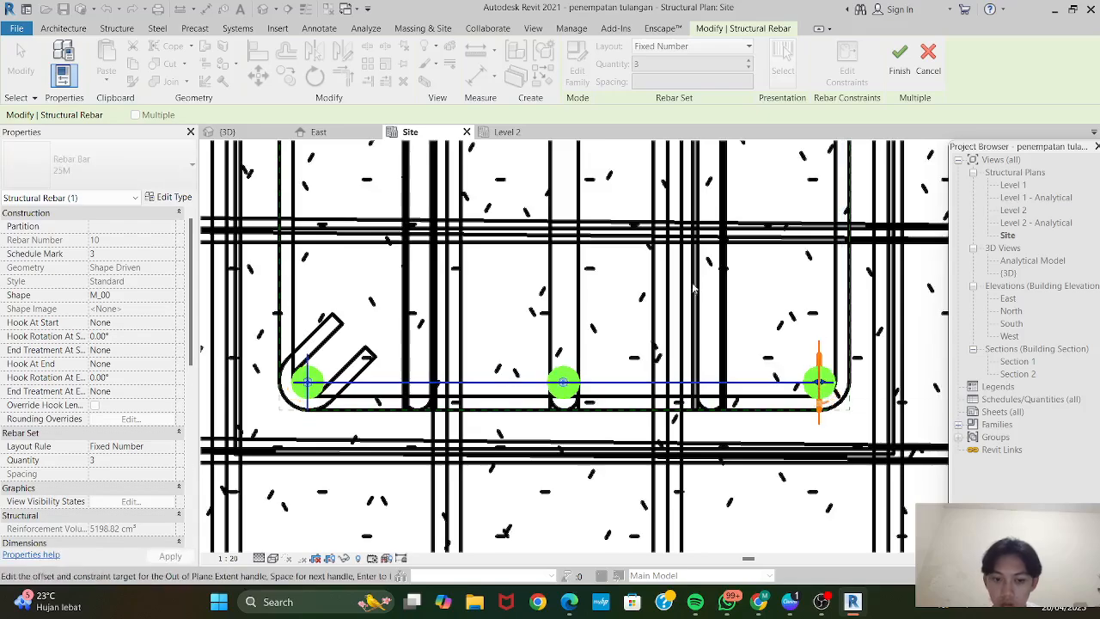
pyautogui.scroll(-2, 700, 290)
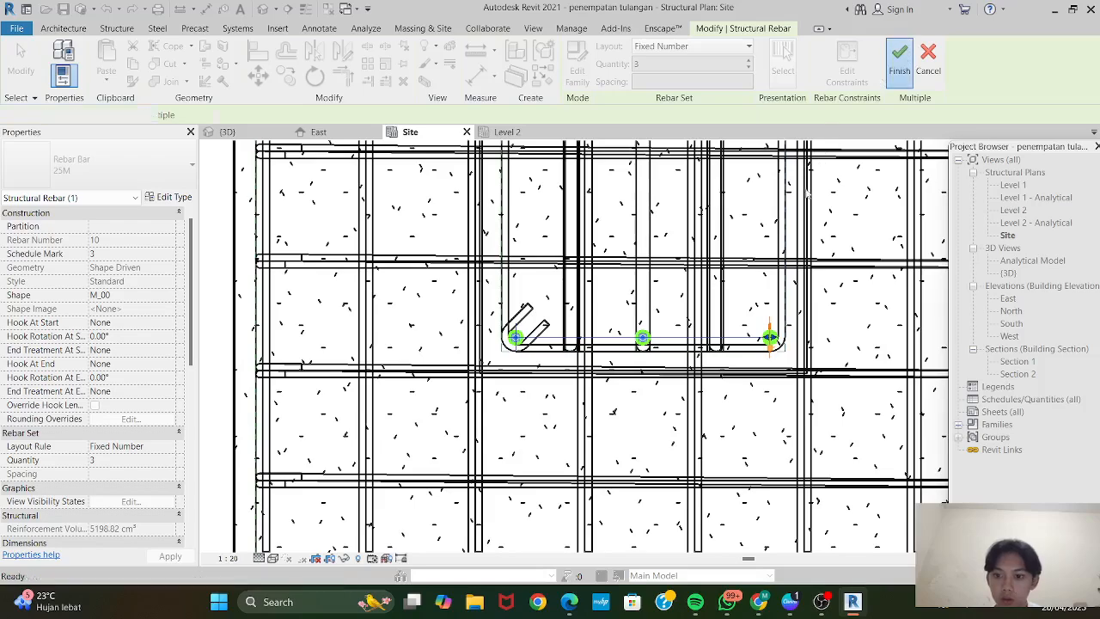
pyautogui.click(899, 61)
pyautogui.scroll(2, 743, 269)
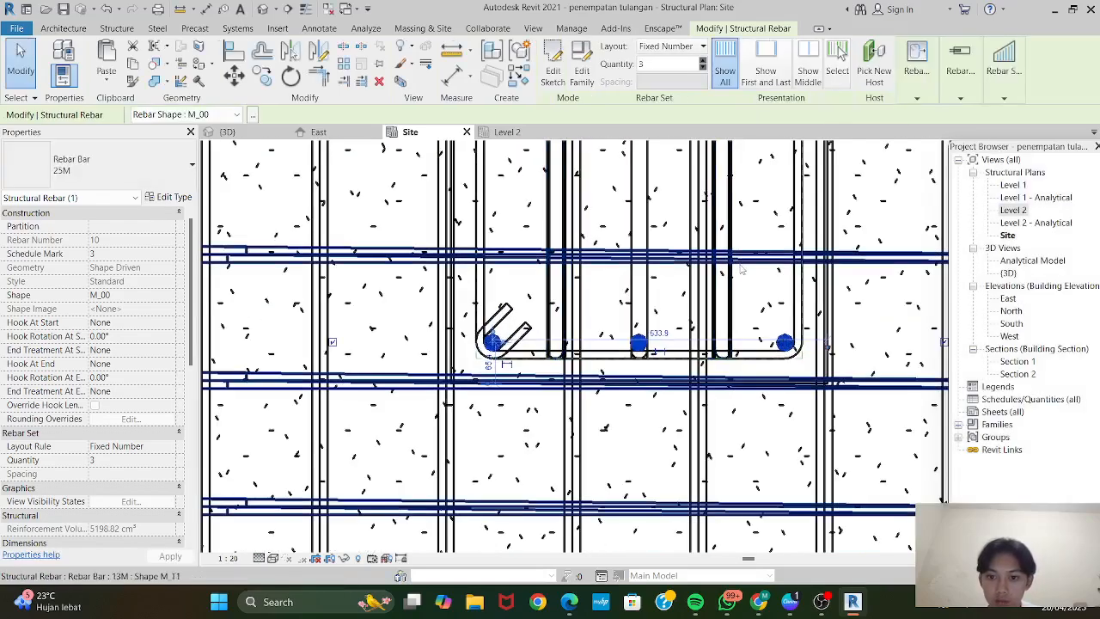
pyautogui.scroll(-5, 742, 269)
pyautogui.click(501, 264)
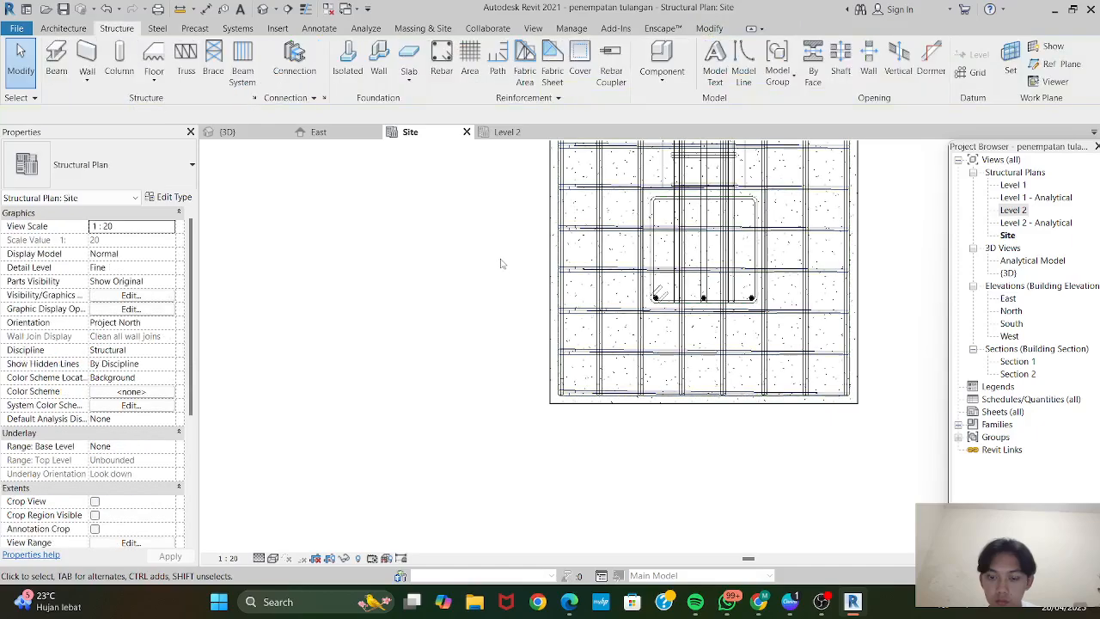
# Place a straight M_00 bar inside the stirrup, along the side above its hooked corner, with Perpendicular to Cover orientation.
pyautogui.scroll(2, 744, 375)
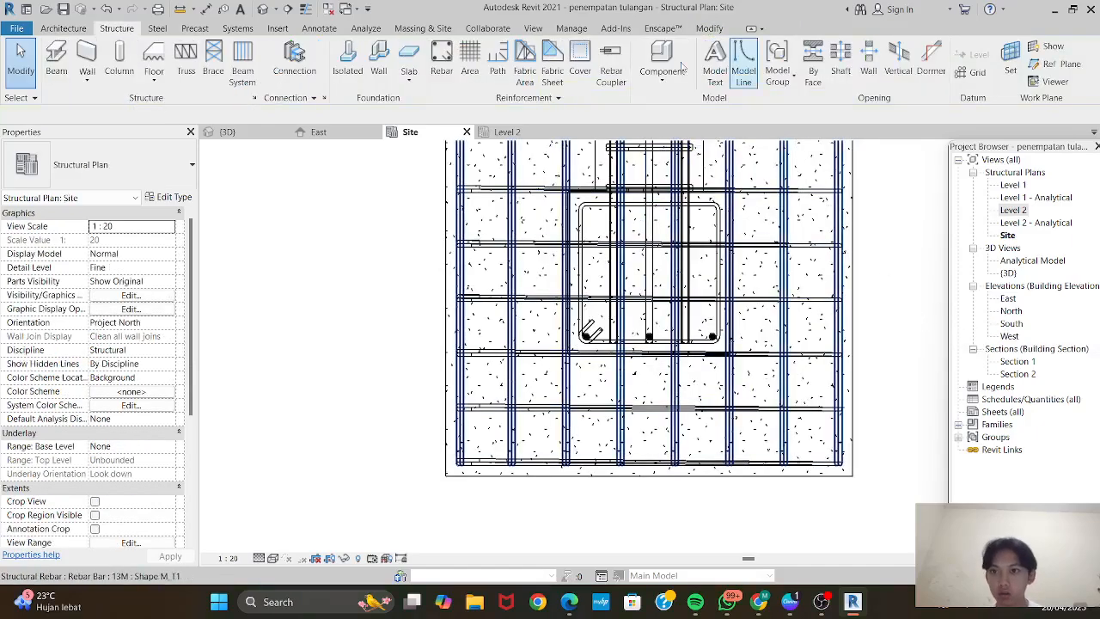
pyautogui.click(440, 60)
pyautogui.click(660, 178)
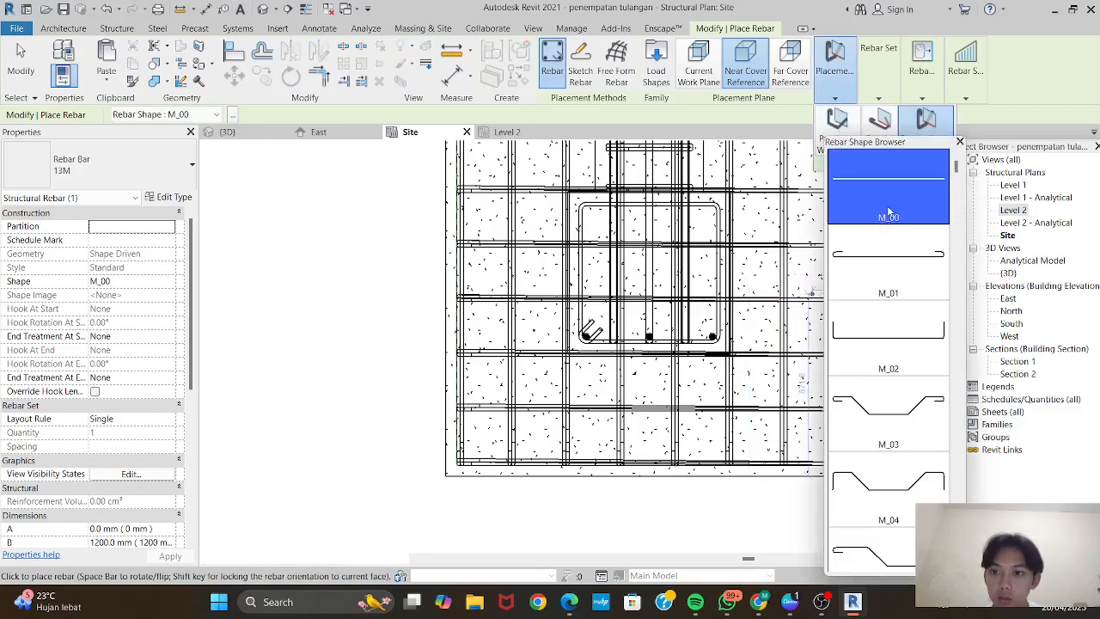
pyautogui.scroll(3, 564, 298)
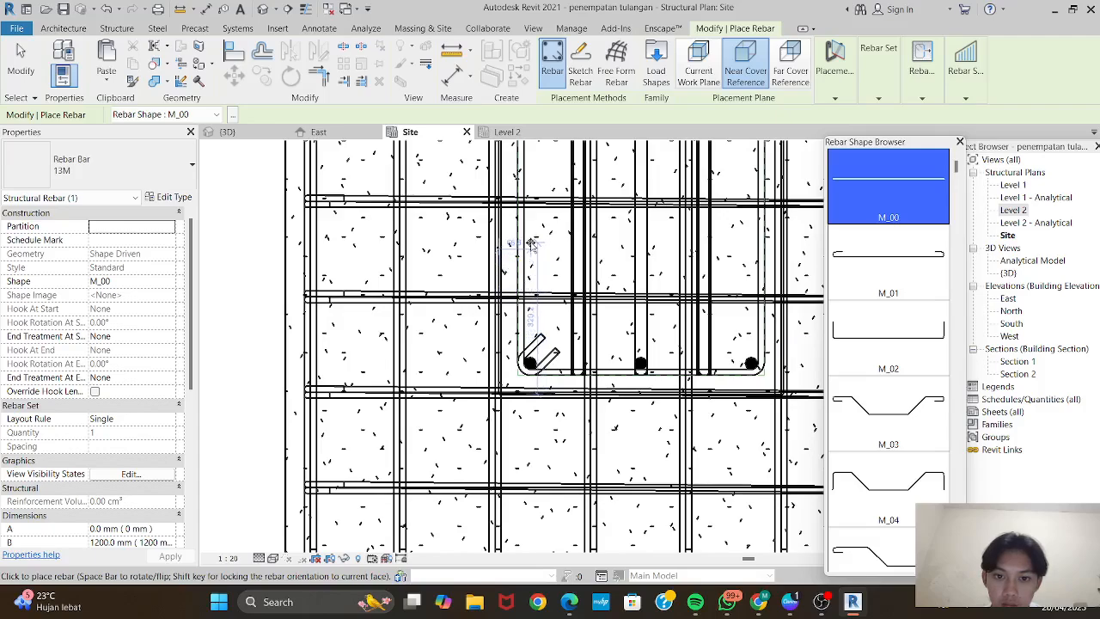
pyautogui.press('Escape')
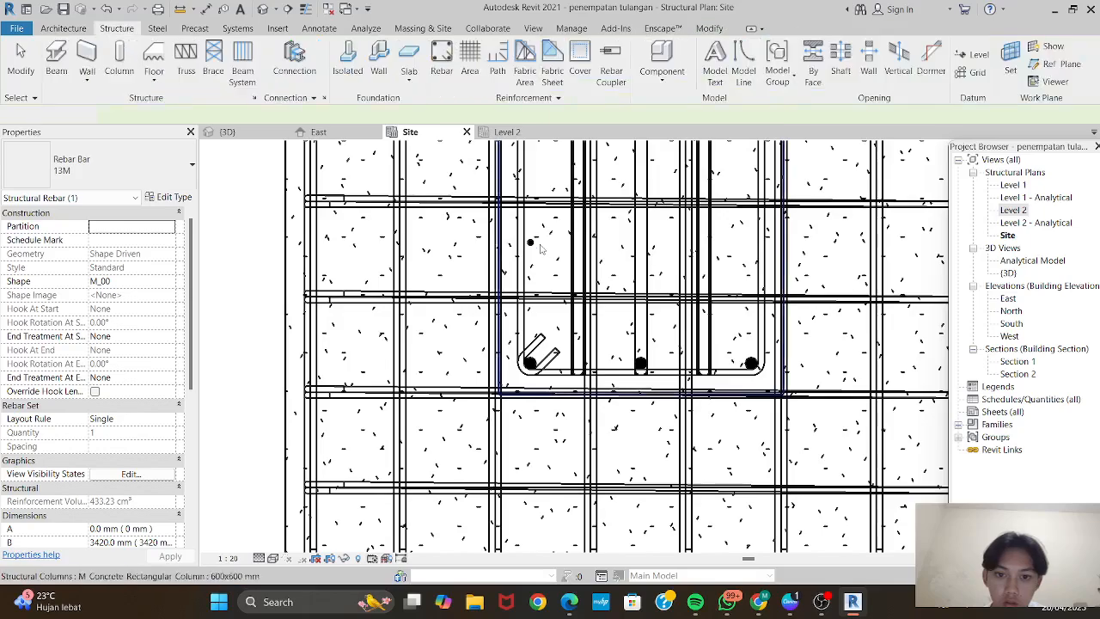
# Array the new side bar with the Fixed Number layout and a quantity of 3, and change its bar type to 25M.
pyautogui.click(531, 242)
pyautogui.click(697, 47)
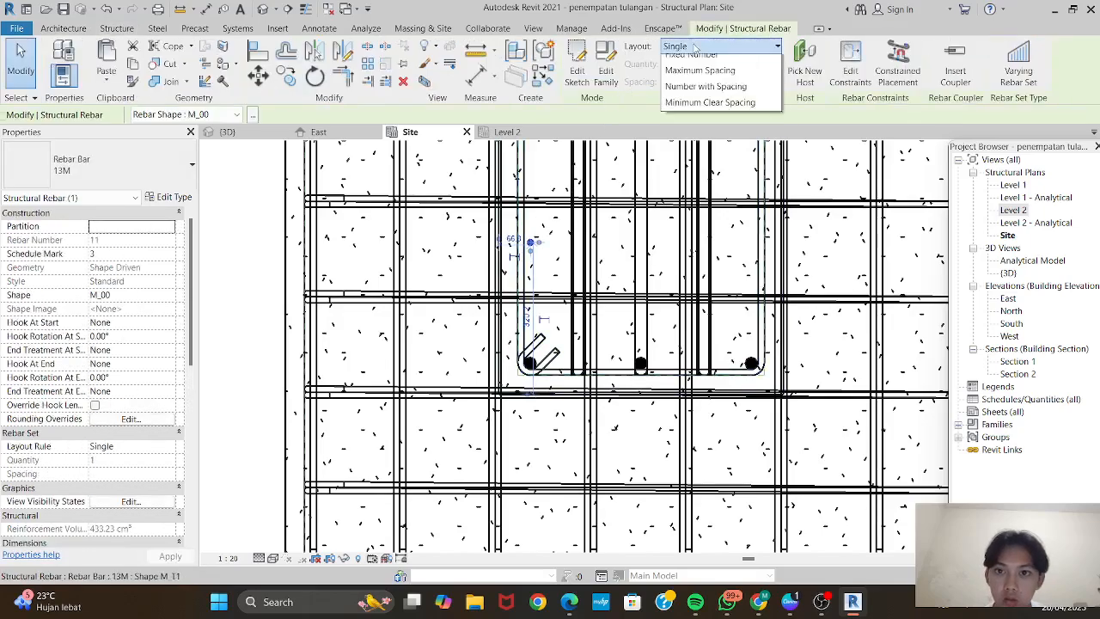
pyautogui.click(699, 79)
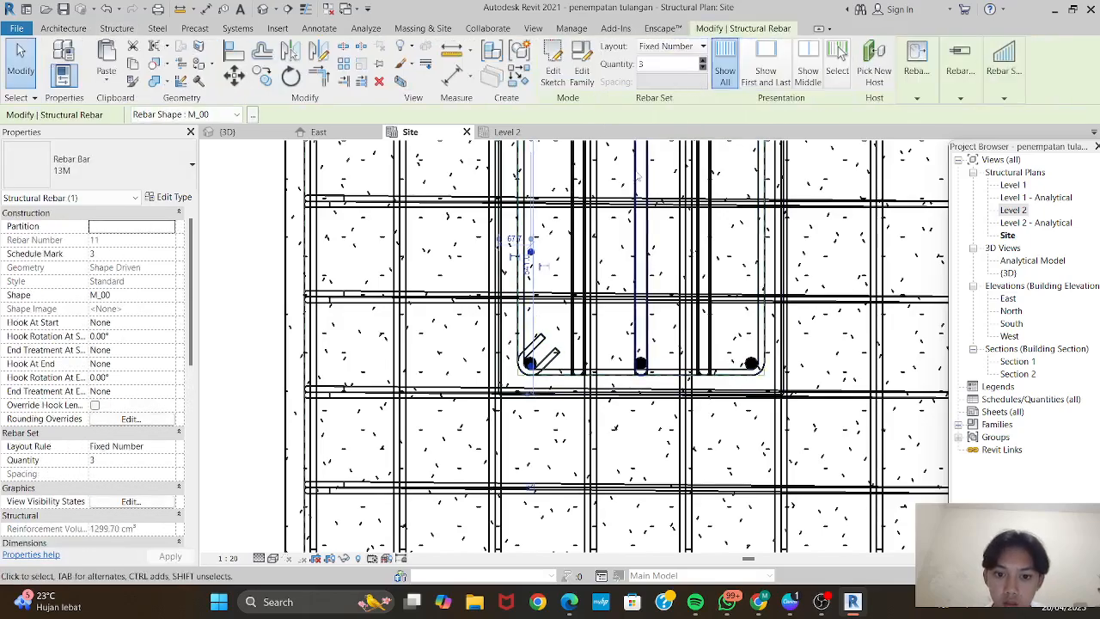
pyautogui.click(163, 163)
pyautogui.click(124, 320)
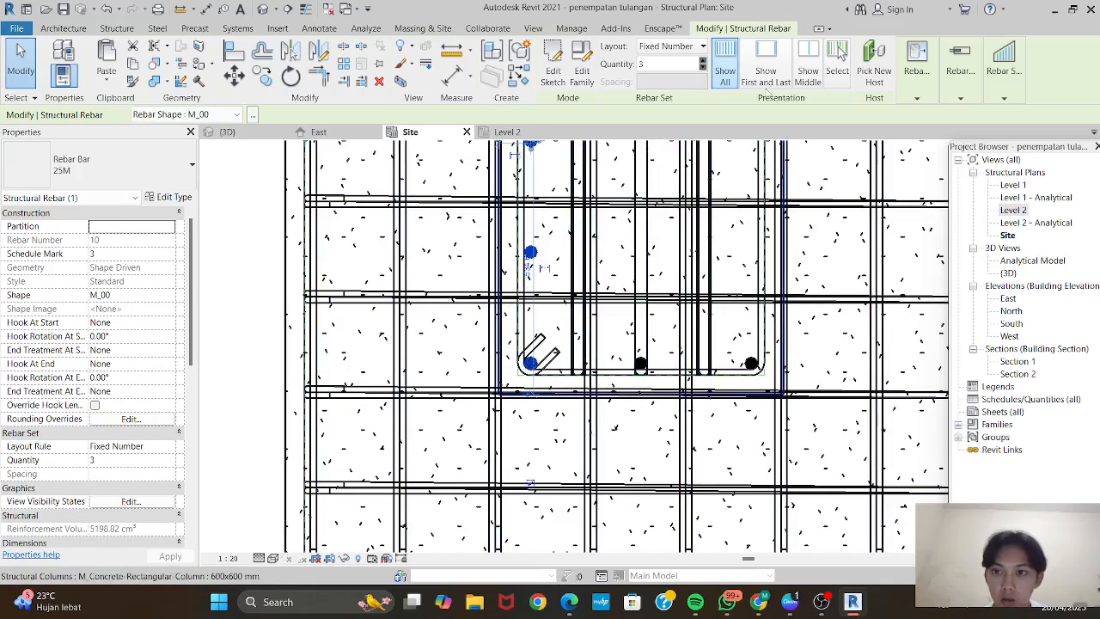
# Open the side bar set's constraints, examine the handles at both end bars against the stirrup corners, and finish the constraint edit.
pyautogui.moveTo(916, 73)
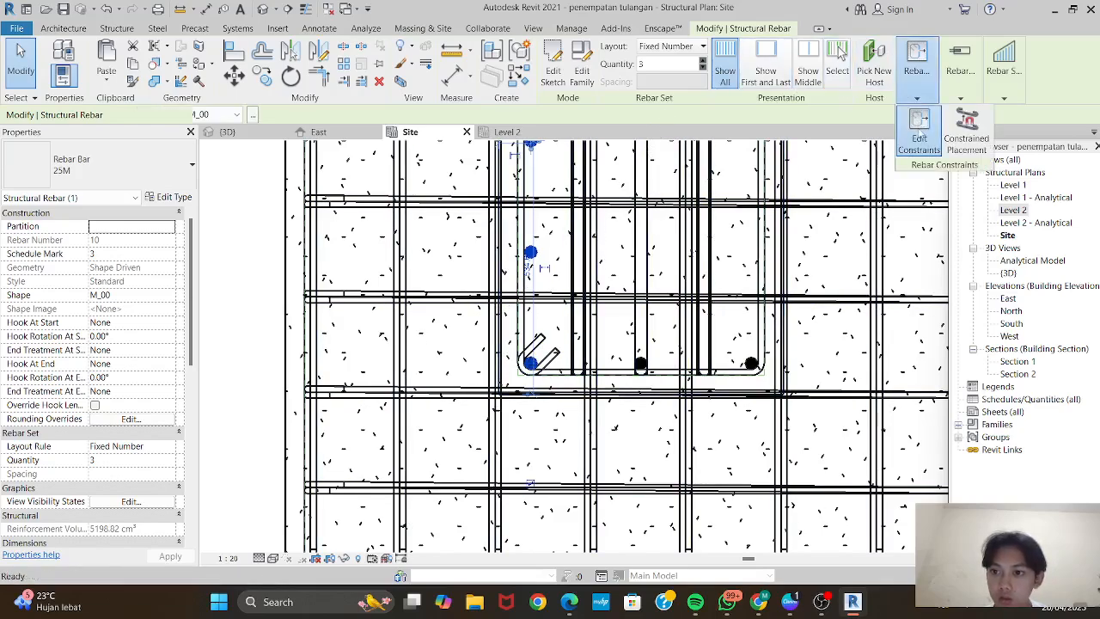
pyautogui.click(918, 133)
pyautogui.scroll(4, 530, 378)
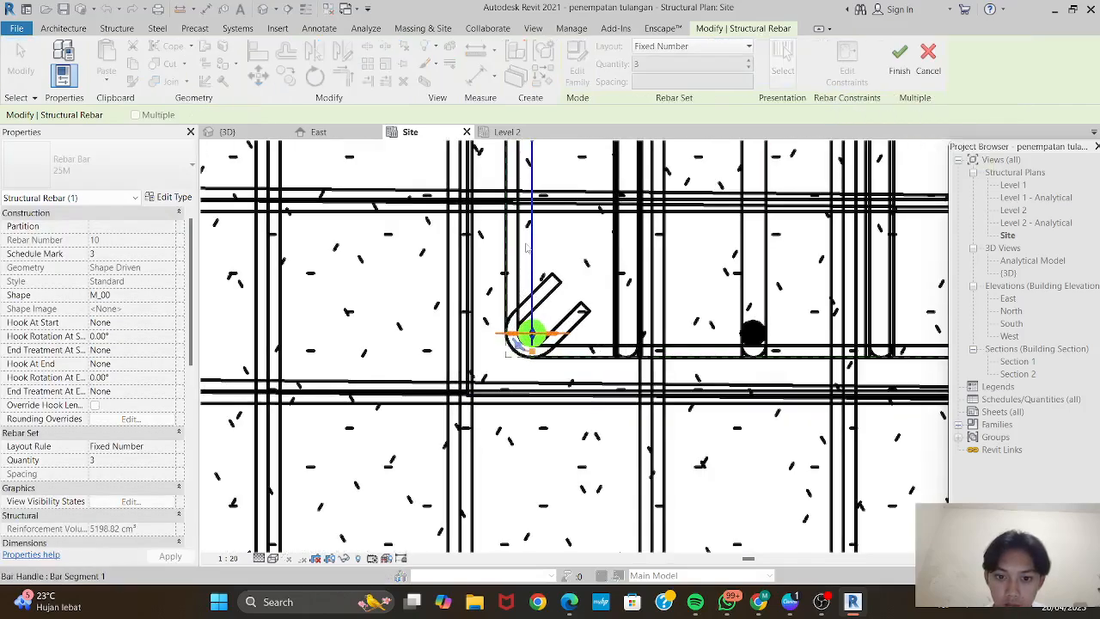
pyautogui.moveTo(530, 249); pyautogui.dragTo(514, 492, button='middle')
pyautogui.scroll(-1, 516, 267)
pyautogui.moveTo(516, 267); pyautogui.dragTo(520, 442, button='middle')
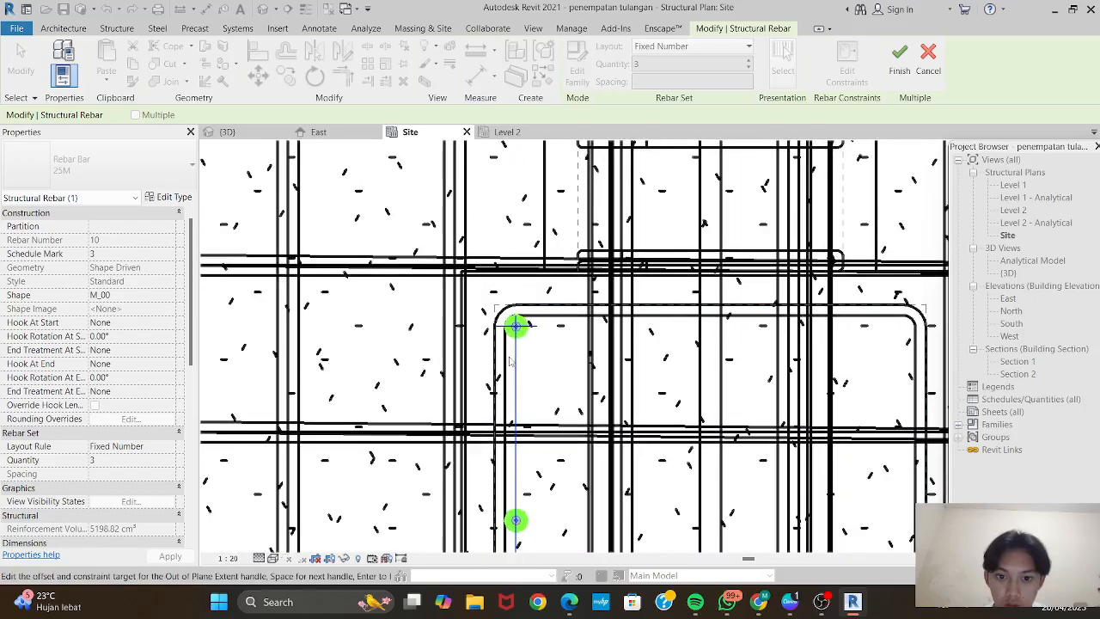
pyautogui.scroll(2, 508, 334)
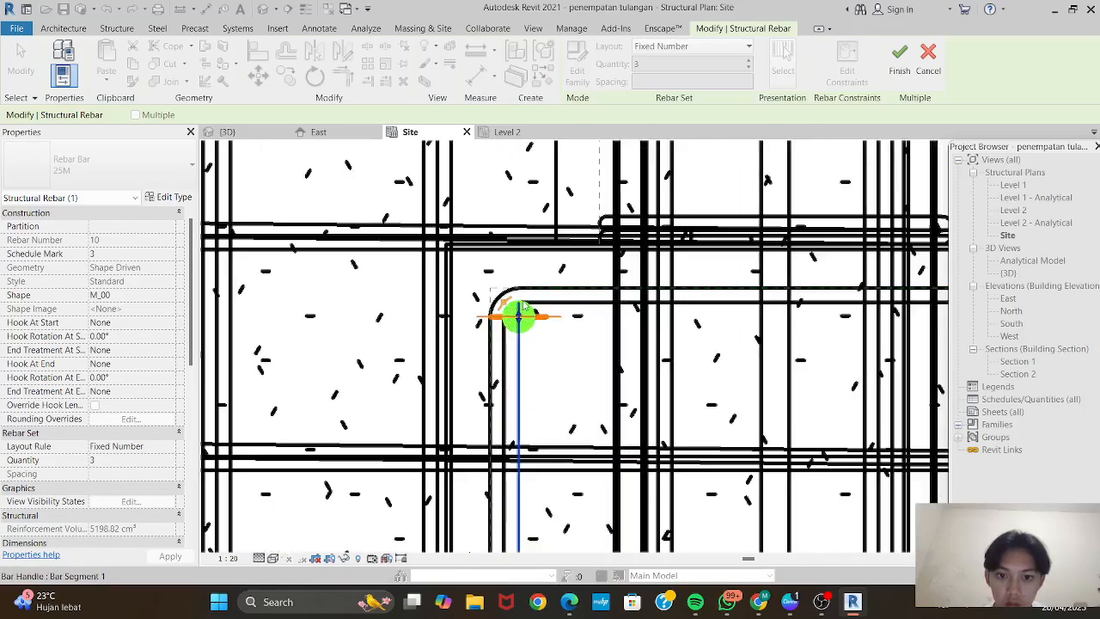
pyautogui.scroll(-1, 515, 301)
pyautogui.click(899, 57)
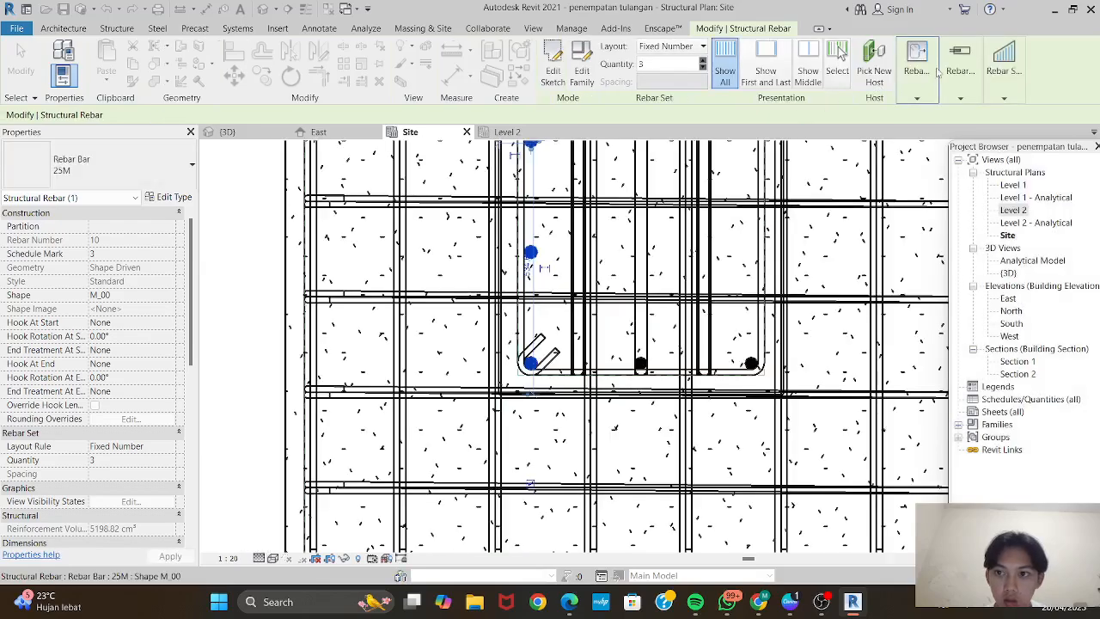
# Exclude the end bar opposite the stirrup's hooked corner from the 25M side set, leaving a quantity of 2.
pyautogui.scroll(3, 531, 252)
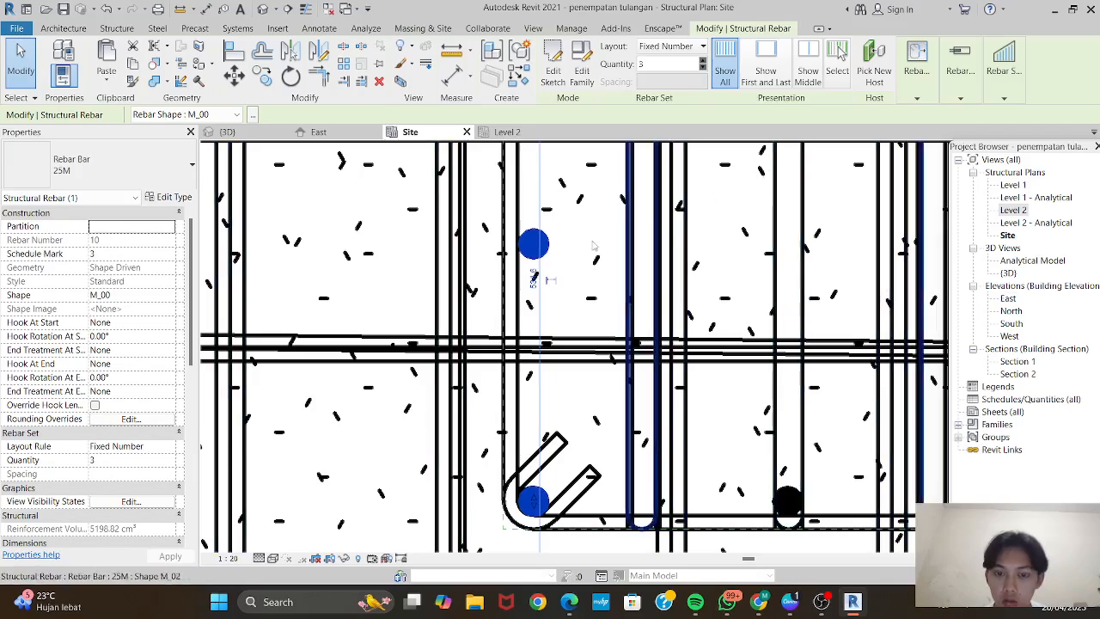
pyautogui.scroll(-2, 553, 197)
pyautogui.press('Escape')
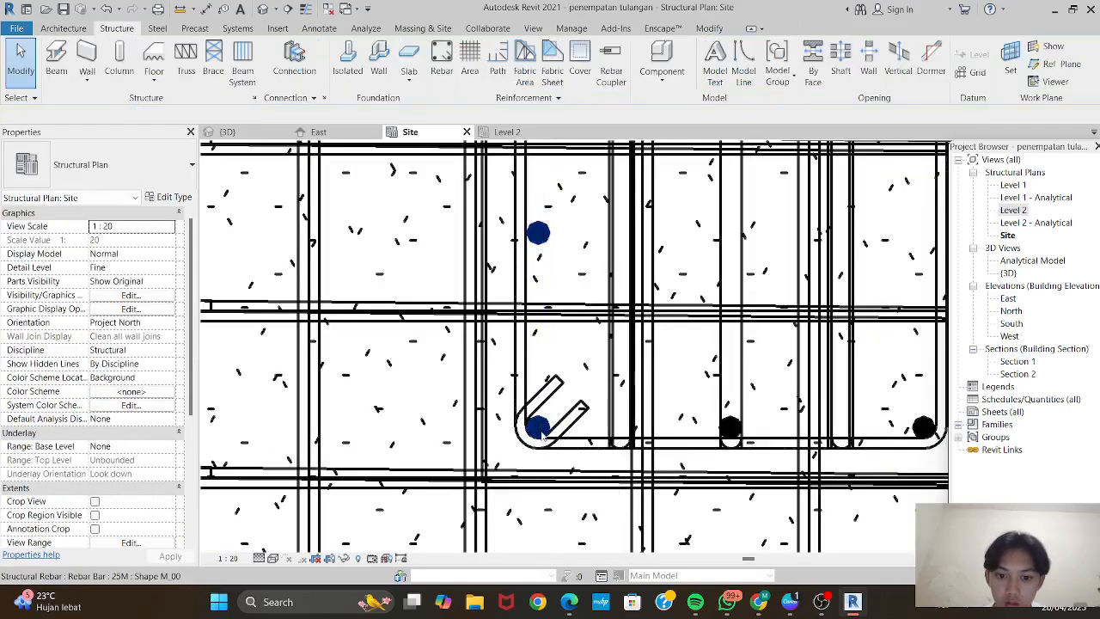
pyautogui.click(542, 434)
pyautogui.moveTo(545, 349); pyautogui.dragTo(555, 417, button='middle')
pyautogui.scroll(-2, 555, 418)
pyautogui.scroll(1, 553, 179)
pyautogui.click(552, 178)
pyautogui.scroll(-2, 557, 183)
pyautogui.moveTo(583, 309); pyautogui.dragTo(580, 130, button='middle')
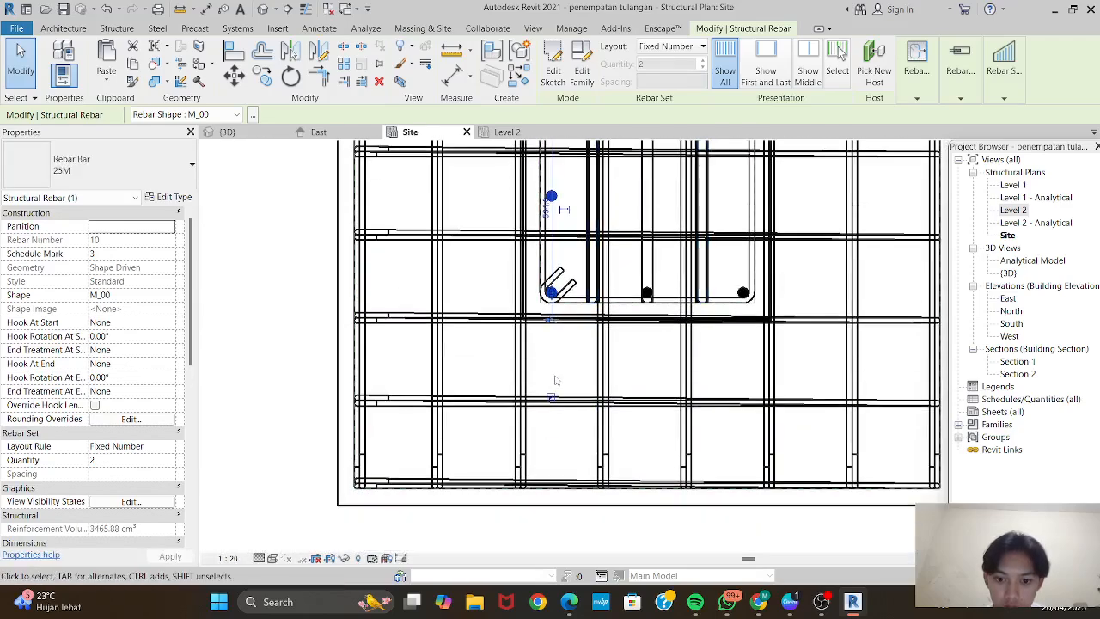
pyautogui.click(301, 266)
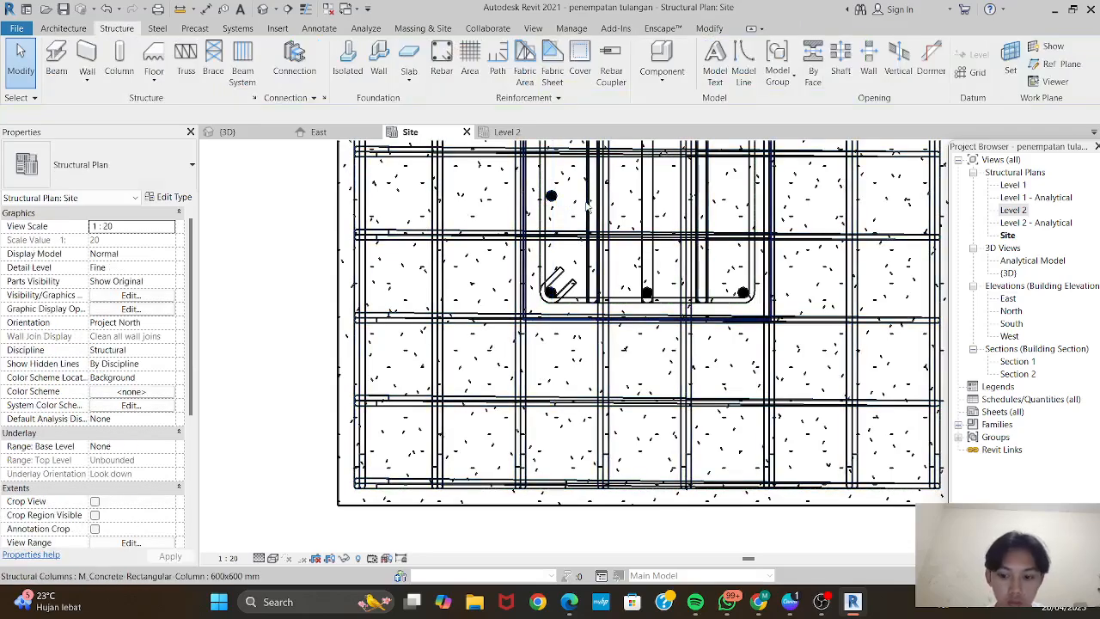
# In the Level 2 plan, place a straight M_00 bar with Parallel to Cover orientation in the beam-side stirrup corner without hooks.
pyautogui.click(508, 132)
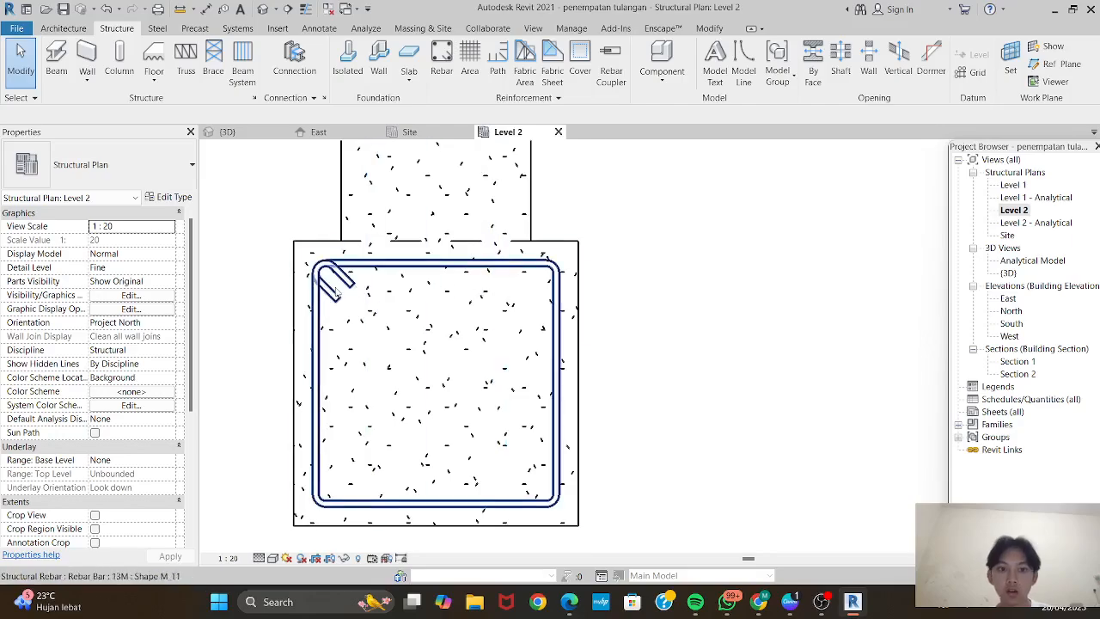
pyautogui.scroll(2, 335, 292)
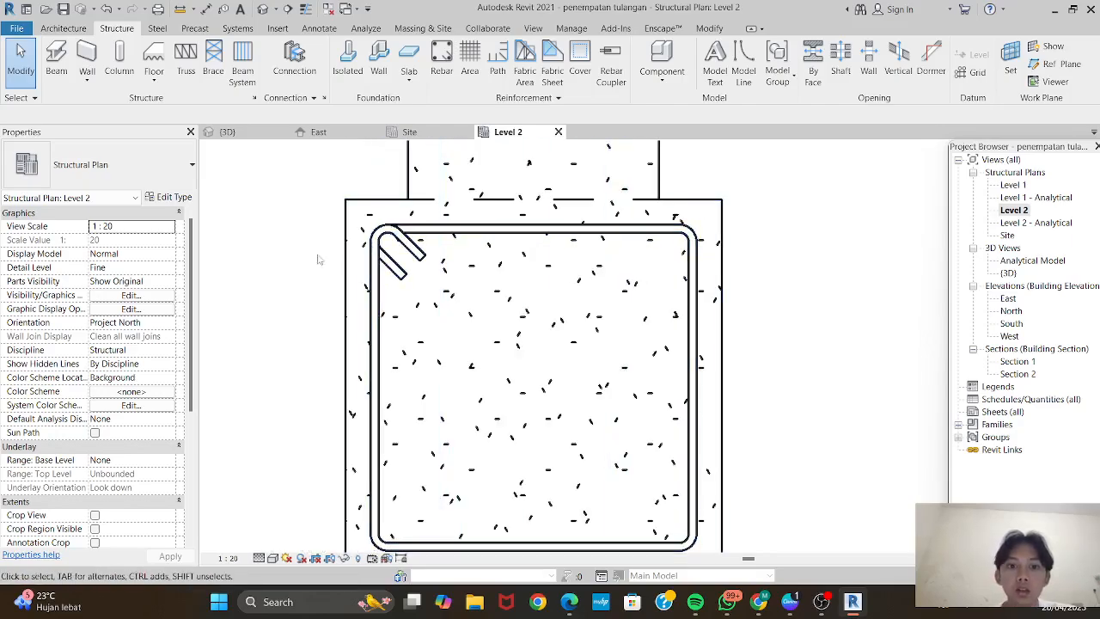
pyautogui.scroll(-3, 506, 351)
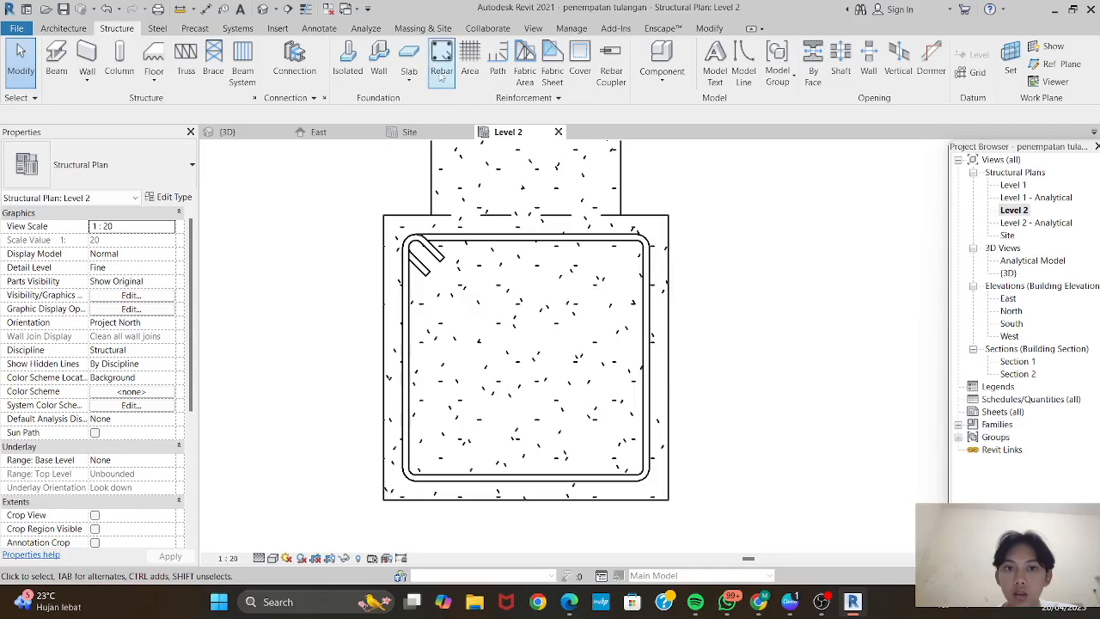
pyautogui.click(442, 71)
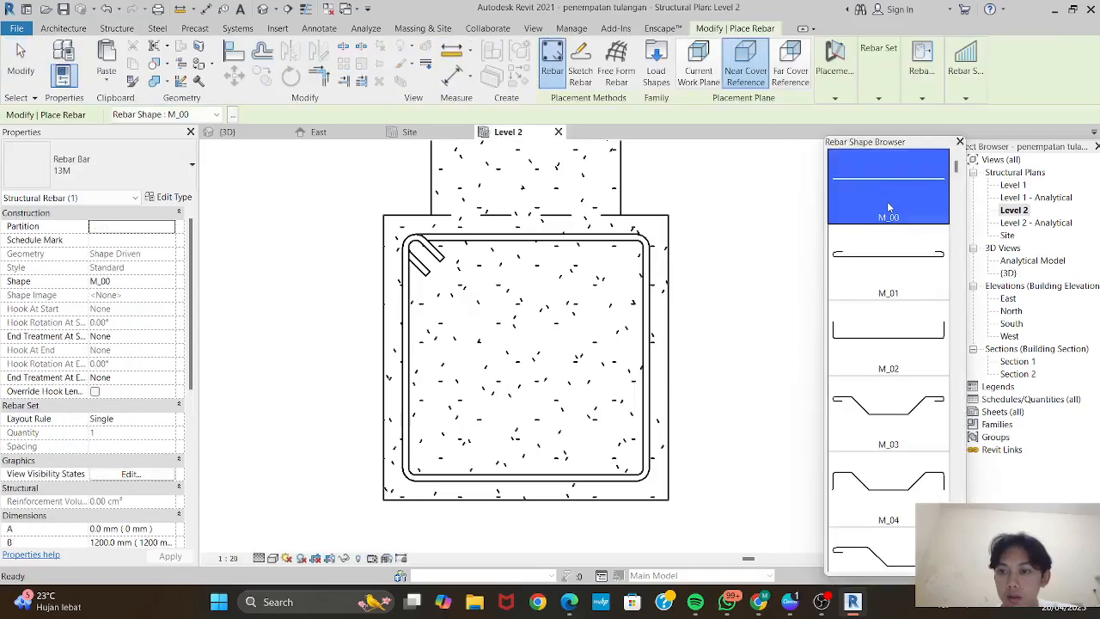
pyautogui.click(825, 78)
pyautogui.click(879, 129)
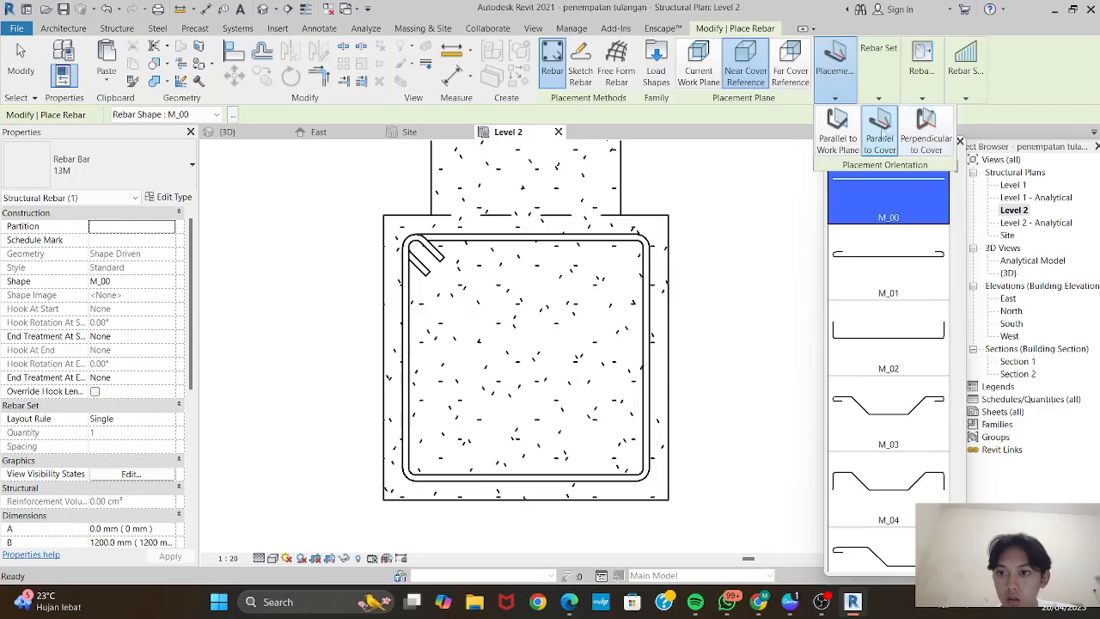
pyautogui.scroll(3, 671, 227)
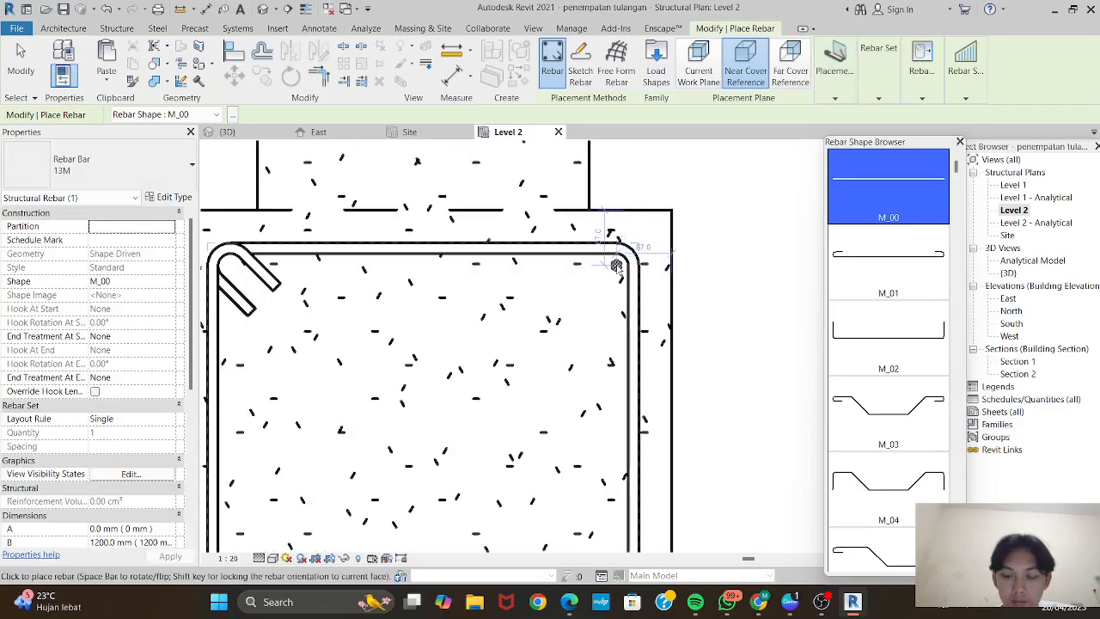
pyautogui.click(616, 264)
pyautogui.press('Escape')
pyautogui.press('Escape')
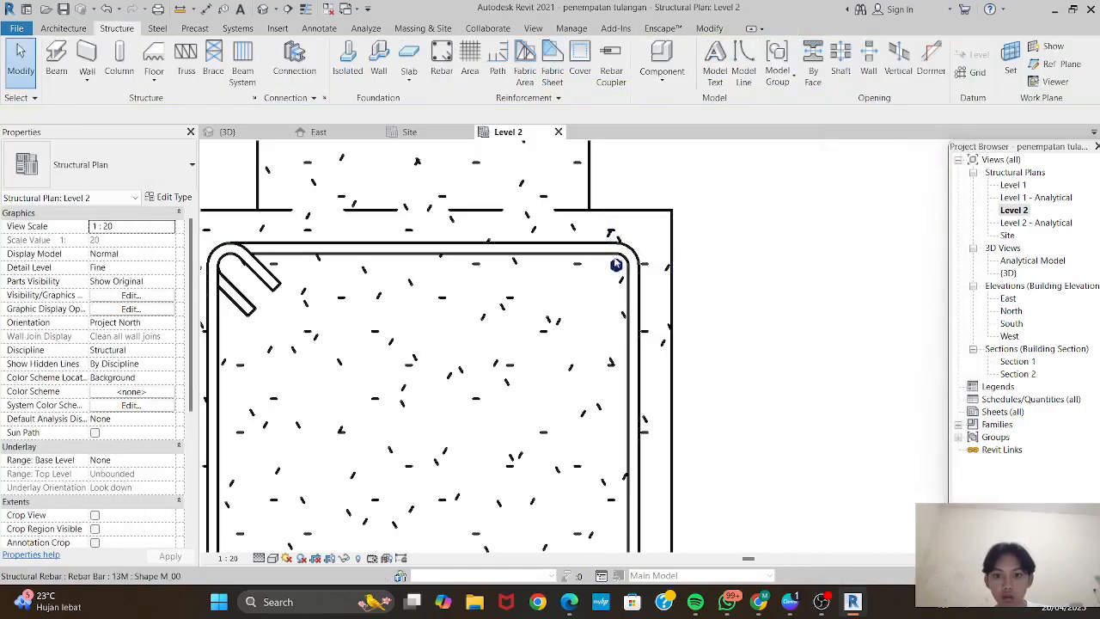
# Array the Level 2 corner bar along the stirrup side with the Fixed Number layout and a quantity of 3.
pyautogui.click(616, 264)
pyautogui.click(696, 47)
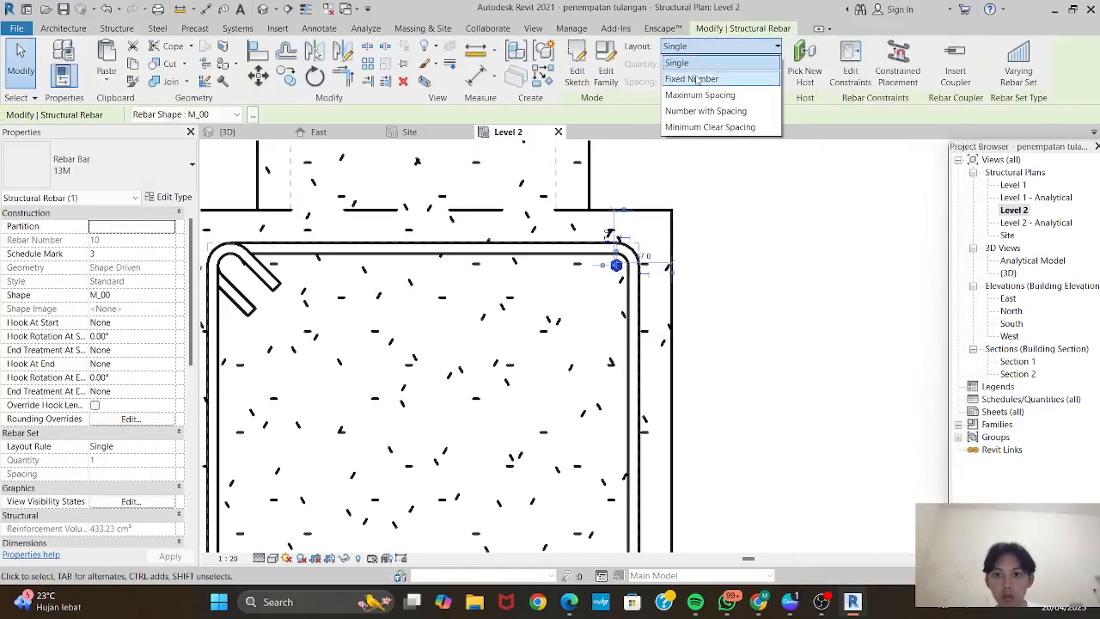
pyautogui.click(696, 72)
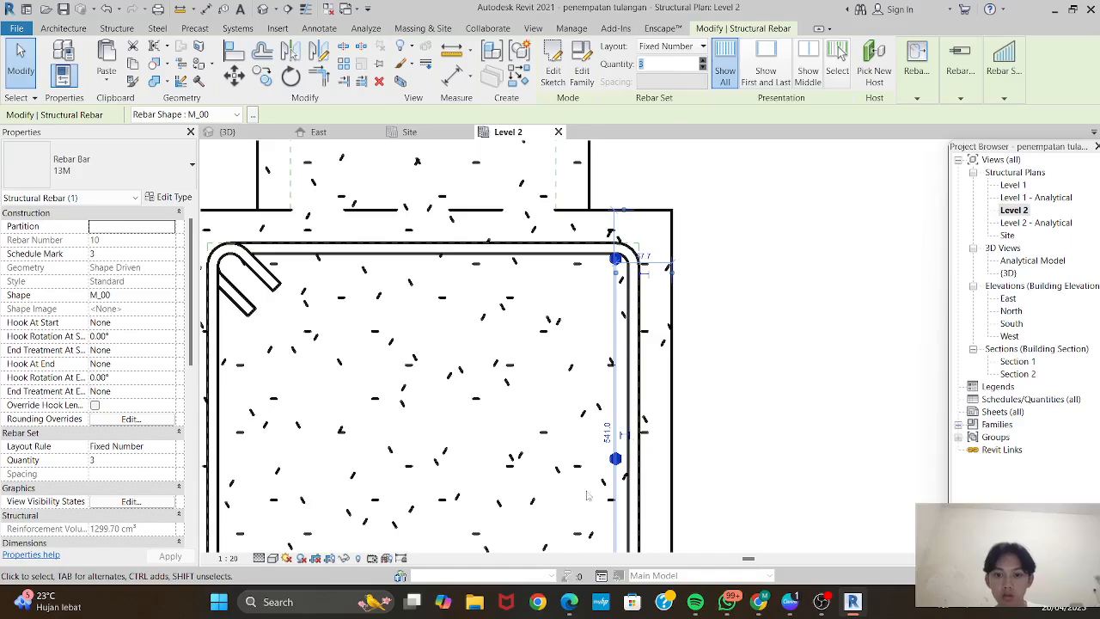
pyautogui.press('Escape')
pyautogui.scroll(-2, 726, 396)
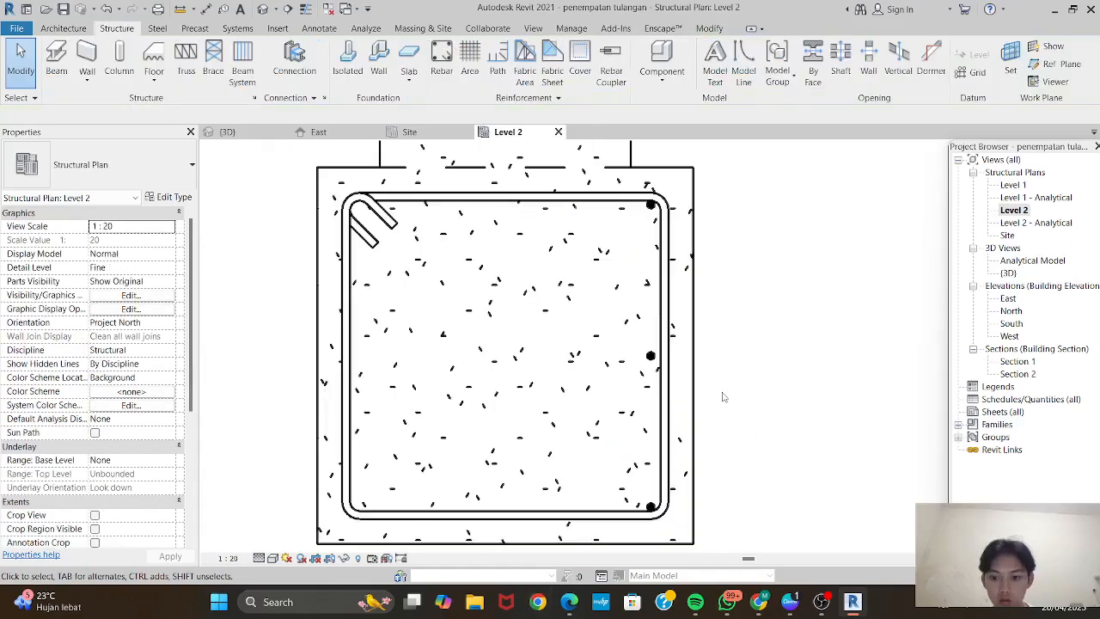
pyautogui.click(655, 364)
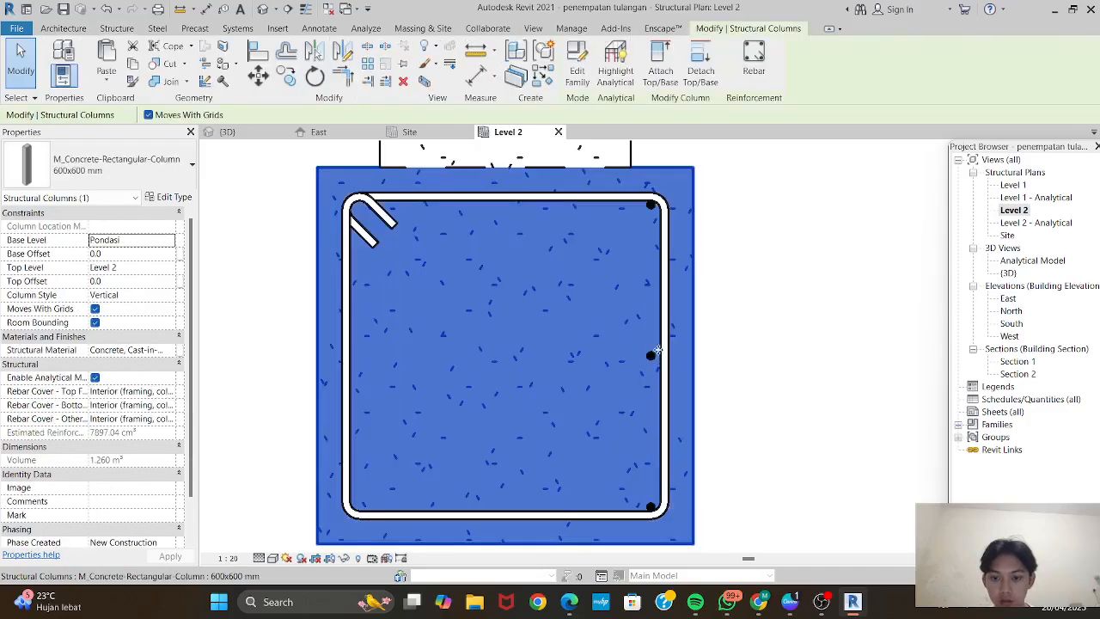
pyautogui.press('Escape')
pyautogui.click(650, 364)
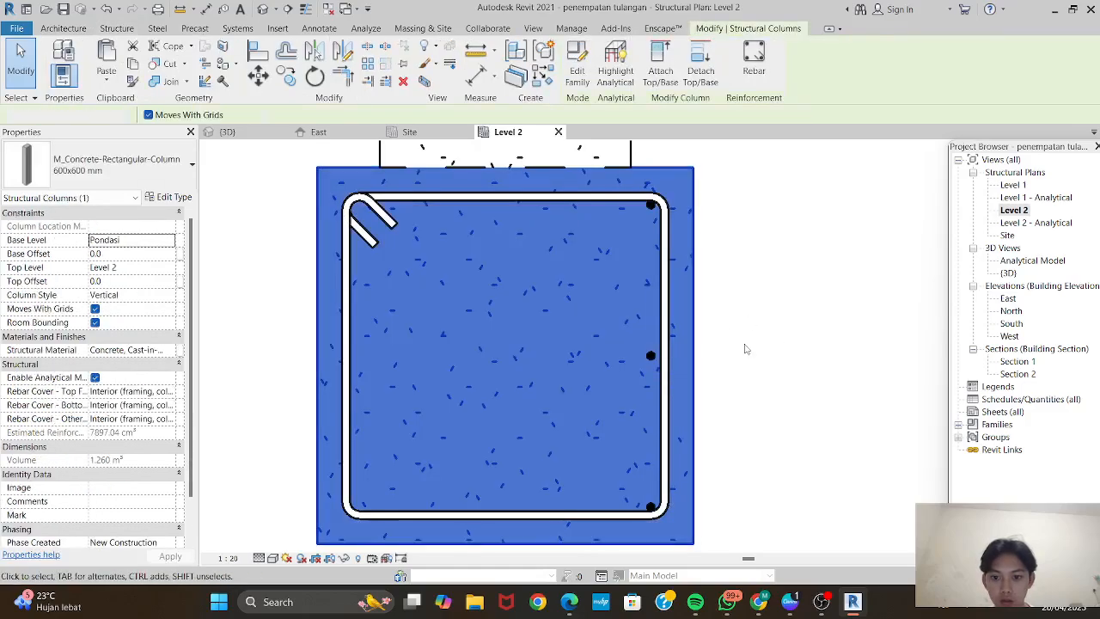
pyautogui.press('Escape')
pyautogui.click(653, 359)
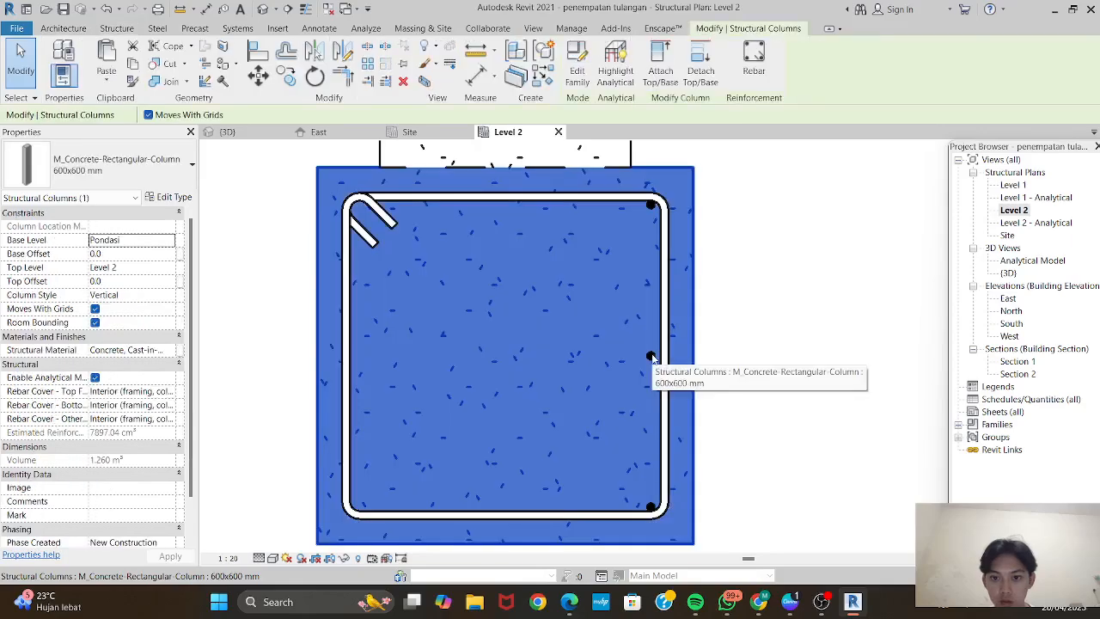
pyautogui.press('Escape')
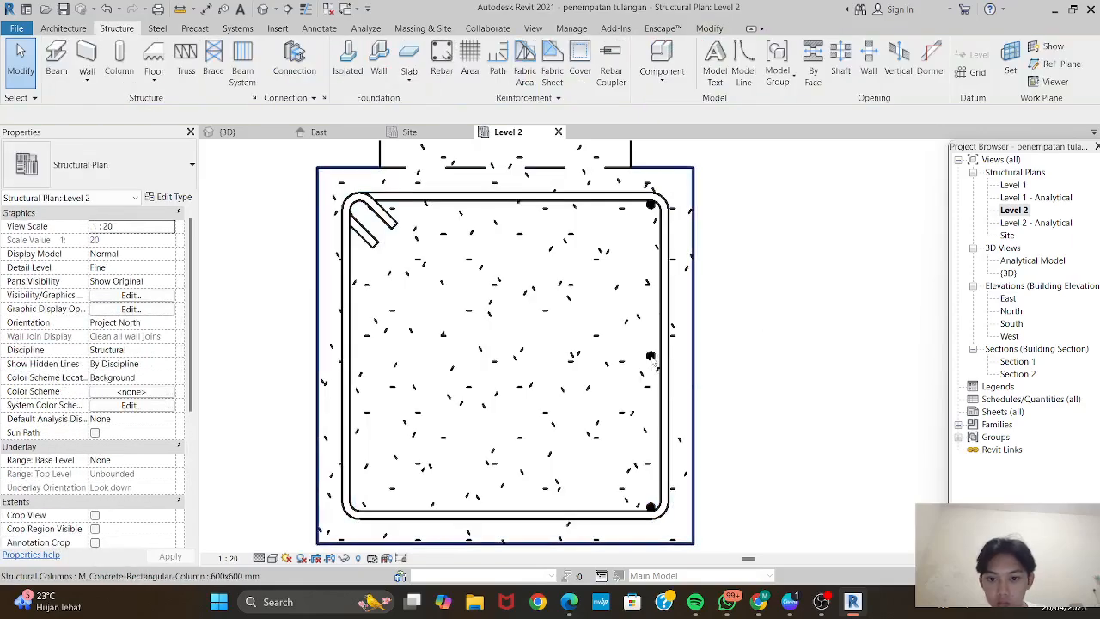
pyautogui.scroll(2, 651, 361)
pyautogui.scroll(-2, 647, 366)
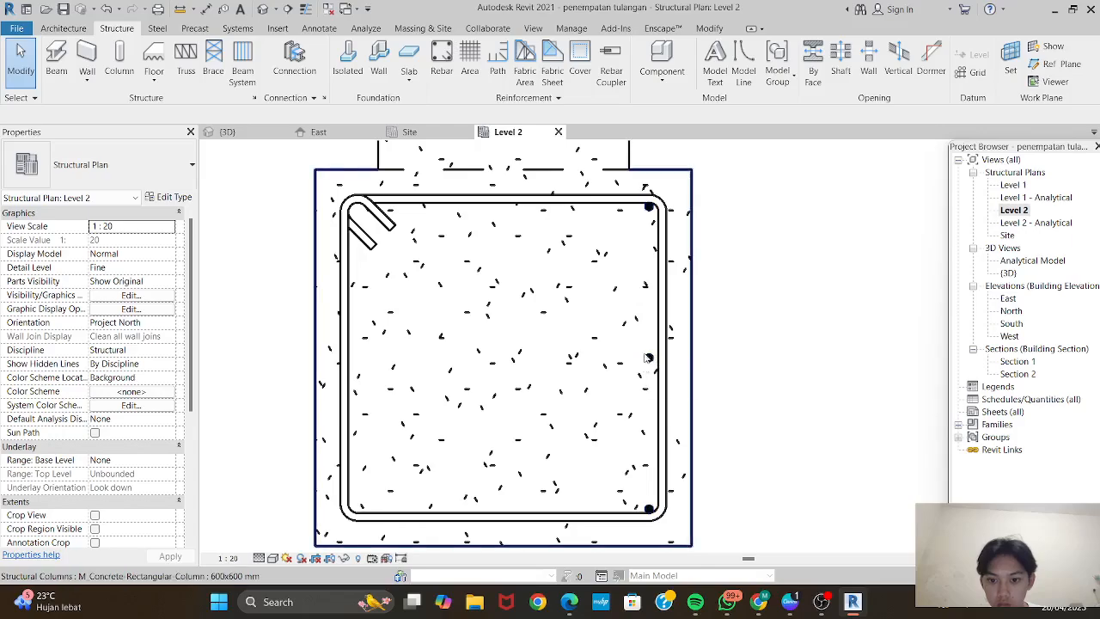
# Change the bar type of the three-bar vertical set in the Level 2 column to 25M.
pyautogui.click(648, 358)
pyautogui.click(648, 506)
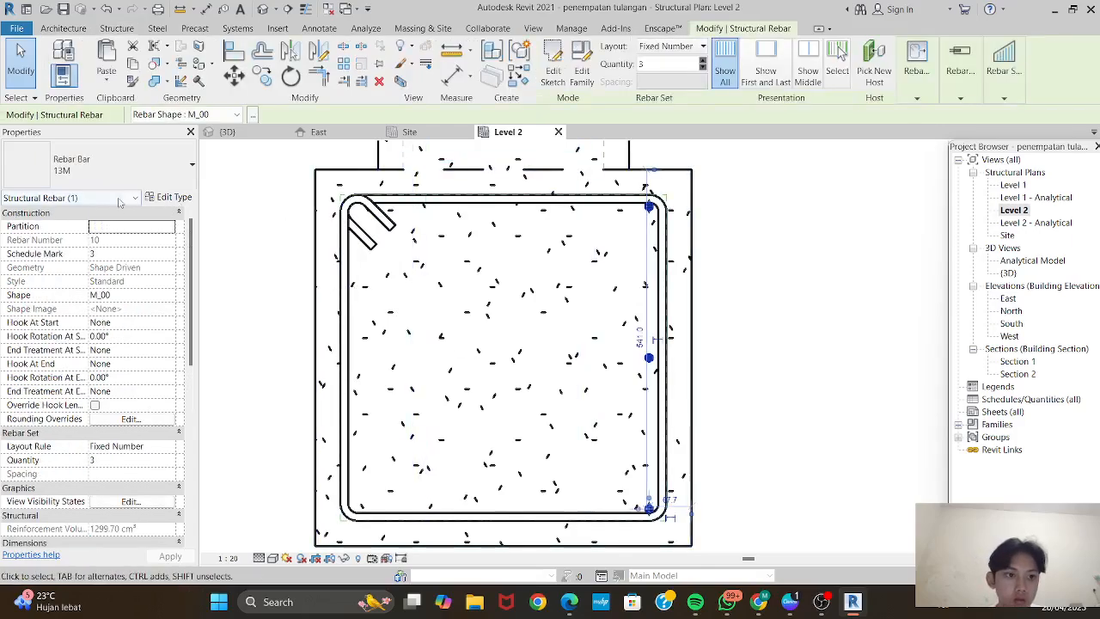
pyautogui.click(112, 165)
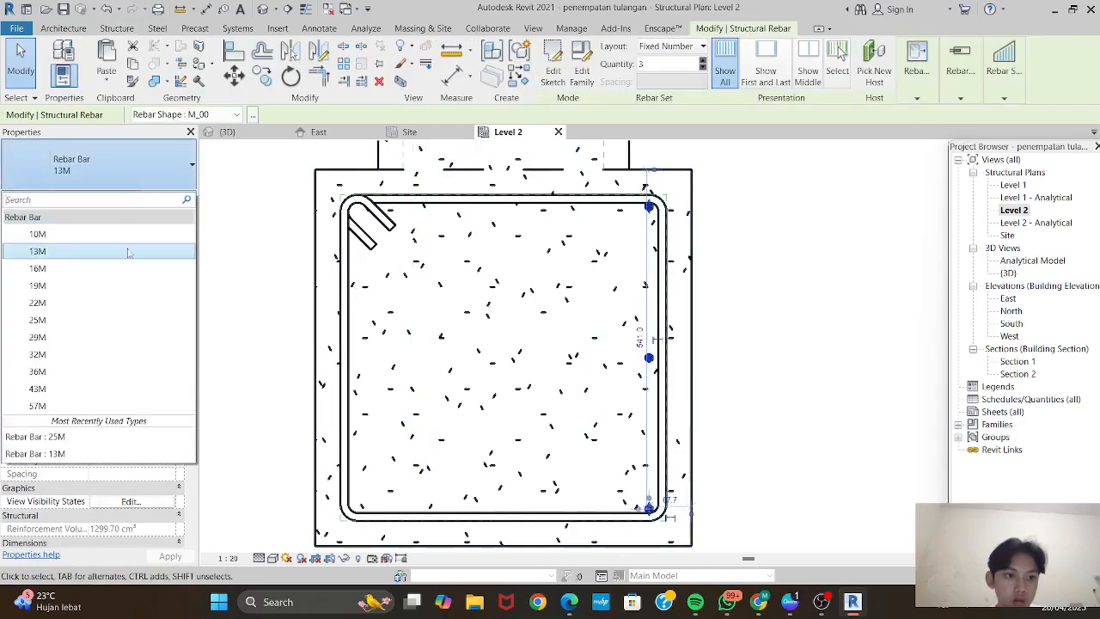
pyautogui.click(110, 321)
# Constrain the bar segment of the three-bar 25M vertical set to the adjacent stirrup side in the Level 2 column.
pyautogui.click(917, 64)
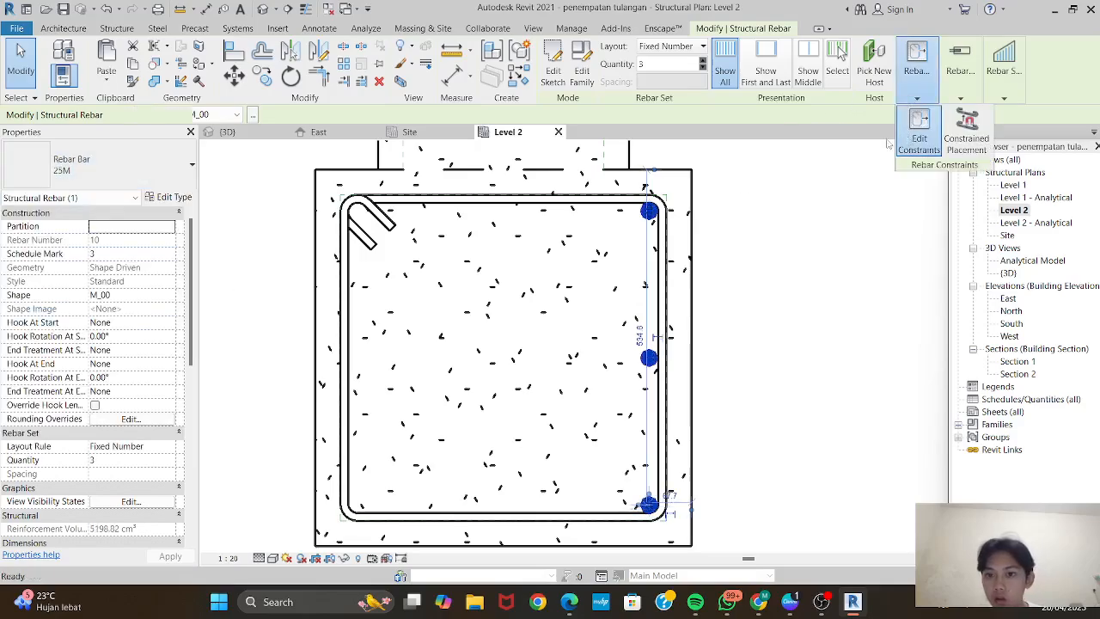
pyautogui.click(919, 137)
pyautogui.scroll(5, 661, 245)
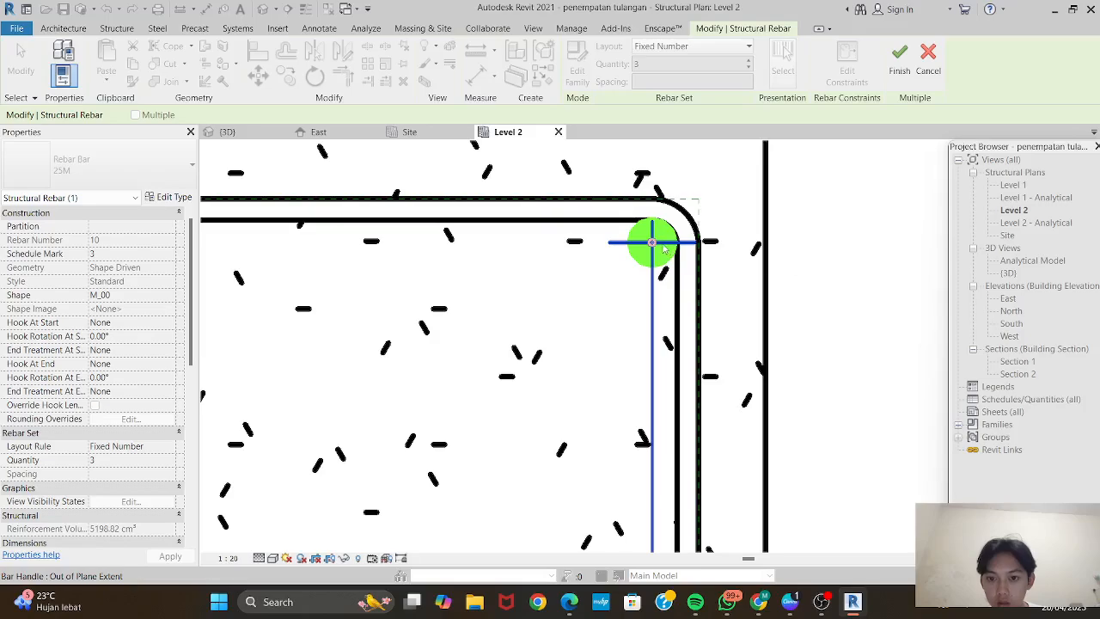
pyautogui.click(667, 247)
pyautogui.moveTo(669, 469); pyautogui.dragTo(633, 301, button='middle')
pyautogui.scroll(-1, 638, 451)
pyautogui.moveTo(640, 455); pyautogui.dragTo(648, 260, button='middle')
pyautogui.scroll(2, 648, 543)
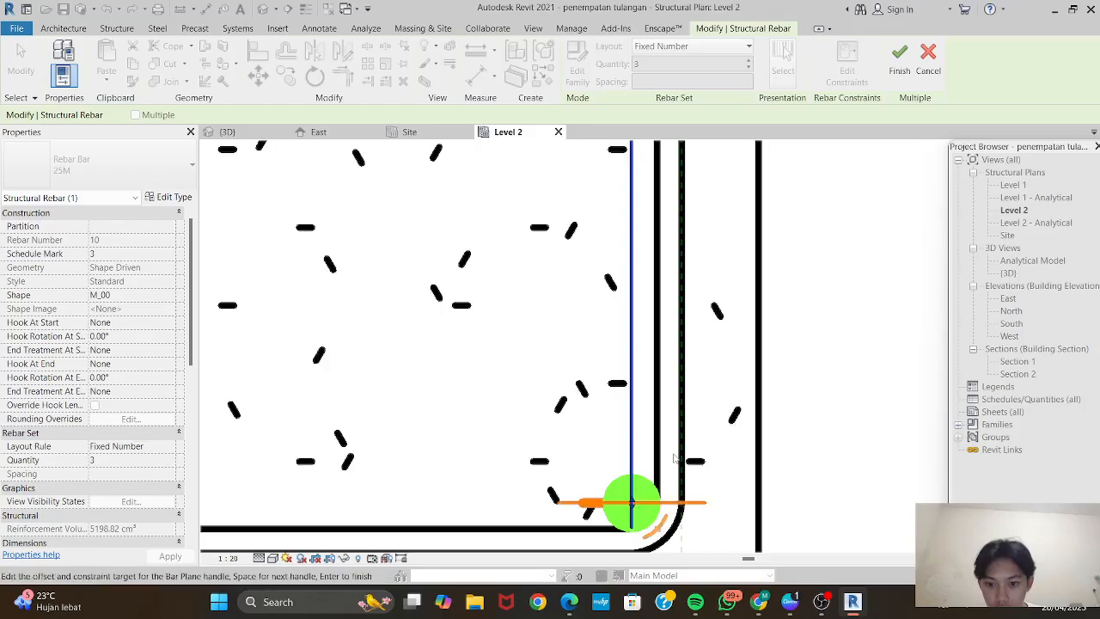
pyautogui.moveTo(611, 285); pyautogui.dragTo(534, 561, button='middle')
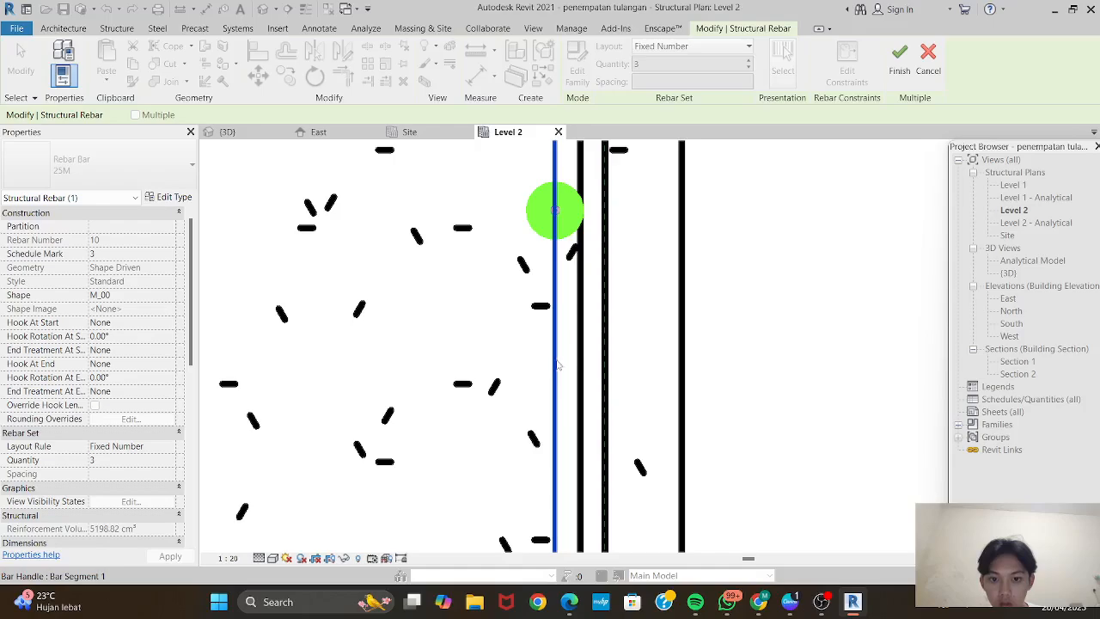
pyautogui.click(557, 365)
pyautogui.click(598, 355)
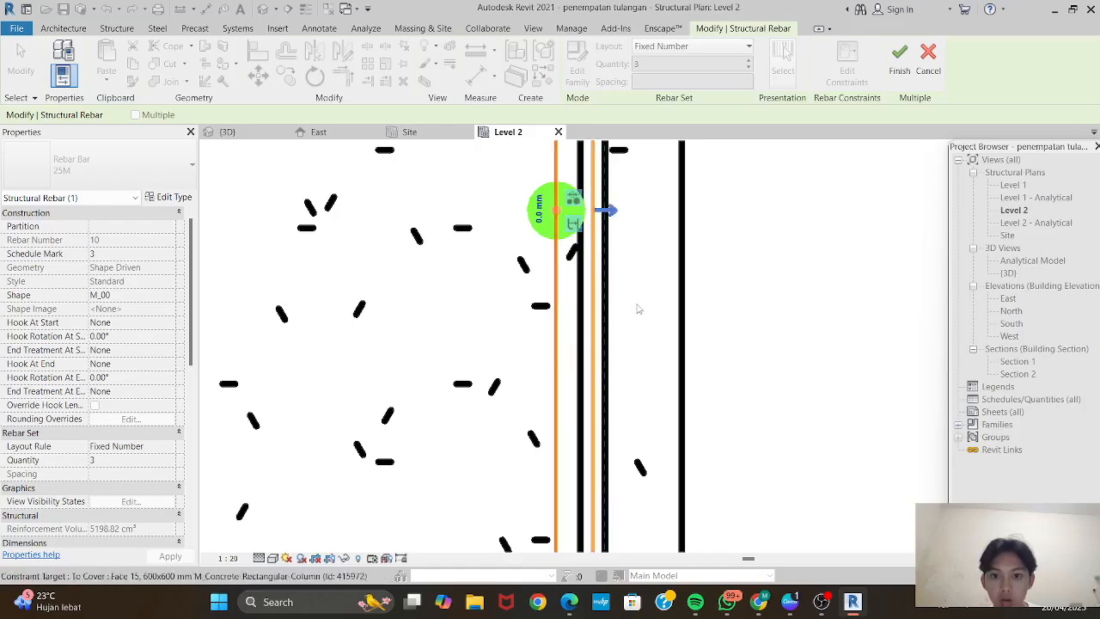
pyautogui.scroll(-3, 768, 418)
pyautogui.scroll(-3, 757, 414)
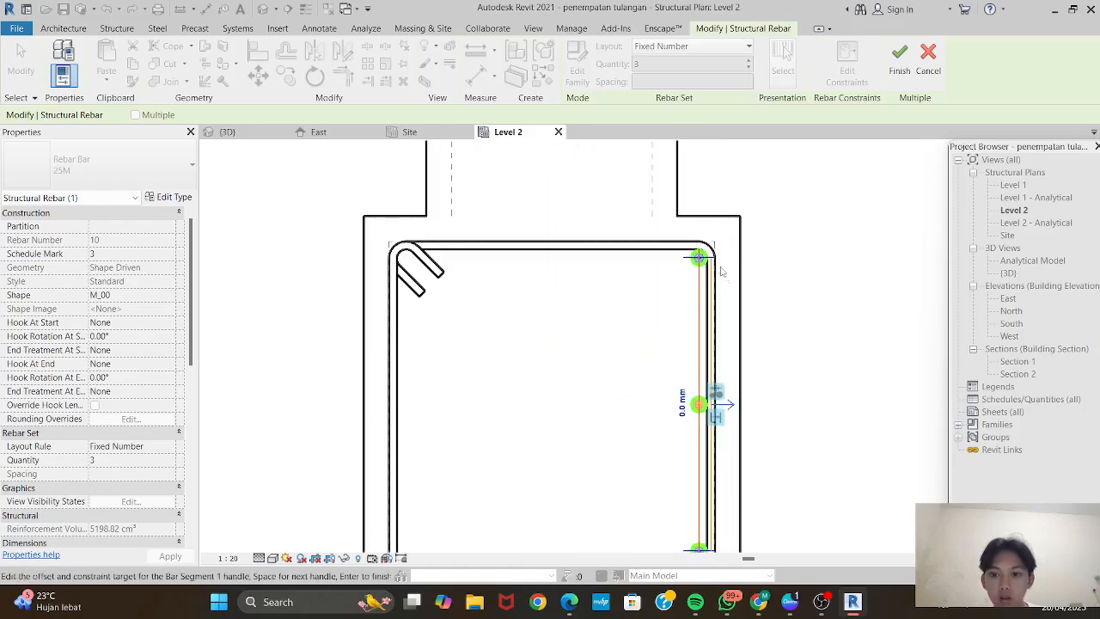
pyautogui.scroll(2, 772, 281)
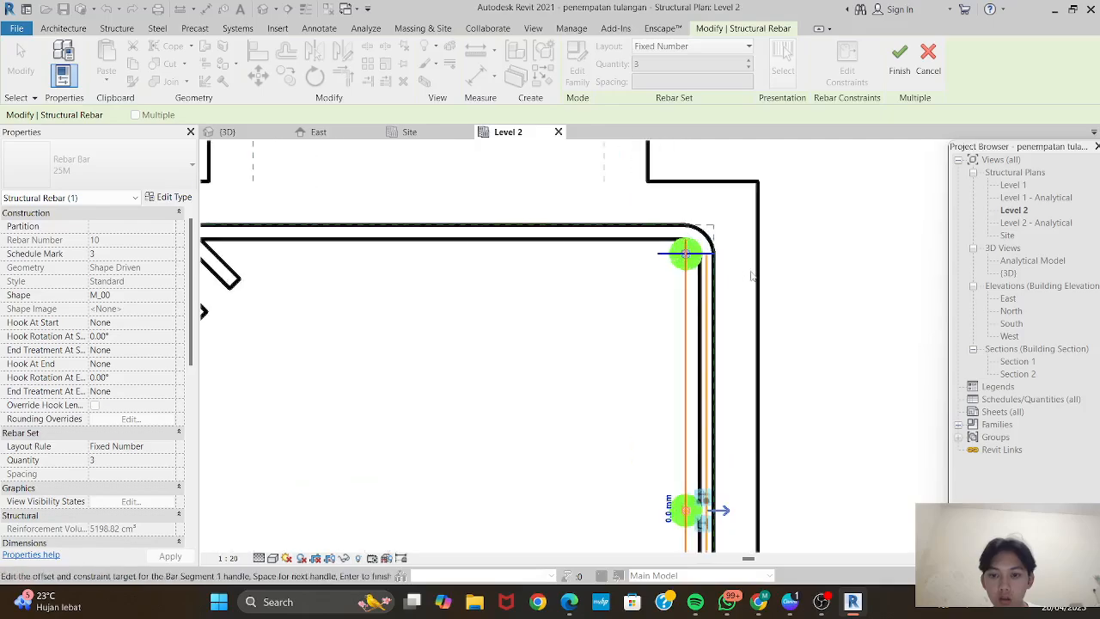
pyautogui.click(900, 83)
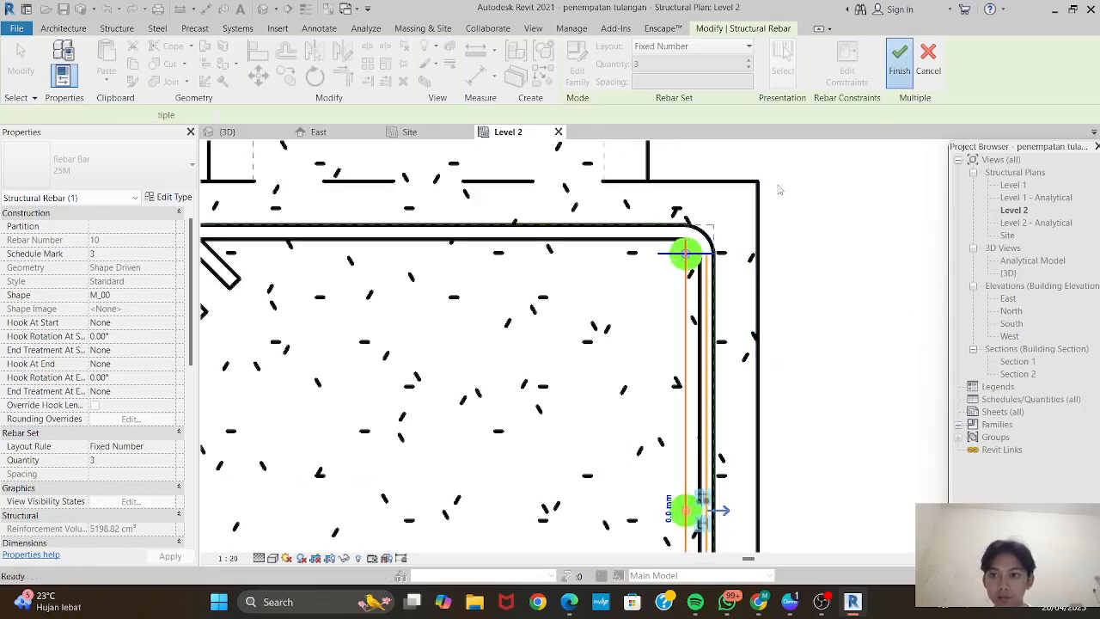
# Mirror a copy of the three-bar 25M set to the opposite column side about a drawn vertical axis through the stirrup's midpoint.
pyautogui.scroll(1, 765, 242)
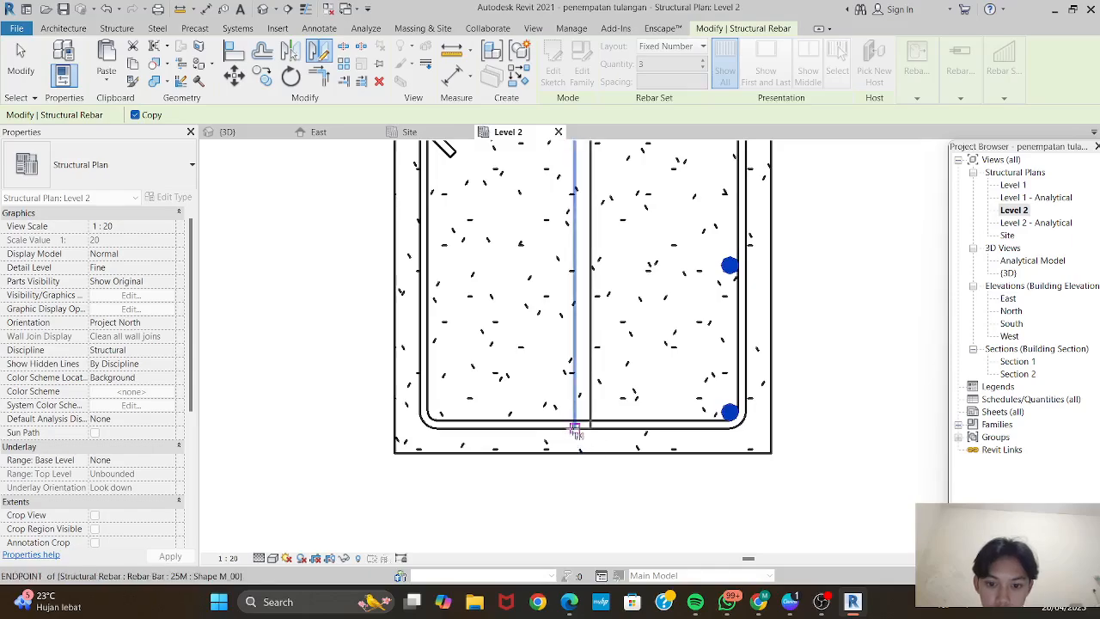
pyautogui.click(574, 429)
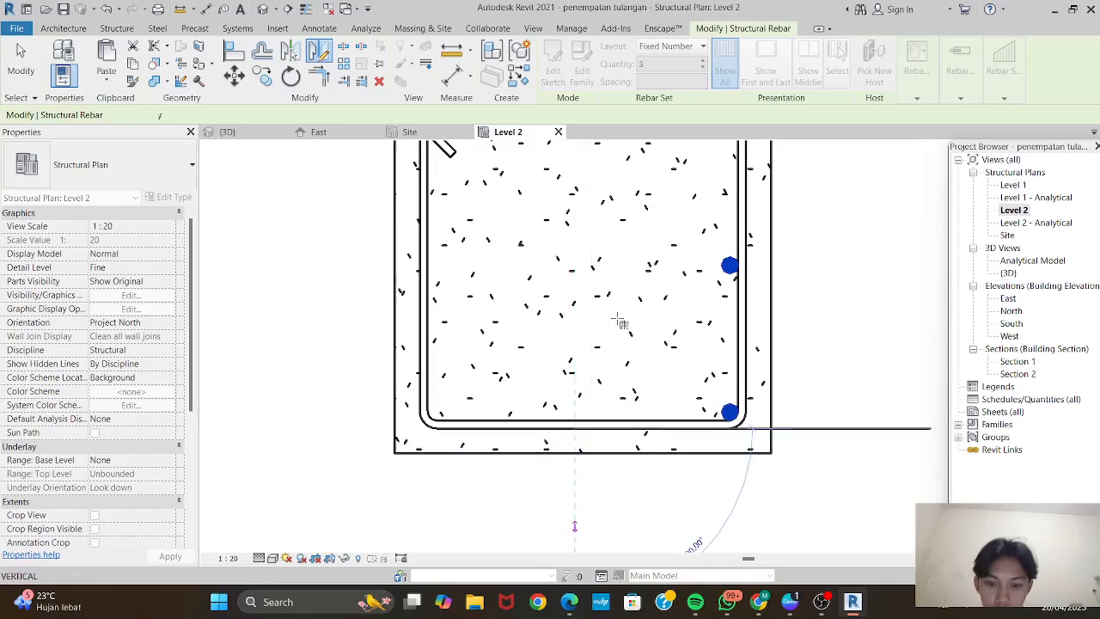
pyautogui.moveTo(584, 497); pyautogui.dragTo(617, 318, button='middle')
pyautogui.click(627, 439)
pyautogui.scroll(-2, 623, 419)
pyautogui.moveTo(638, 361); pyautogui.dragTo(611, 465, button='middle')
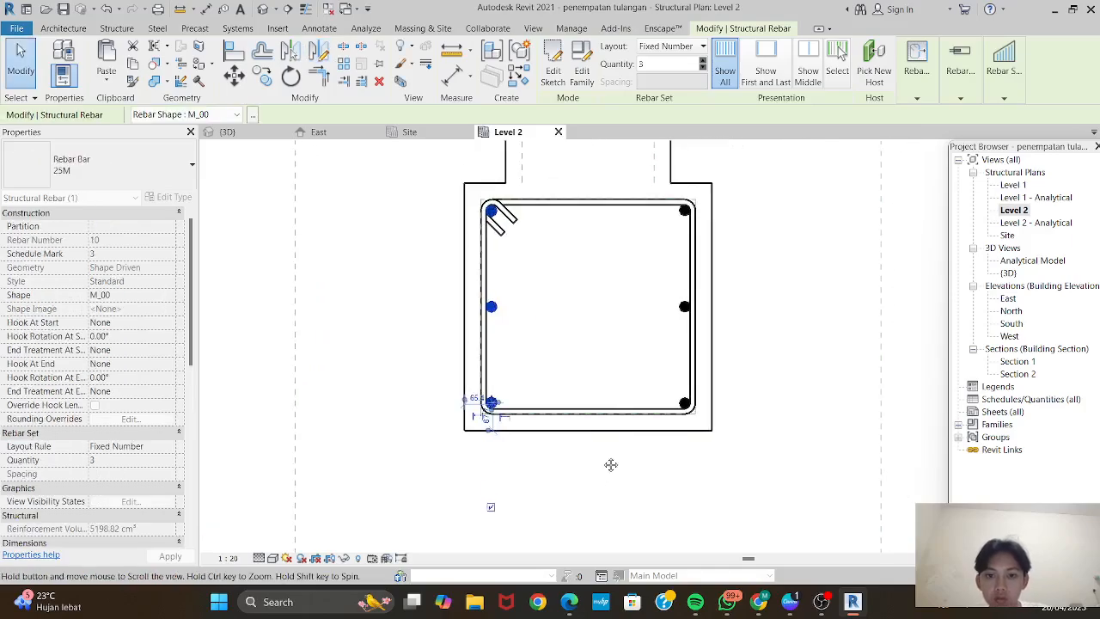
pyautogui.scroll(-1, 610, 465)
pyautogui.click(718, 276)
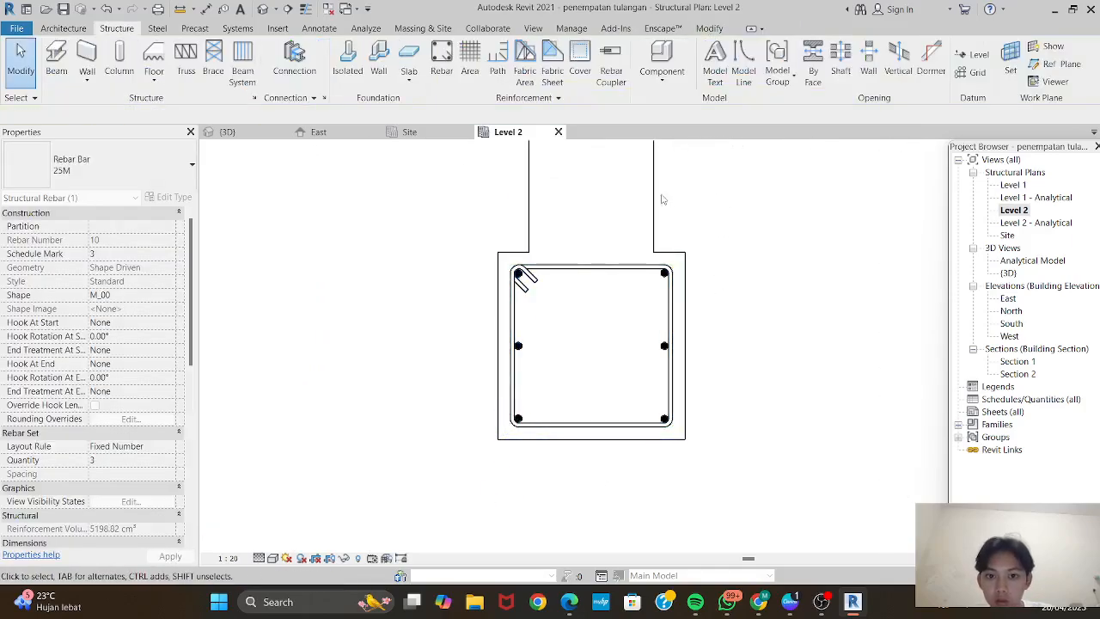
# Place a straight M_00 bar with Perpendicular to Cover orientation along the beam-side stirrup leg of the Level 2 column.
pyautogui.click(668, 253)
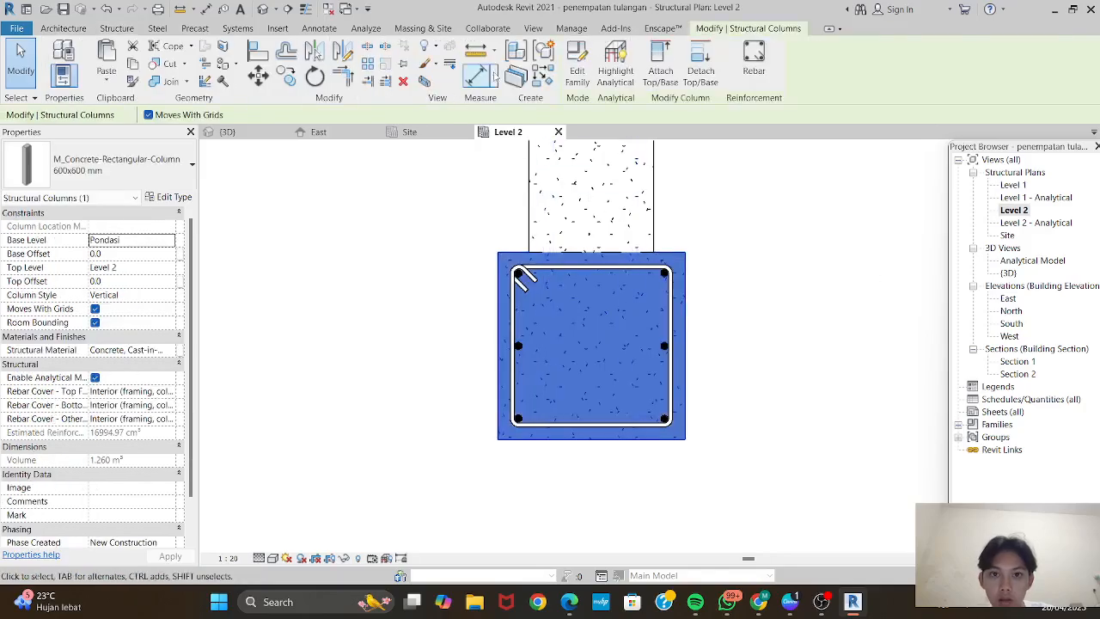
pyautogui.click(753, 59)
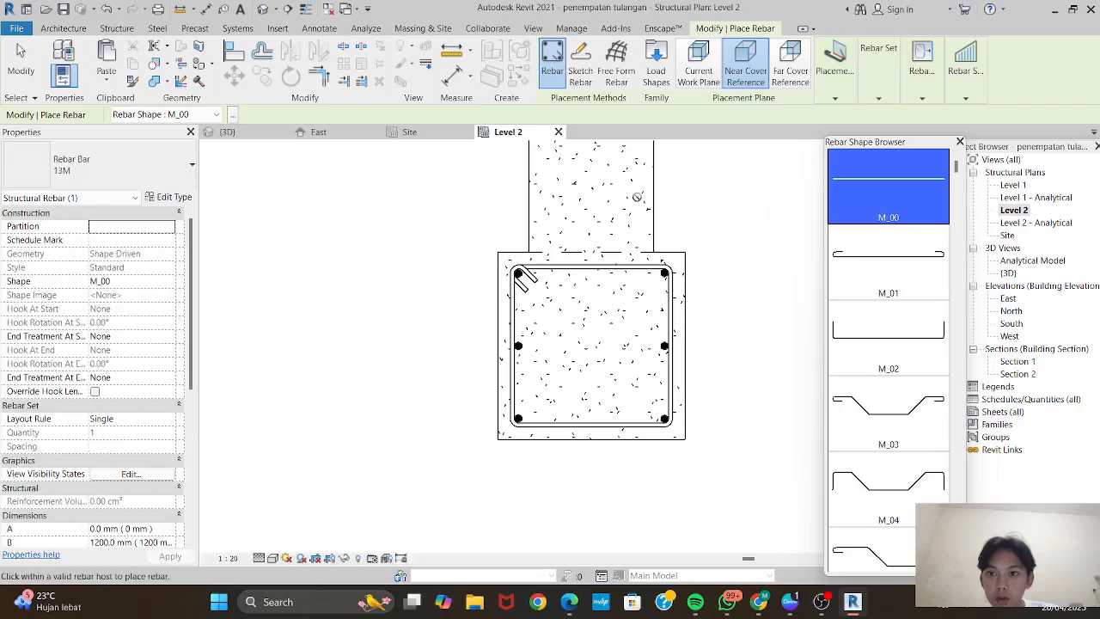
pyautogui.scroll(1, 629, 204)
pyautogui.click(835, 98)
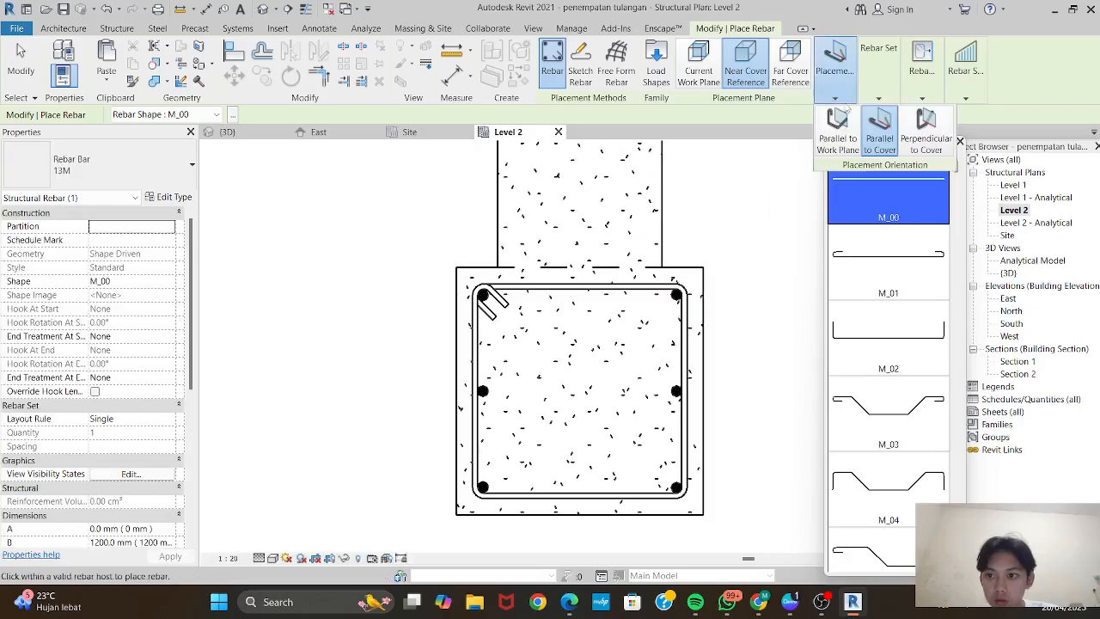
pyautogui.click(925, 129)
pyautogui.scroll(2, 687, 206)
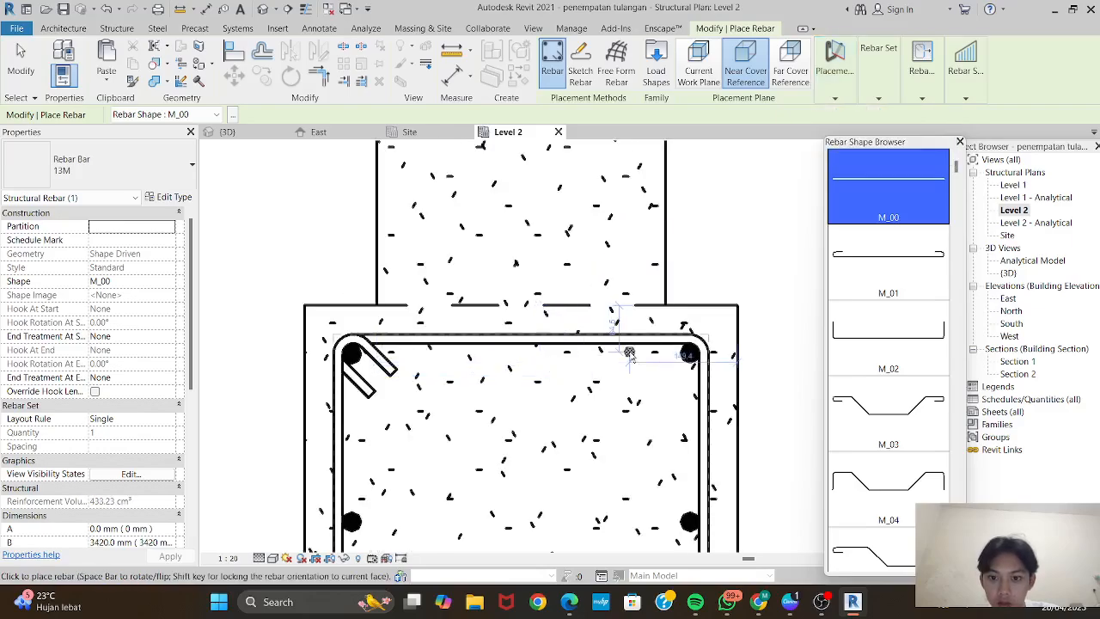
pyautogui.click(629, 353)
pyautogui.press('Escape')
# Array the new beam-side bar with the Fixed Number layout and a quantity of 3, and change its type to 25M.
pyautogui.click(629, 352)
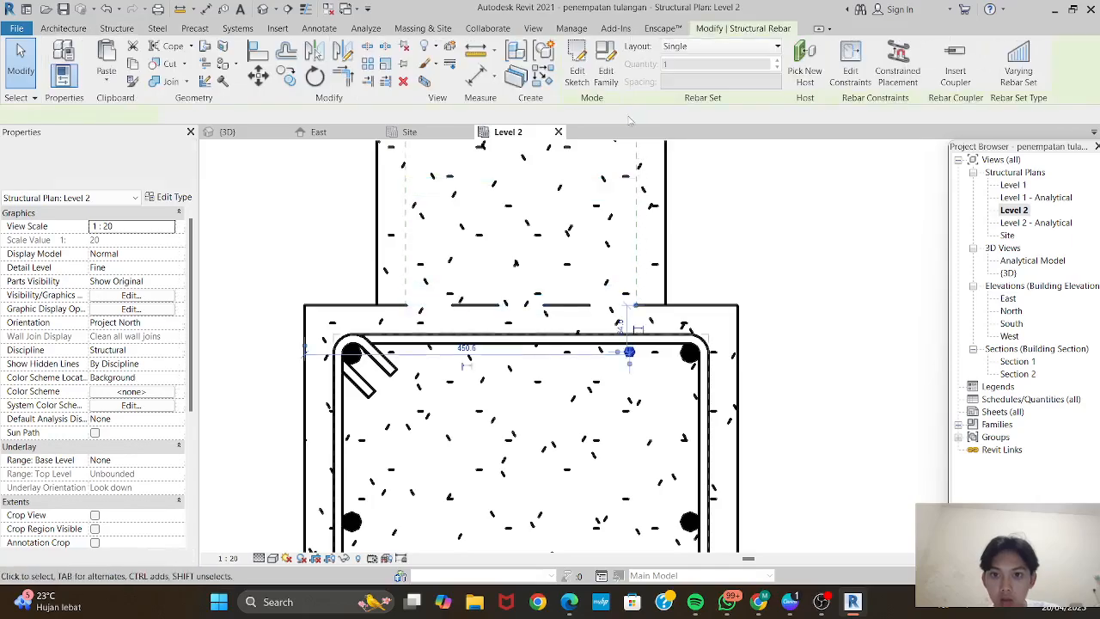
pyautogui.click(713, 46)
pyautogui.click(689, 81)
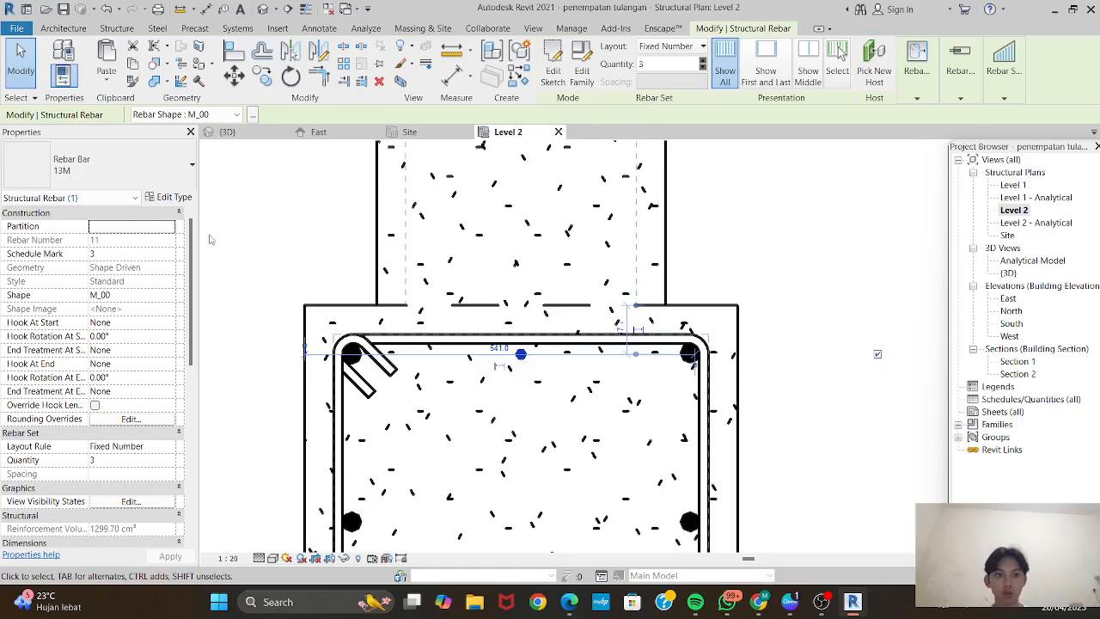
pyautogui.click(104, 165)
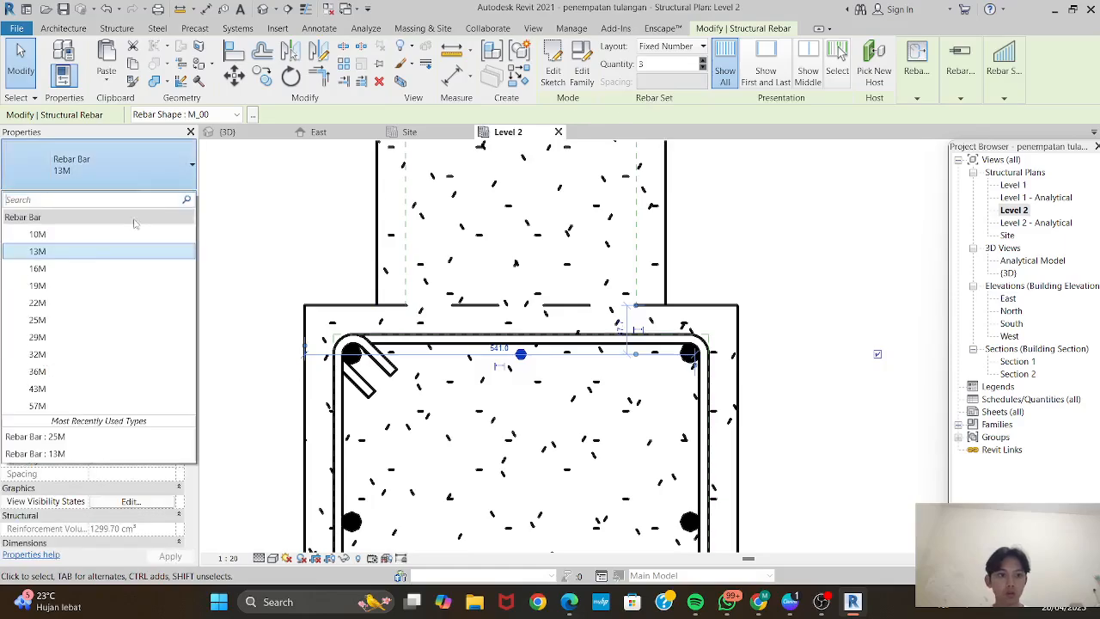
pyautogui.click(51, 319)
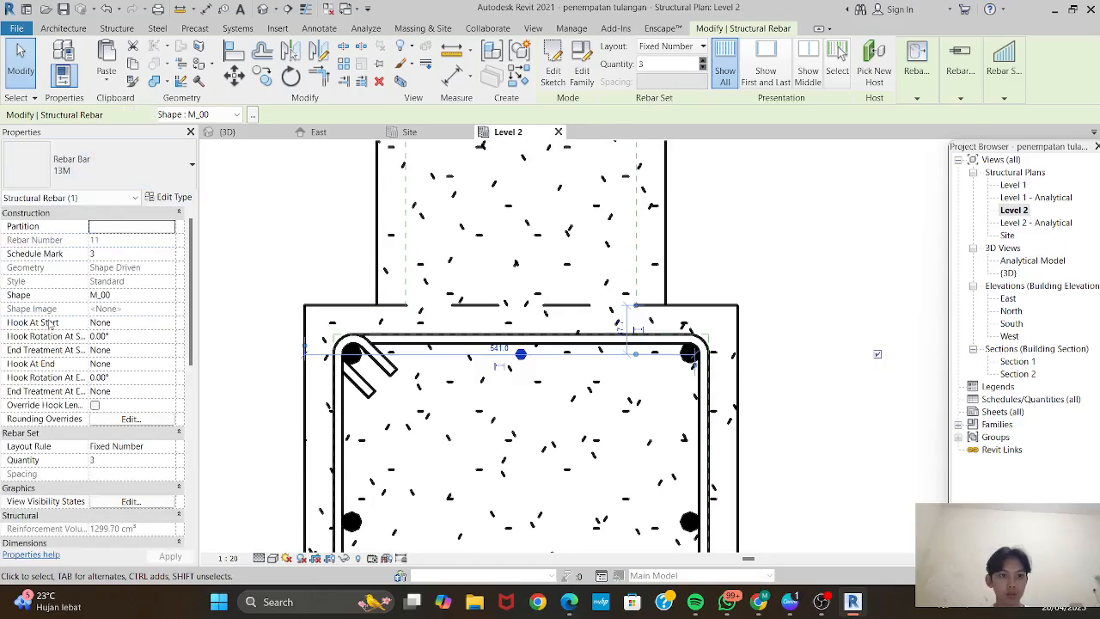
pyautogui.click(339, 225)
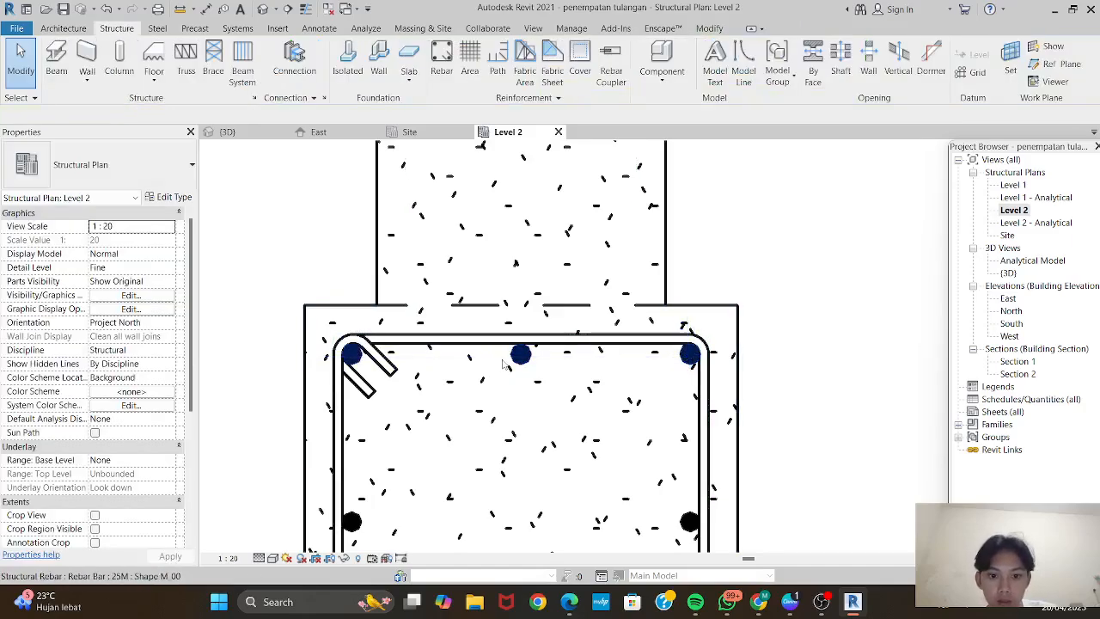
pyautogui.click(505, 365)
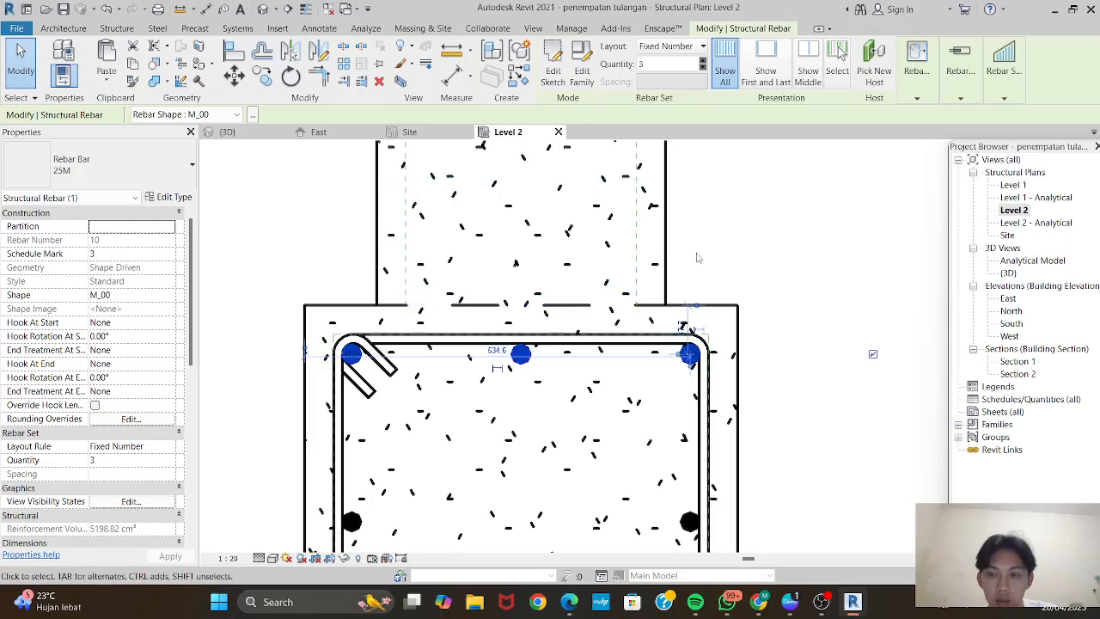
pyautogui.press('Escape')
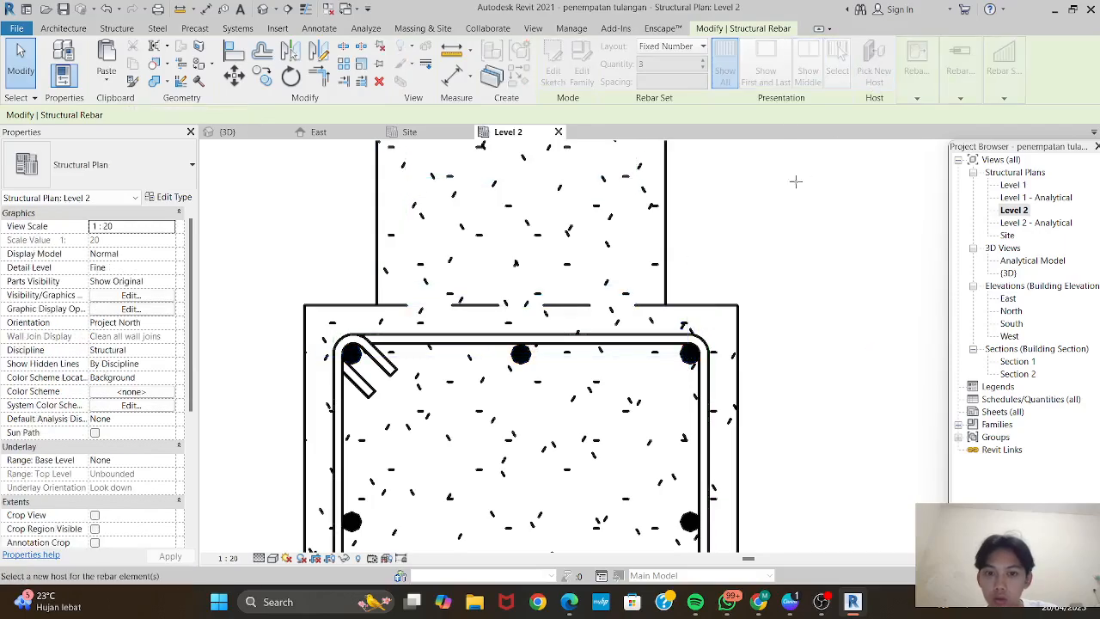
pyautogui.click(107, 10)
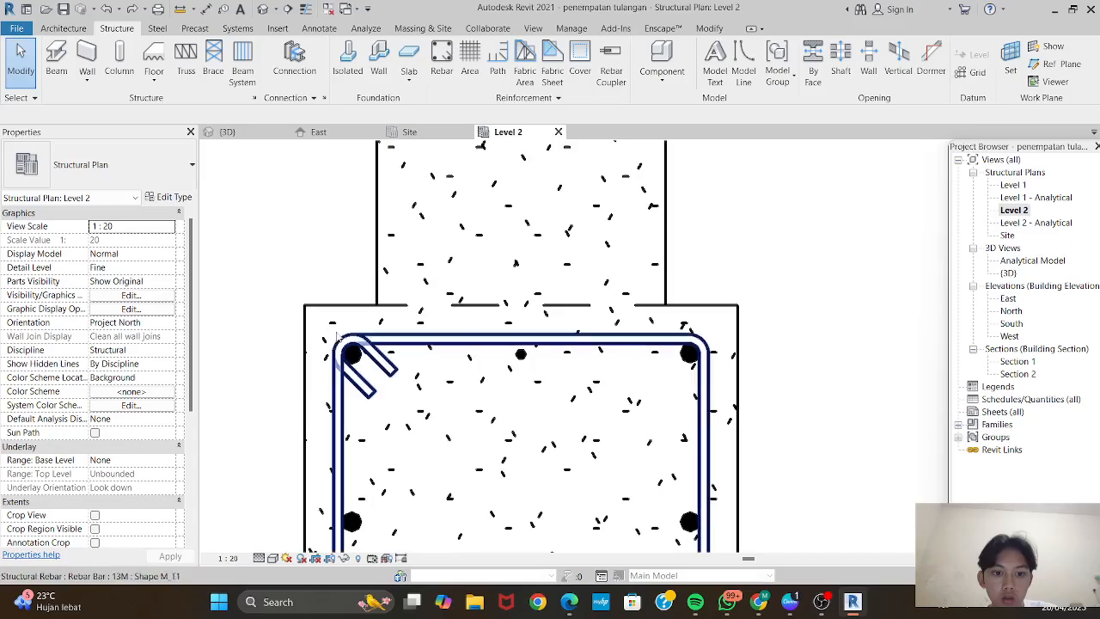
pyautogui.click(131, 10)
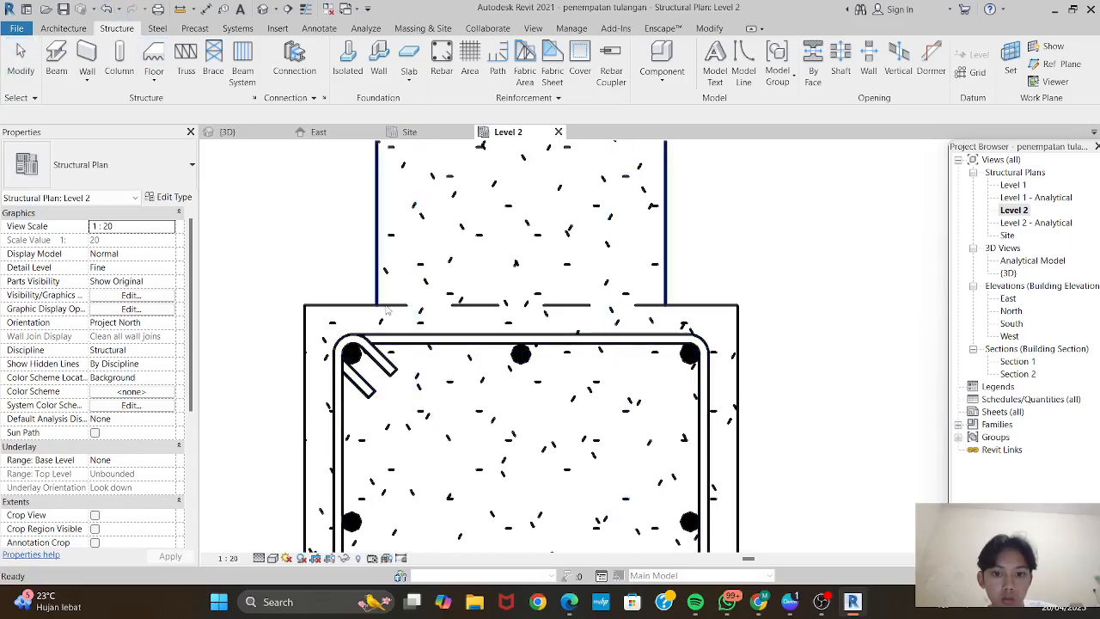
# Constrain the bar segment of the beam-side 25M set to the adjacent stirrup leg.
pyautogui.click(510, 364)
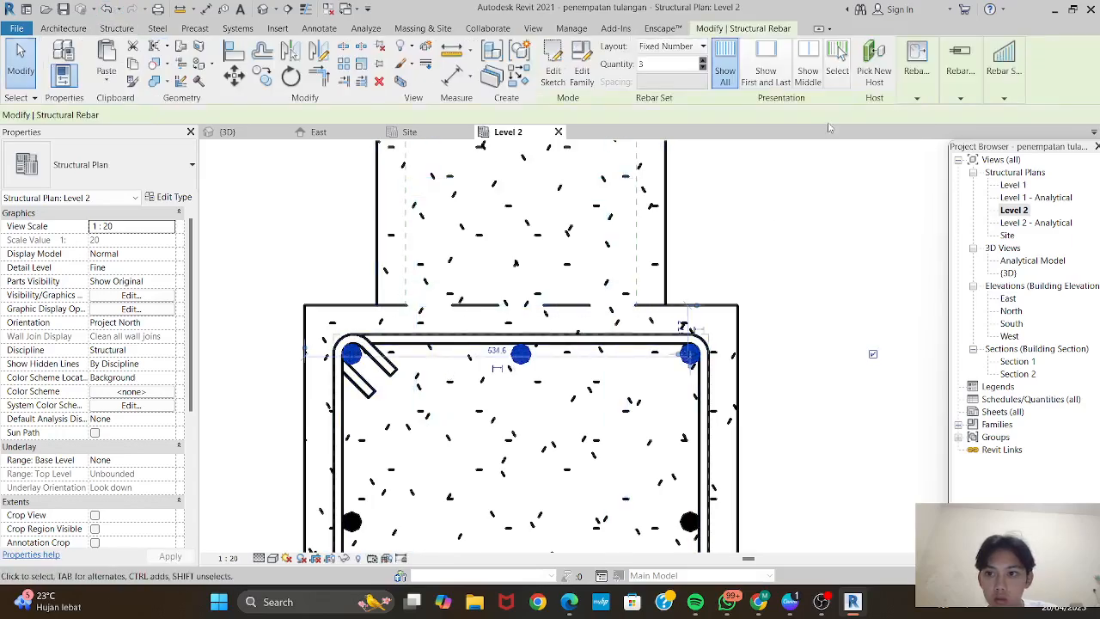
pyautogui.click(916, 67)
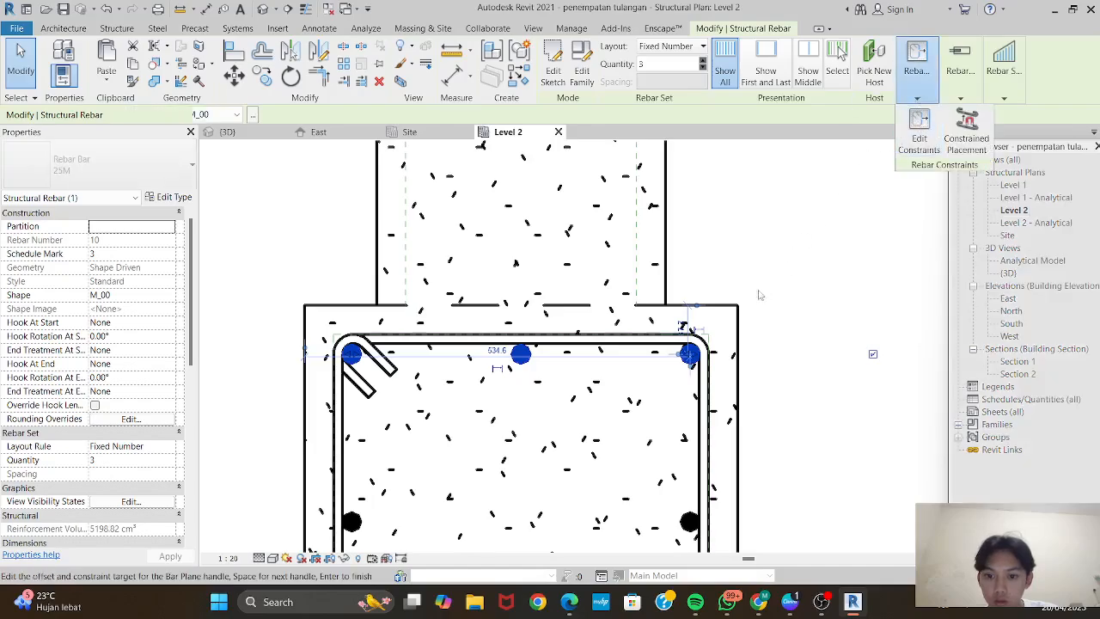
pyautogui.scroll(3, 702, 351)
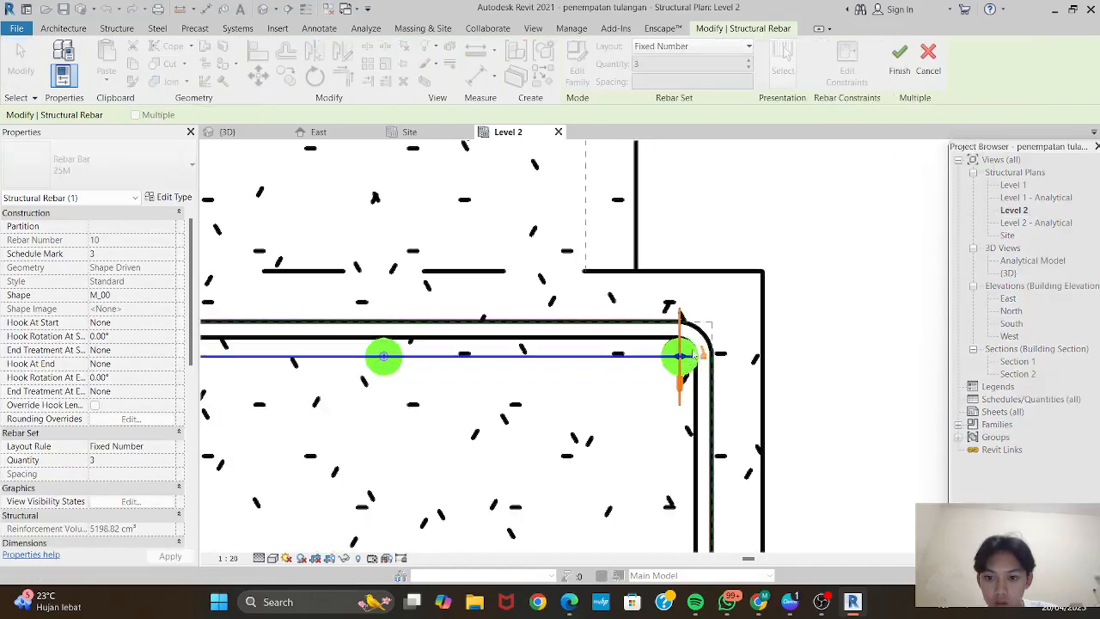
pyautogui.moveTo(516, 371); pyautogui.dragTo(699, 369, button='middle')
pyautogui.scroll(-1, 699, 369)
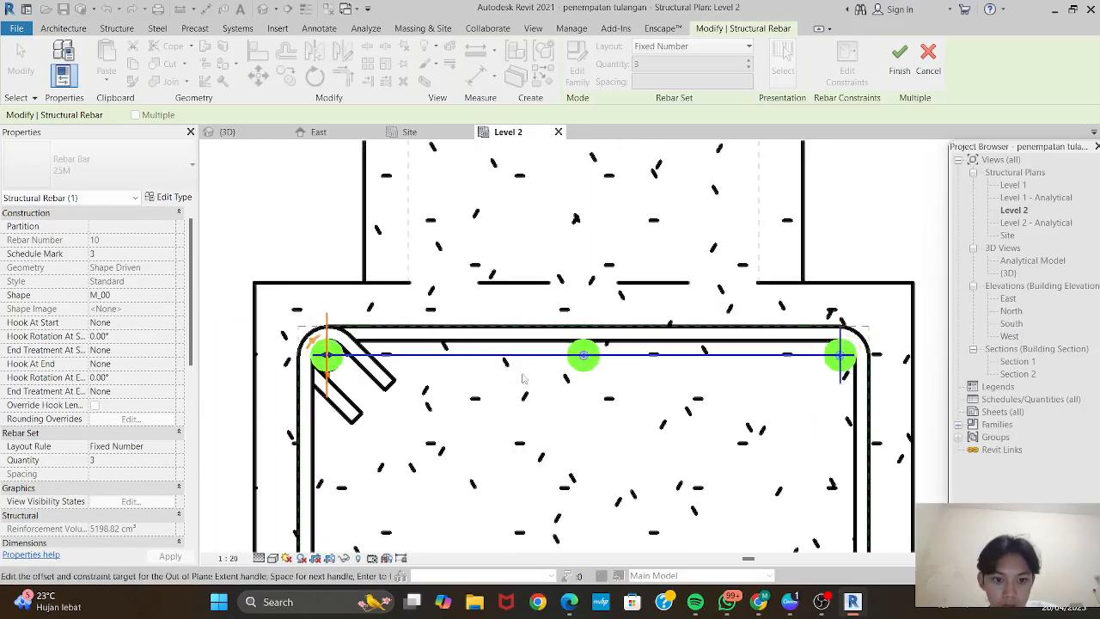
pyautogui.click(568, 354)
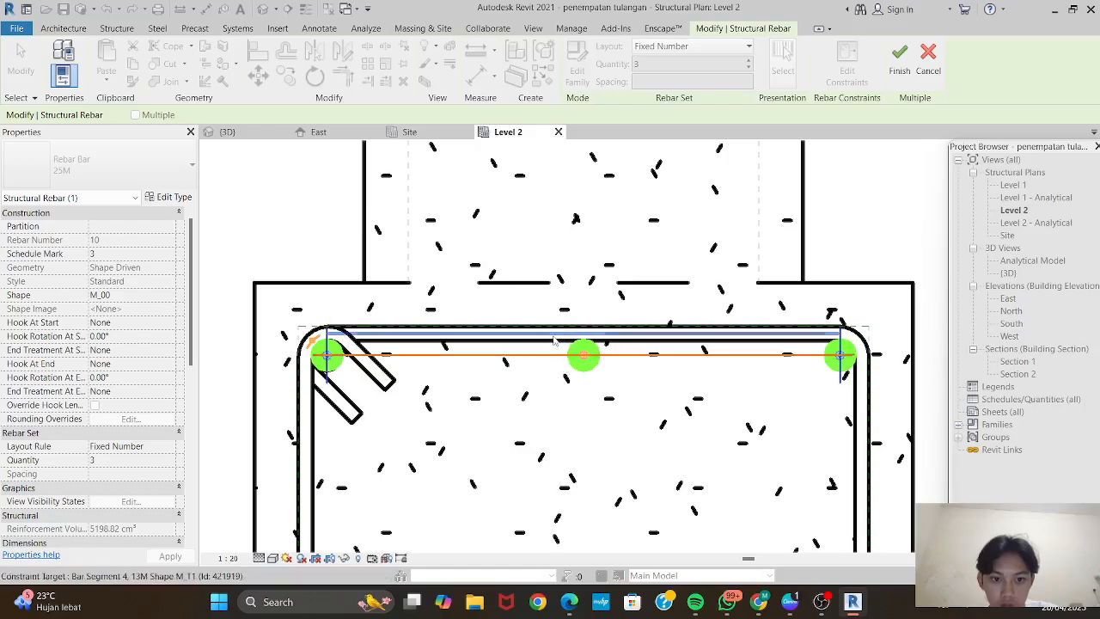
pyautogui.click(554, 335)
pyautogui.scroll(-2, 541, 340)
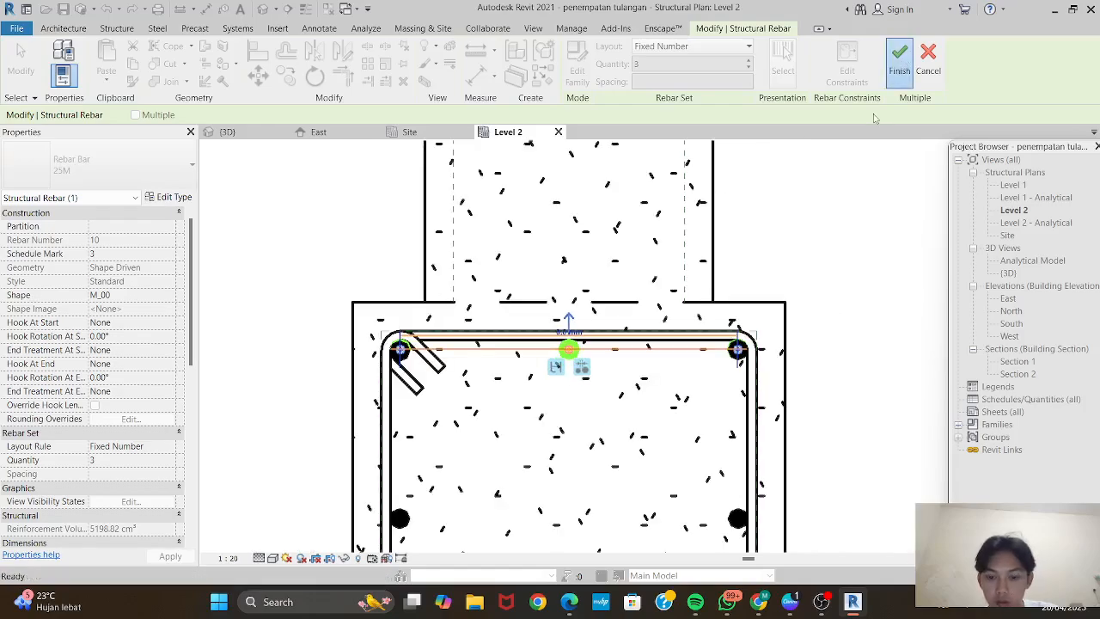
pyautogui.click(829, 284)
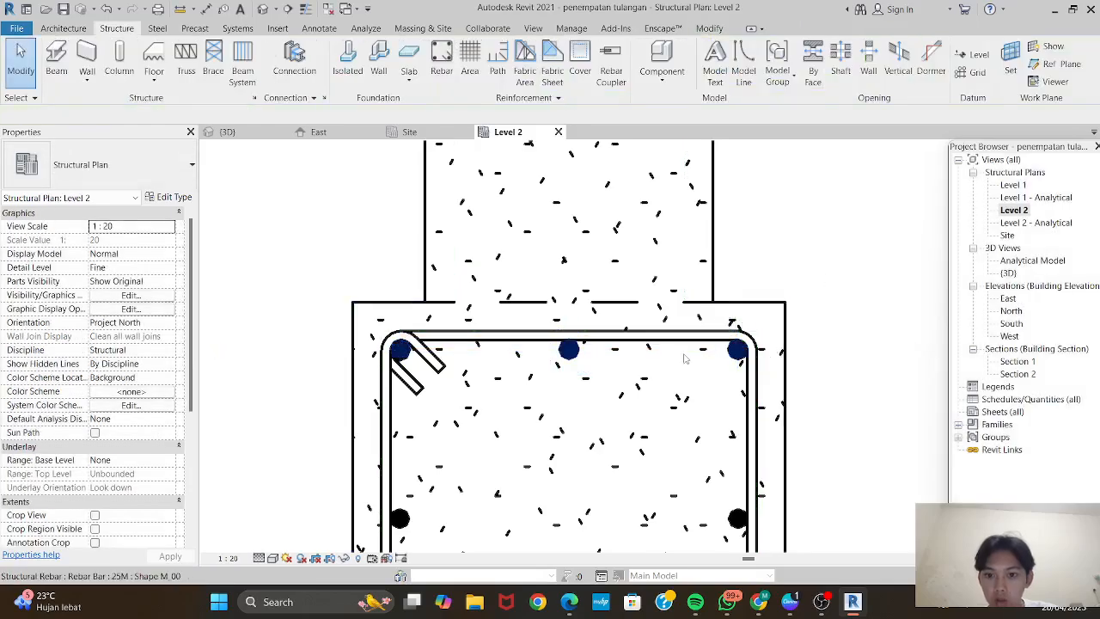
# Exclude the end bar at the stirrup's hooked corner from the beam-side 25M set.
pyautogui.click(573, 364)
pyautogui.press('Escape')
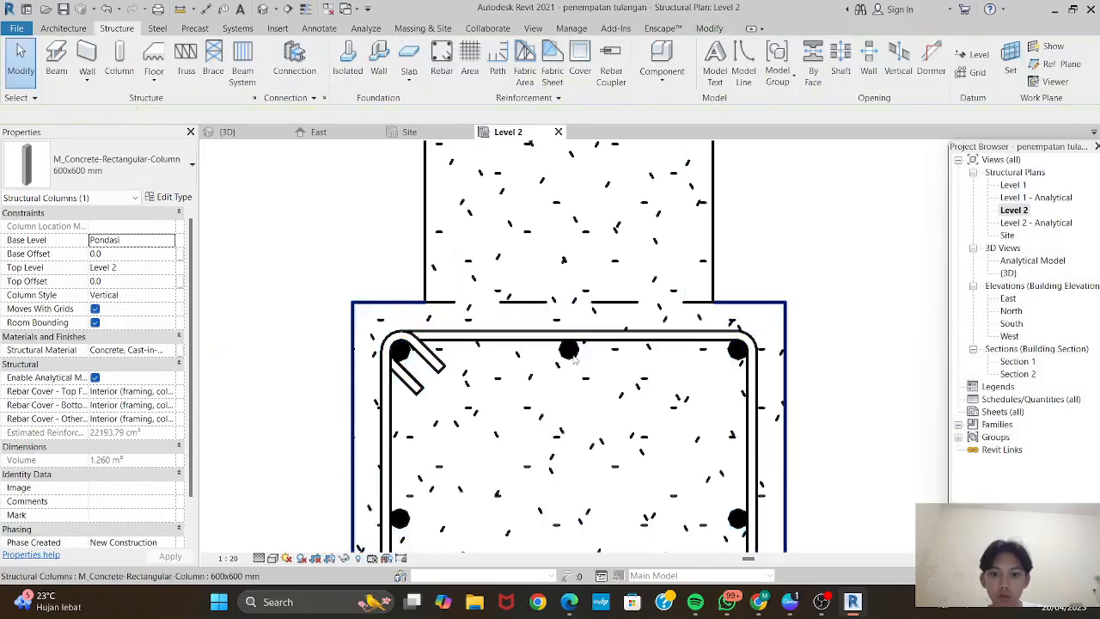
pyautogui.click(579, 352)
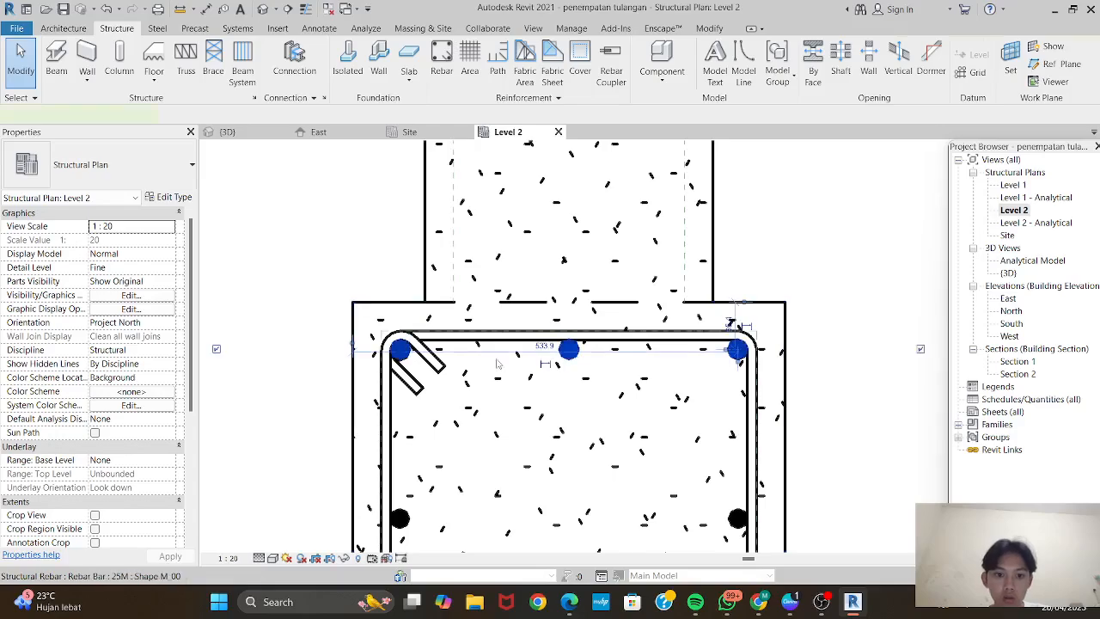
pyautogui.click(217, 350)
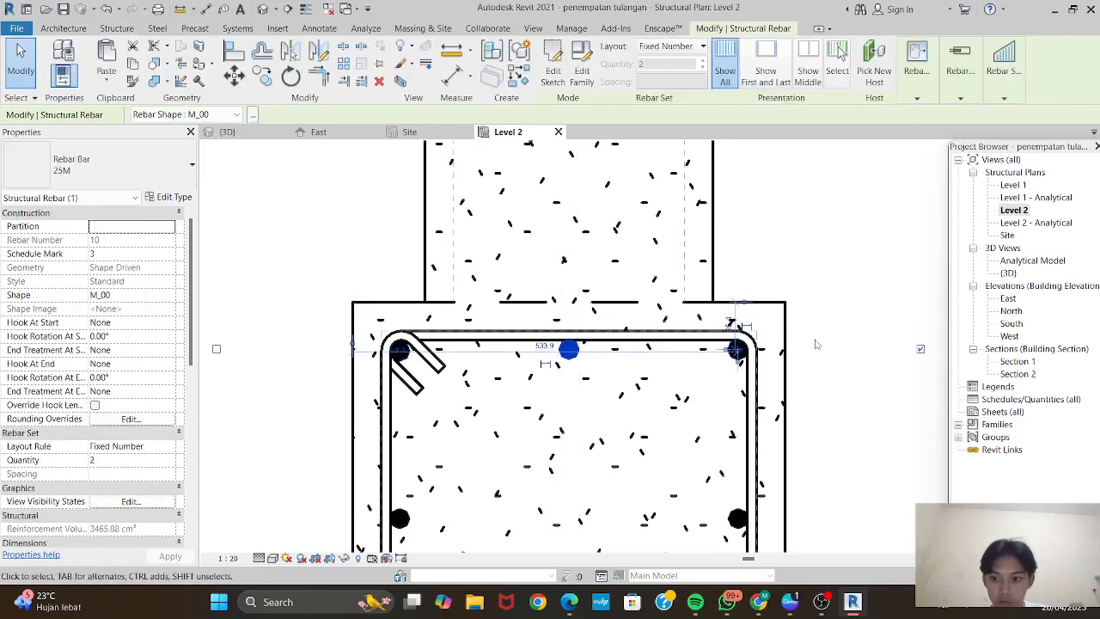
# Exclude the remaining end bar from the beam-side 25M set, leaving only its middle bar.
pyautogui.click(845, 242)
pyautogui.scroll(-2, 779, 246)
pyautogui.moveTo(822, 379); pyautogui.dragTo(822, 333, button='middle')
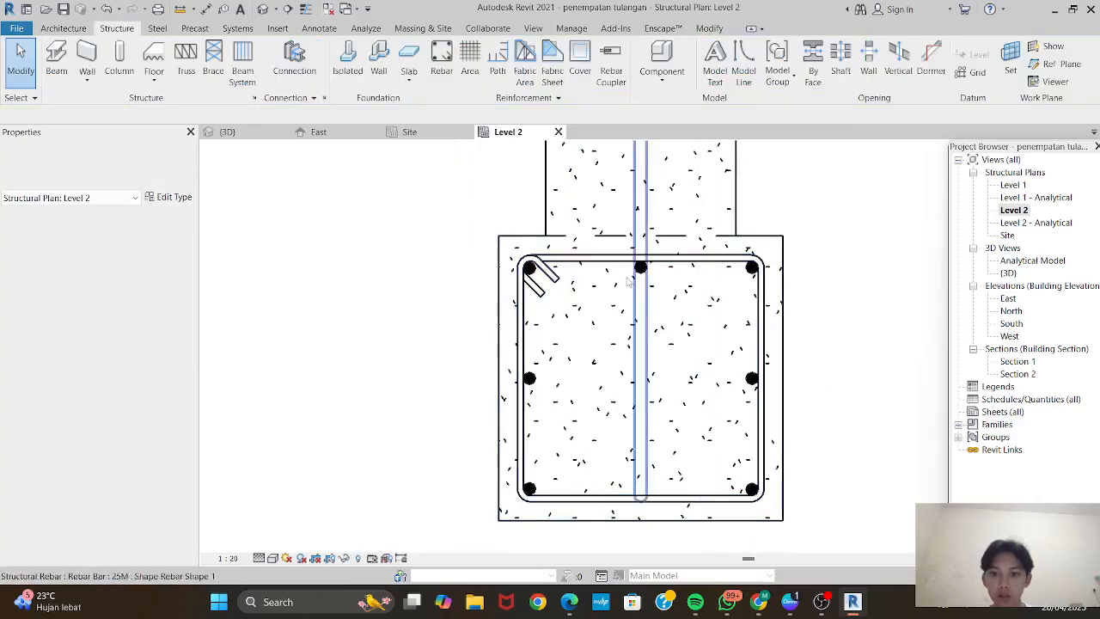
# Mirror a copy of the beam-side middle 25M bar about the column's horizontal centre axis to the side opposite the beam.
pyautogui.click(640, 266)
pyautogui.press('Escape')
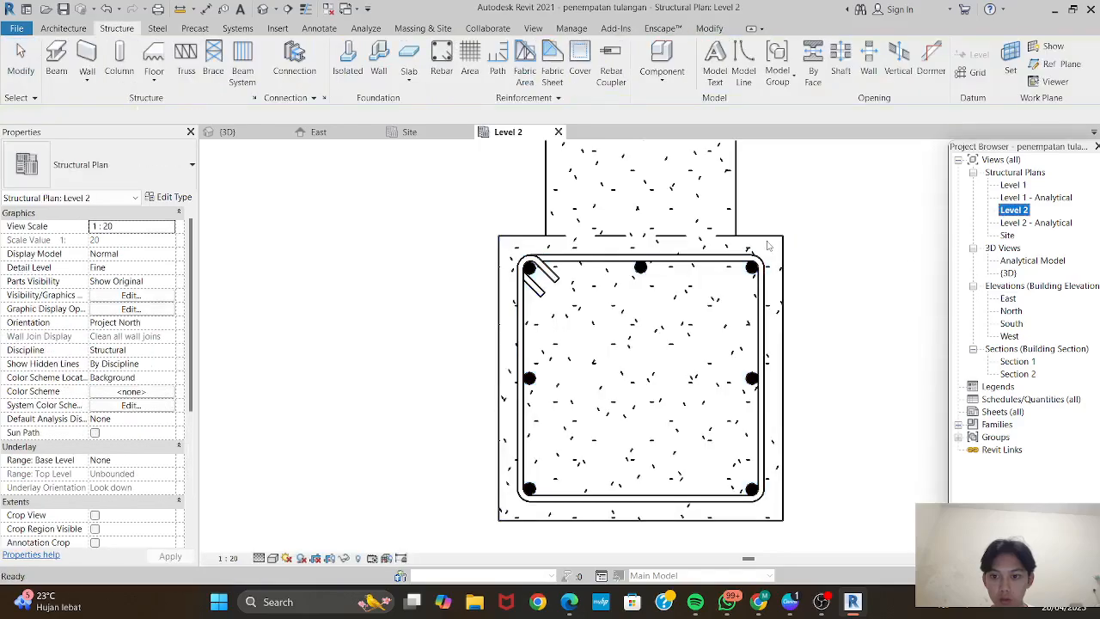
pyautogui.click(781, 247)
pyautogui.press('Escape')
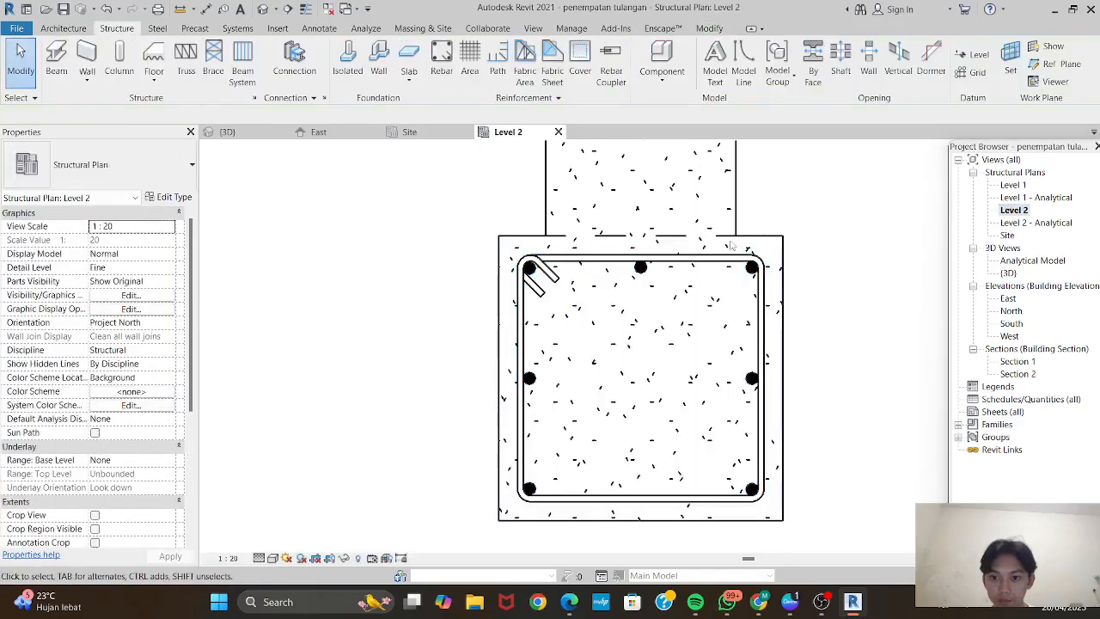
pyautogui.click(656, 271)
pyautogui.press('Escape')
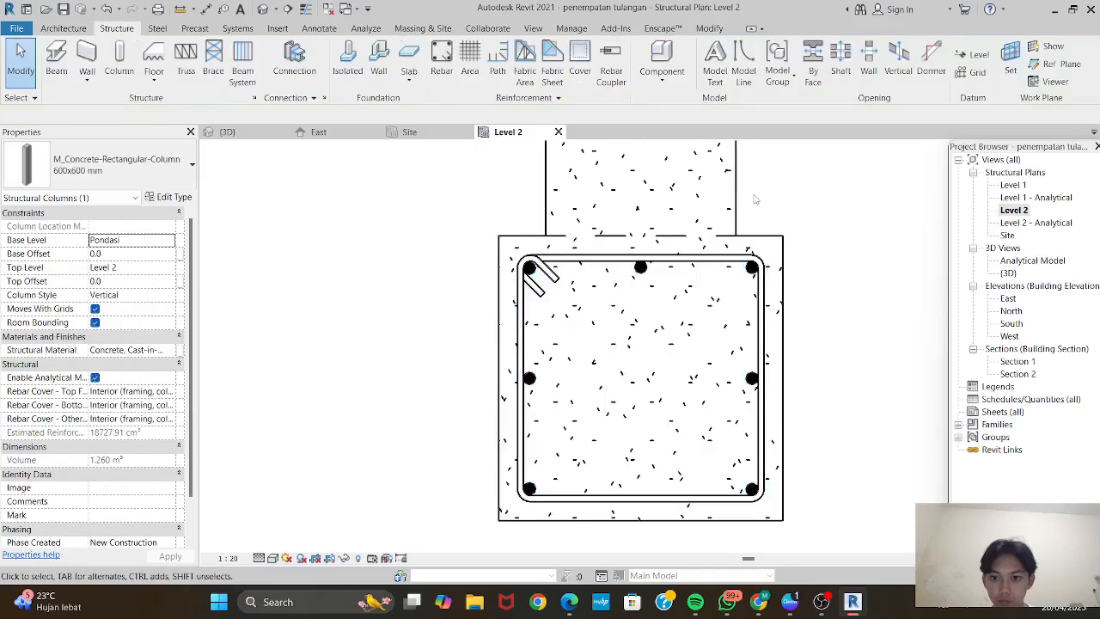
pyautogui.click(639, 267)
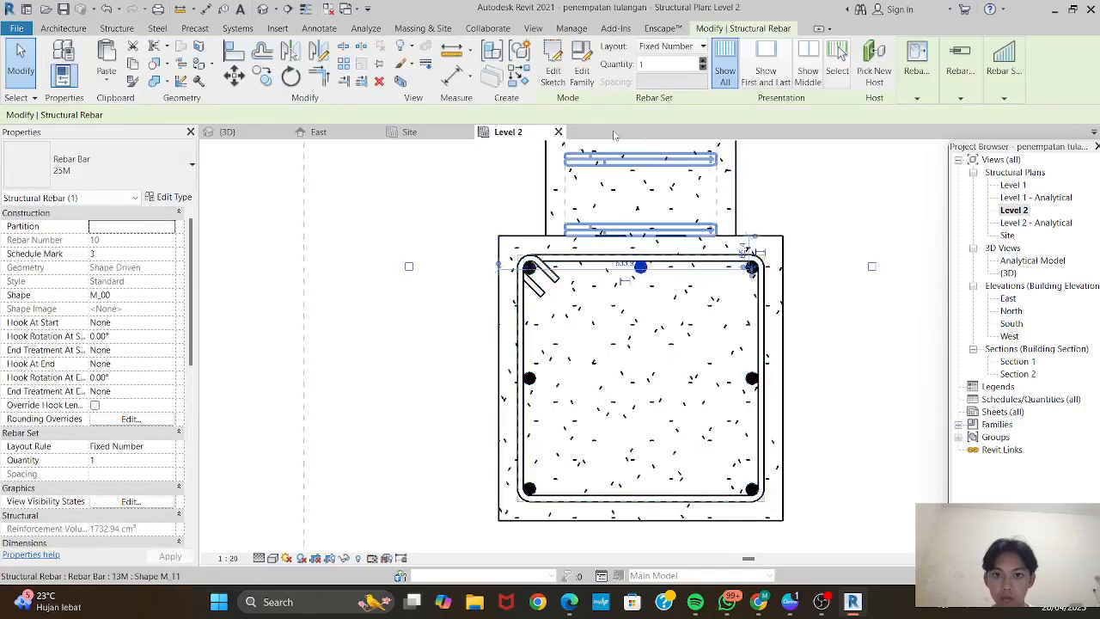
pyautogui.click(314, 52)
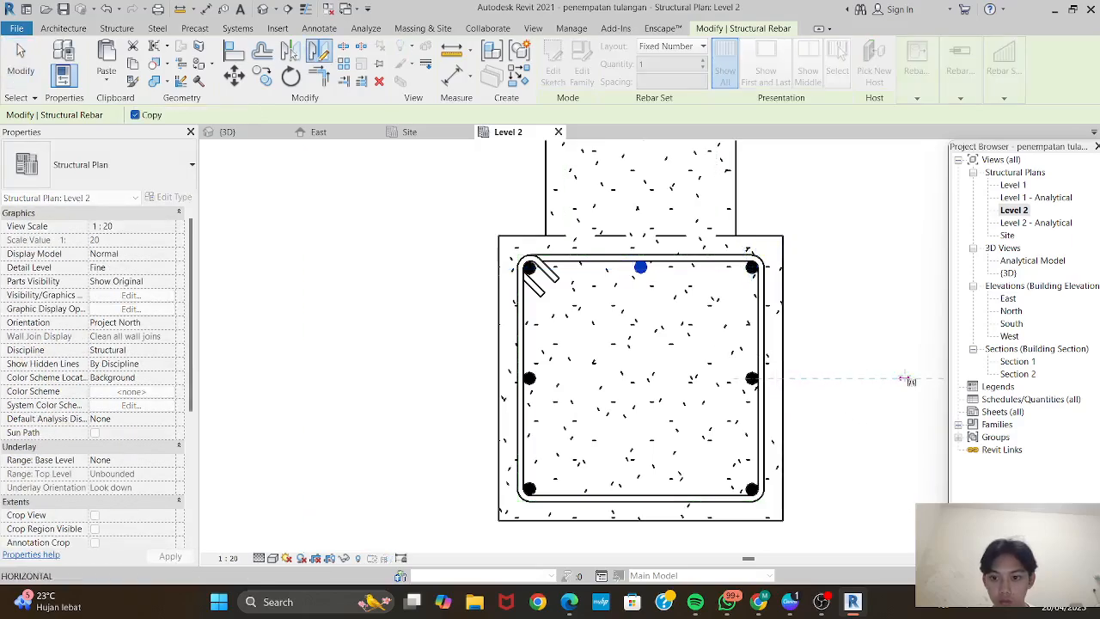
pyautogui.click(829, 463)
pyautogui.moveTo(835, 415); pyautogui.dragTo(827, 383, button='middle')
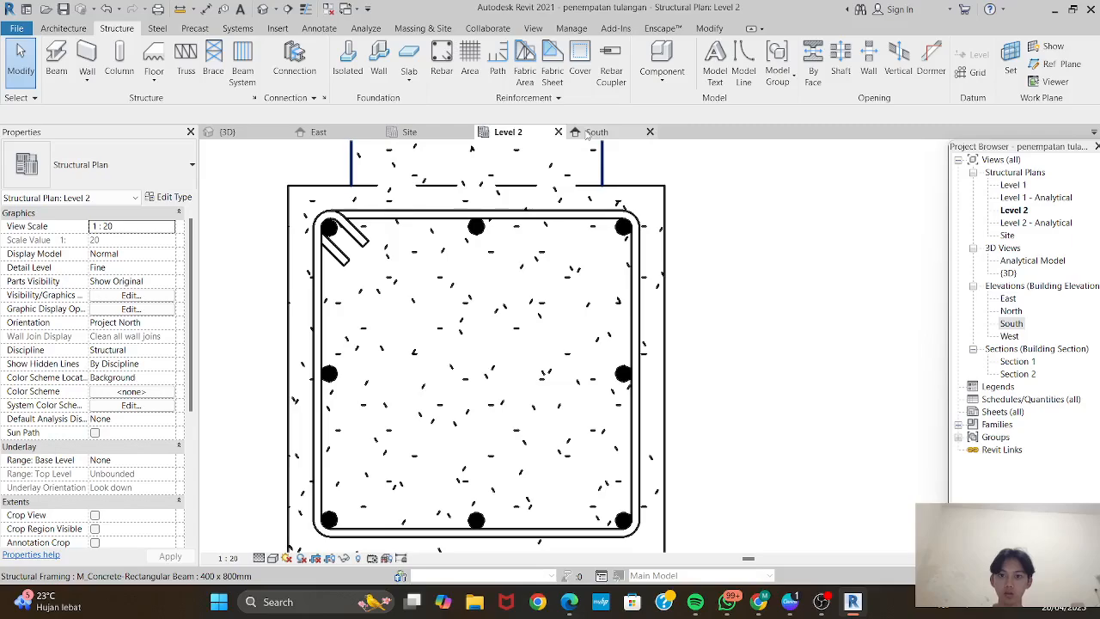
# In the South elevation, set the start hook of the column's east-side vertical 25M set to Standard - 90 deg.
pyautogui.click(588, 132)
pyautogui.scroll(5, 550, 407)
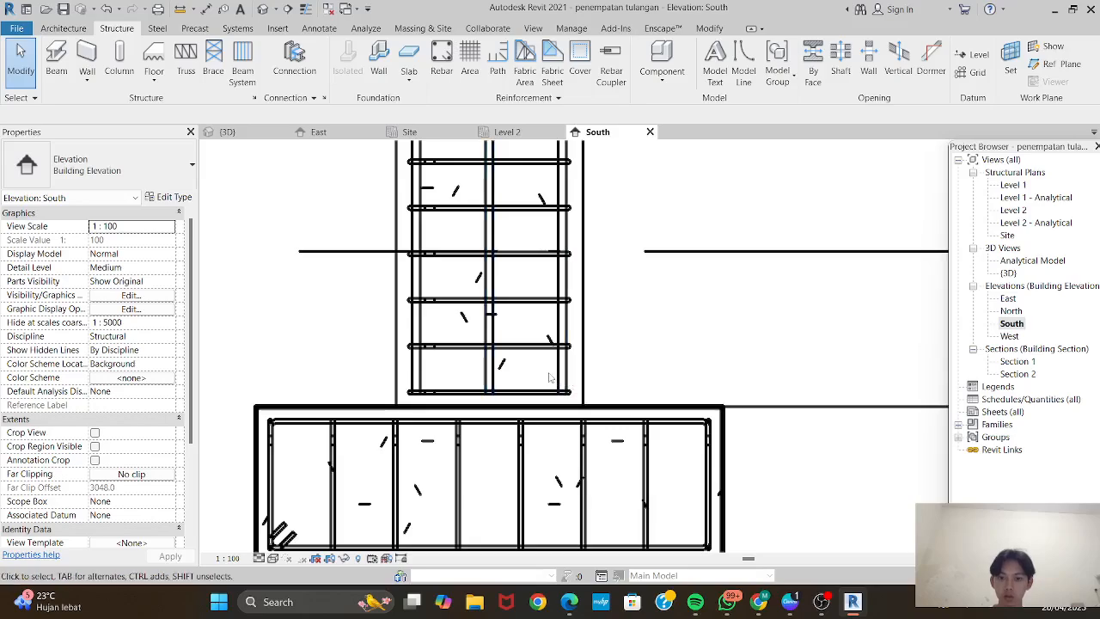
pyautogui.click(560, 378)
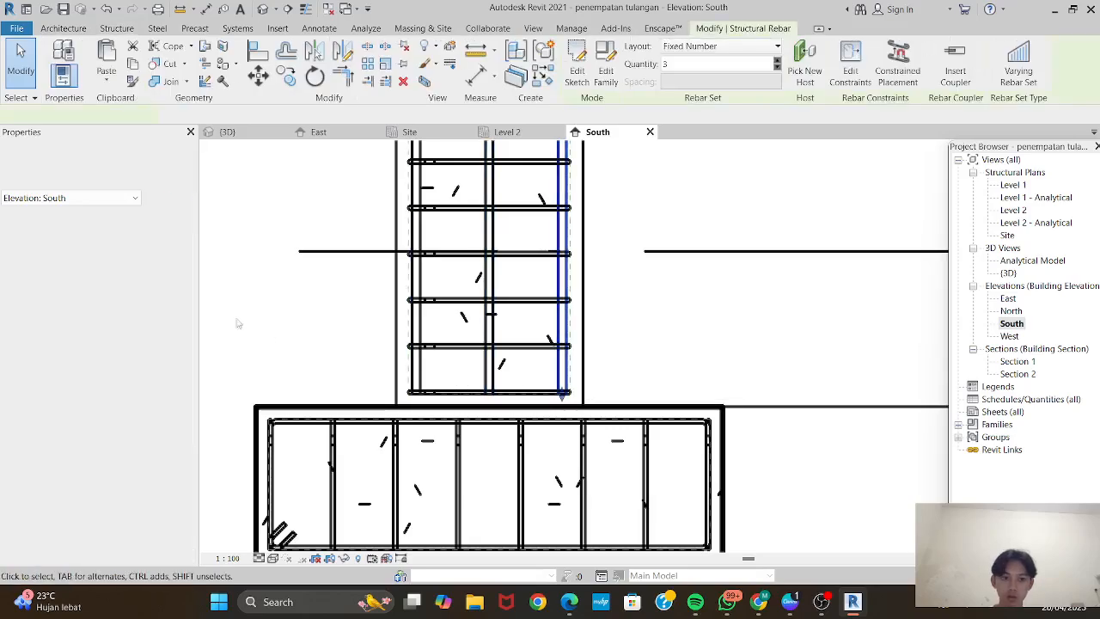
pyautogui.click(126, 323)
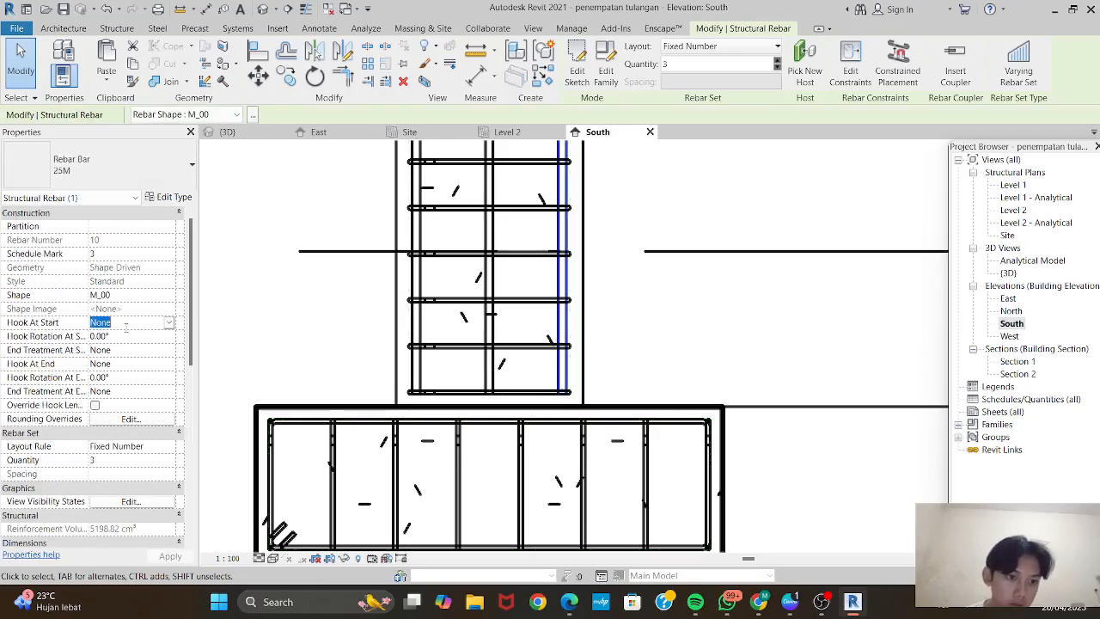
pyautogui.click(170, 324)
pyautogui.click(167, 347)
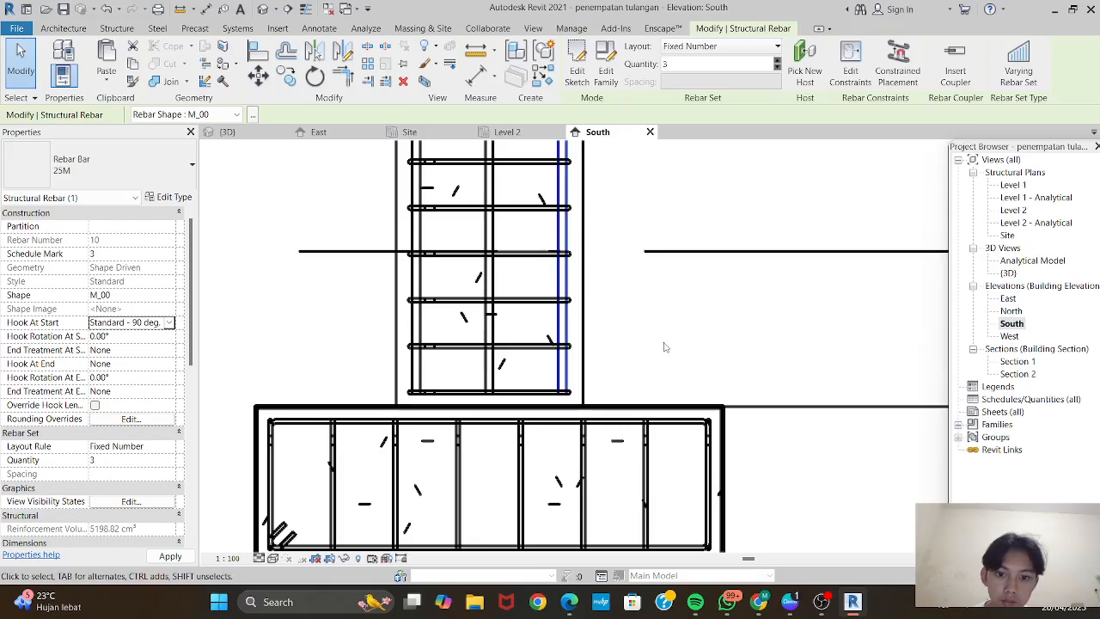
pyautogui.scroll(-2, 667, 372)
pyautogui.scroll(3, 609, 410)
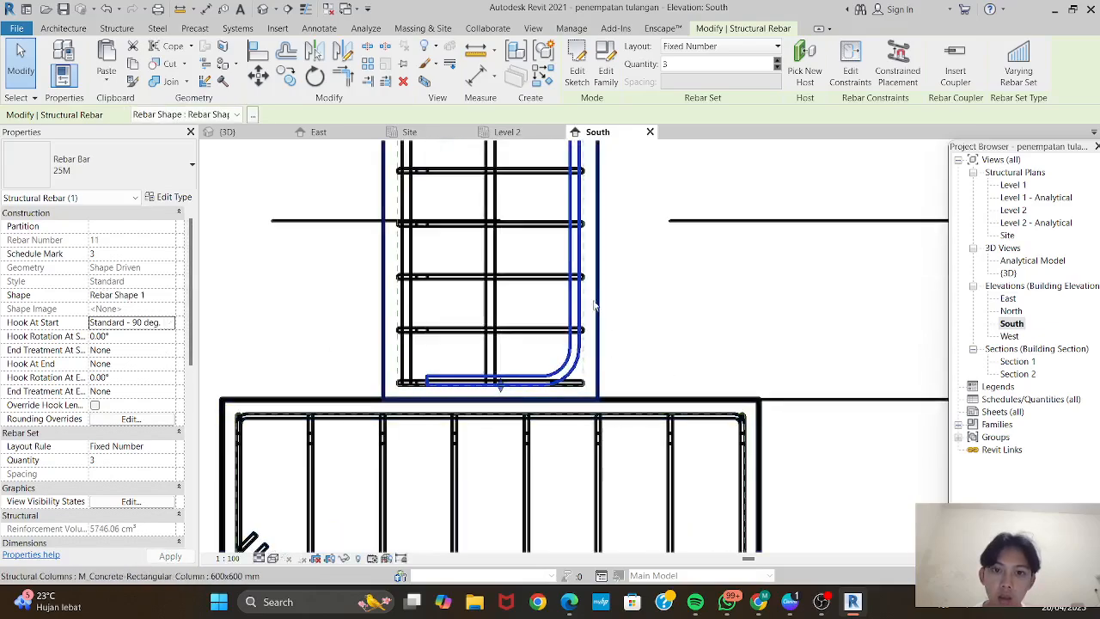
pyautogui.press('Escape')
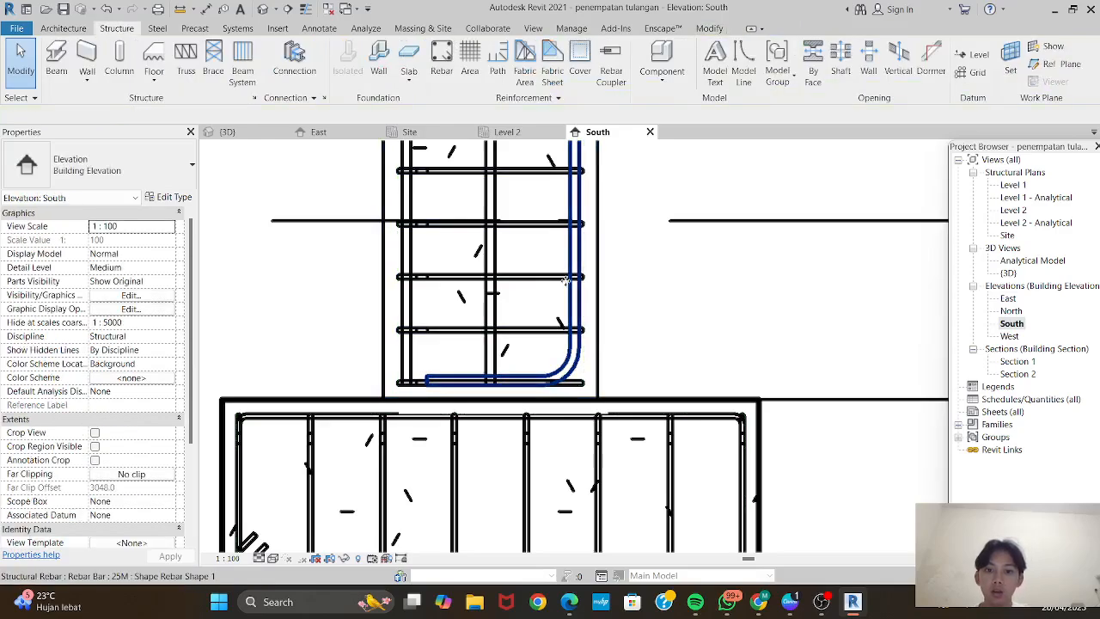
pyautogui.moveTo(724, 437); pyautogui.dragTo(765, 340, button='middle')
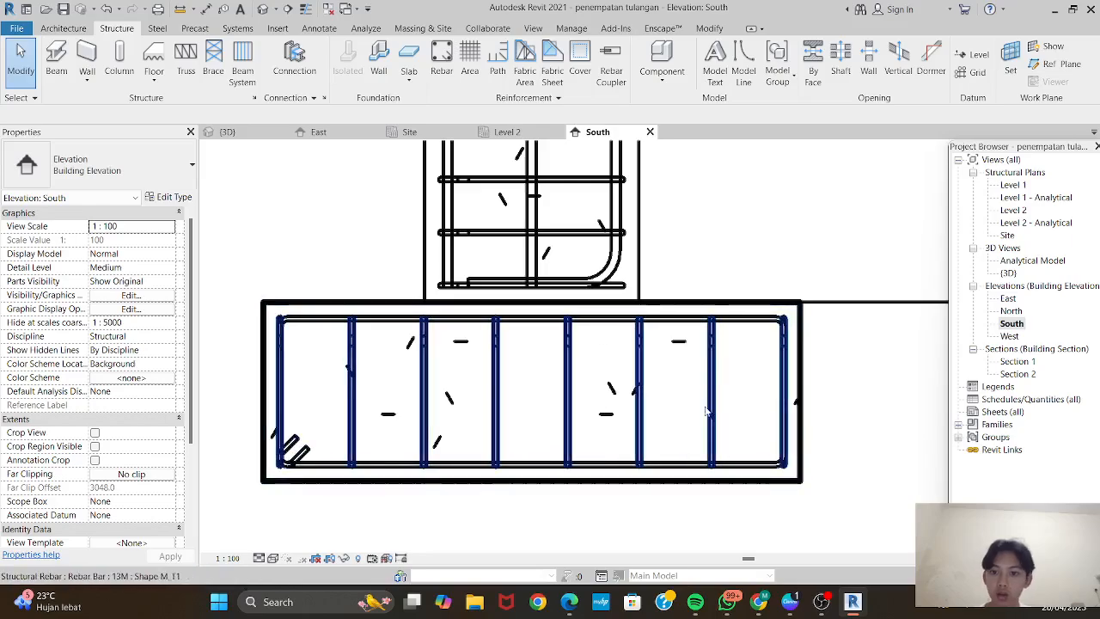
# In the Level 2 plan, mirror a copy of the hooked 25M set about the east stirrup leg so its hooks point outward.
pyautogui.click(518, 132)
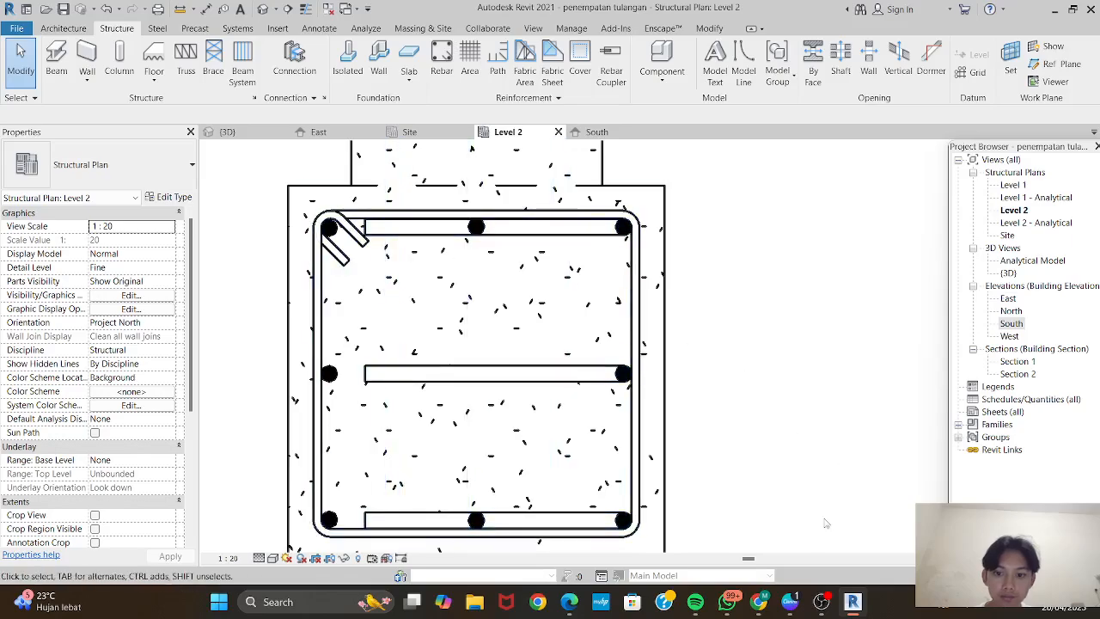
pyautogui.moveTo(724, 513); pyautogui.dragTo(603, 503)
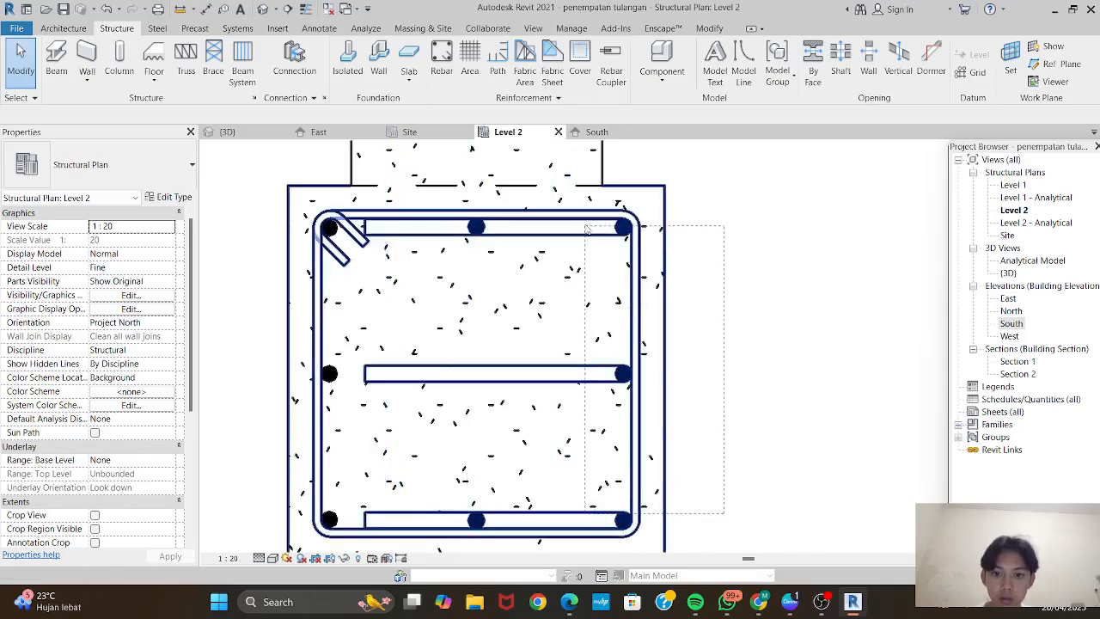
pyautogui.moveTo(586, 223); pyautogui.dragTo(586, 224)
pyautogui.click(705, 302)
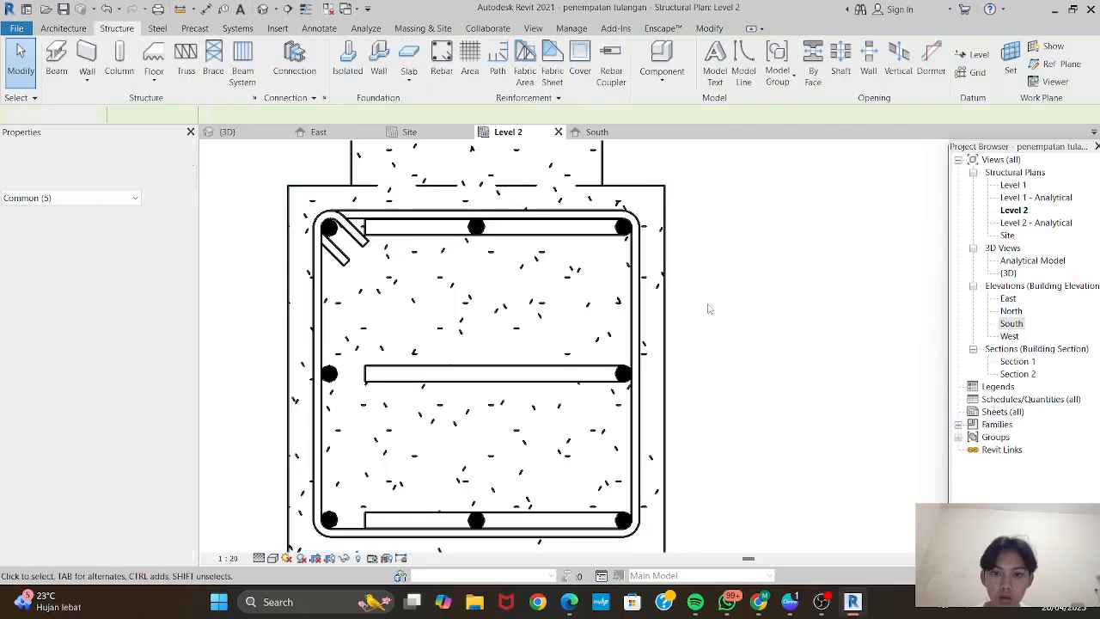
pyautogui.click(596, 132)
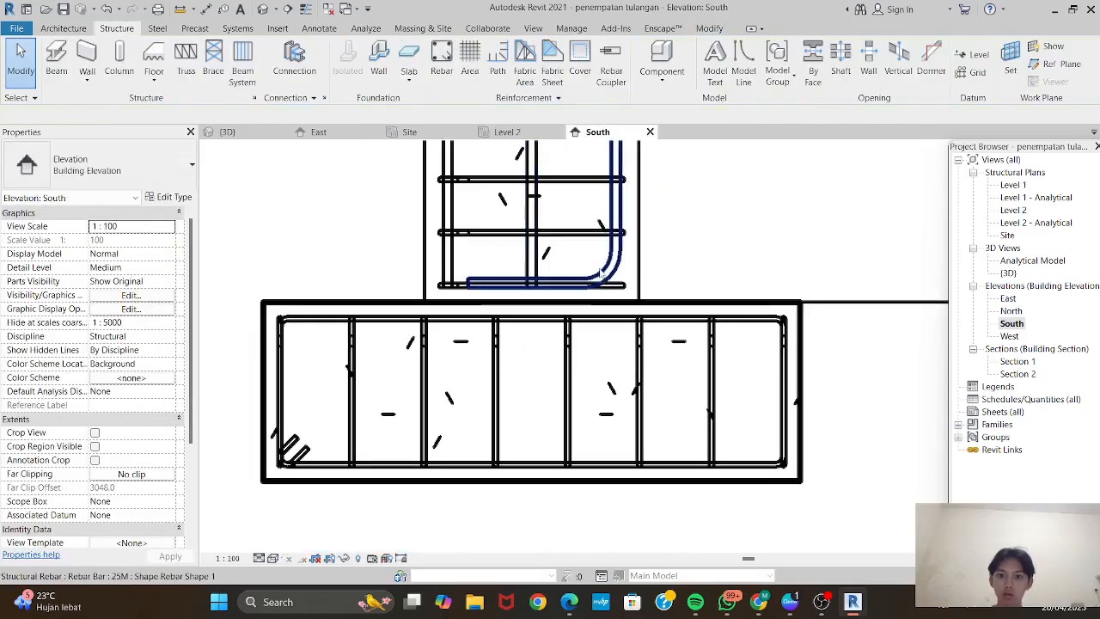
pyautogui.click(601, 273)
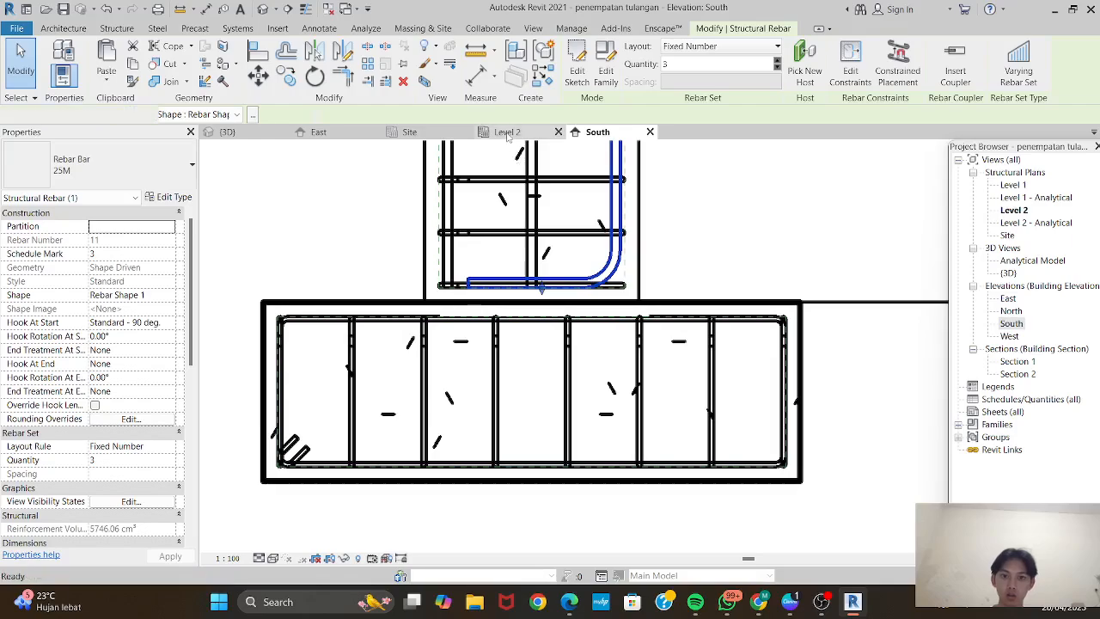
pyautogui.click(507, 131)
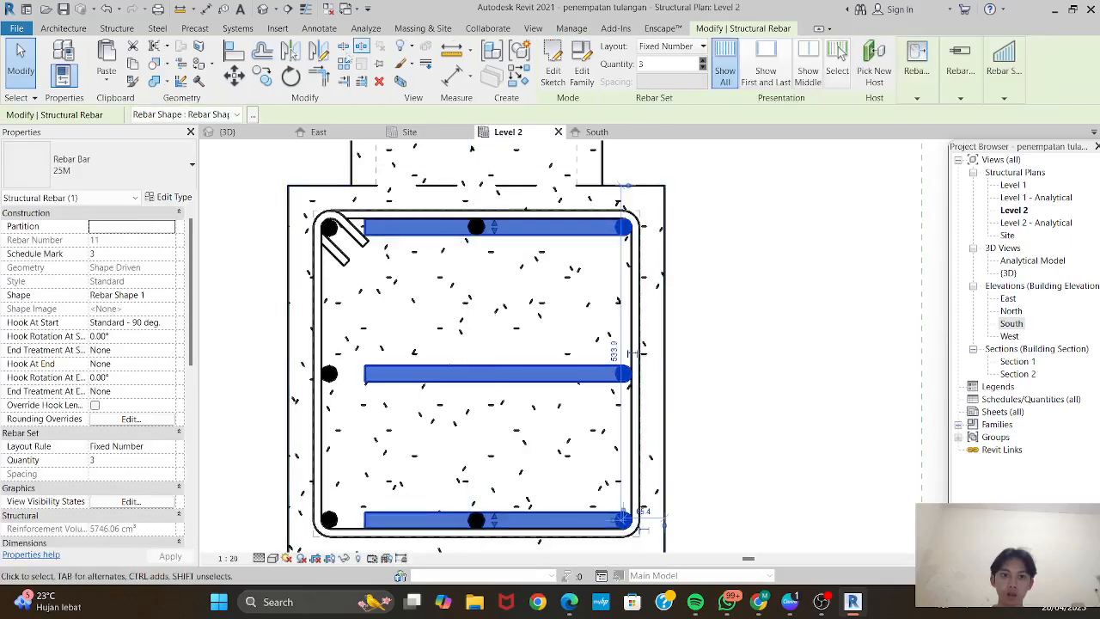
pyautogui.click(317, 50)
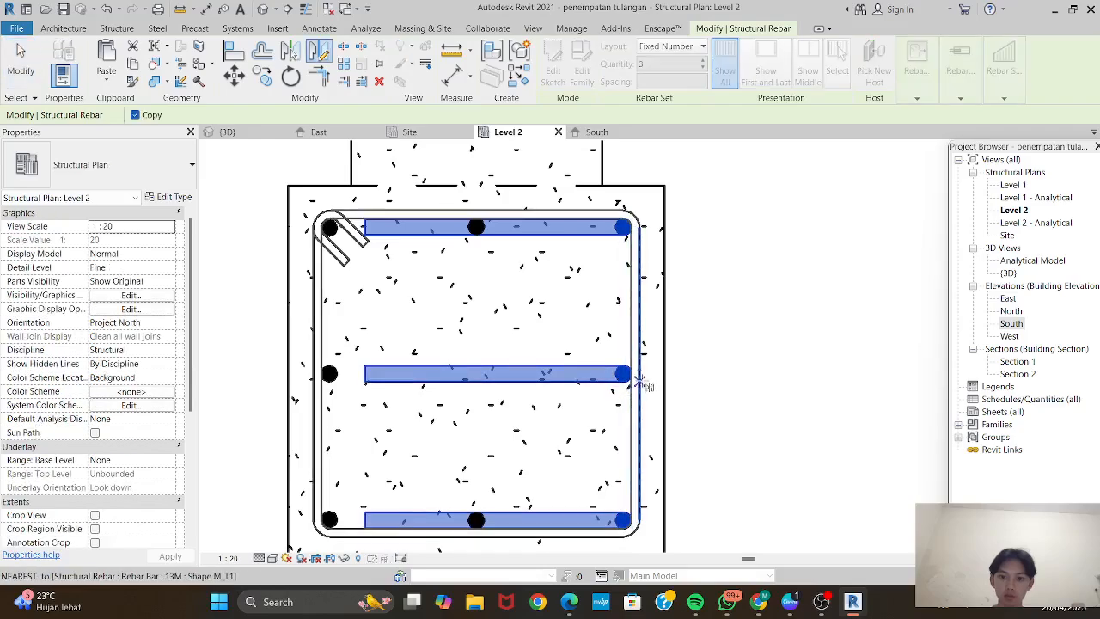
pyautogui.click(645, 378)
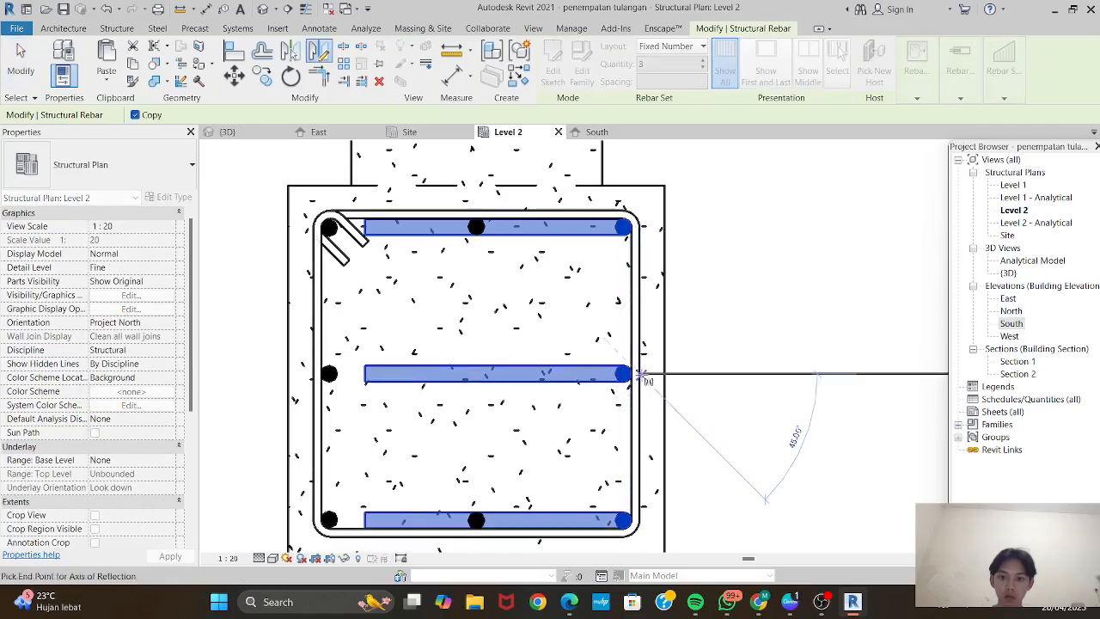
pyautogui.click(640, 215)
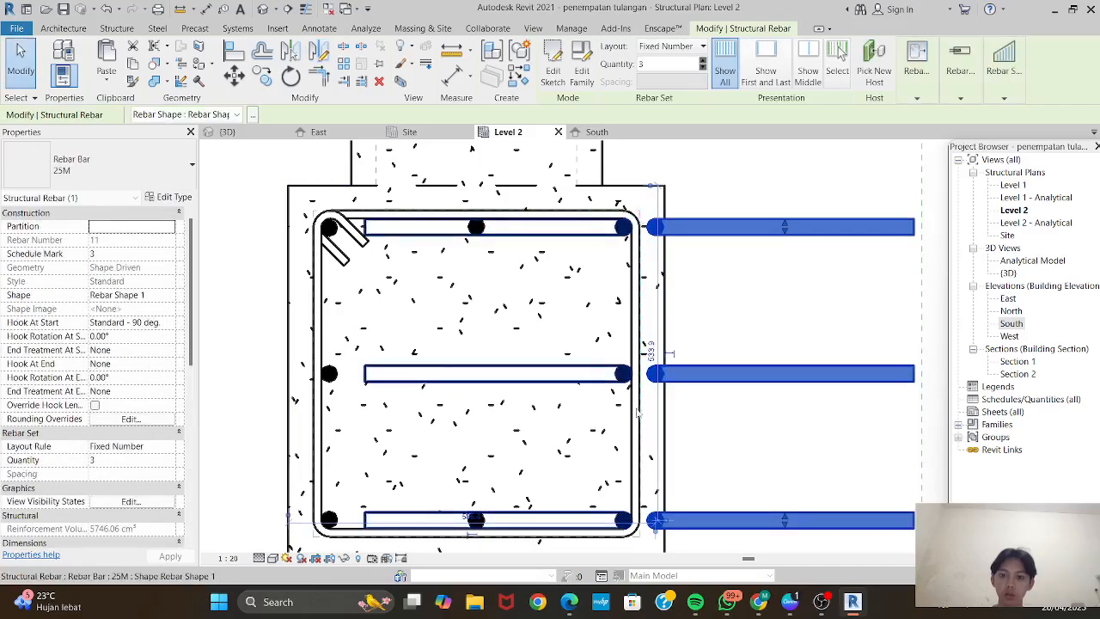
# Delete the original inward-hooked 25M set and undo the deletion of its mirrored copy.
pyautogui.click(747, 181)
pyautogui.click(603, 231)
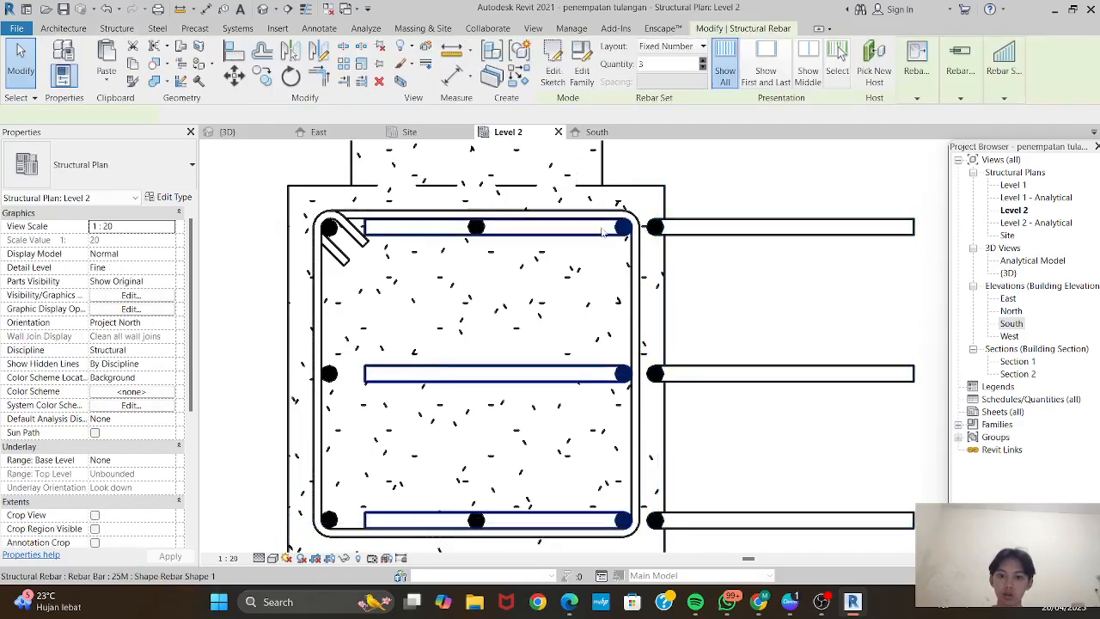
pyautogui.press('Delete')
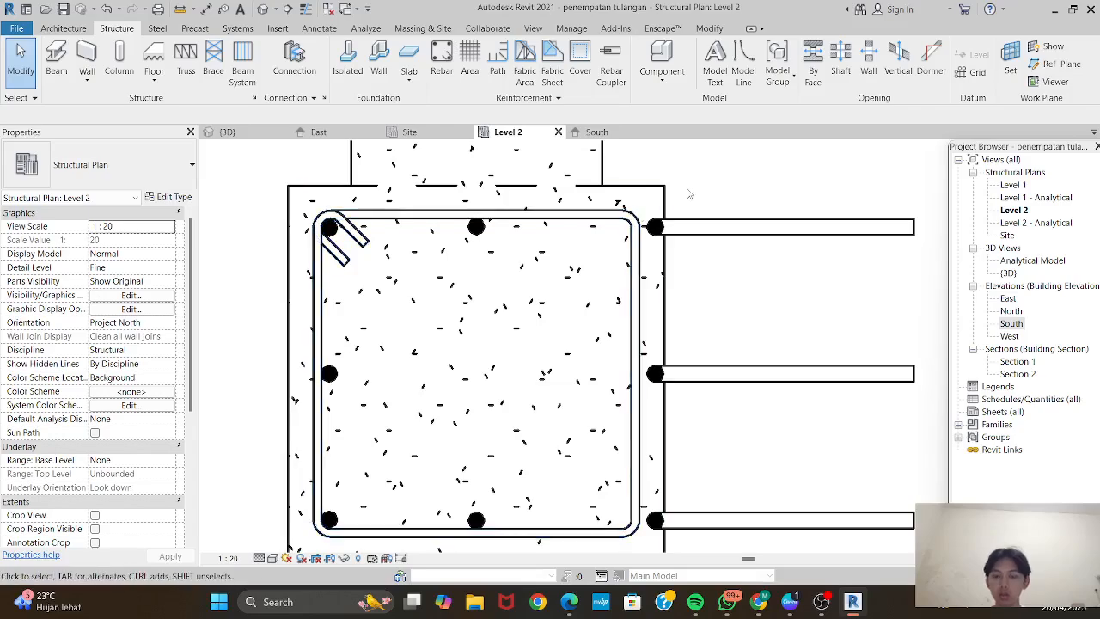
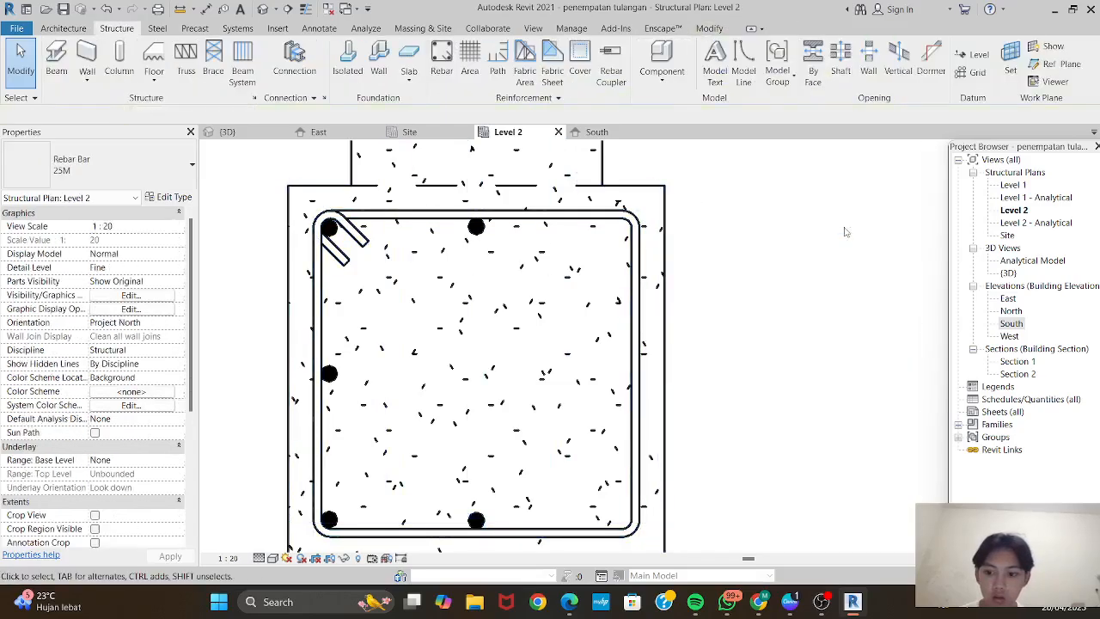
pyautogui.click(106, 8)
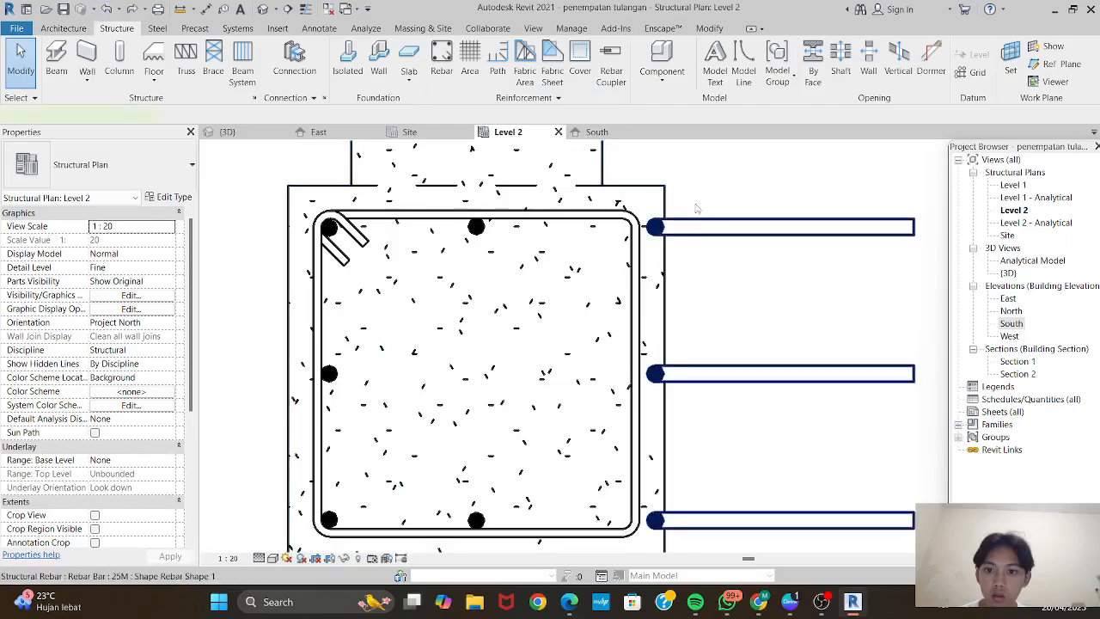
# Edit the constraints of the mirrored hooked 25M set so its vertical segment sits against the inside of the east stirrup leg.
pyautogui.click(696, 226)
pyautogui.moveTo(917, 73)
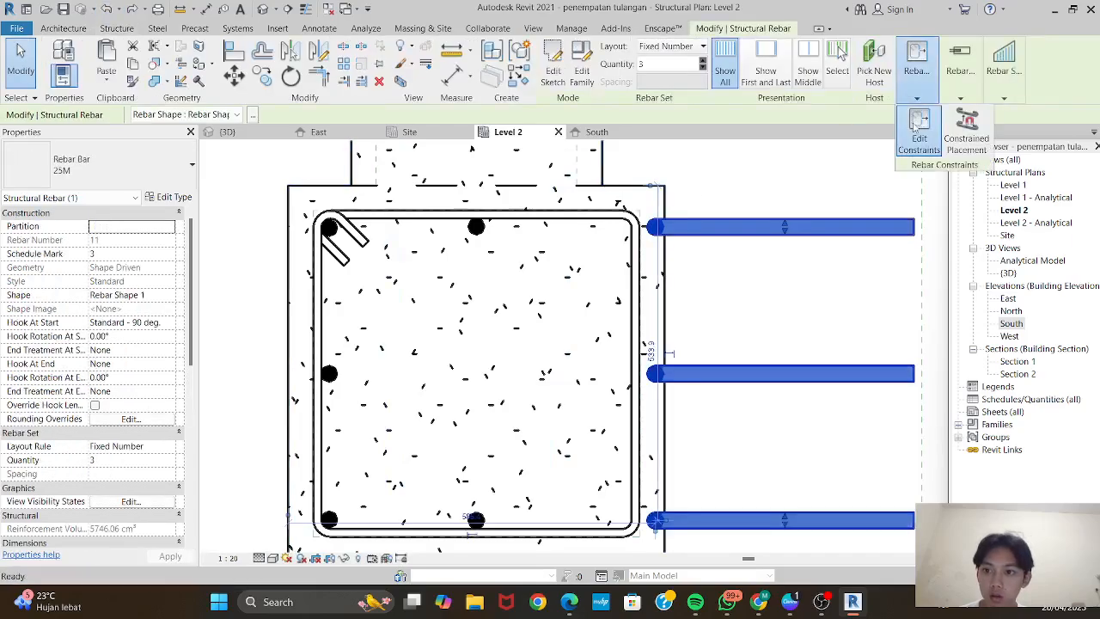
pyautogui.click(917, 127)
pyautogui.scroll(3, 670, 240)
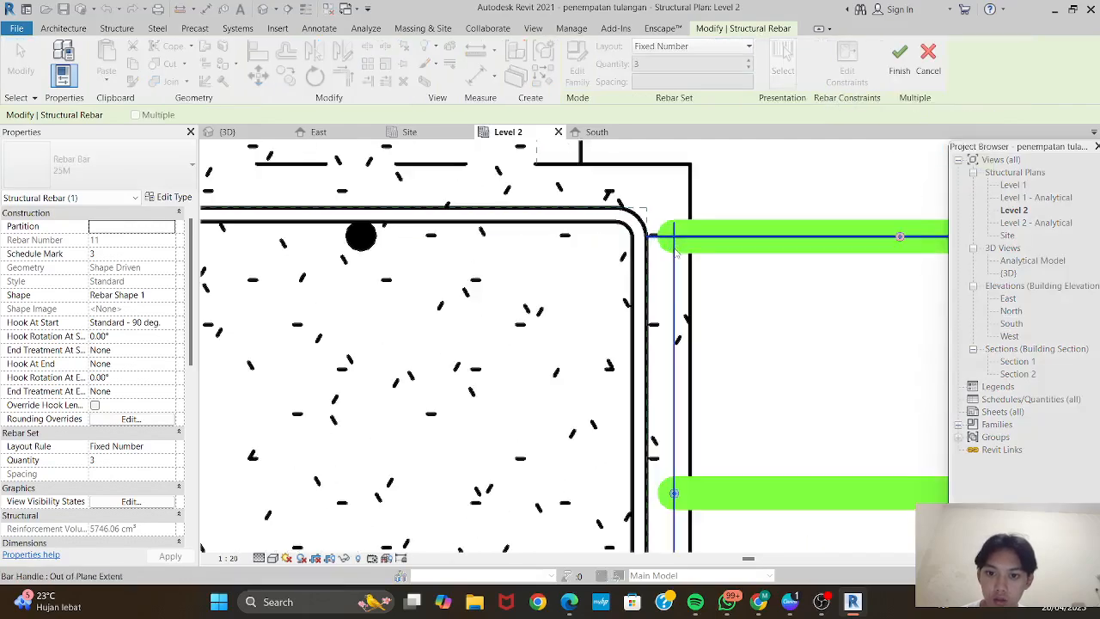
pyautogui.click(675, 252)
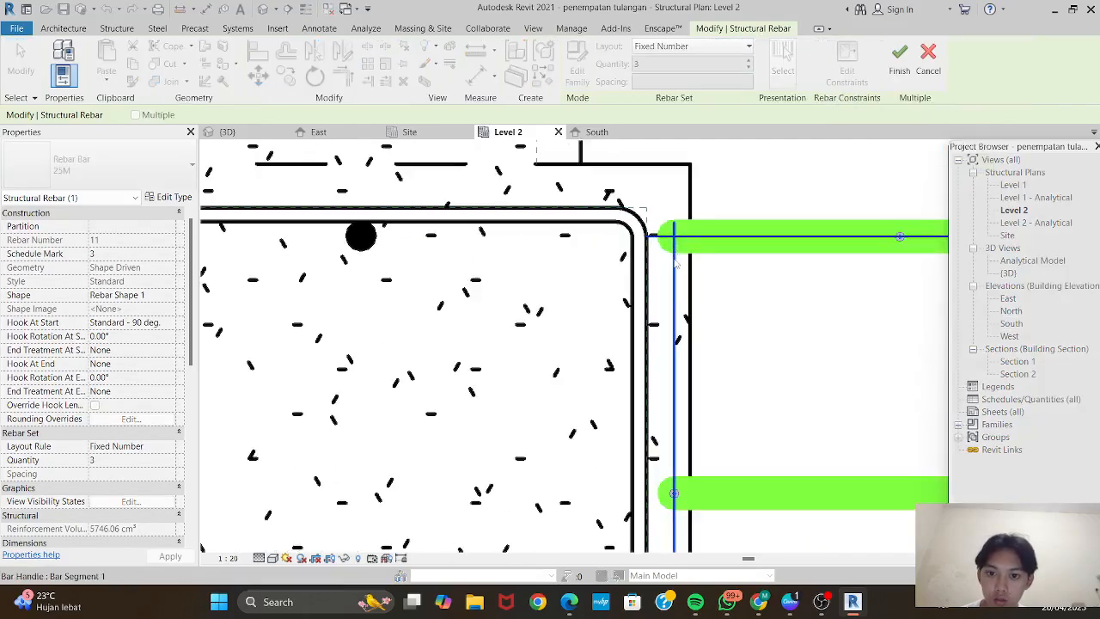
pyautogui.click(621, 258)
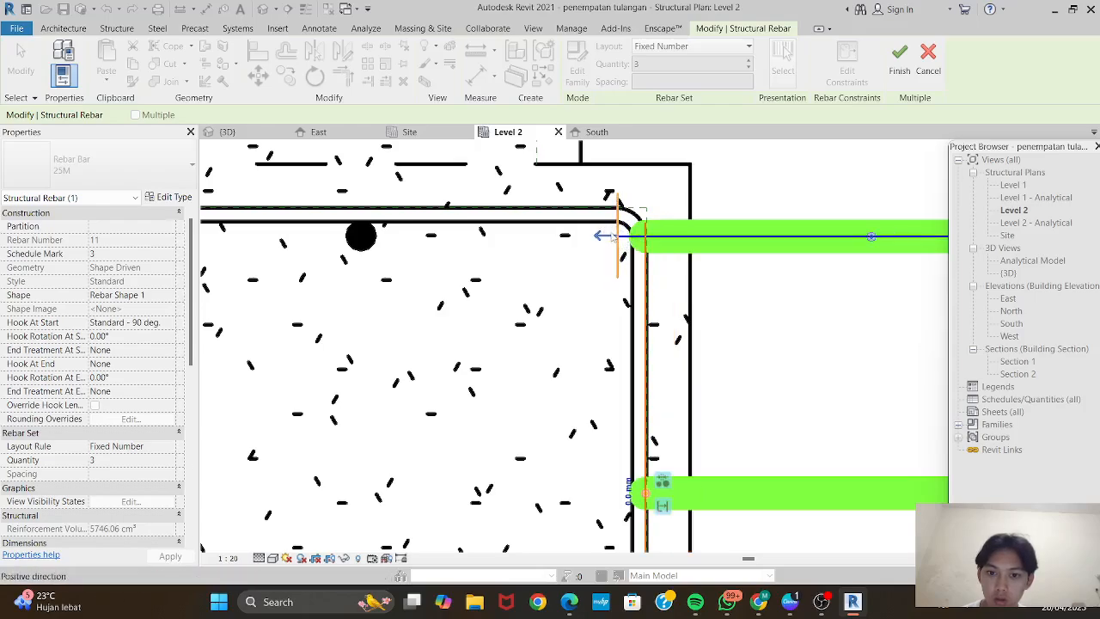
pyautogui.click(616, 243)
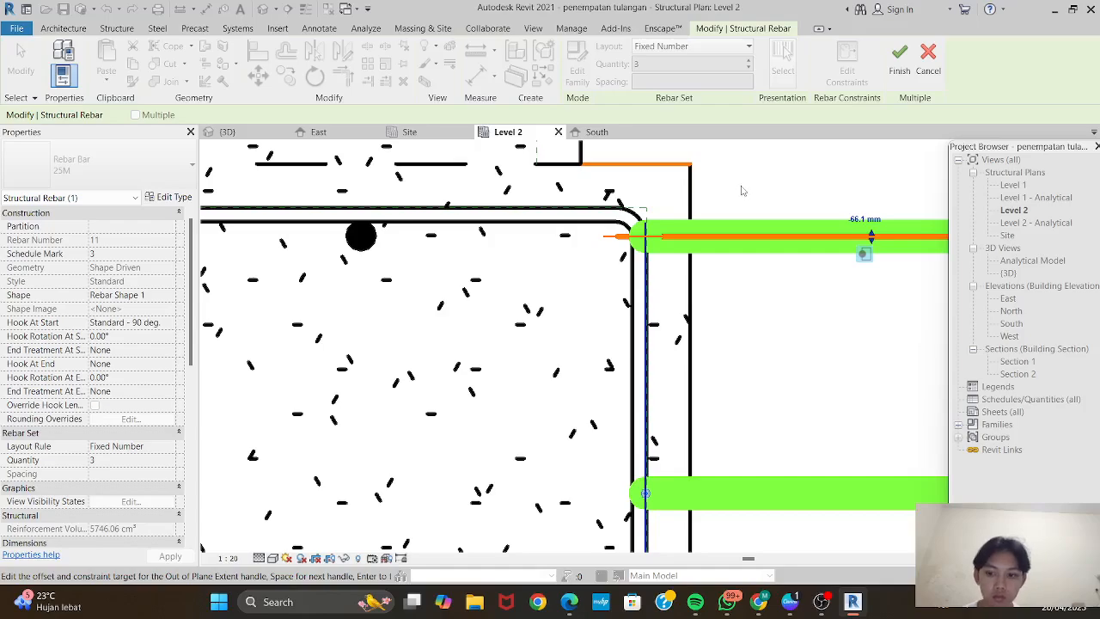
pyautogui.press('Escape')
pyautogui.press('Escape')
pyautogui.scroll(-4, 743, 190)
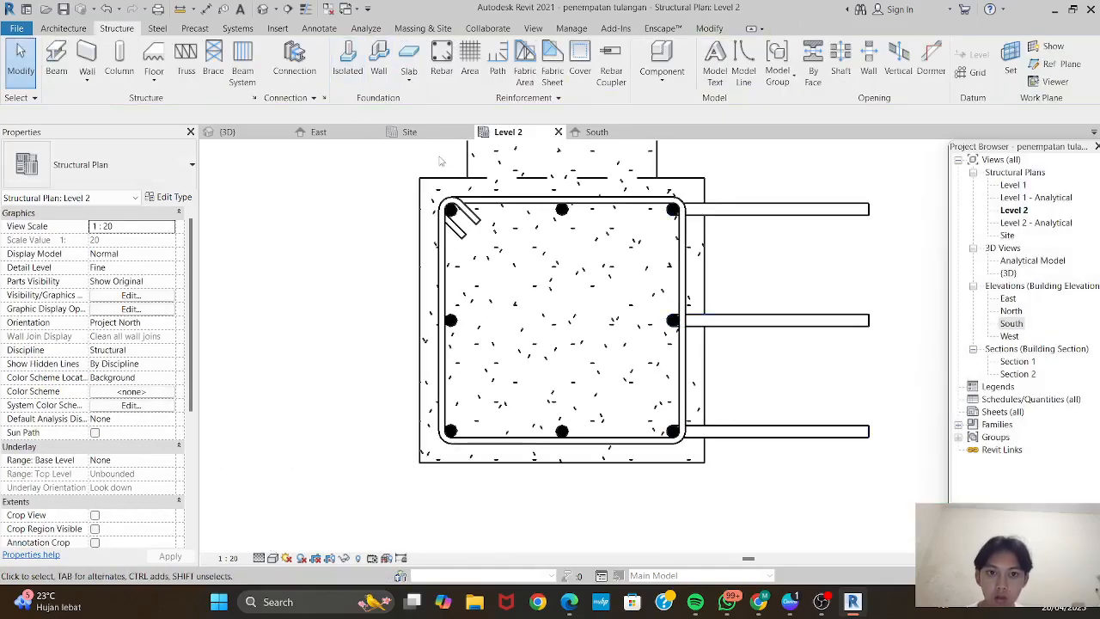
# Open the South elevation to examine the outward-hooked bars at the column base.
pyautogui.click(410, 131)
pyautogui.click(318, 131)
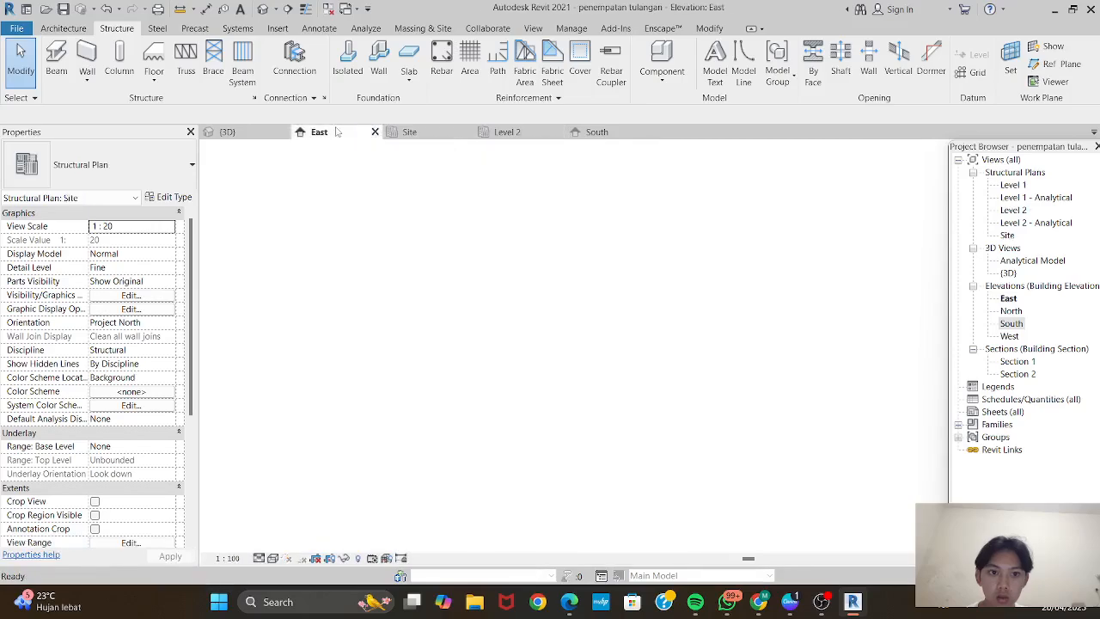
pyautogui.click(593, 132)
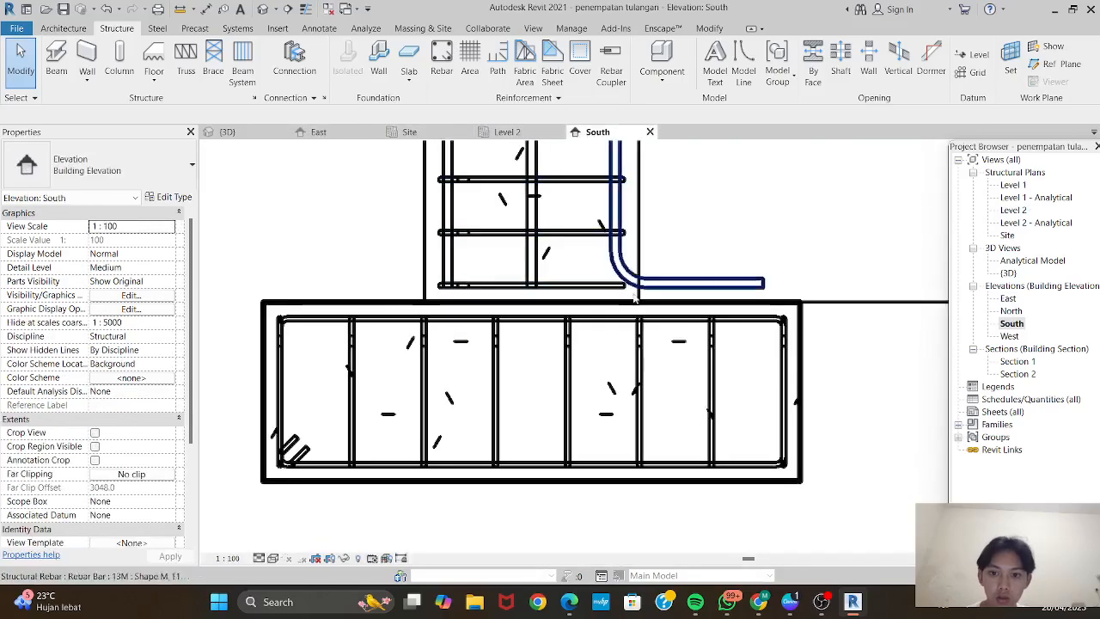
# Try to constrain the hook segment of the outward-hooked 25M set to the bottom leg of the footing's 13M stirrup.
pyautogui.click(672, 283)
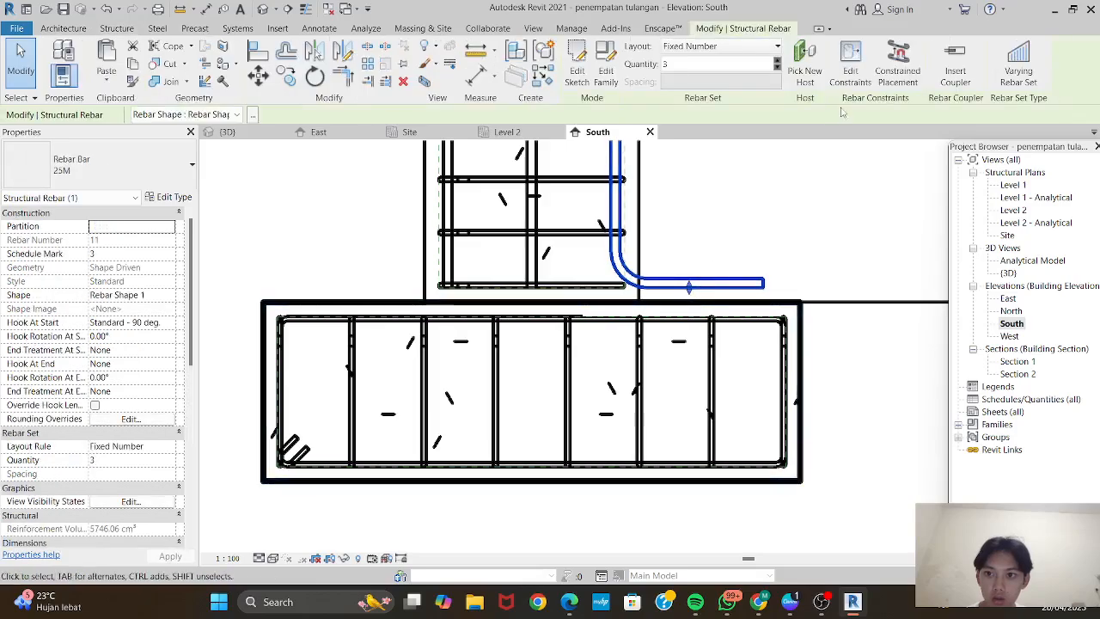
pyautogui.click(849, 75)
pyautogui.scroll(3, 670, 286)
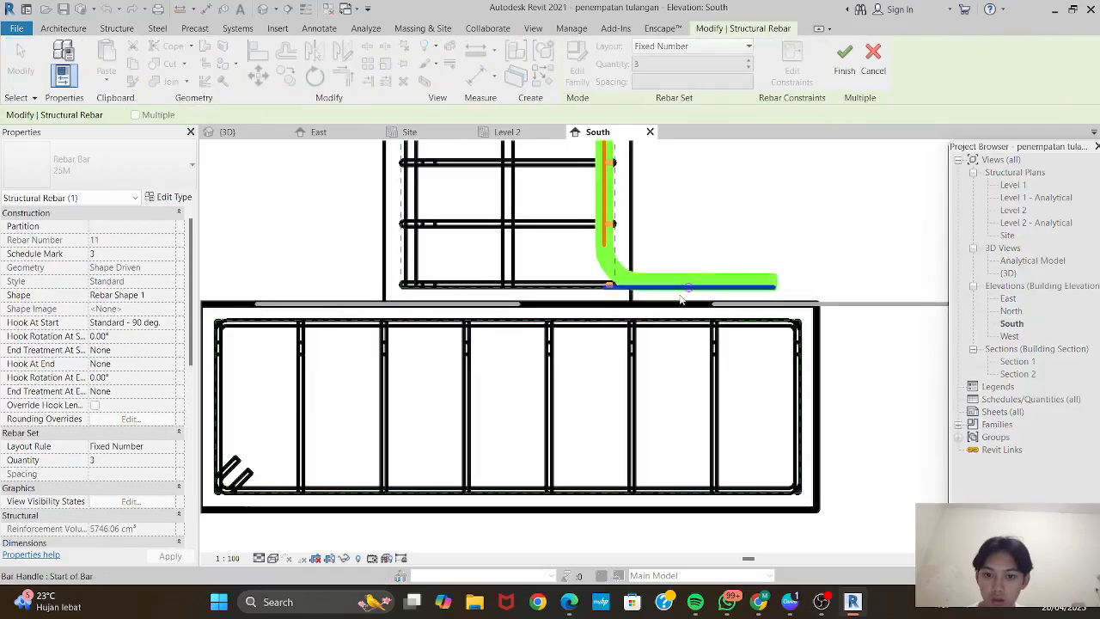
pyautogui.click(635, 285)
pyautogui.moveTo(670, 391); pyautogui.dragTo(684, 288, button='middle')
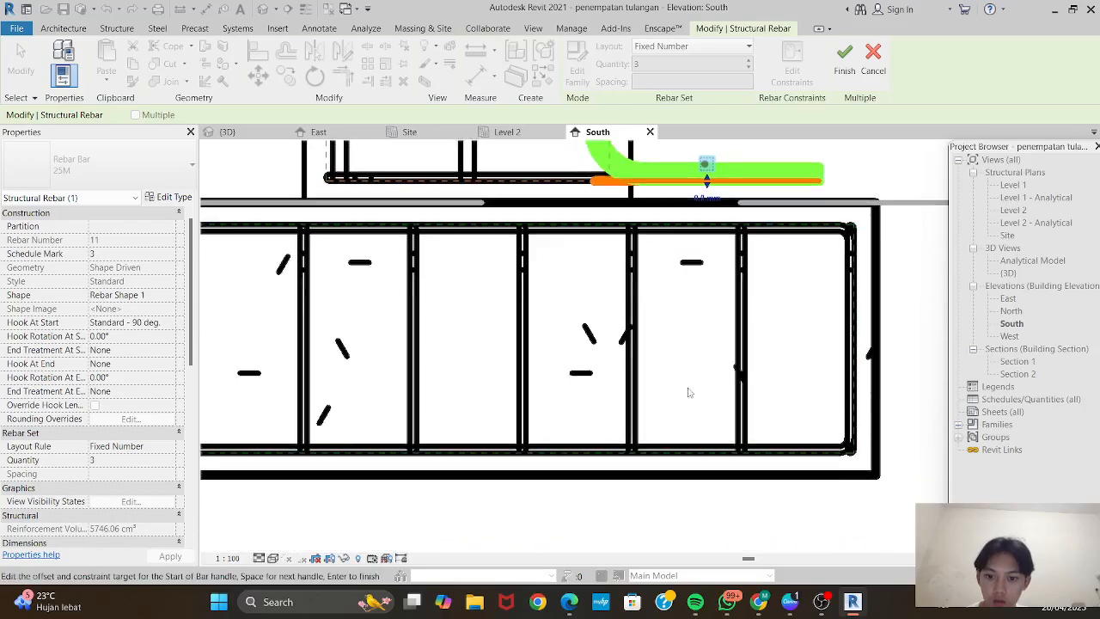
pyautogui.scroll(3, 687, 451)
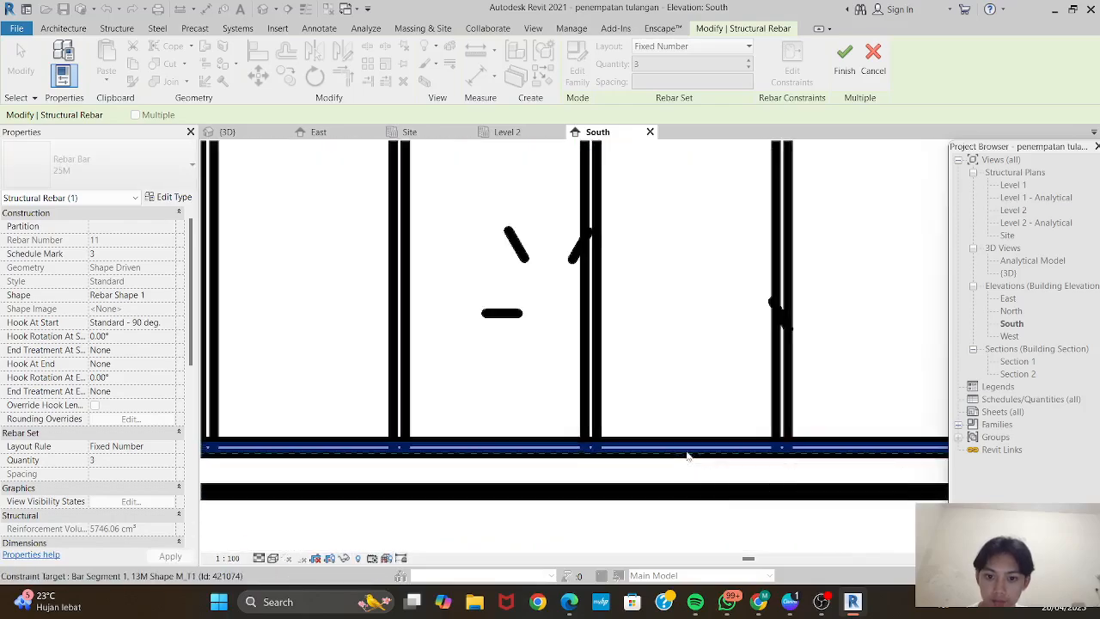
pyautogui.click(687, 455)
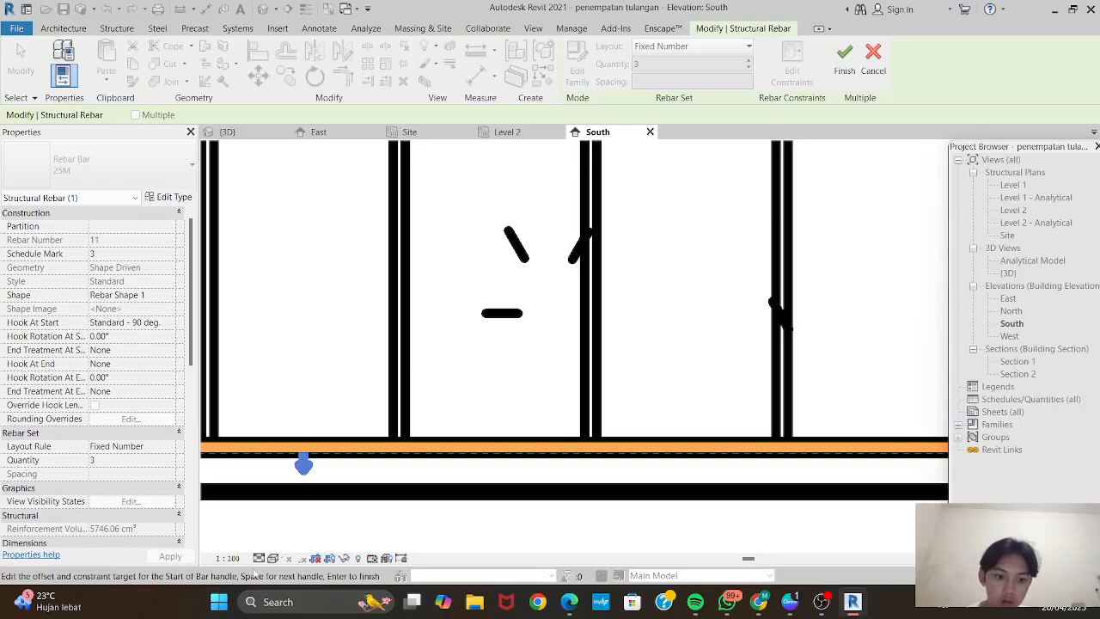
# Set the South elevation's view scale to 1:20.
pyautogui.click(227, 558)
pyautogui.click(253, 424)
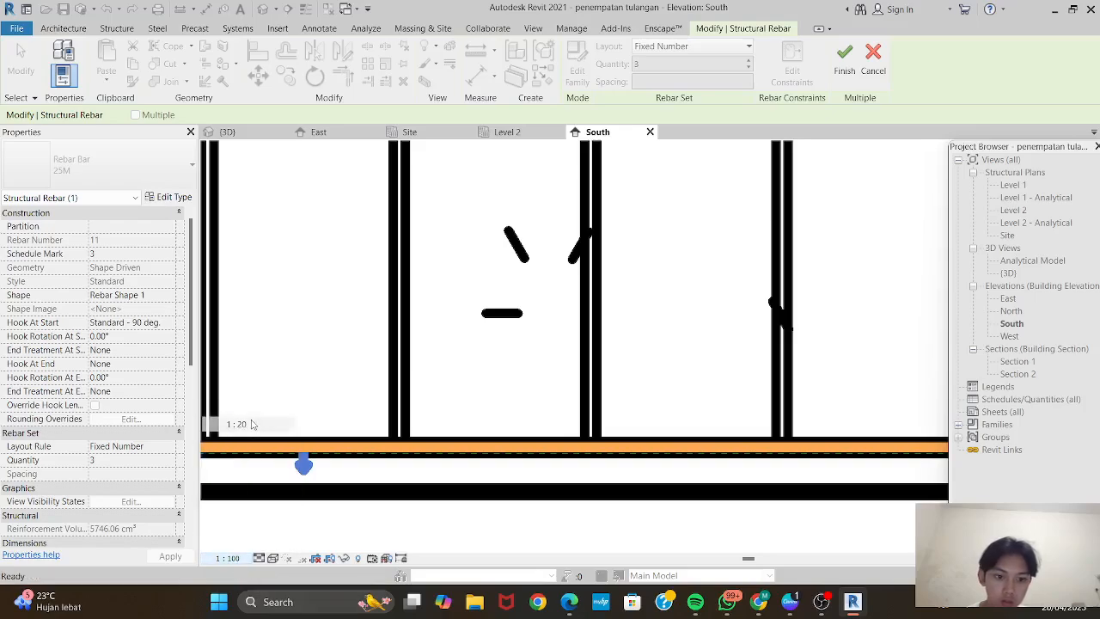
pyautogui.scroll(-2, 366, 419)
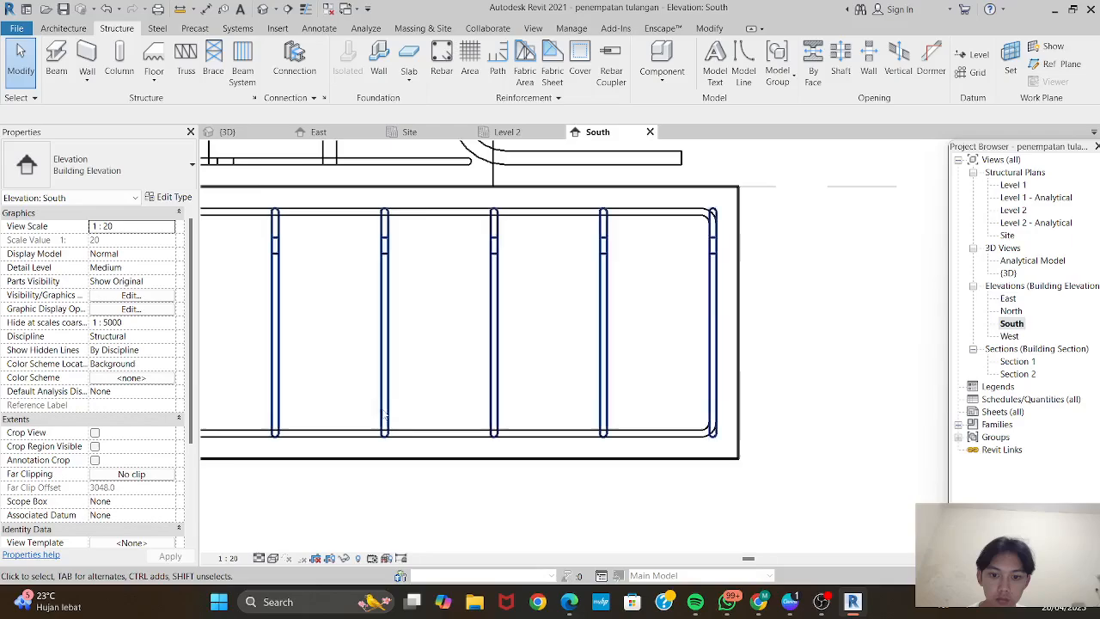
# Constrain the outward 25M hook segment to the bottom leg of the footing's 13M stirrup with an offset of 0 mm.
pyautogui.click(580, 172)
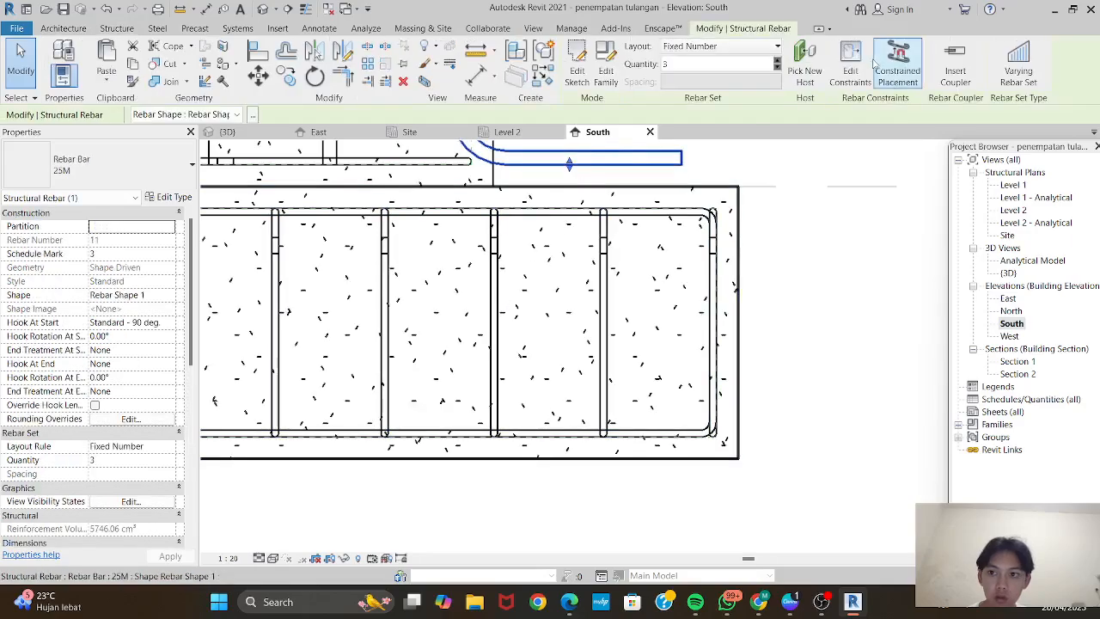
pyautogui.click(904, 67)
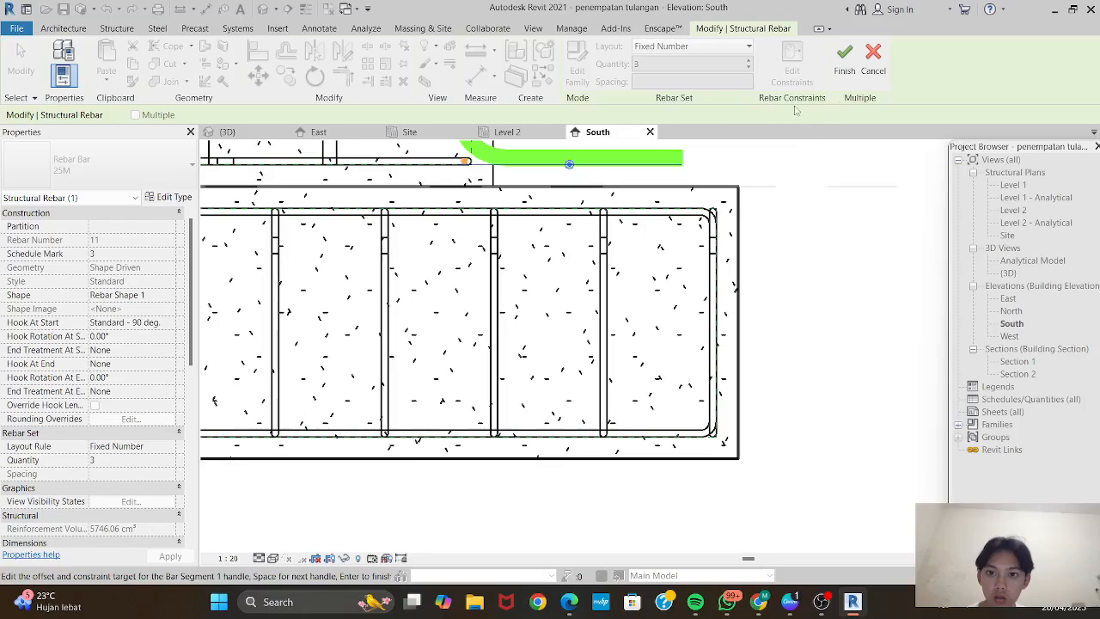
pyautogui.click(541, 198)
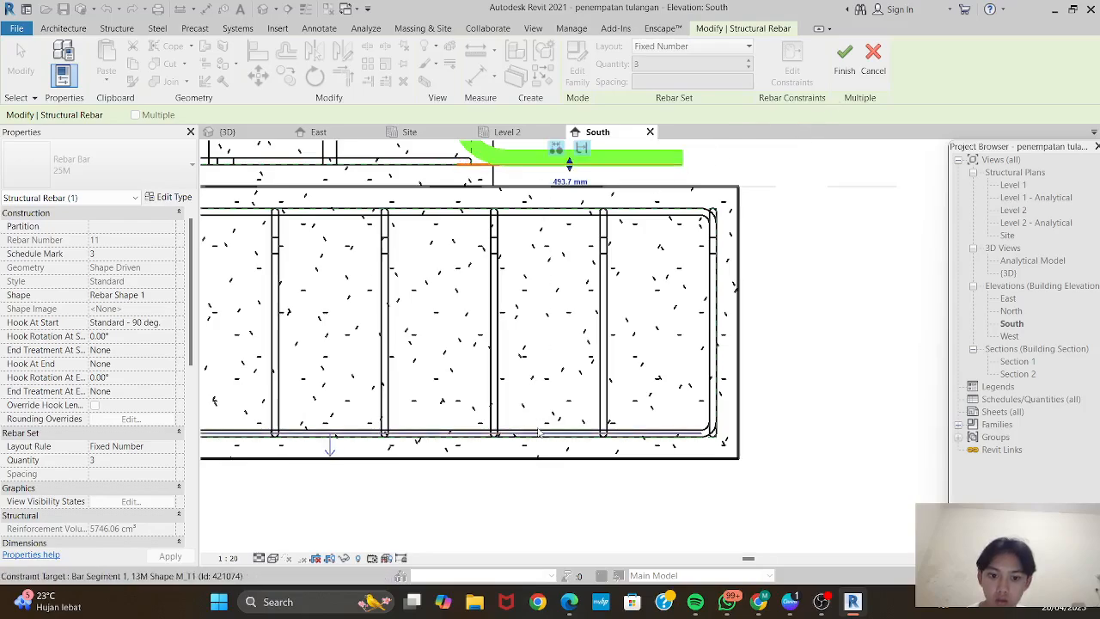
pyautogui.click(571, 182)
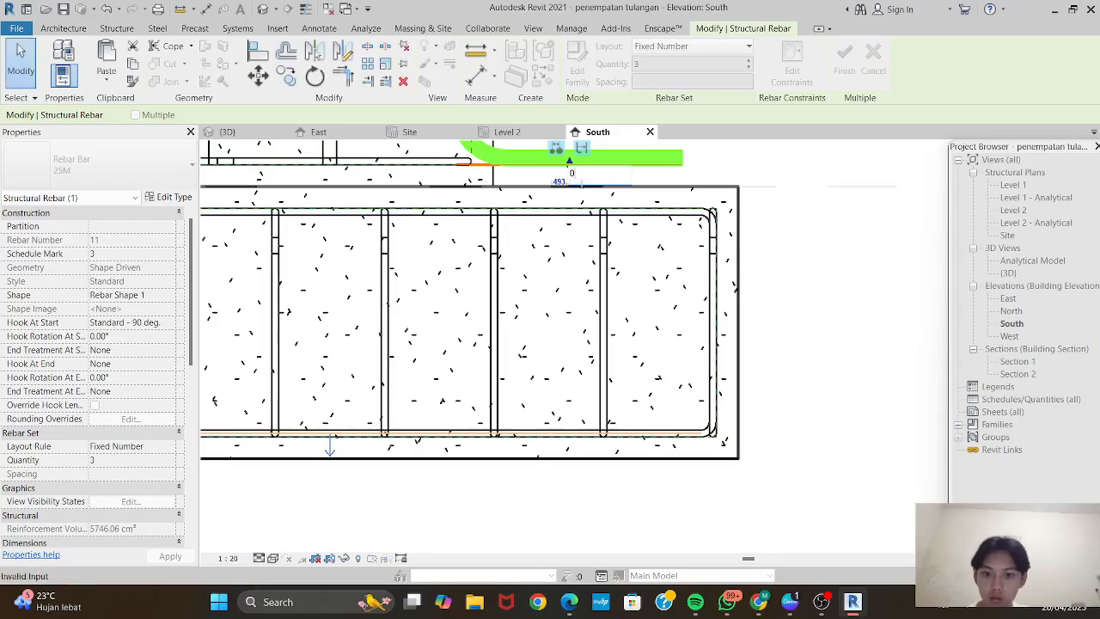
pyautogui.press('Return')
pyautogui.scroll(2, 547, 423)
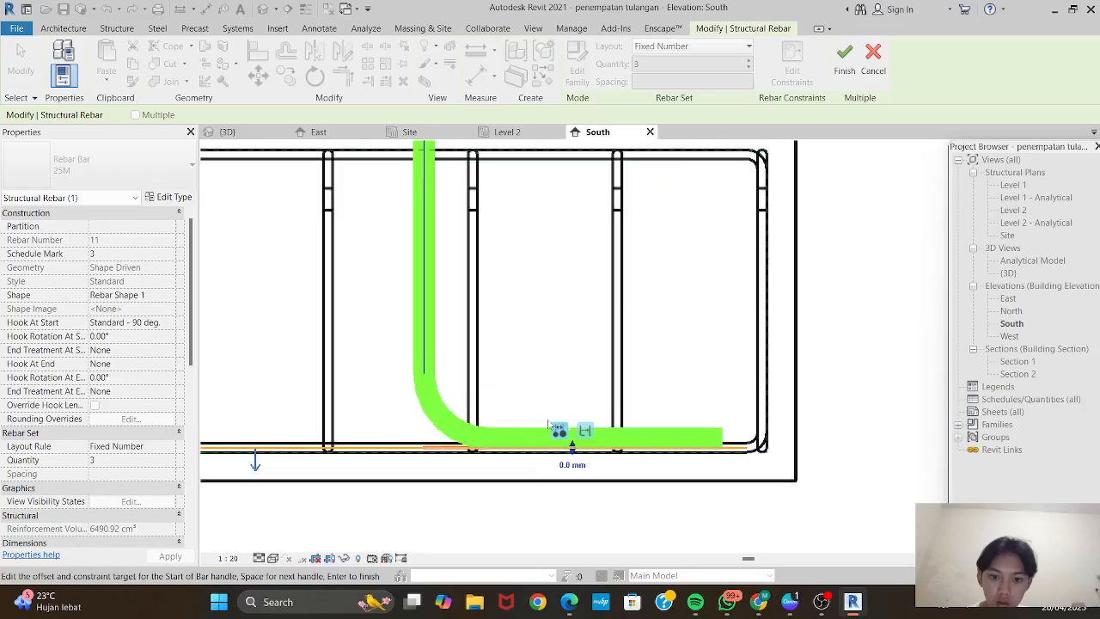
pyautogui.scroll(1, 547, 424)
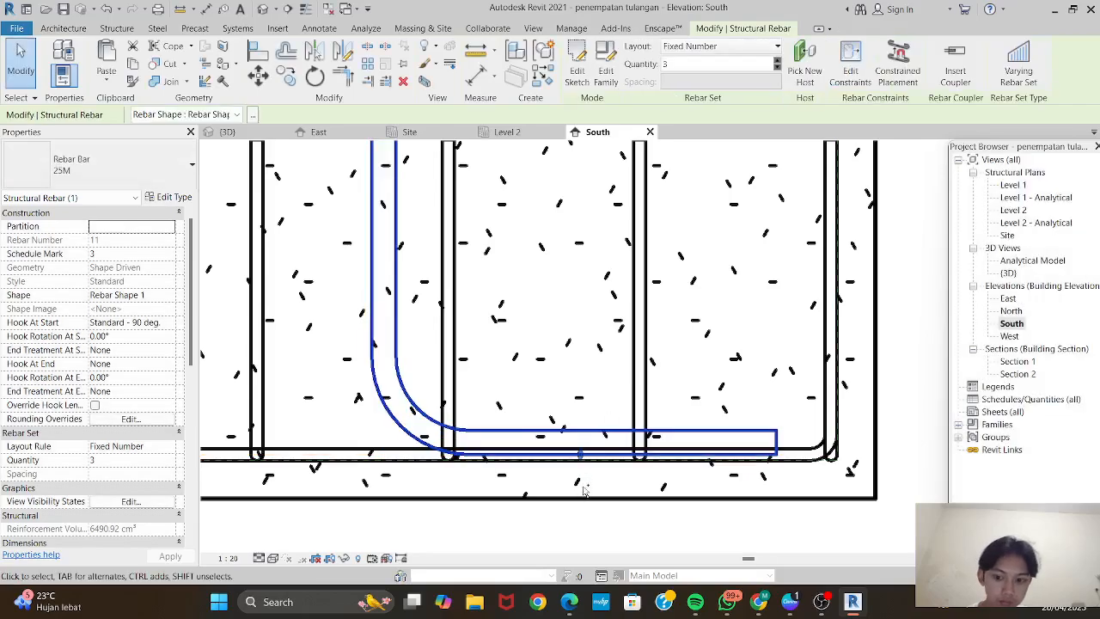
pyautogui.press('Escape')
# Edit the hooked 25M set's constraints and try a 10 mm offset from the footing stirrup's bottom leg.
pyautogui.scroll(-1, 571, 429)
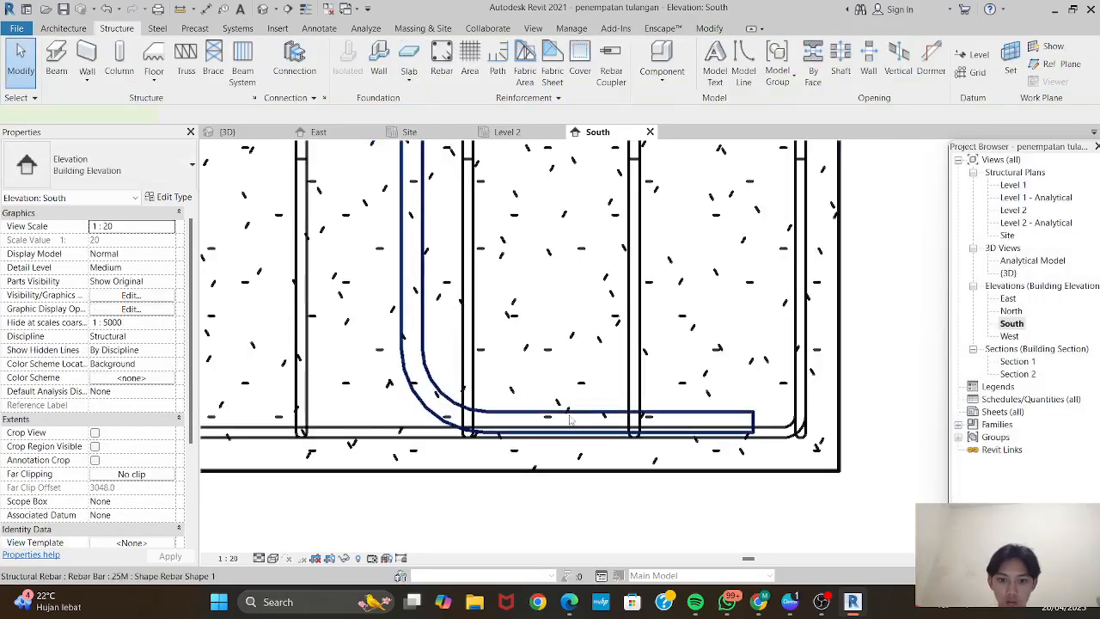
pyautogui.click(569, 420)
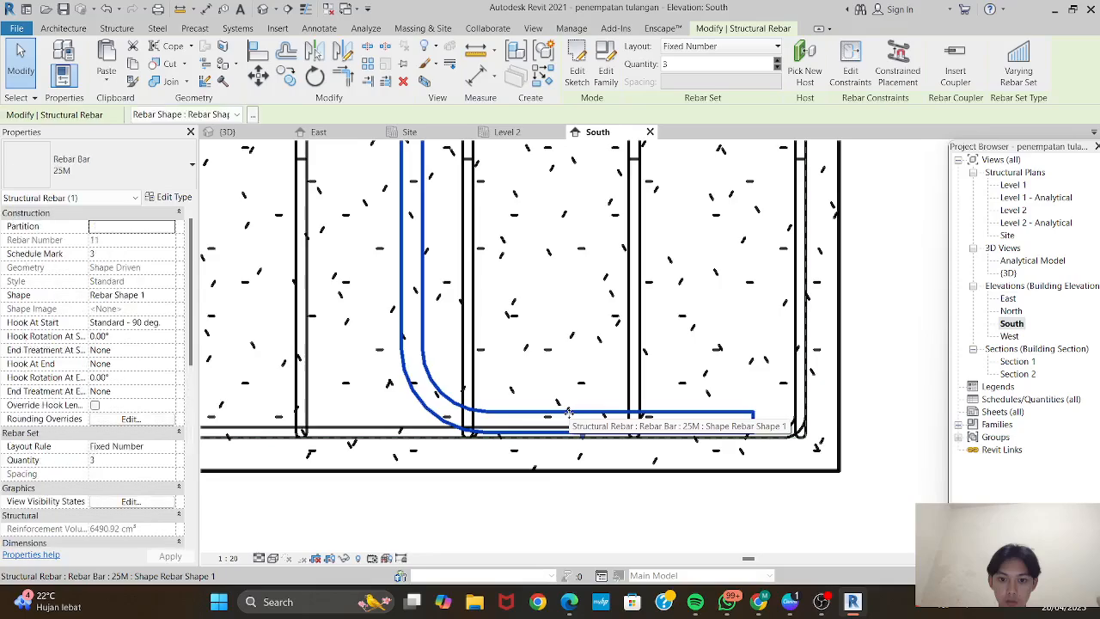
pyautogui.click(849, 77)
pyautogui.scroll(2, 578, 464)
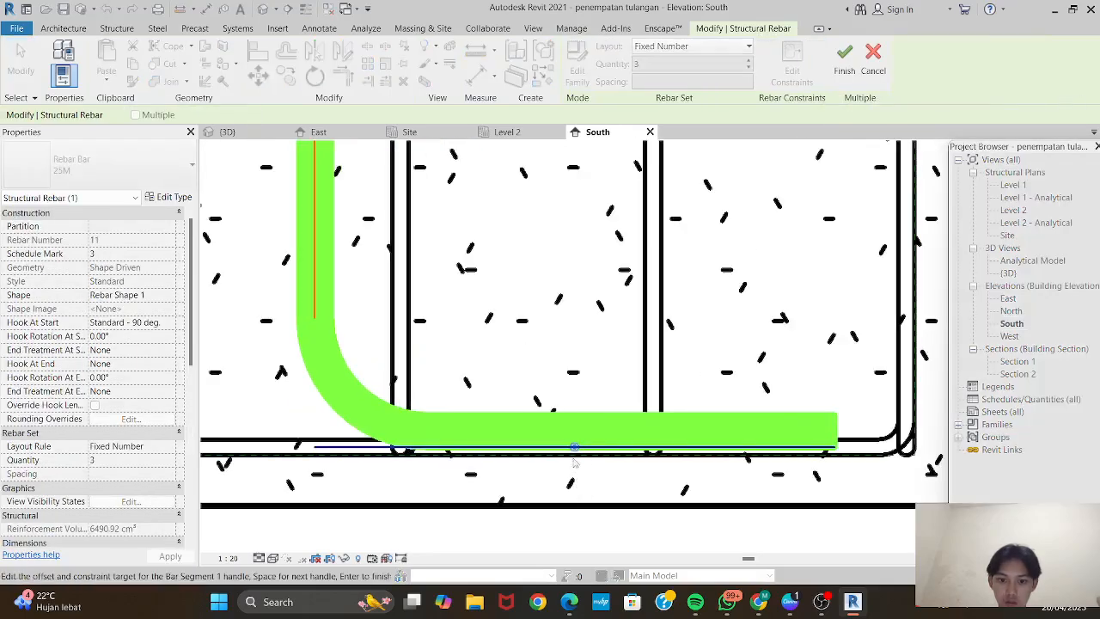
pyautogui.click(574, 447)
pyautogui.click(574, 465)
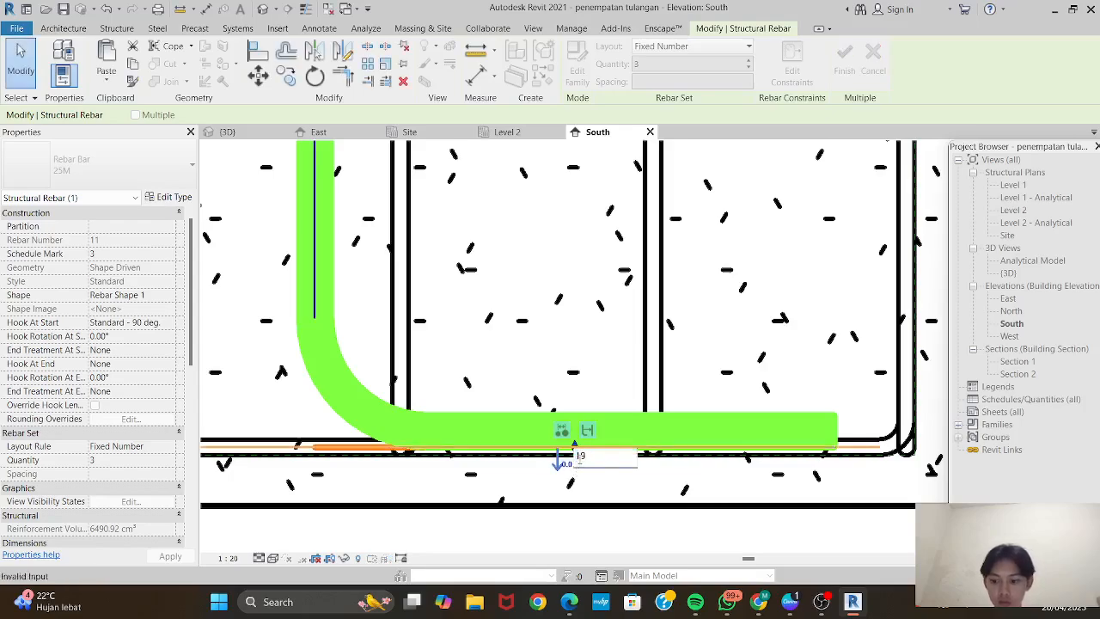
pyautogui.write('10')
pyautogui.press('Return')
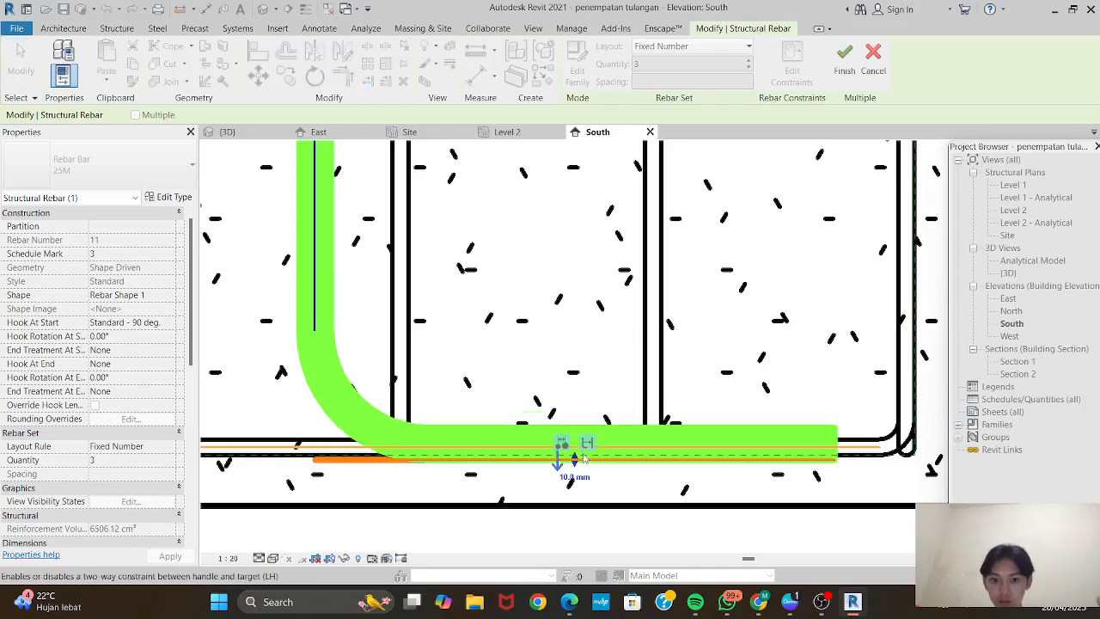
# Raise the hook segment to an offset of about -8.5 mm so it rests on the footing stirrup's bottom leg, and finish the constraints.
pyautogui.scroll(1, 551, 480)
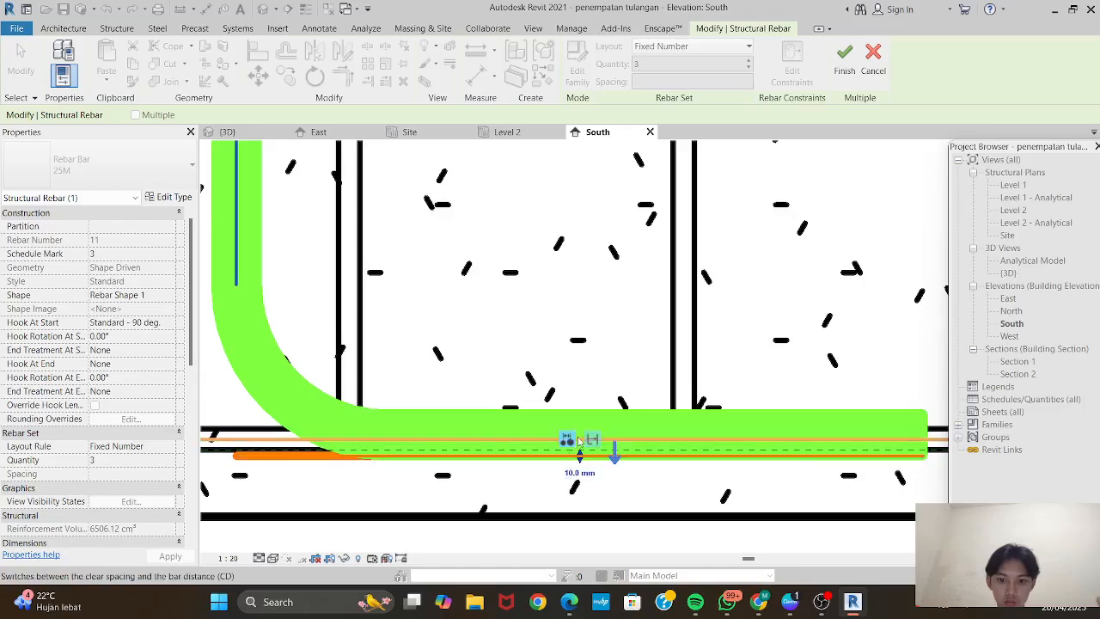
pyautogui.click(576, 473)
pyautogui.click(577, 474)
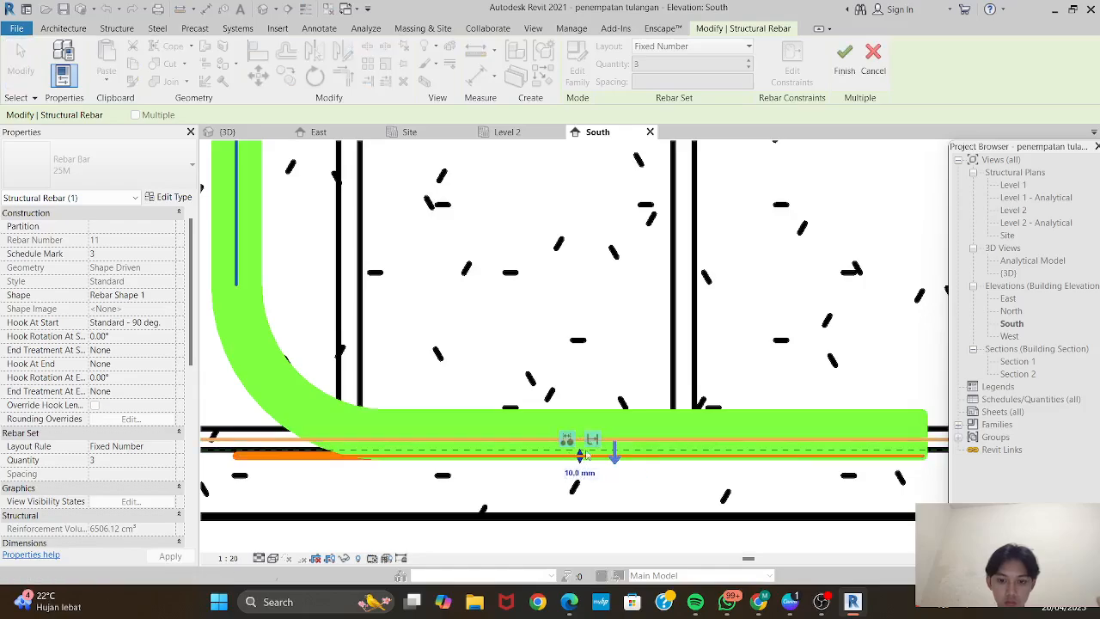
pyautogui.moveTo(579, 457); pyautogui.dragTo(582, 426)
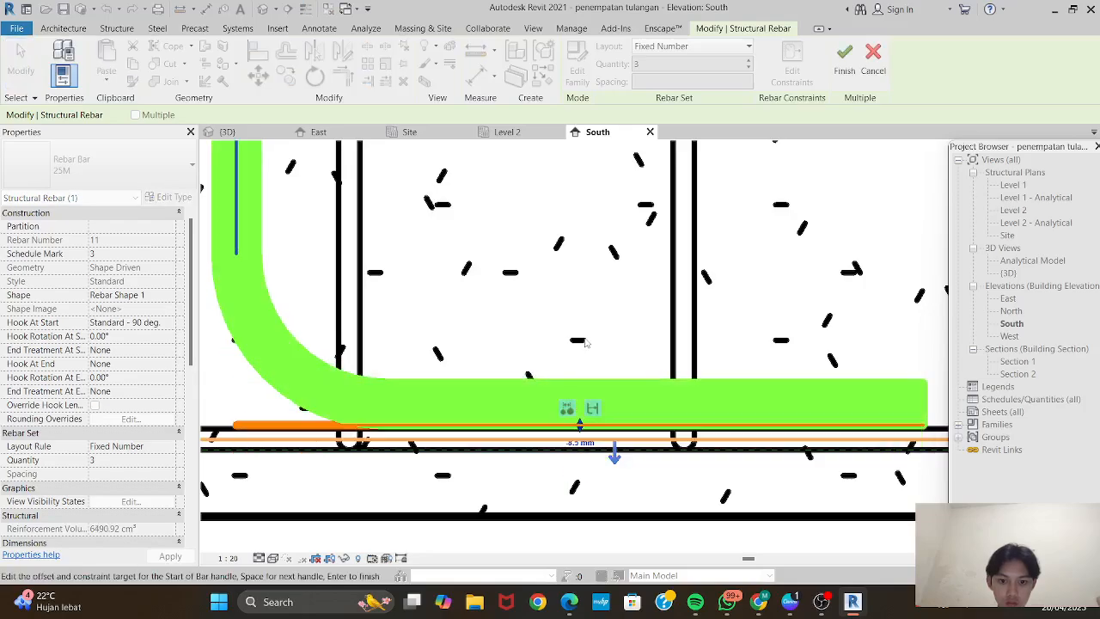
pyautogui.scroll(-1, 574, 486)
pyautogui.scroll(-1, 541, 451)
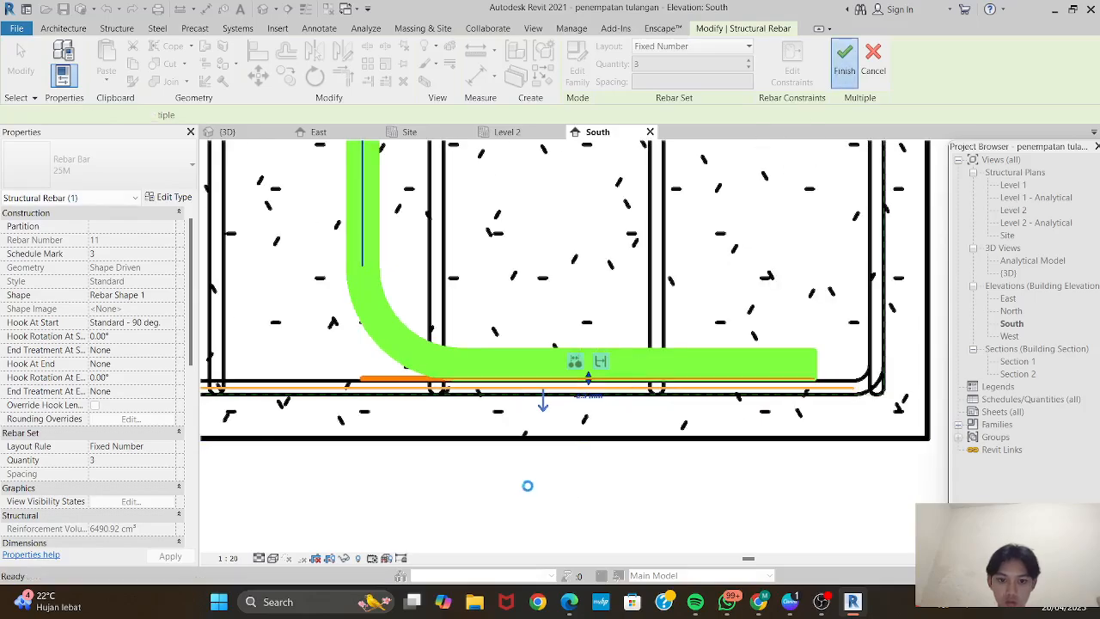
# Assign a Standard - 90 deg. start hook to the straight three-bar 25M set along the column's west face.
pyautogui.scroll(-4, 469, 326)
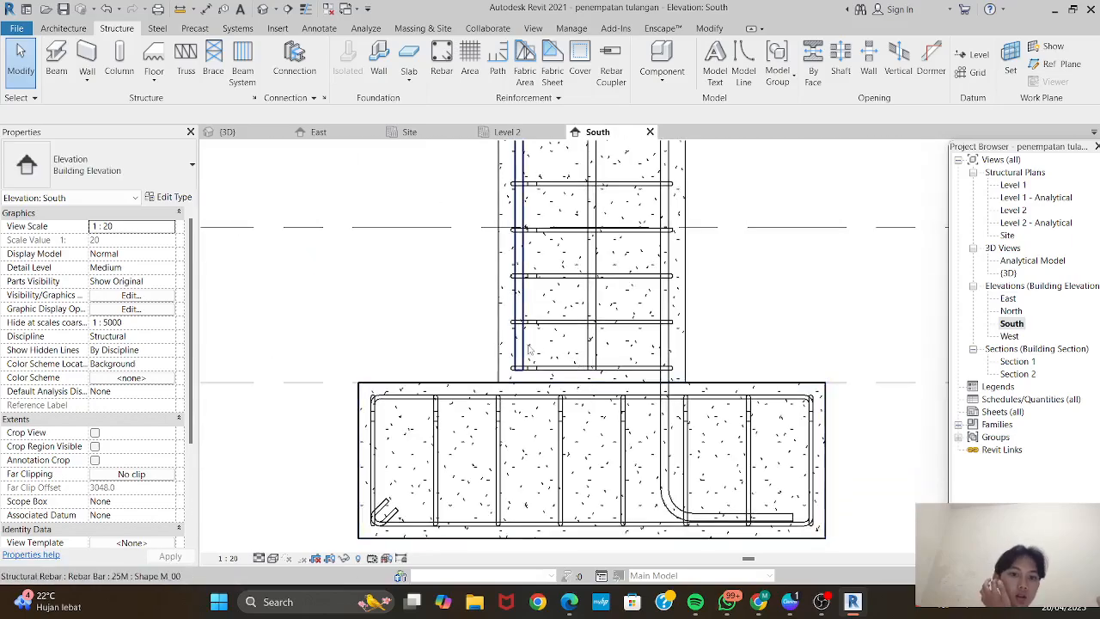
pyautogui.click(420, 329)
pyautogui.click(526, 355)
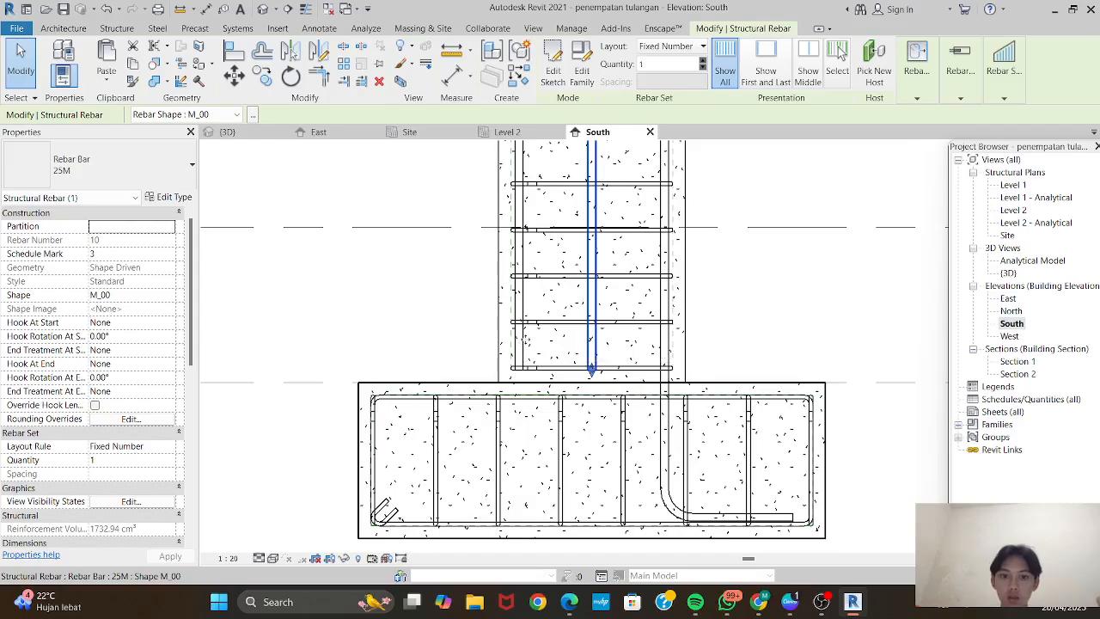
pyautogui.press('Escape')
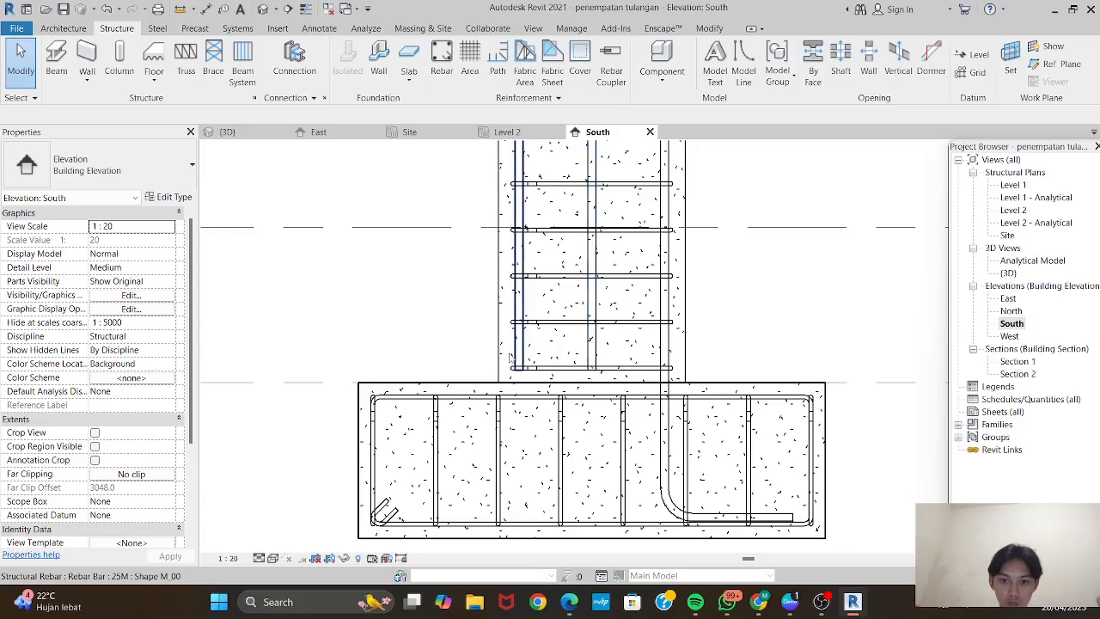
pyautogui.click(514, 356)
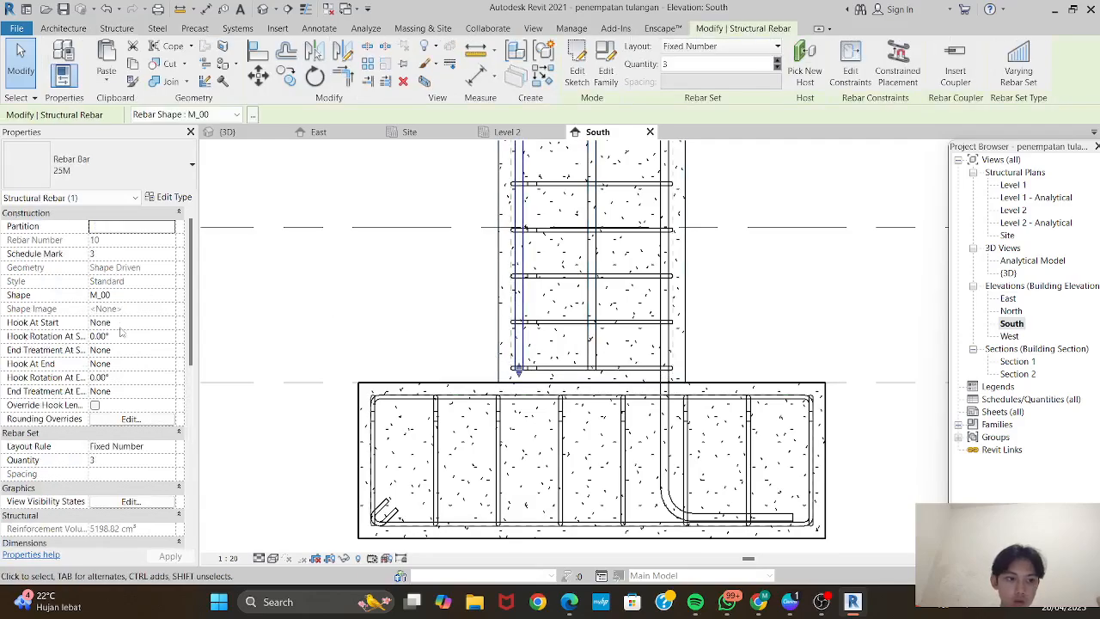
pyautogui.click(170, 323)
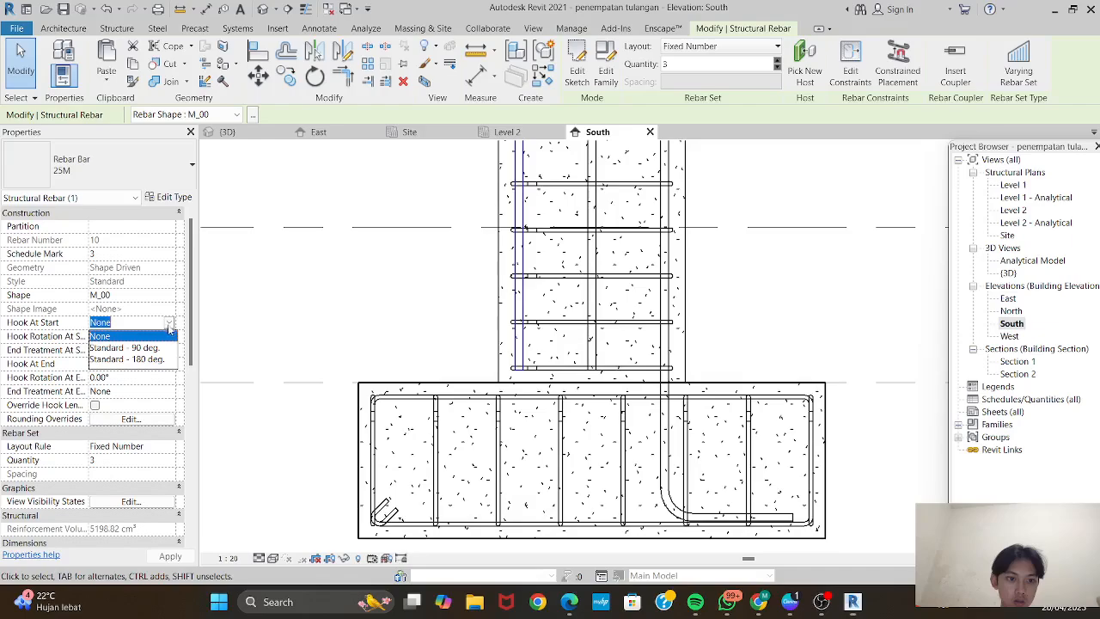
pyautogui.click(159, 347)
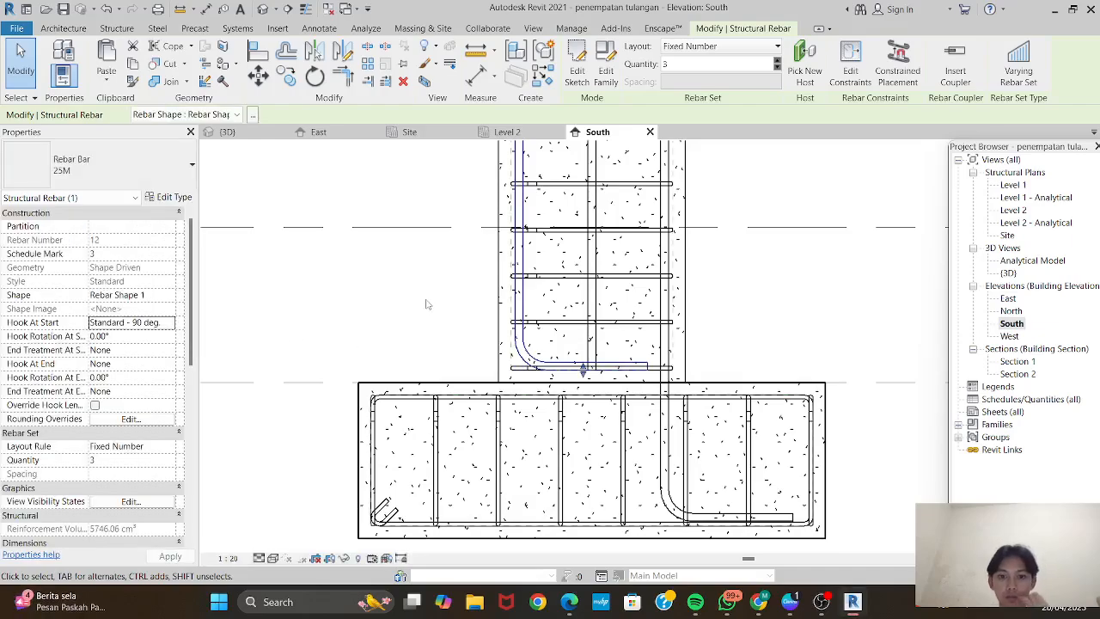
# In the Level 2 plan, mirror a copy of the west hooked 25M set about a horizontal axis drawn from the west stirrup leg.
pyautogui.click(429, 133)
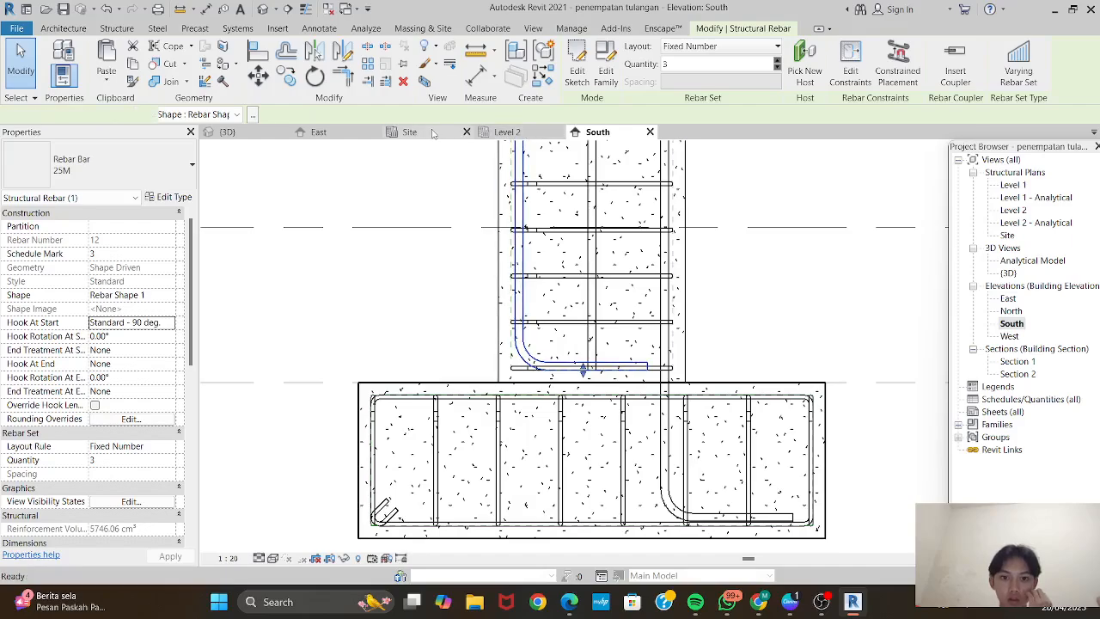
pyautogui.click(494, 133)
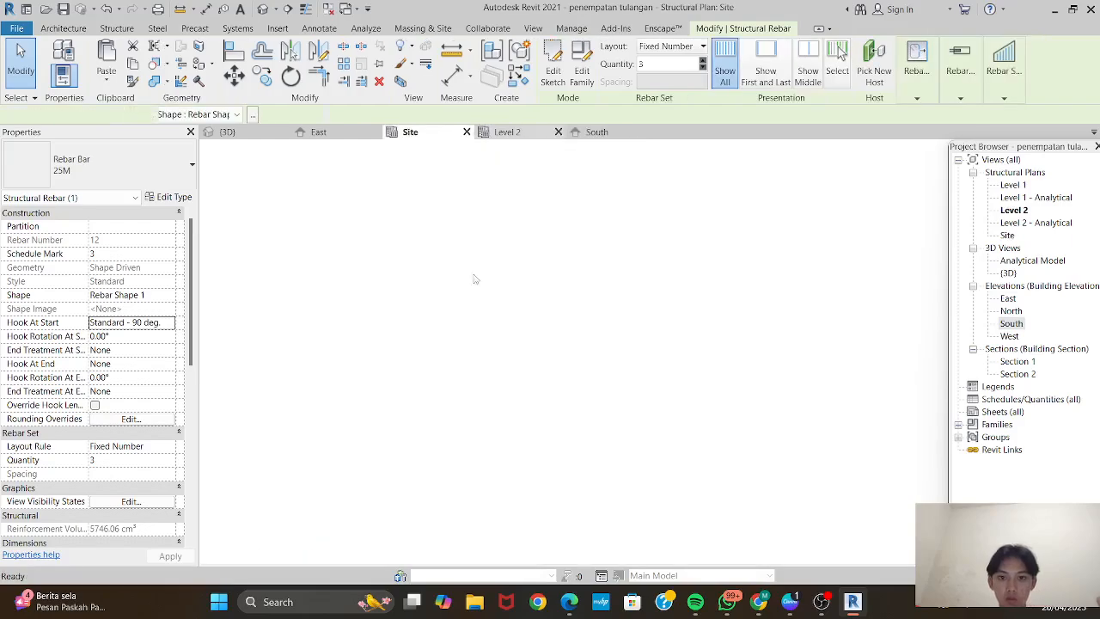
pyautogui.scroll(2, 488, 354)
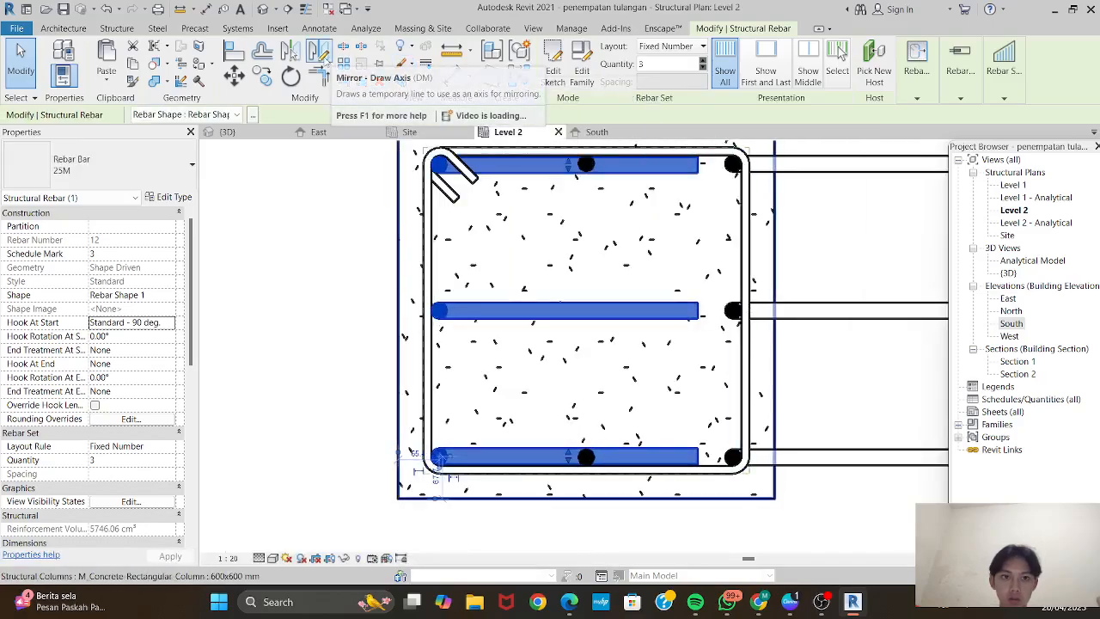
pyautogui.click(320, 52)
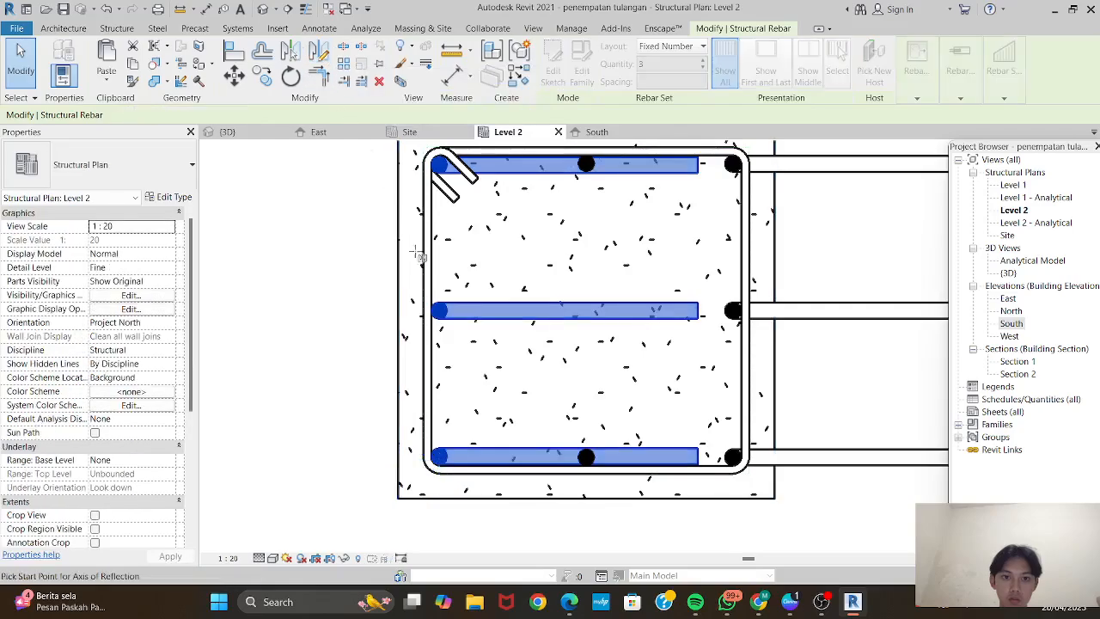
pyautogui.click(422, 312)
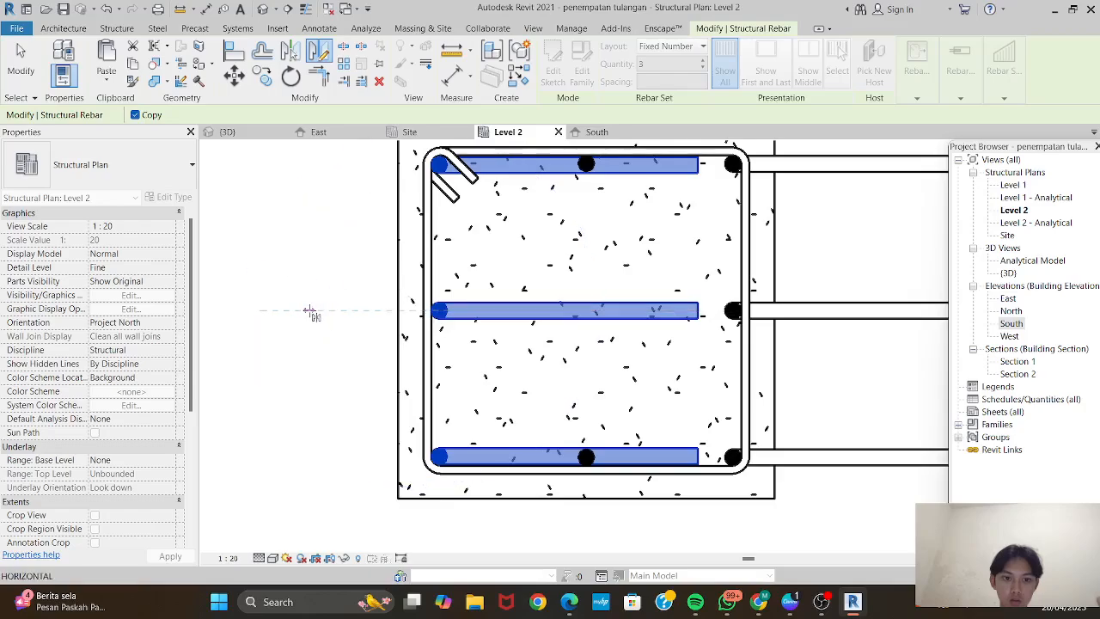
pyautogui.click(378, 209)
pyautogui.moveTo(378, 209); pyautogui.dragTo(361, 341, button='middle')
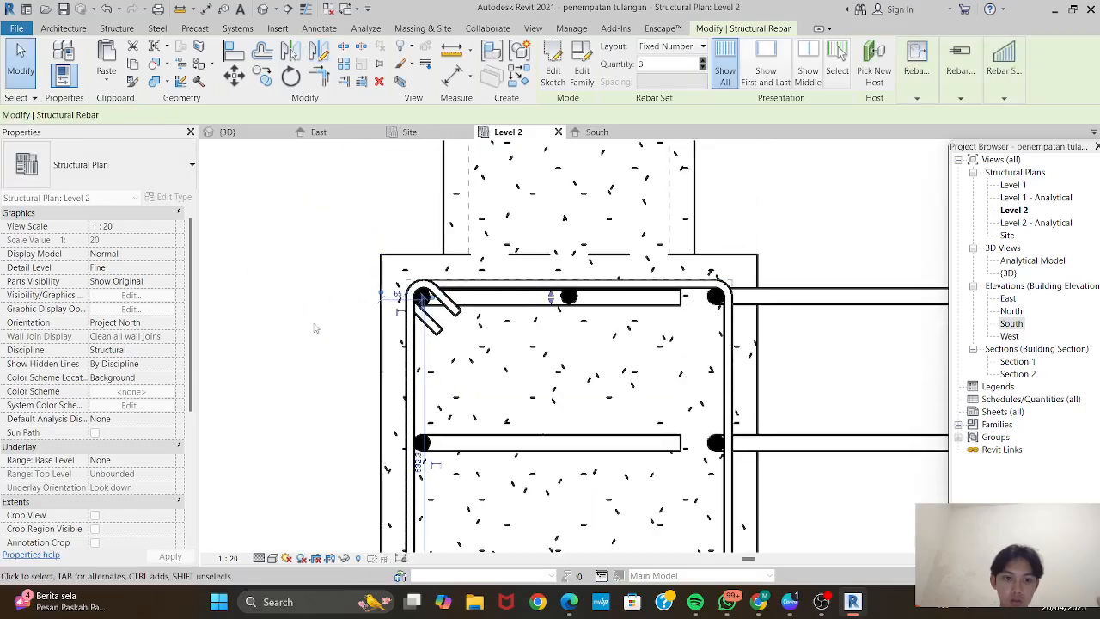
pyautogui.moveTo(287, 418); pyautogui.dragTo(415, 349, button='middle')
pyautogui.click(390, 362)
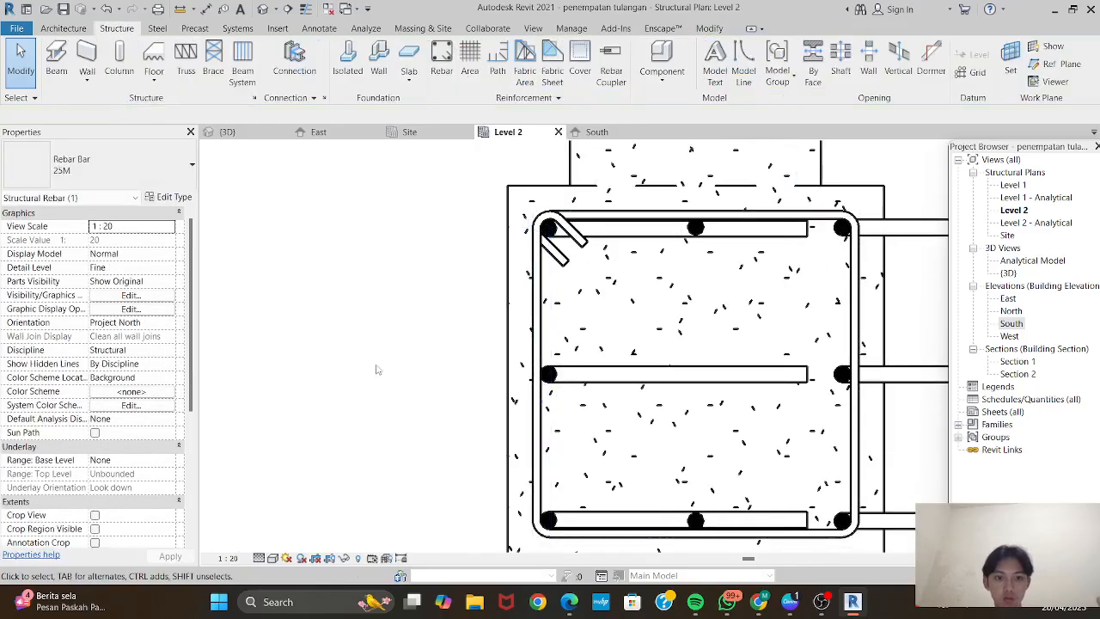
# Undo the last mirror of the west hooked 25M set.
pyautogui.click(582, 374)
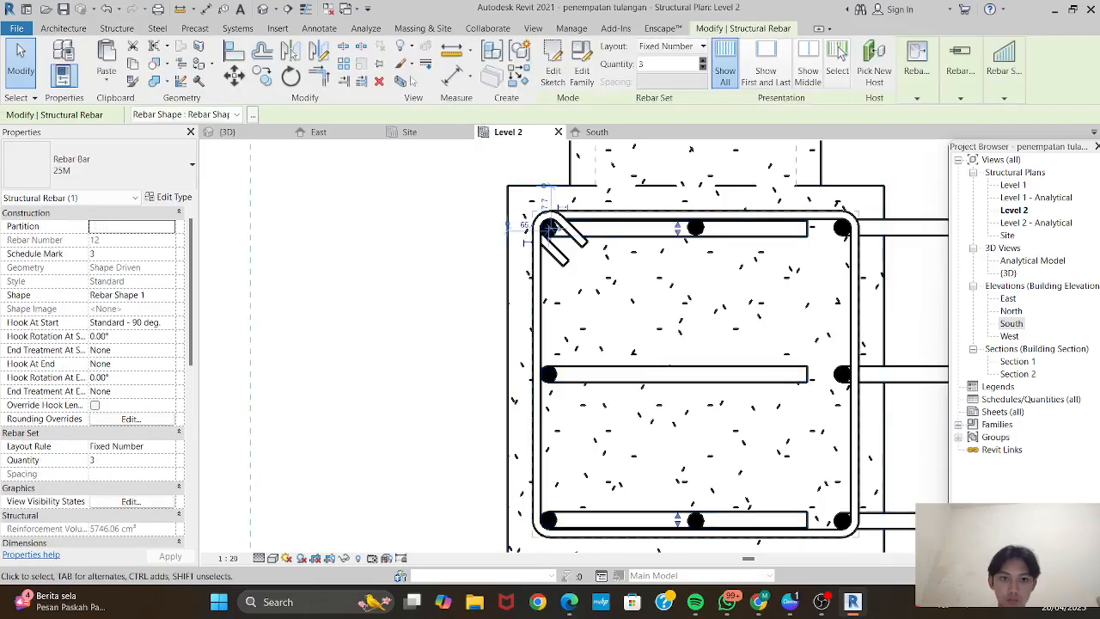
pyautogui.click(467, 402)
pyautogui.hotkey('ctrl', 'z')
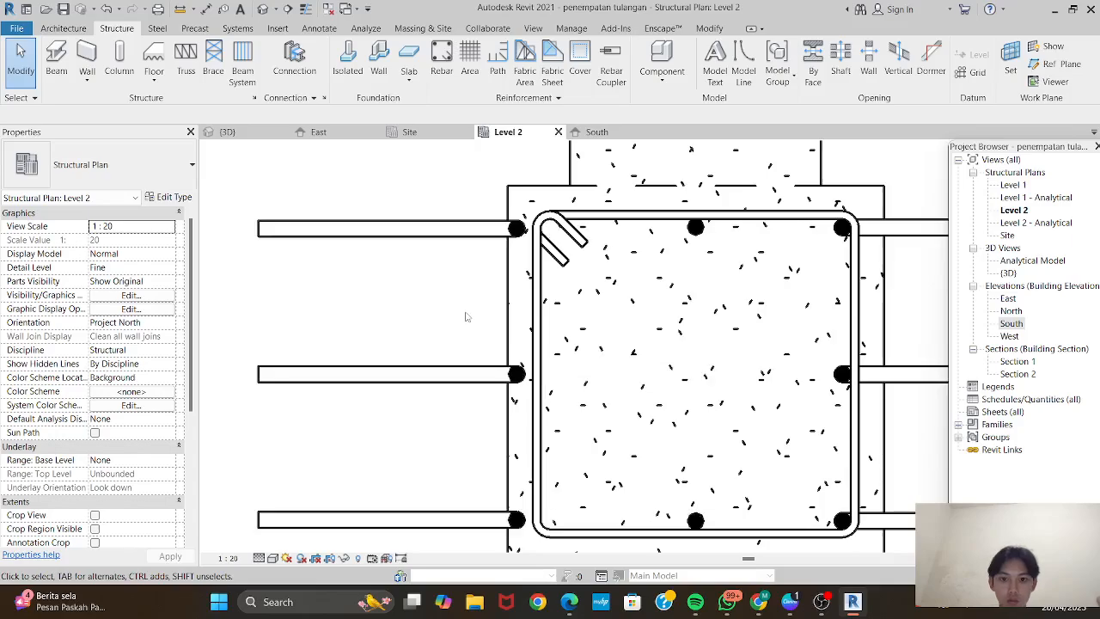
# Edit the west hooked 25M set's constraints to place its vertical segments inside the column stirrup's west leg and its first bar at the northwest bend.
pyautogui.click(460, 225)
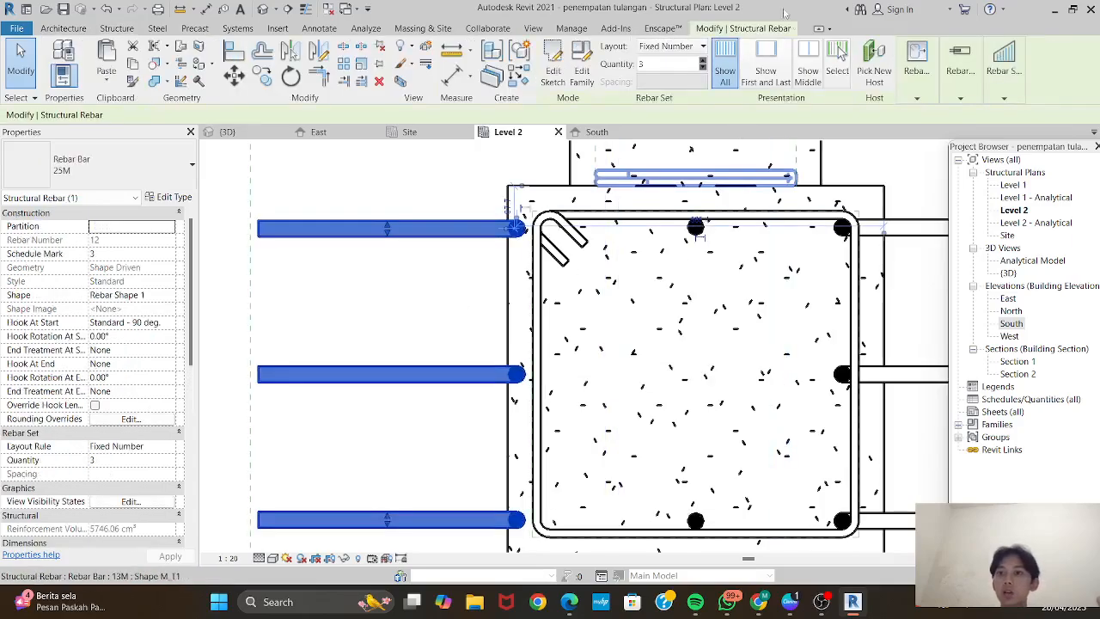
pyautogui.moveTo(916, 80)
pyautogui.click(919, 128)
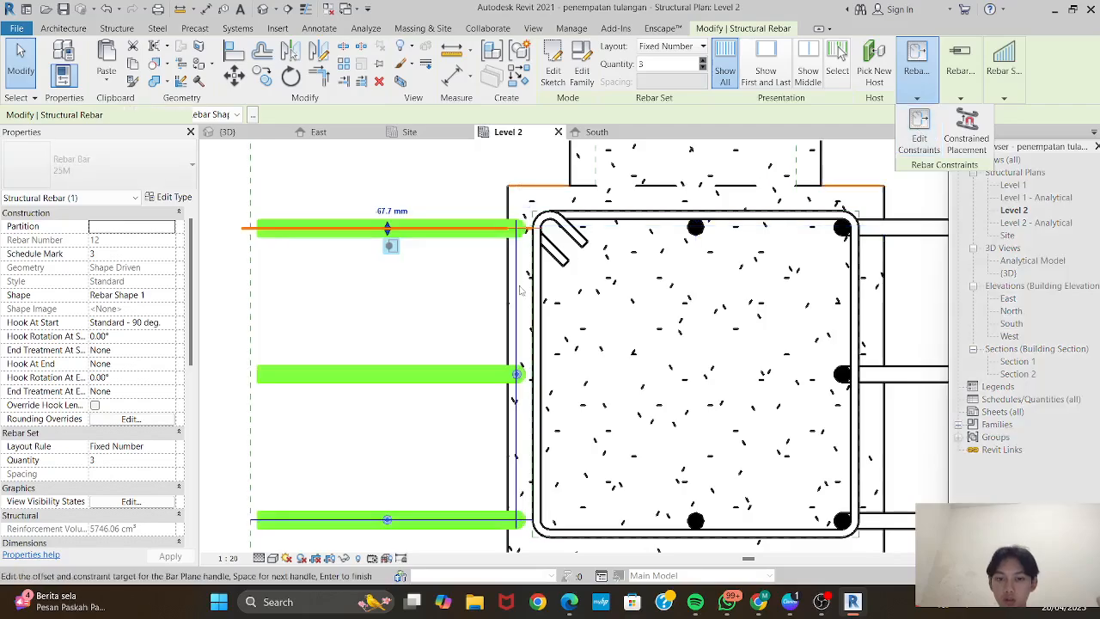
pyautogui.scroll(1, 519, 245)
pyautogui.scroll(1, 520, 245)
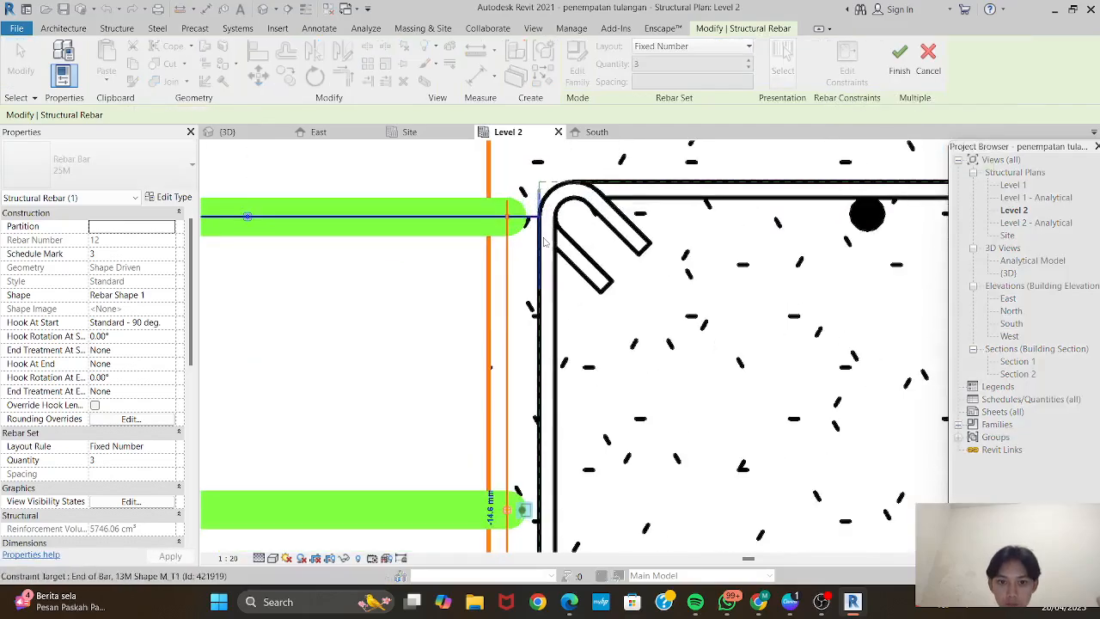
pyautogui.click(570, 237)
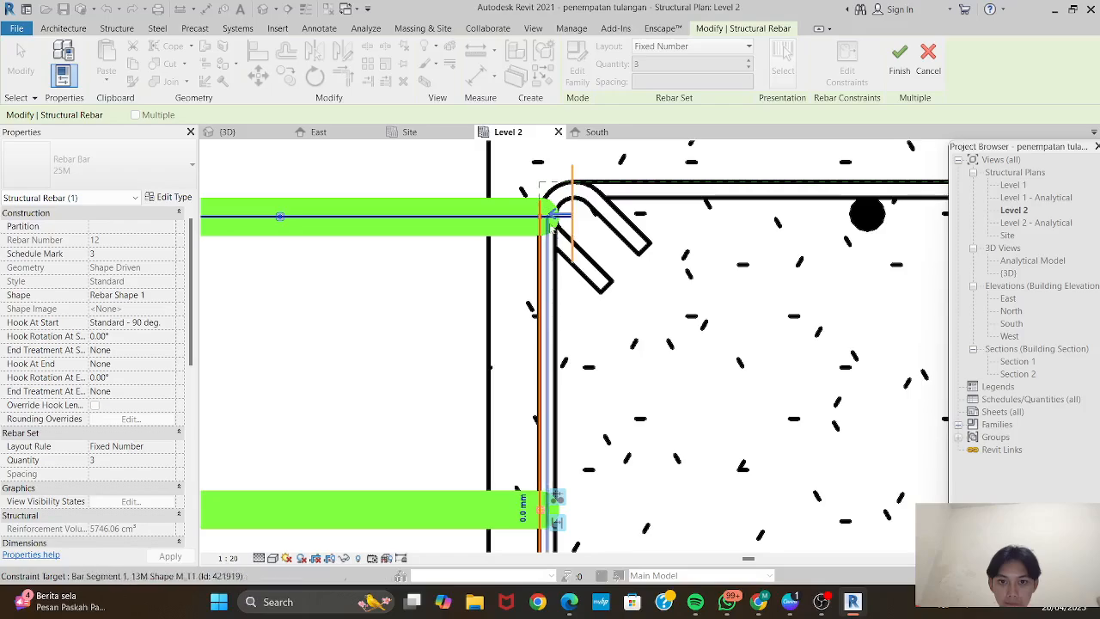
pyautogui.click(539, 226)
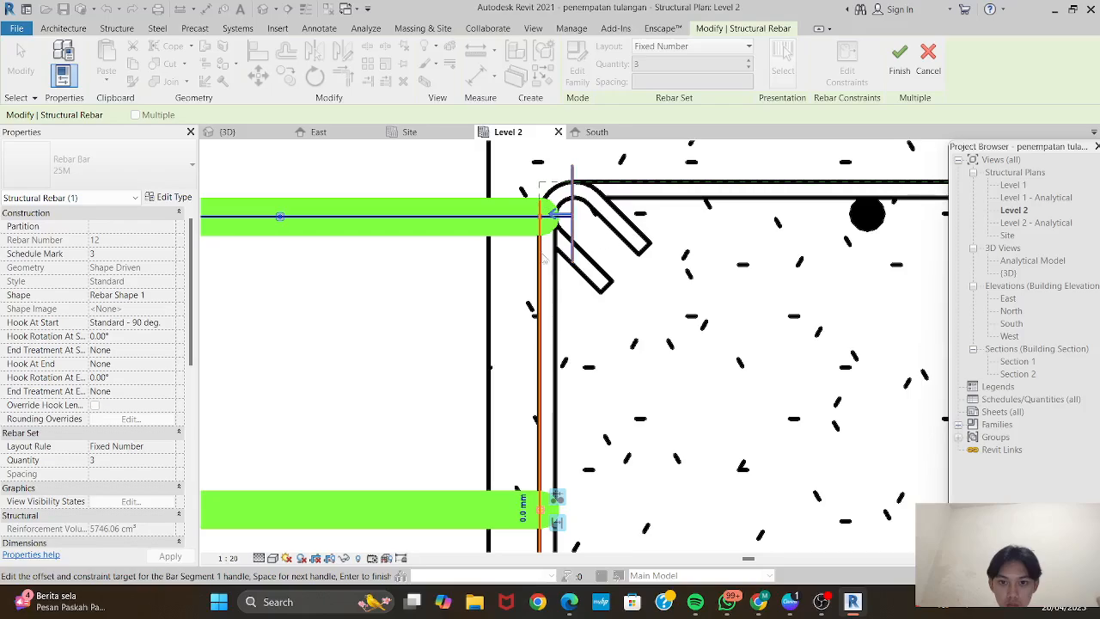
pyautogui.click(571, 217)
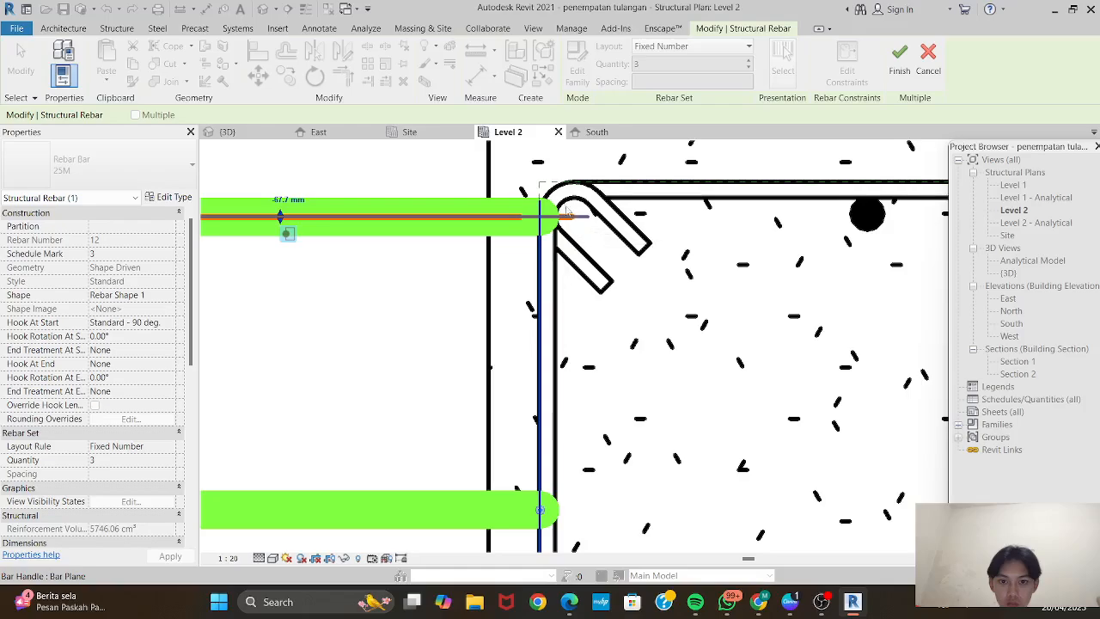
pyautogui.moveTo(567, 212); pyautogui.dragTo(572, 216)
pyautogui.scroll(-1, 605, 316)
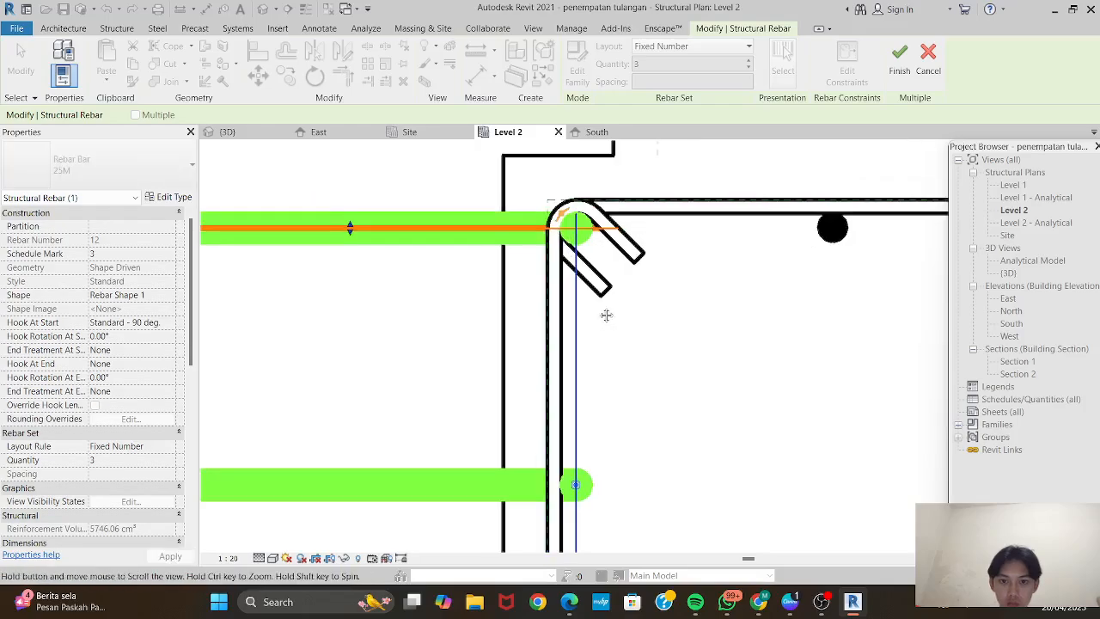
# Constrain the far end of the west set to the column stirrup's southwest bend and finish the constraints.
pyautogui.moveTo(606, 315); pyautogui.dragTo(597, 198, button='middle')
pyautogui.scroll(-3, 608, 359)
pyautogui.moveTo(608, 359); pyautogui.dragTo(581, 176, button='middle')
pyautogui.scroll(5, 558, 322)
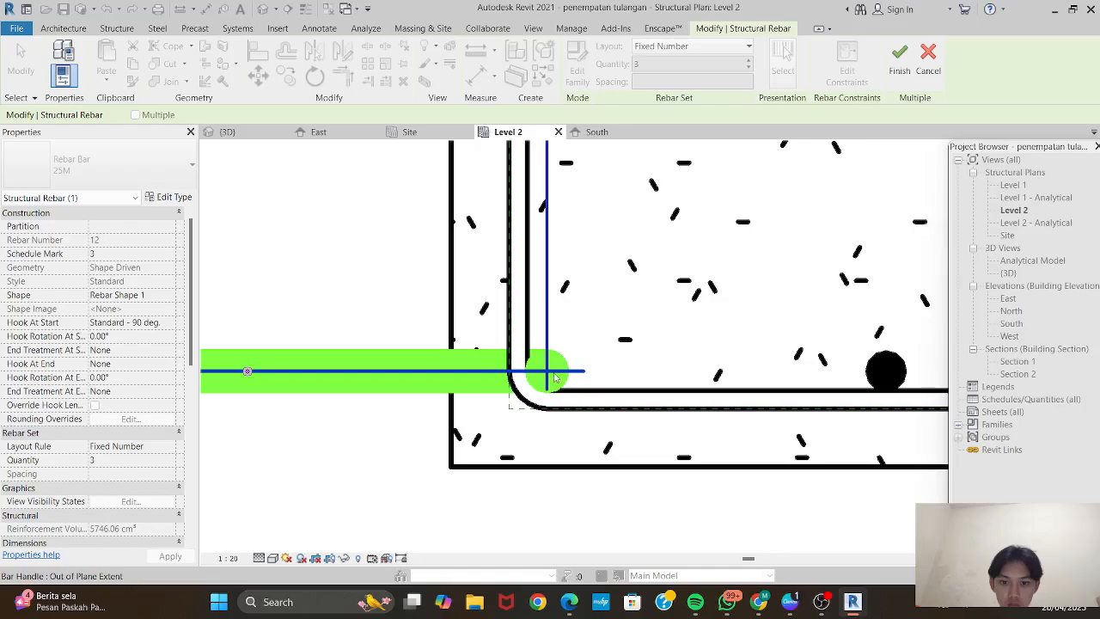
pyautogui.click(537, 371)
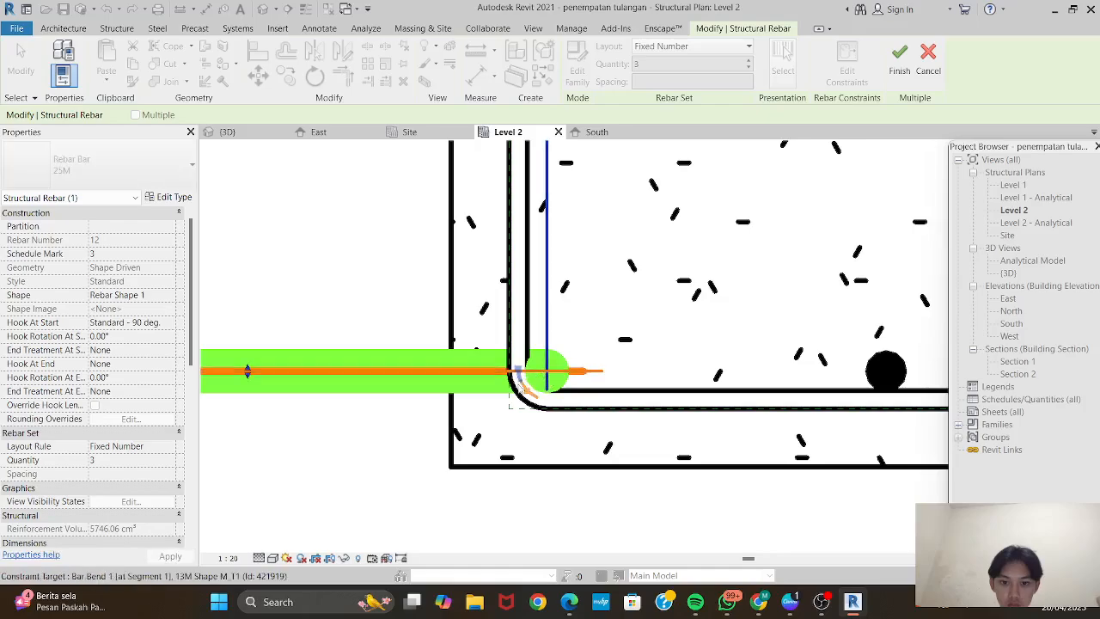
pyautogui.click(520, 382)
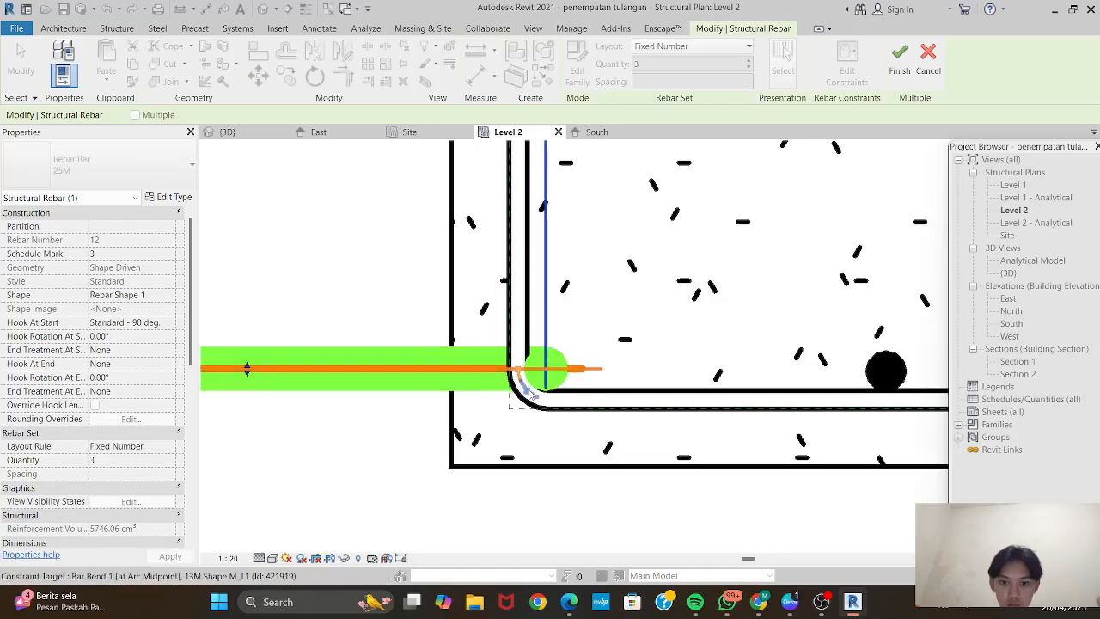
pyautogui.click(530, 394)
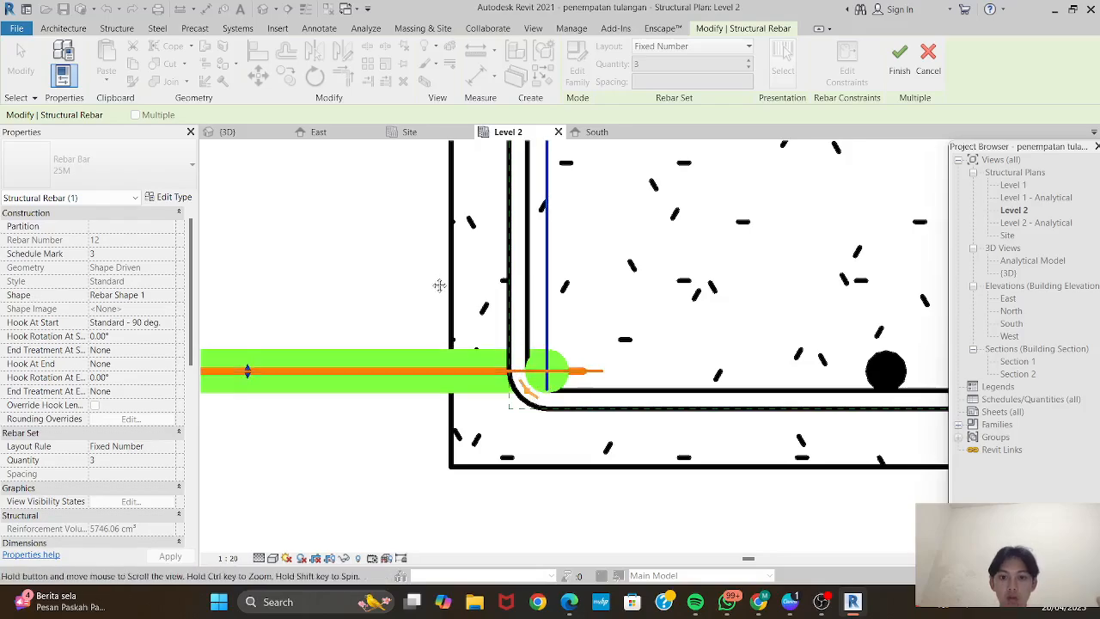
pyautogui.moveTo(439, 284); pyautogui.dragTo(452, 329, button='middle')
pyautogui.click(898, 58)
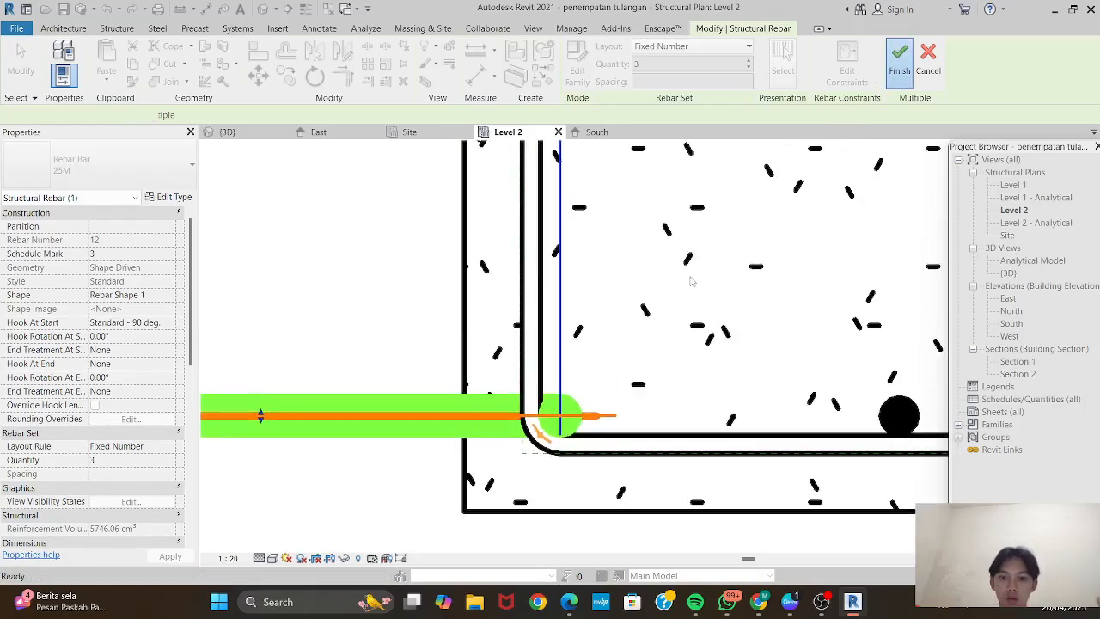
pyautogui.scroll(-4, 695, 310)
pyautogui.click(526, 299)
pyautogui.moveTo(519, 240); pyautogui.dragTo(511, 355, button='middle')
pyautogui.scroll(-3, 511, 356)
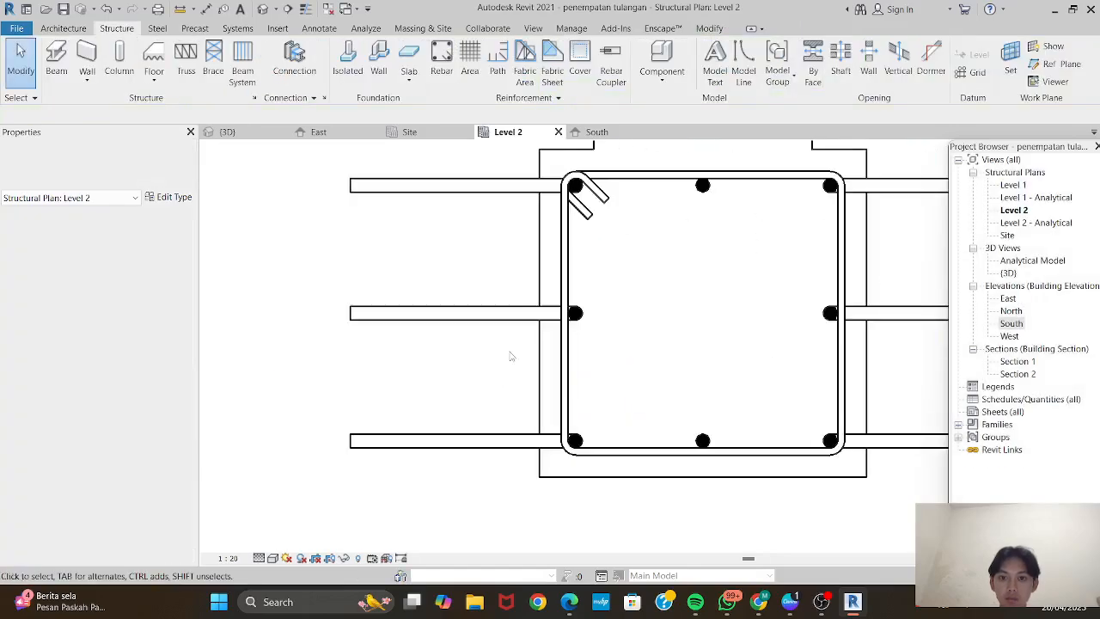
pyautogui.scroll(-2, 591, 225)
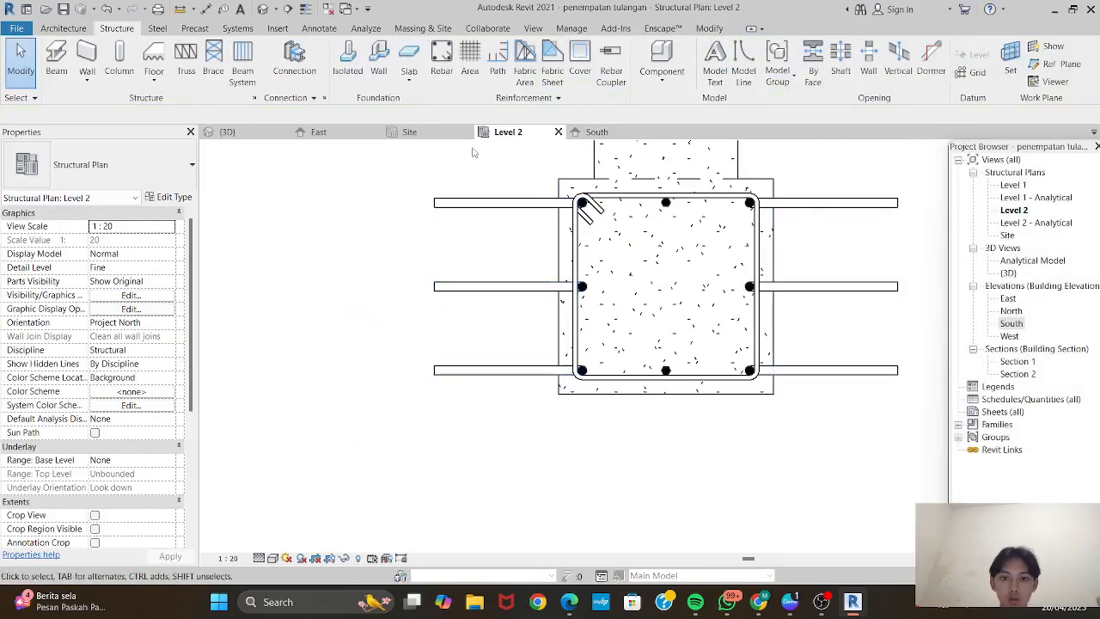
# In the South elevation, lower the west set's hook segment to an offset of about 483.8 mm at the footing stirrup's bottom leg and finish the constraints.
pyautogui.click(597, 132)
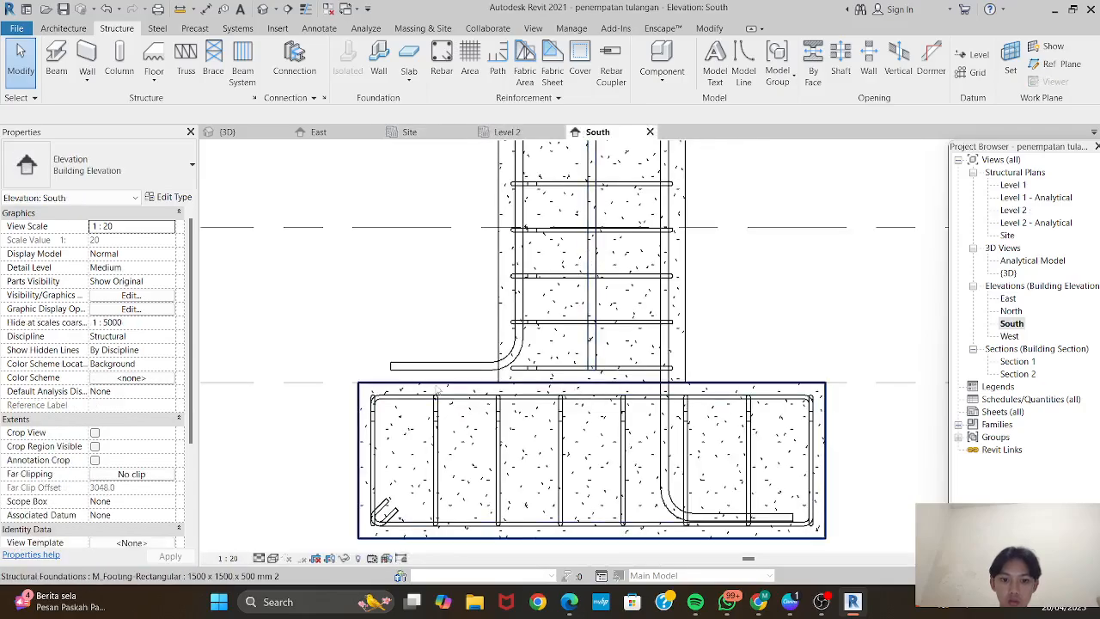
pyautogui.click(437, 368)
pyautogui.scroll(3, 475, 404)
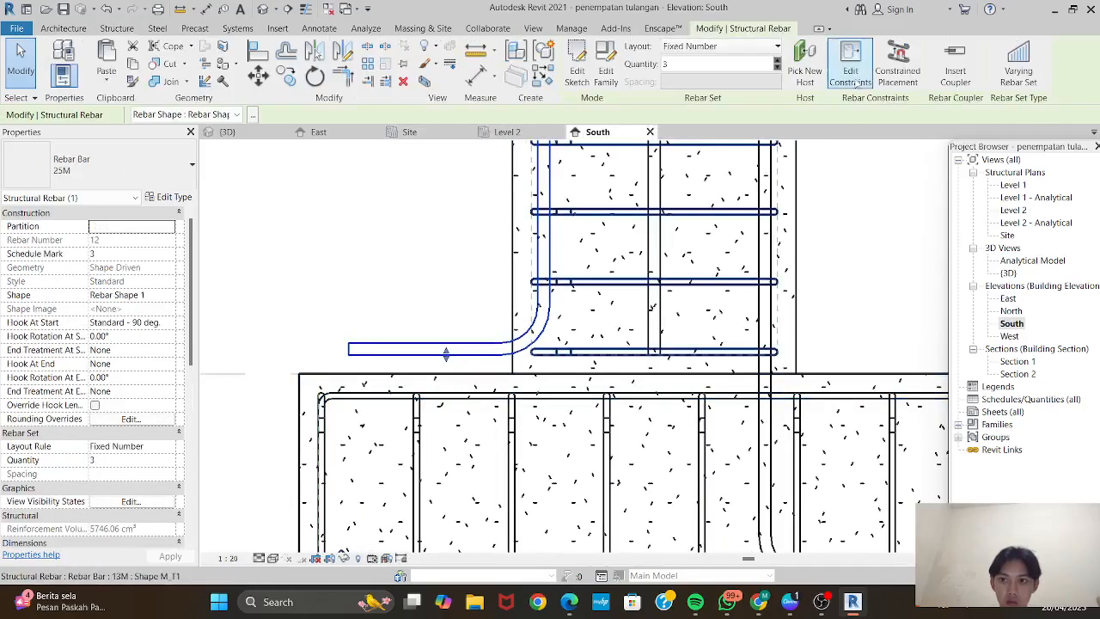
pyautogui.click(849, 73)
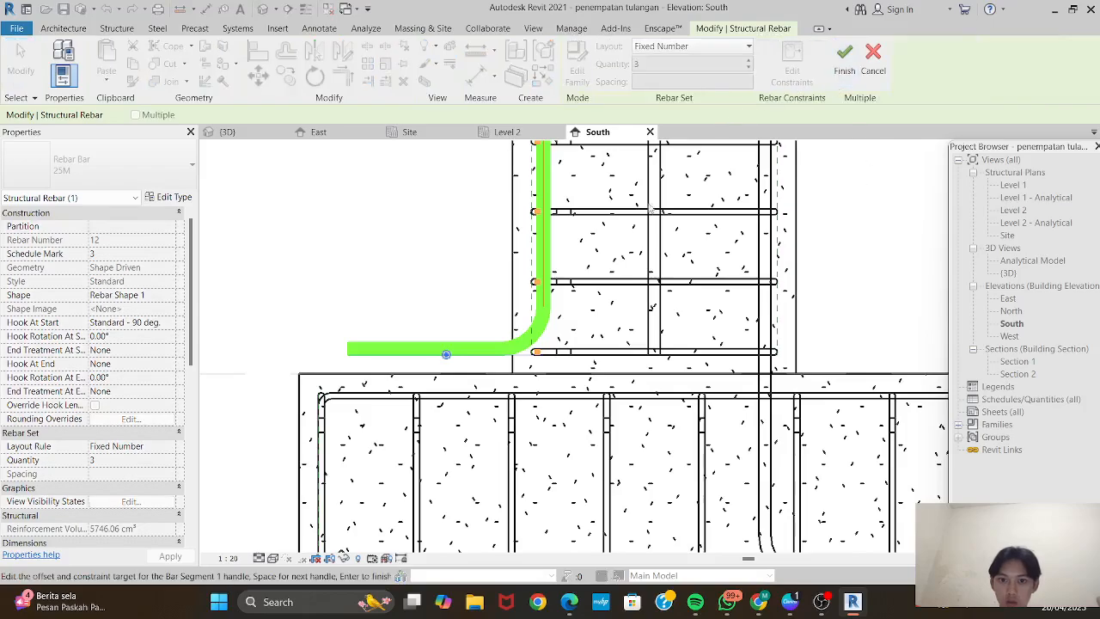
pyautogui.moveTo(496, 352); pyautogui.dragTo(619, 205, button='middle')
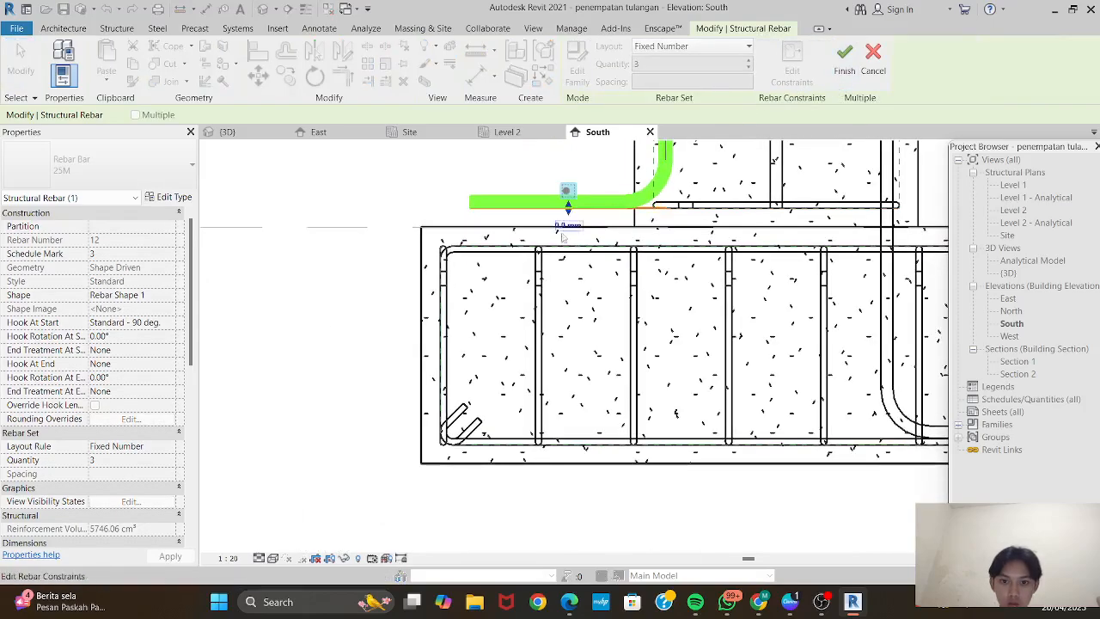
pyautogui.click(565, 228)
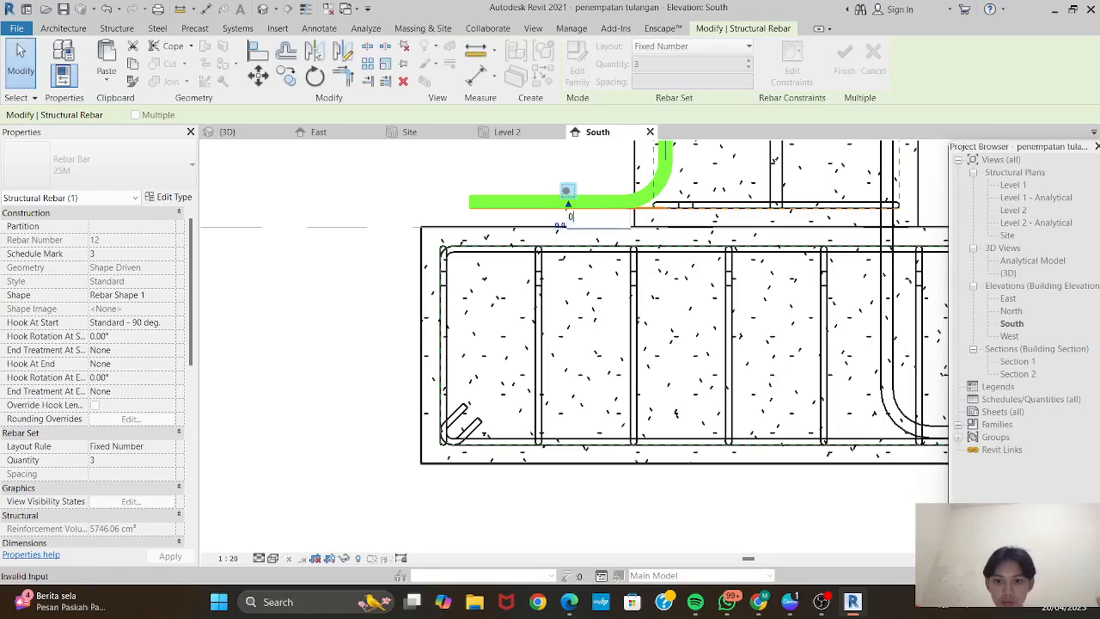
pyautogui.press('Return')
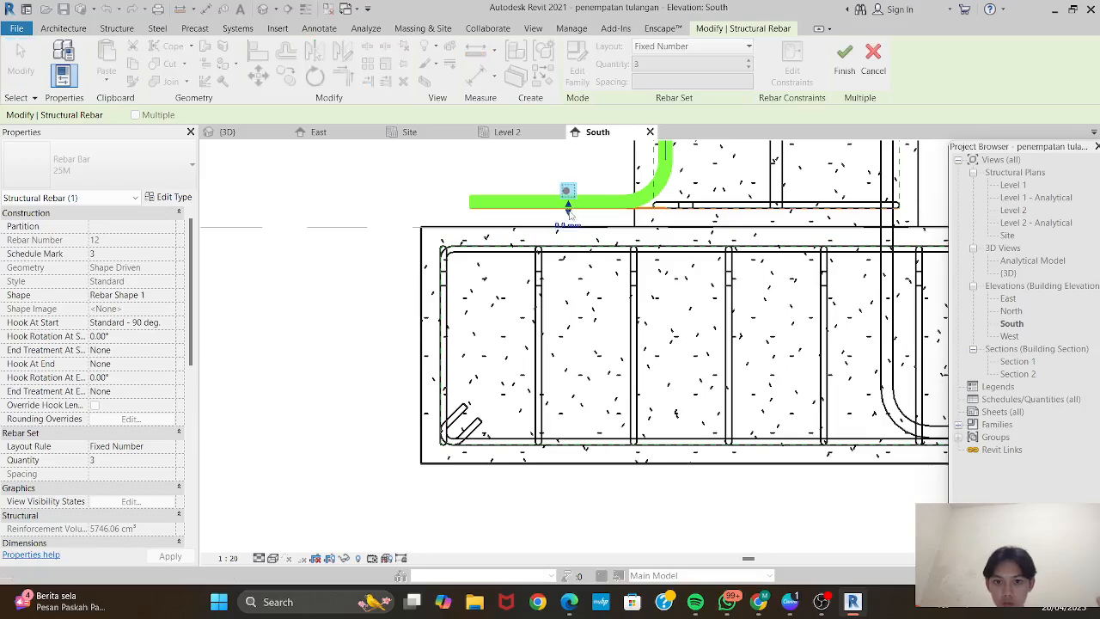
pyautogui.moveTo(568, 213); pyautogui.dragTo(568, 436)
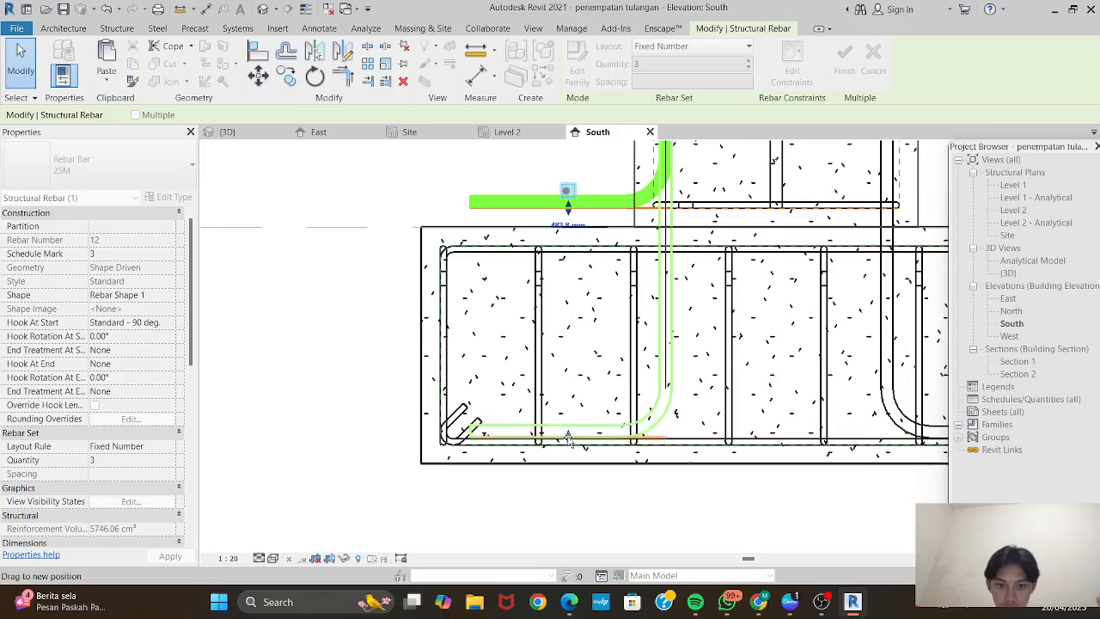
pyautogui.moveTo(559, 371); pyautogui.dragTo(559, 371)
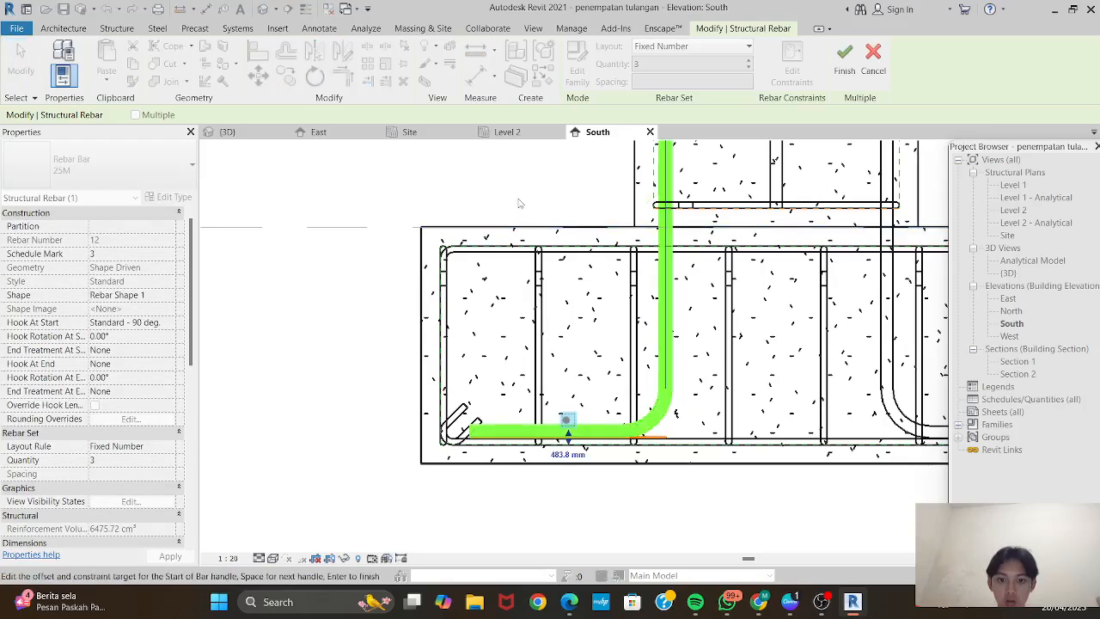
pyautogui.click(844, 59)
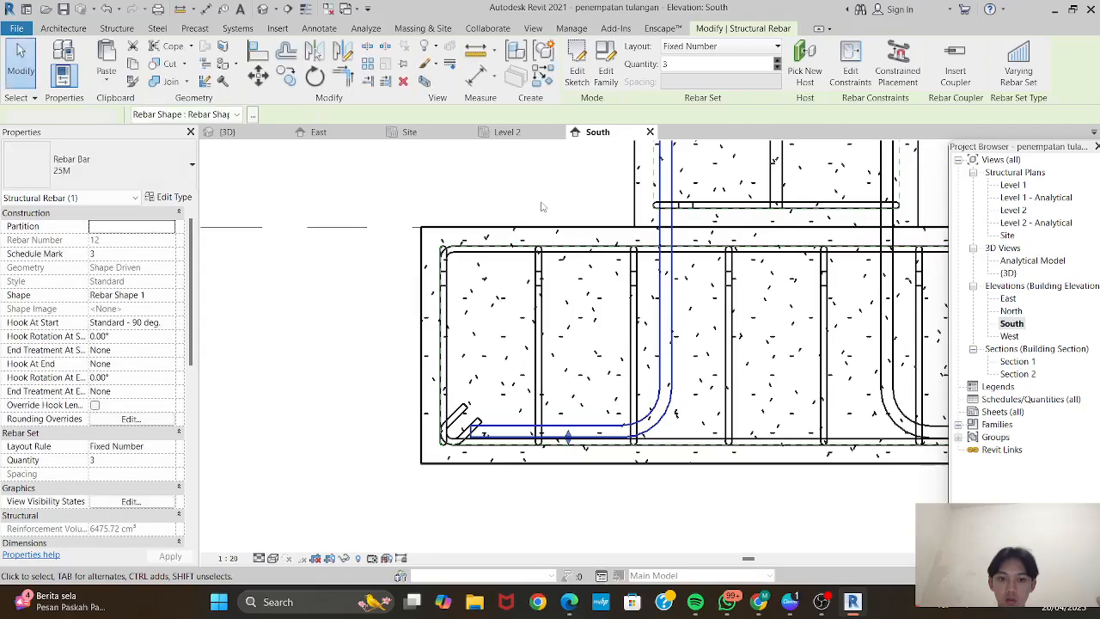
pyautogui.click(542, 206)
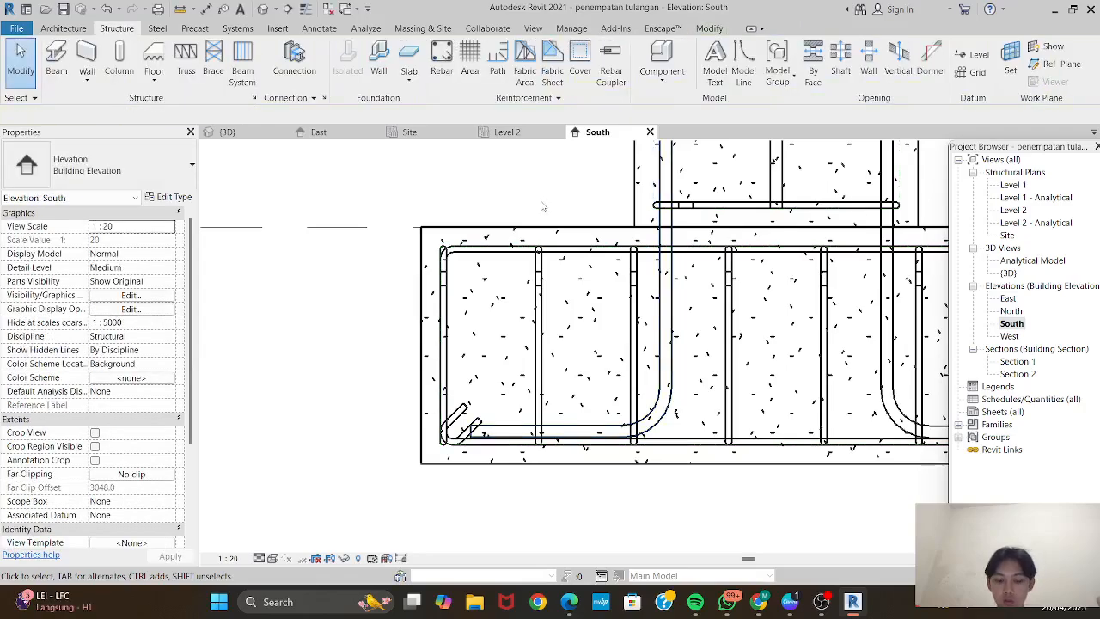
pyautogui.moveTo(559, 188); pyautogui.dragTo(444, 310, button='middle')
pyautogui.scroll(-2, 443, 308)
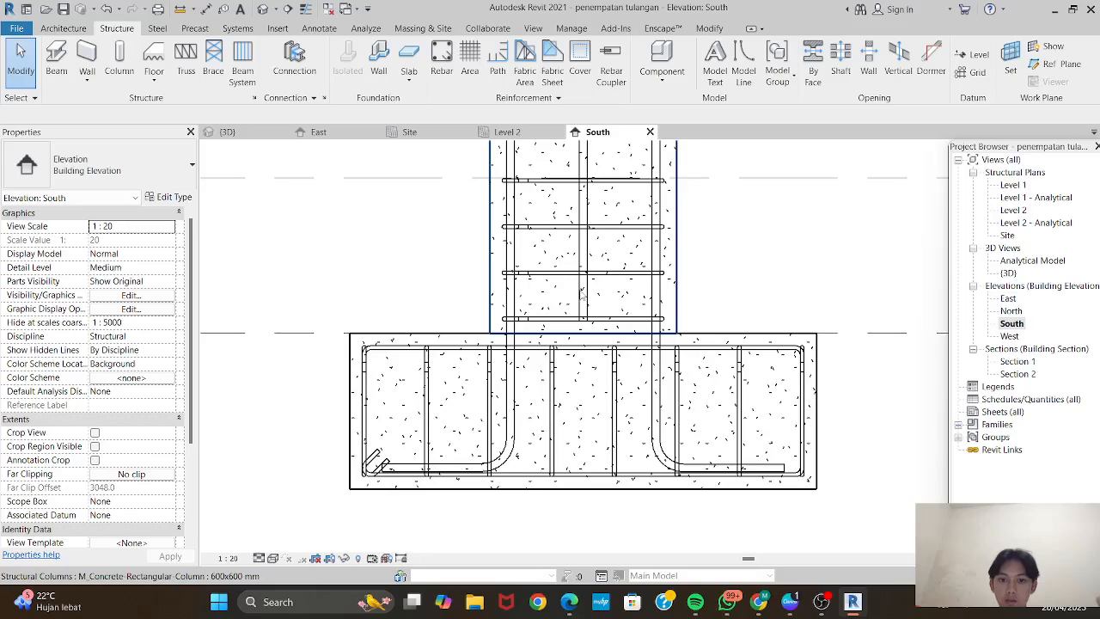
# Give the straight middle 25M bar on the column's south face a Standard - 90 deg. hook at its start.
pyautogui.scroll(2, 581, 293)
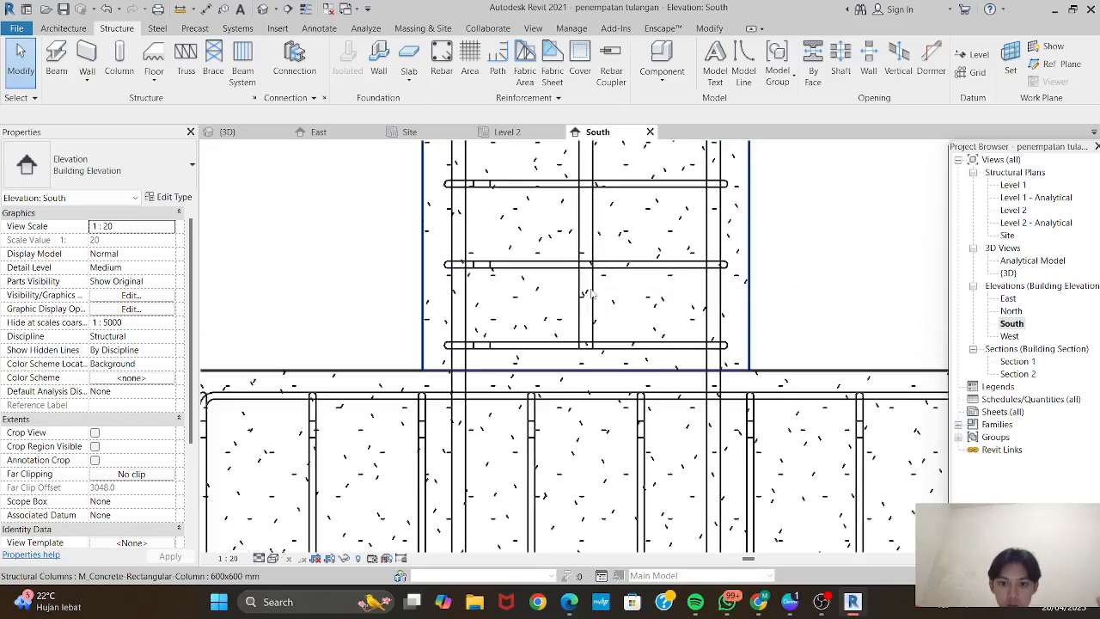
pyautogui.click(587, 293)
pyautogui.scroll(-2, 591, 292)
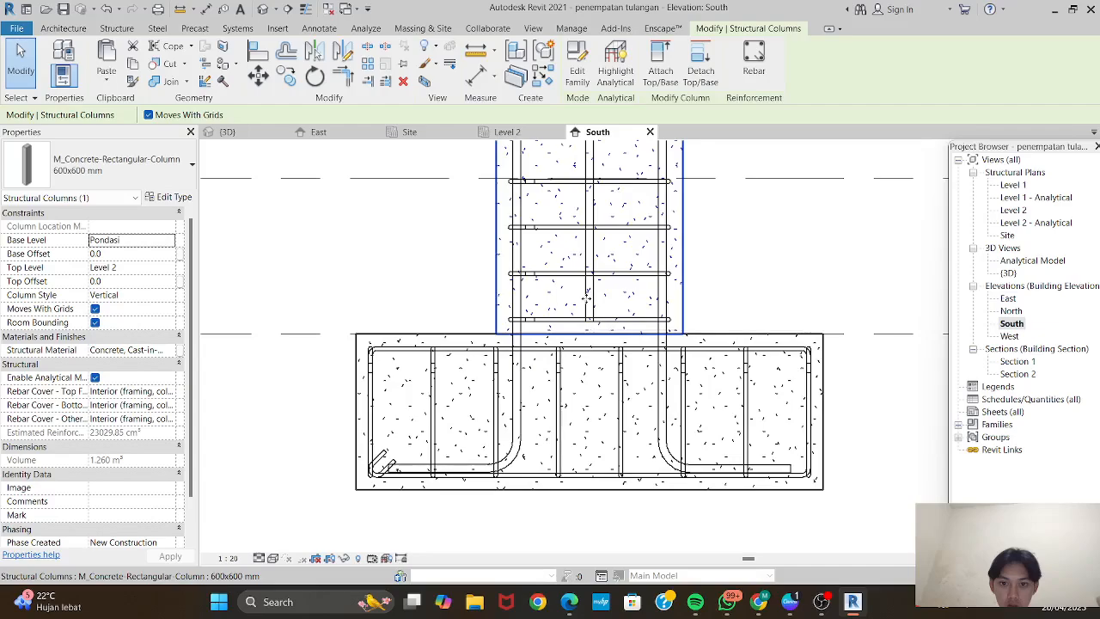
pyautogui.click(712, 298)
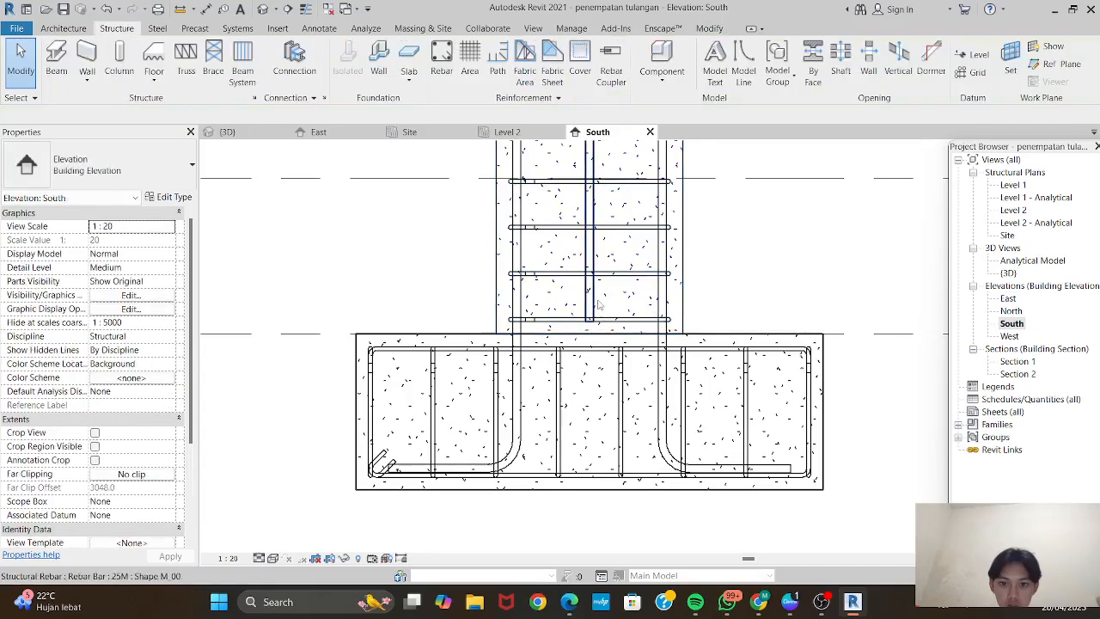
pyautogui.click(599, 305)
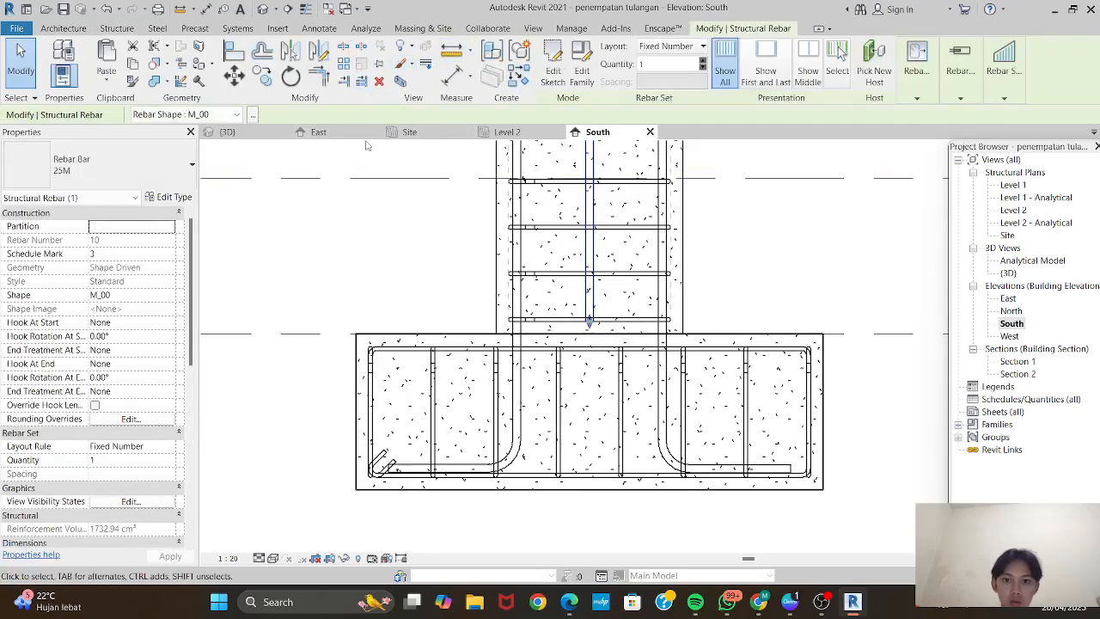
pyautogui.click(316, 132)
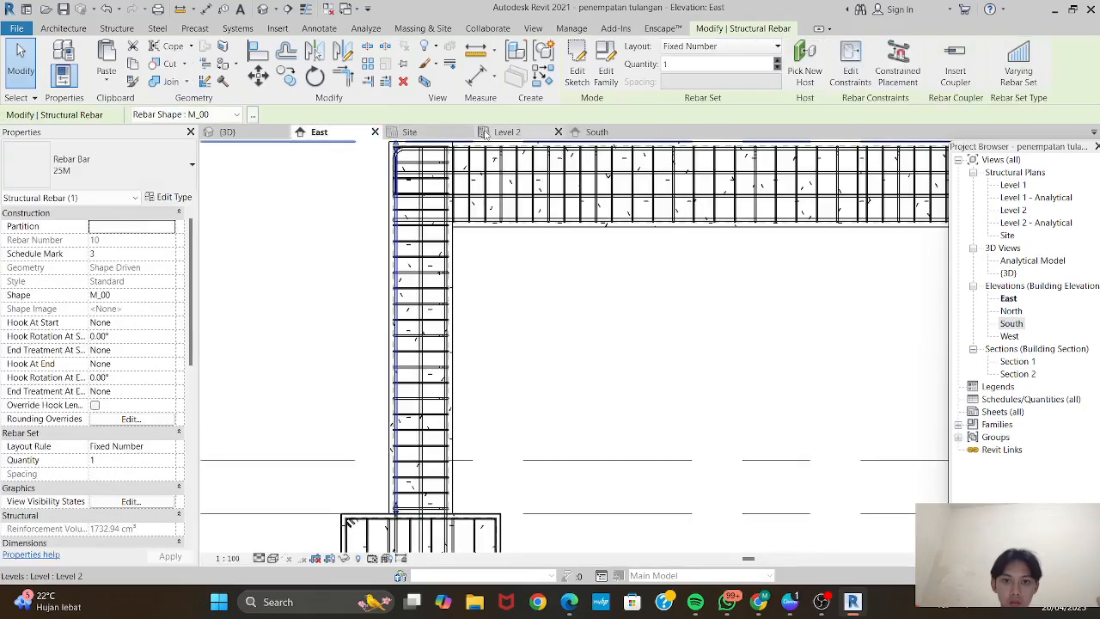
pyautogui.click(485, 133)
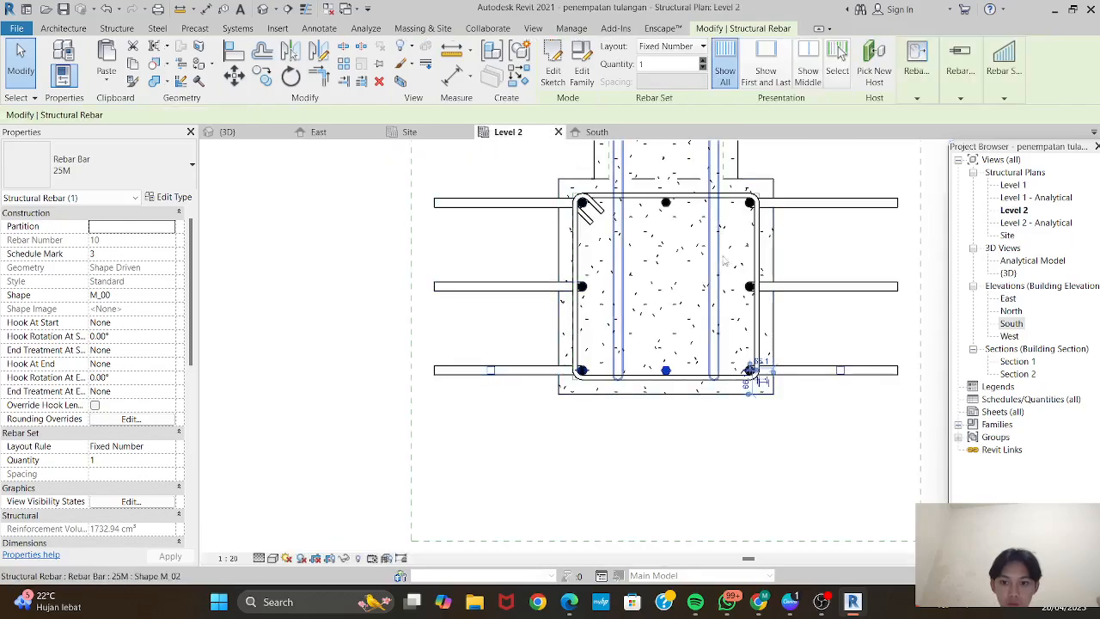
pyautogui.scroll(5, 724, 261)
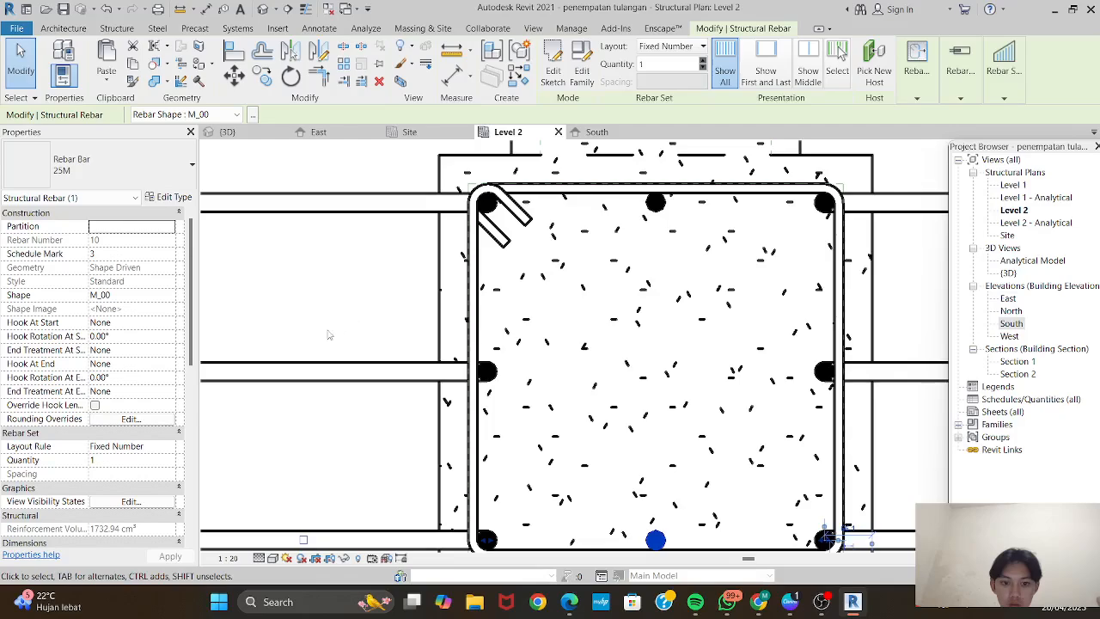
pyautogui.click(163, 325)
pyautogui.click(169, 324)
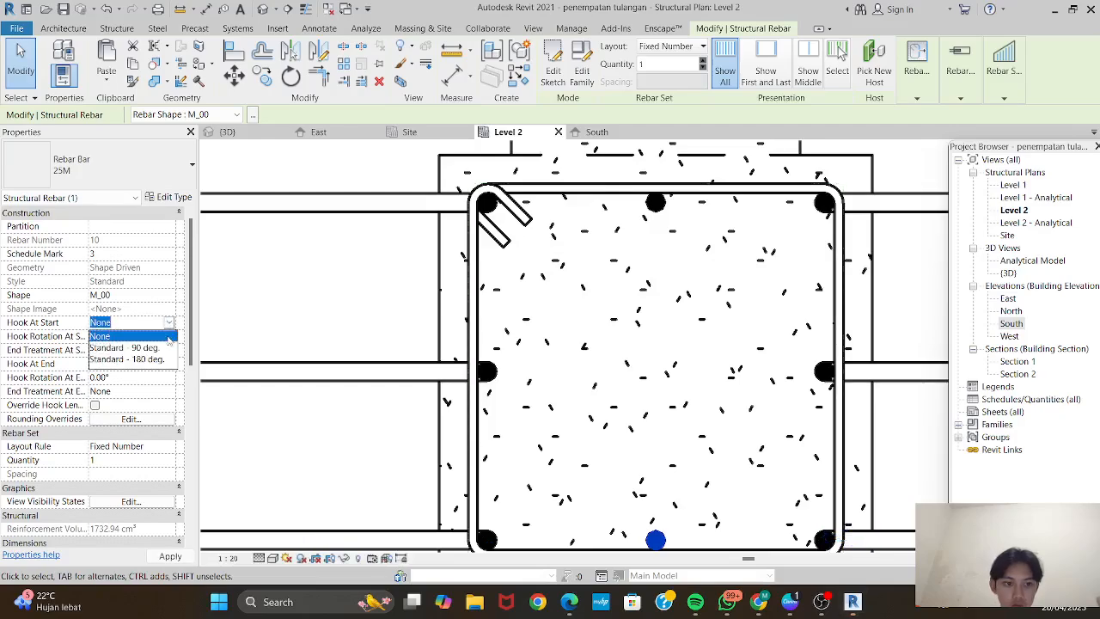
pyautogui.click(172, 344)
pyautogui.scroll(-2, 349, 344)
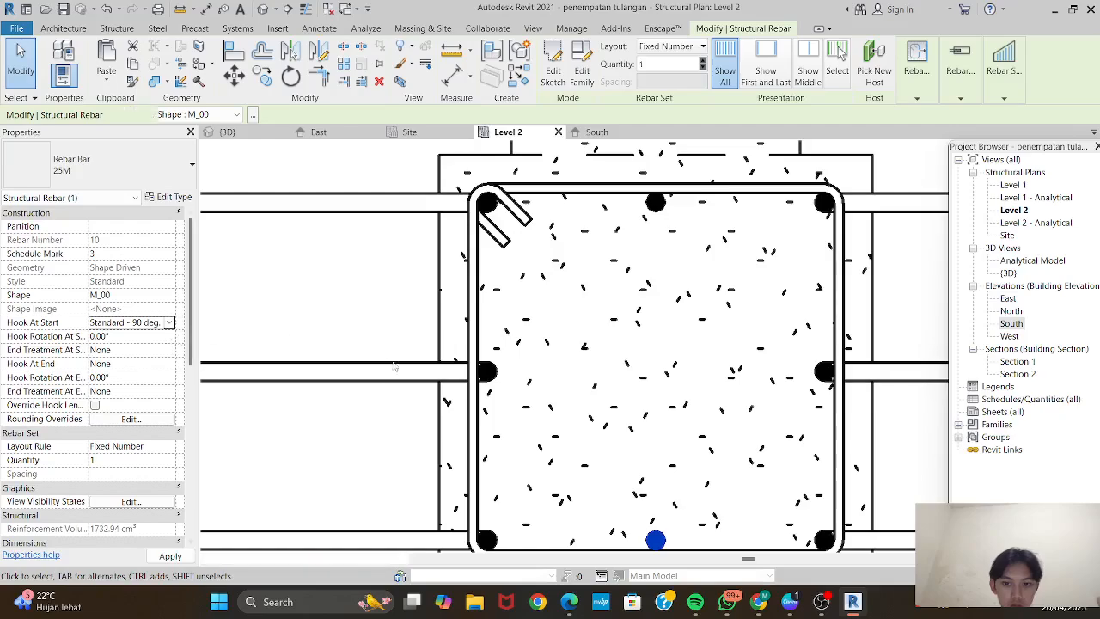
pyautogui.scroll(1, 500, 391)
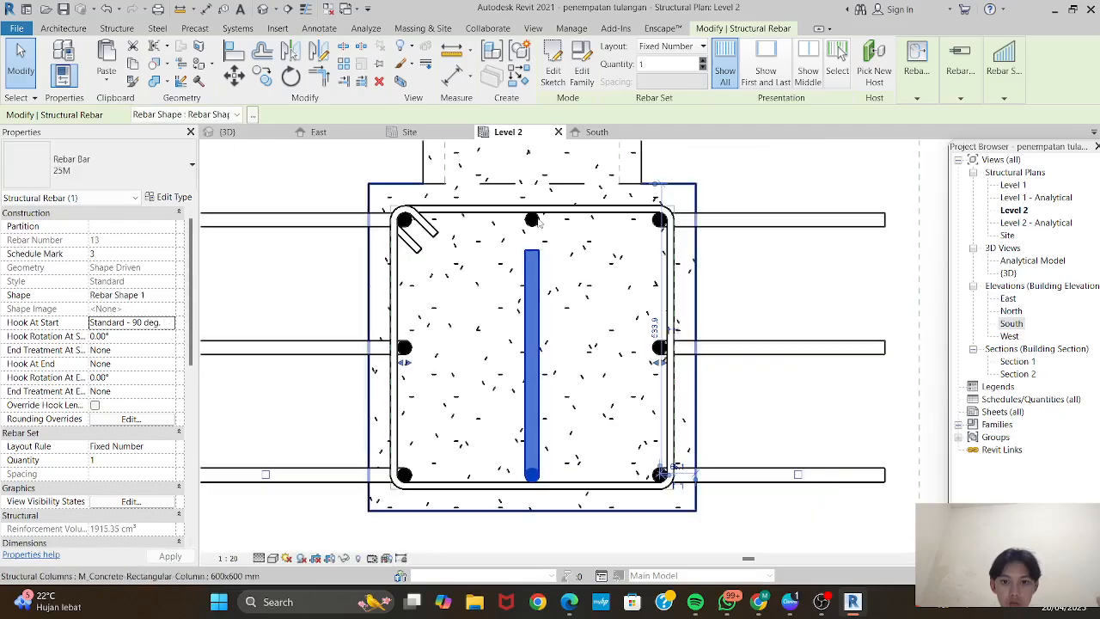
pyautogui.click(303, 171)
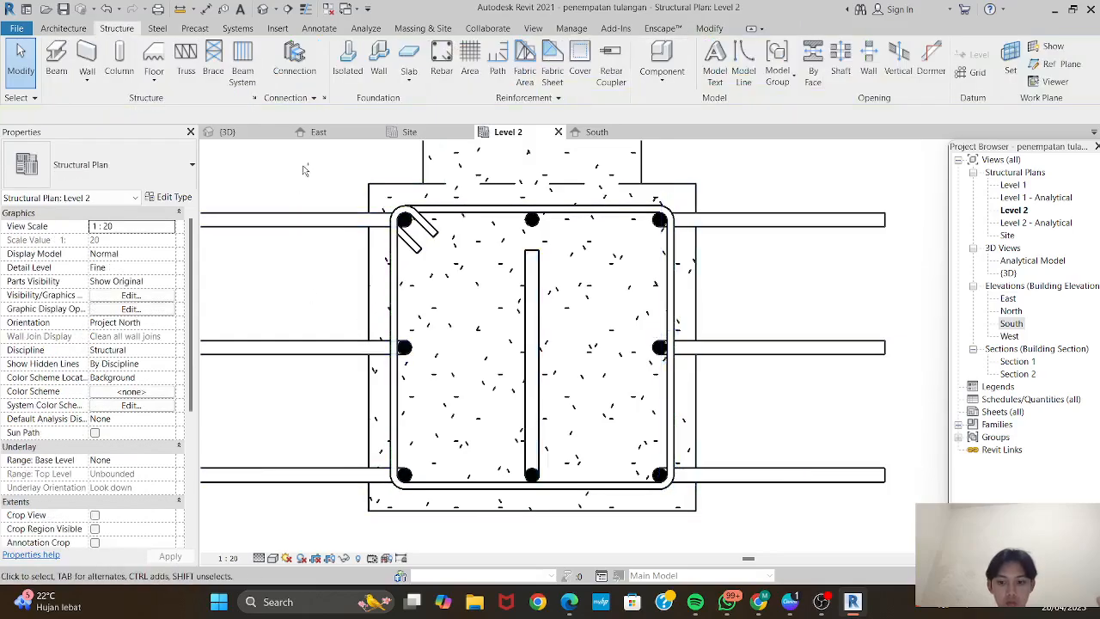
# Set the East elevation's view scale to 1:20 for working on the hooked middle bar above the footing.
pyautogui.click(318, 132)
pyautogui.click(587, 361)
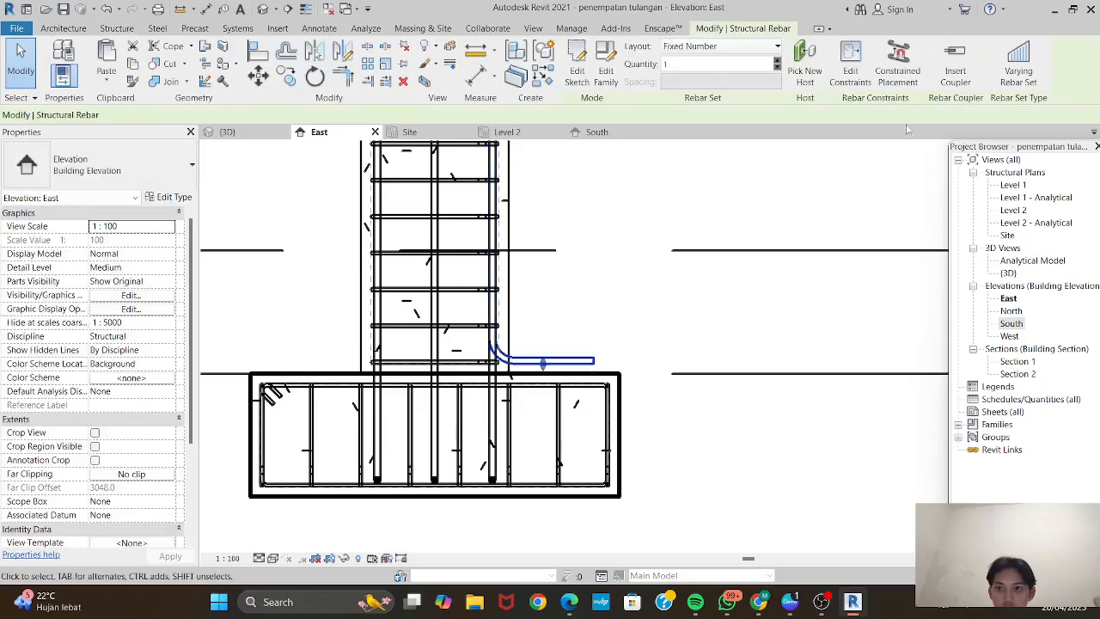
pyautogui.click(850, 67)
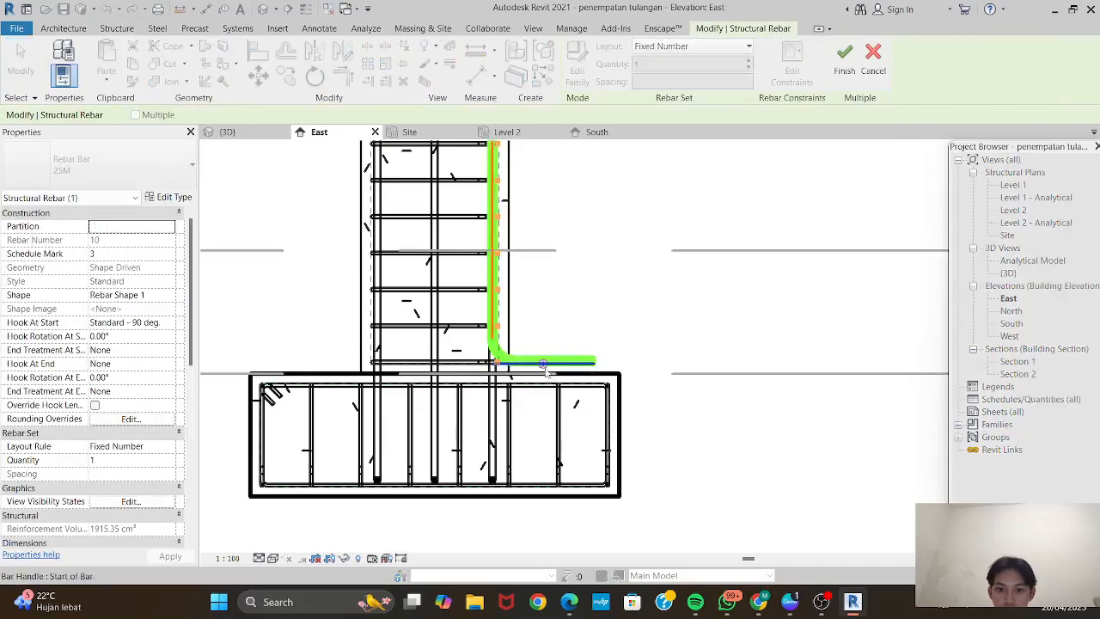
pyautogui.click(542, 363)
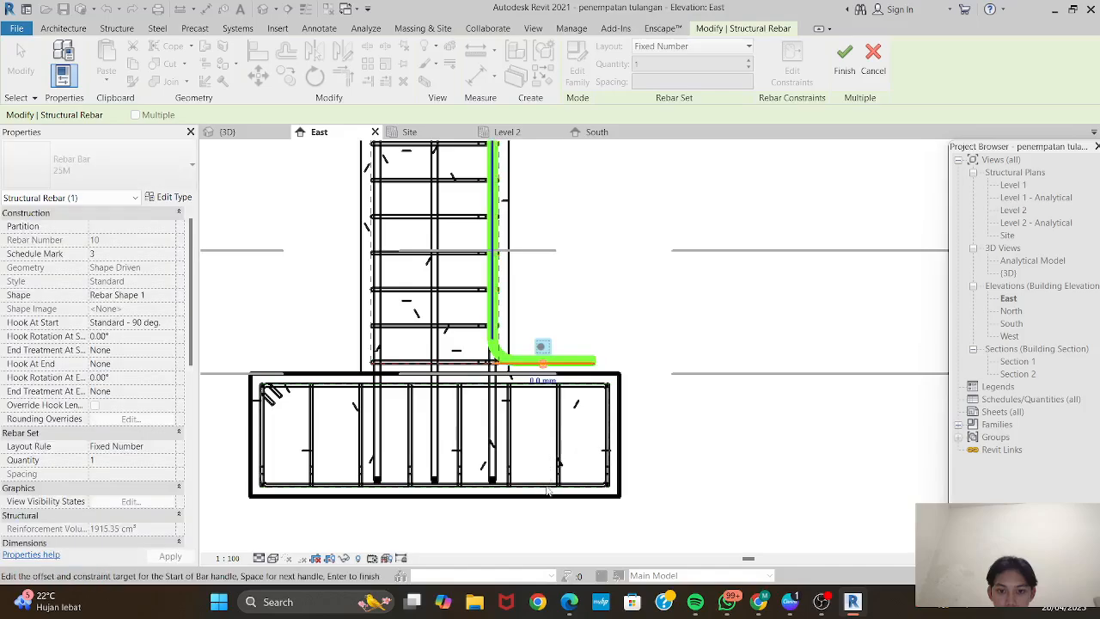
pyautogui.scroll(2, 542, 481)
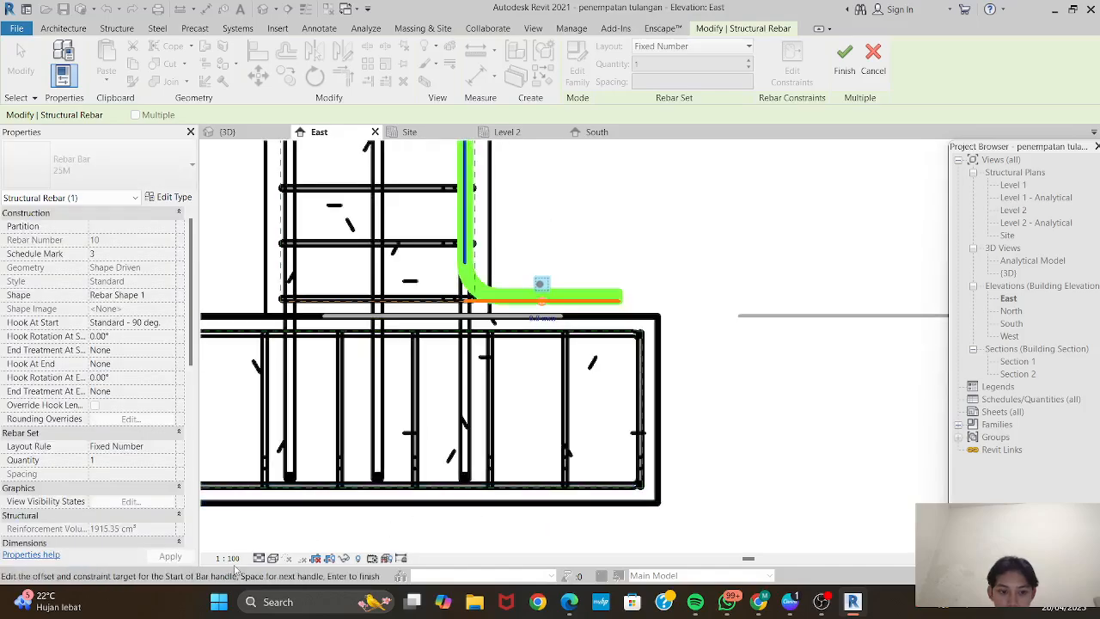
pyautogui.click(233, 562)
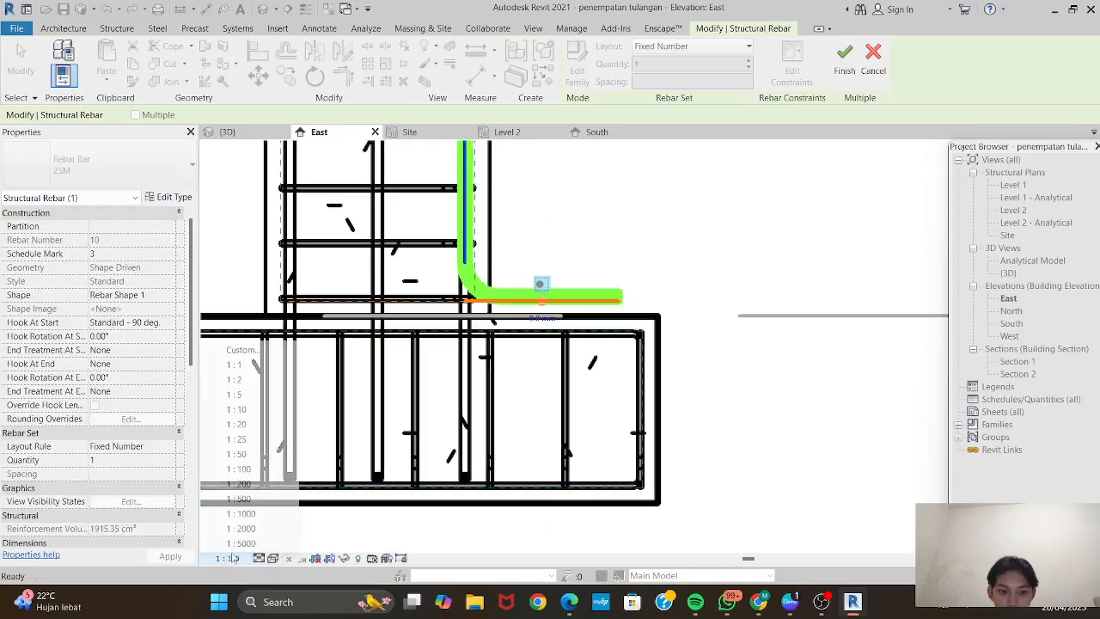
pyautogui.click(243, 426)
pyautogui.scroll(1, 537, 487)
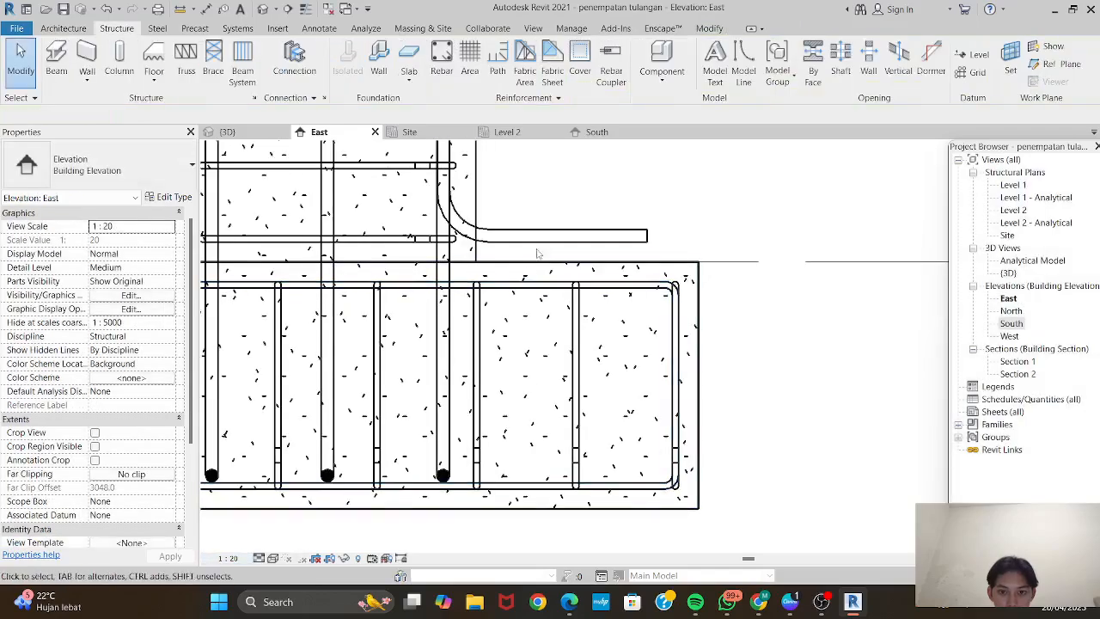
# Constrain the hooked middle bar's start to the footing stirrup's bottom leg with a 0 mm offset and finish the constraints.
pyautogui.click(545, 237)
pyautogui.click(847, 69)
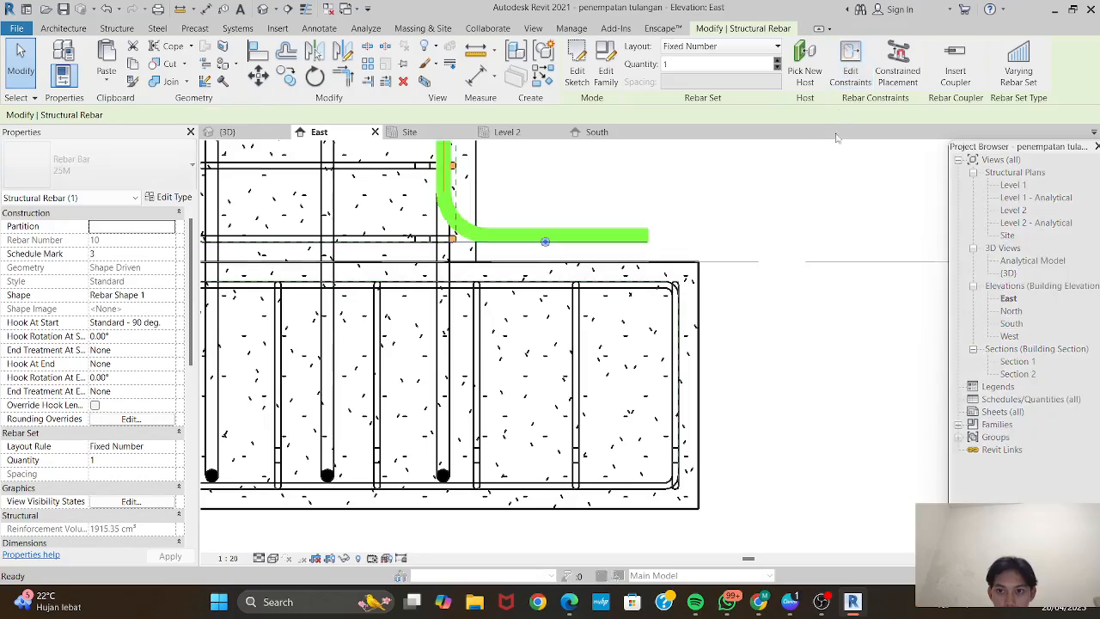
pyautogui.click(545, 243)
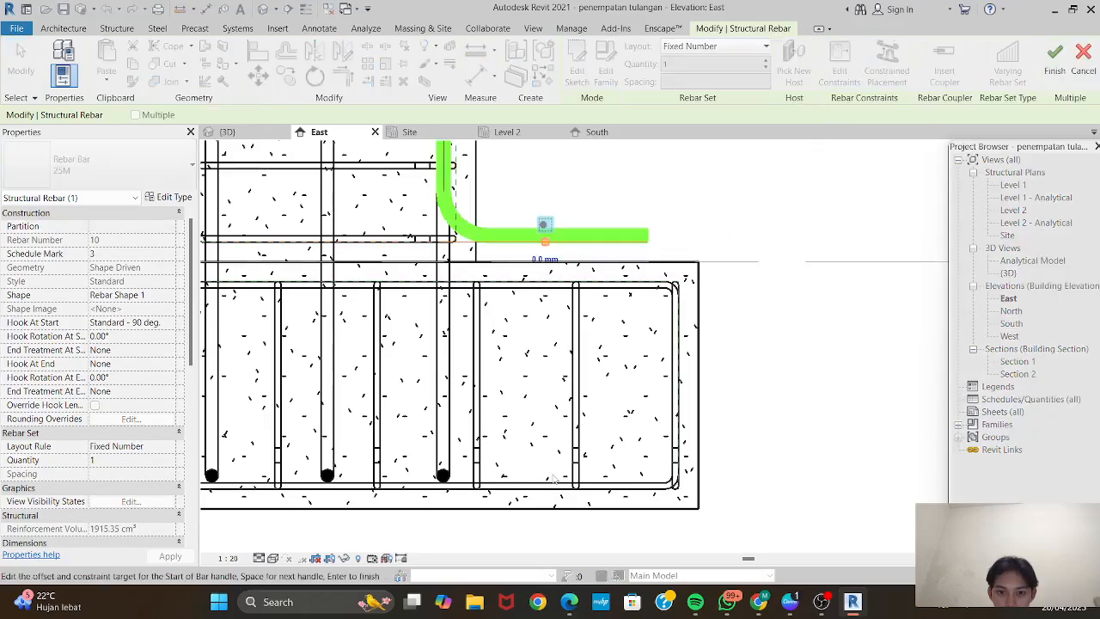
pyautogui.click(537, 491)
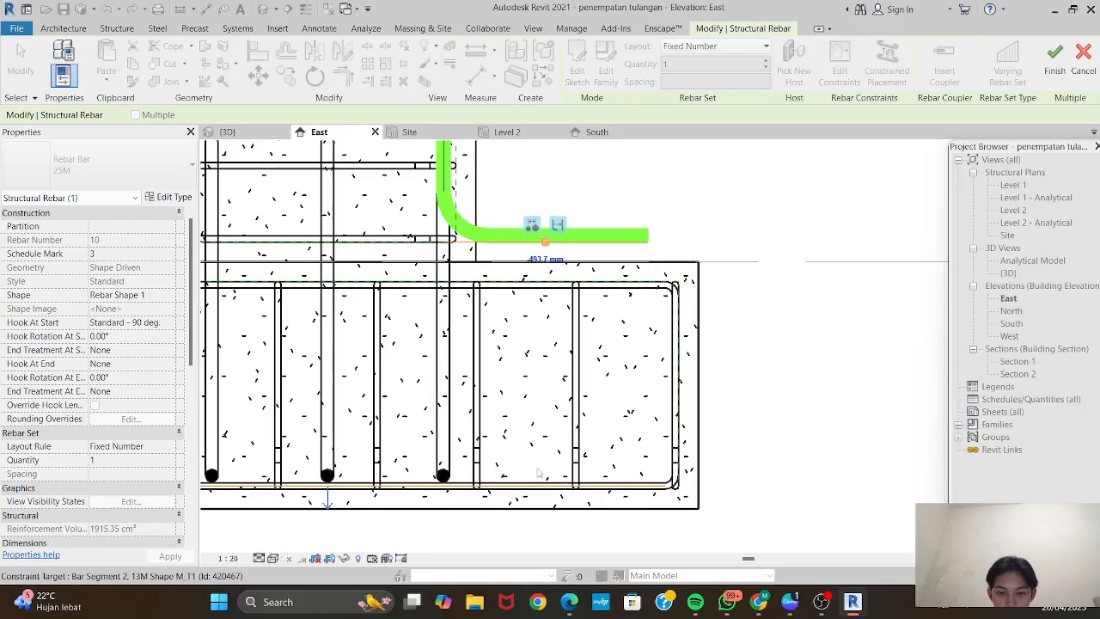
pyautogui.click(537, 259)
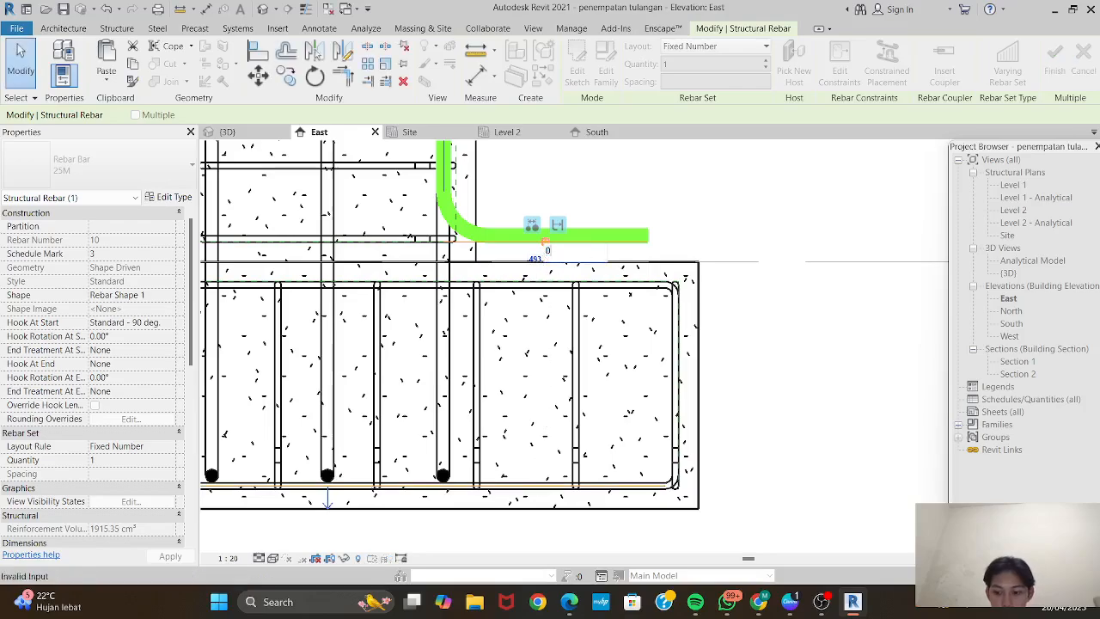
pyautogui.write('0')
pyautogui.press('Return')
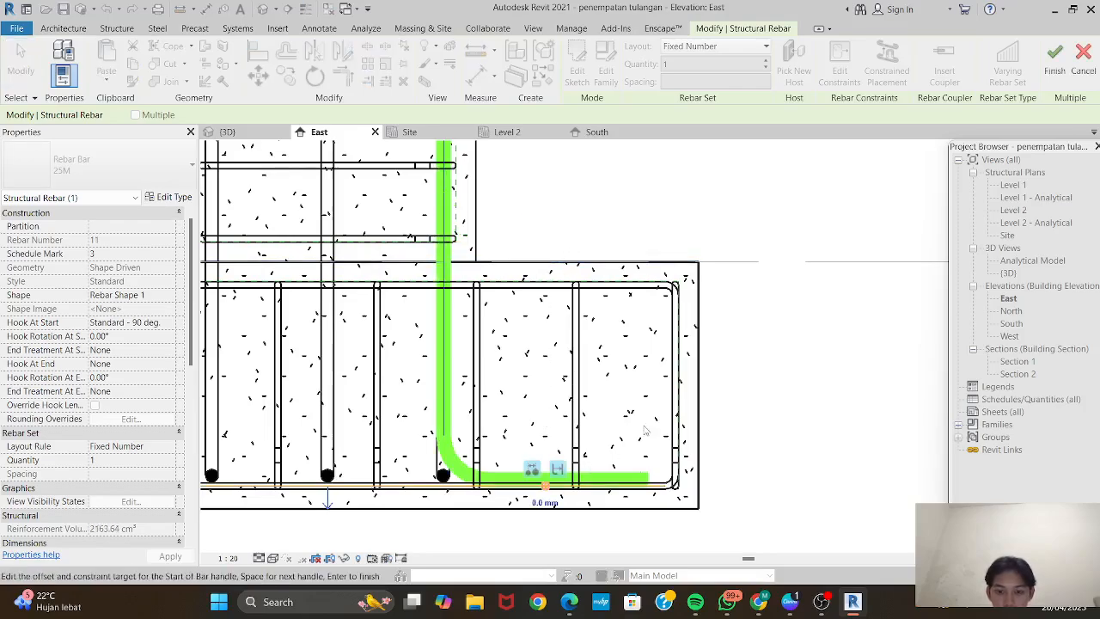
pyautogui.click(1054, 61)
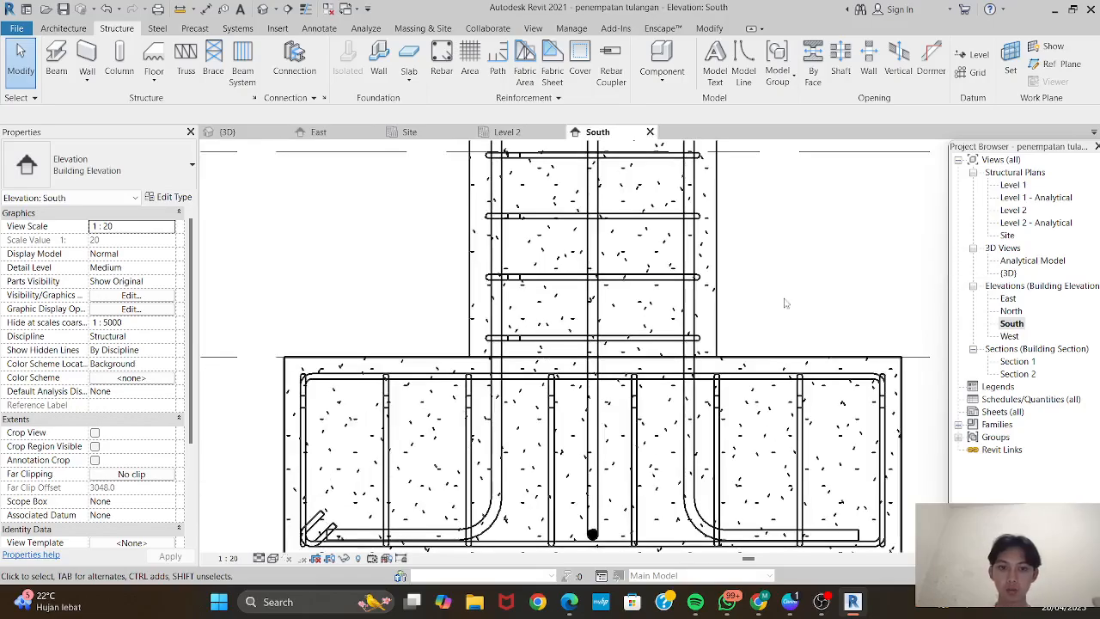
# Examine the column, beam and footing reinforcement in the 3D view from a different angle.
pyautogui.click(258, 134)
pyautogui.keyDown('shift'); pyautogui.moveTo(838, 227); pyautogui.dragTo(532, 500, button='middle'); pyautogui.keyUp('shift')
pyautogui.scroll(-2, 816, 271)
pyautogui.scroll(-1, 540, 463)
pyautogui.keyDown('shift'); pyautogui.moveTo(591, 374); pyautogui.dragTo(522, 244, button='middle'); pyautogui.keyUp('shift')
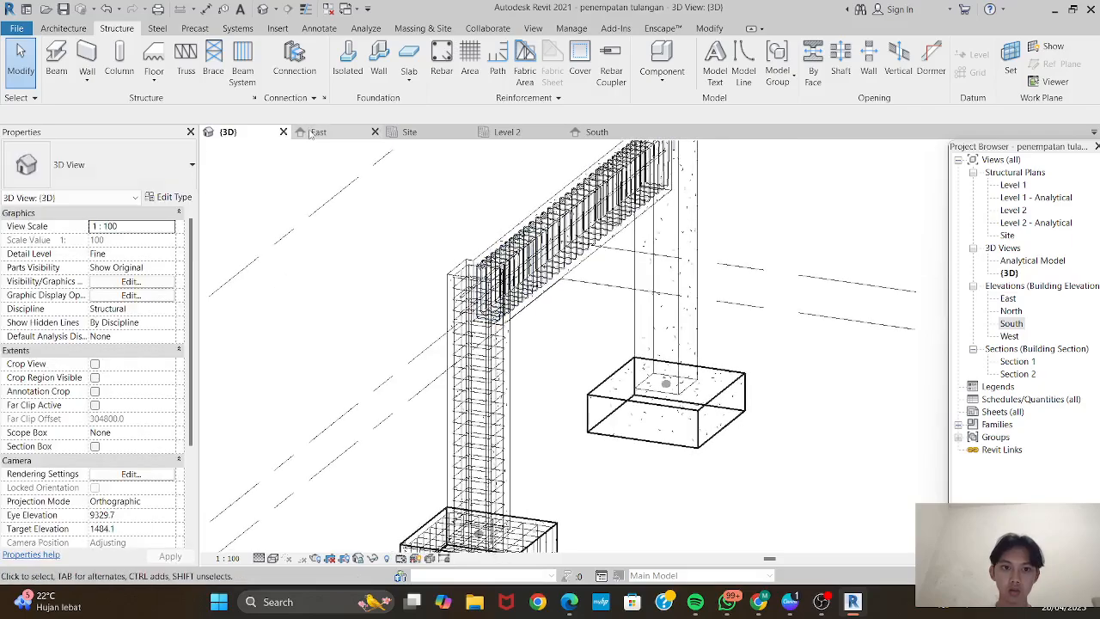
pyautogui.click(507, 133)
# In the East elevation, extend the upper ends of a three-bar 25M column set 500 mm past the column's top cover and finish the constraints.
pyautogui.click(319, 132)
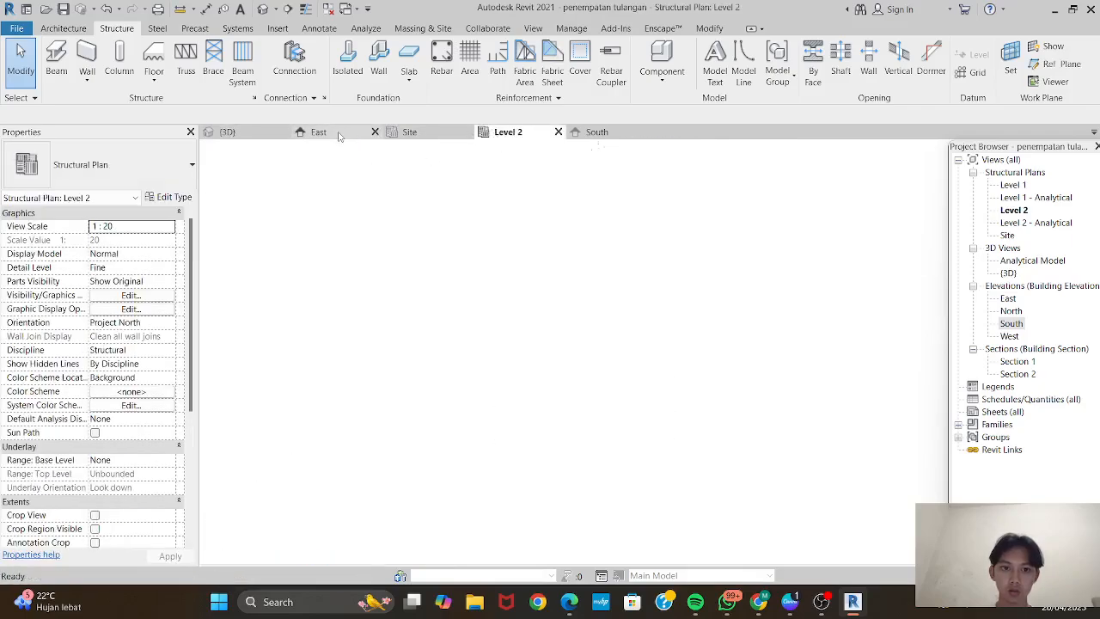
pyautogui.scroll(-1, 601, 322)
pyautogui.moveTo(593, 323); pyautogui.dragTo(568, 518, button='middle')
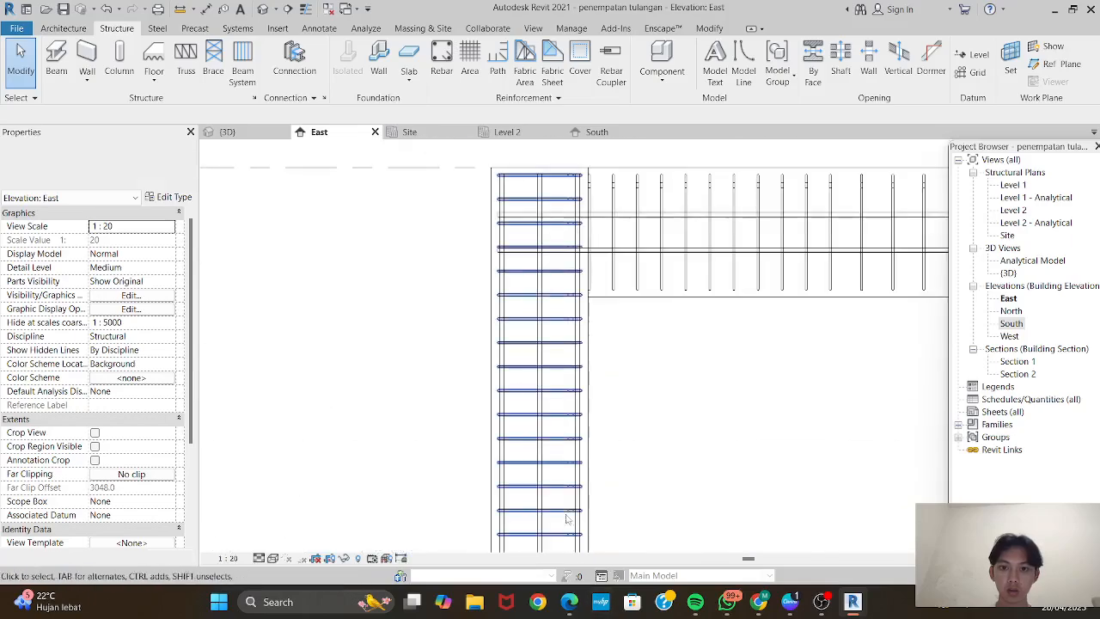
pyautogui.scroll(1, 507, 185)
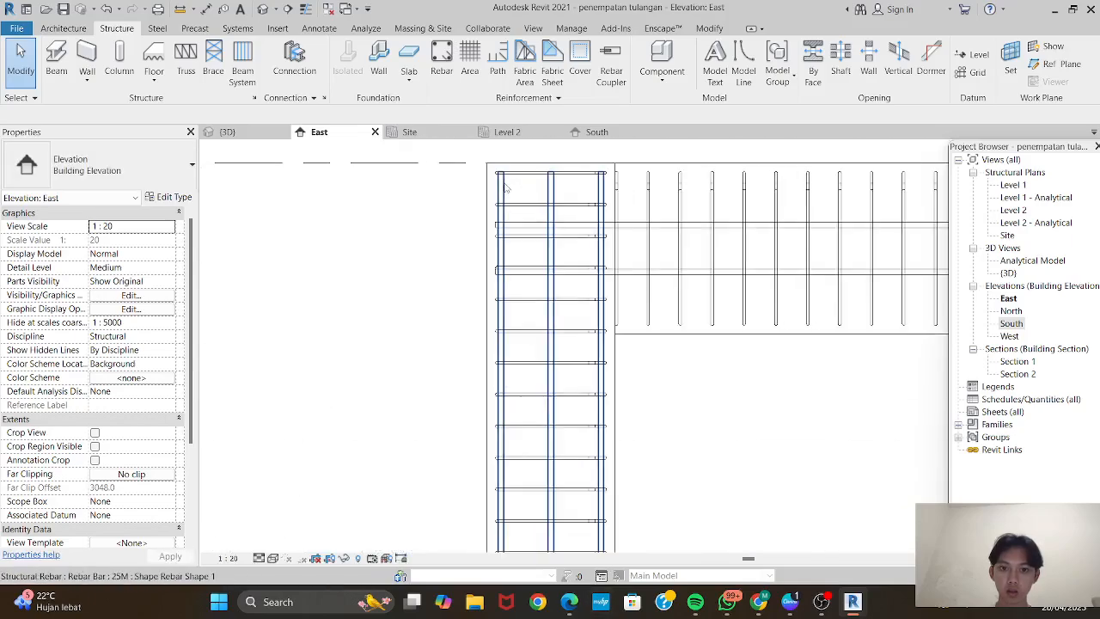
pyautogui.click(531, 193)
pyautogui.moveTo(531, 193); pyautogui.dragTo(518, 363, button='middle')
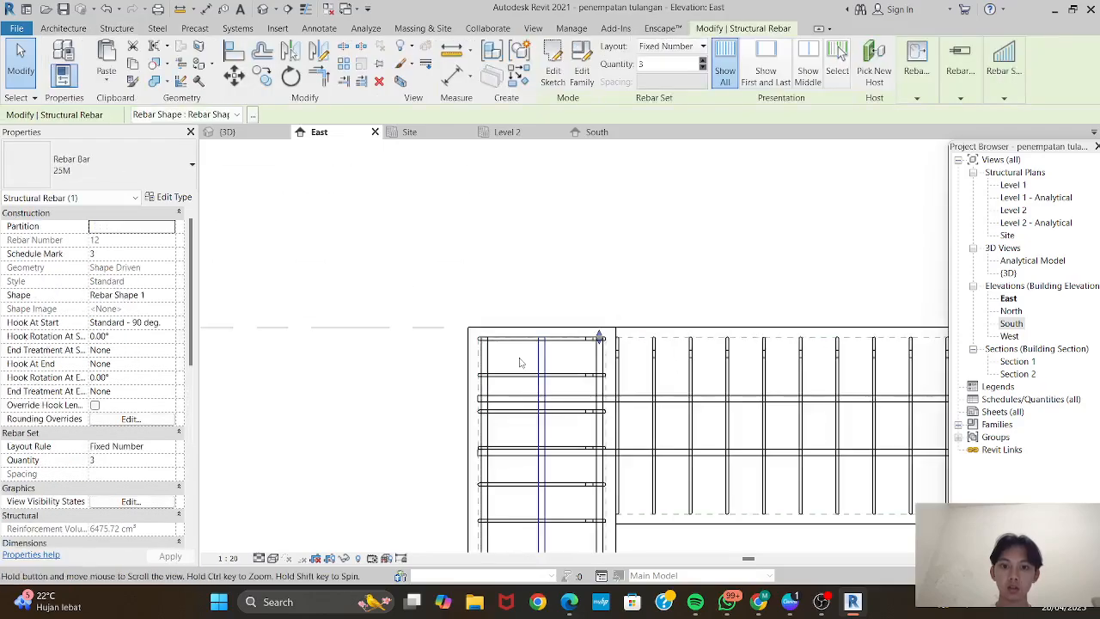
pyautogui.scroll(1, 490, 364)
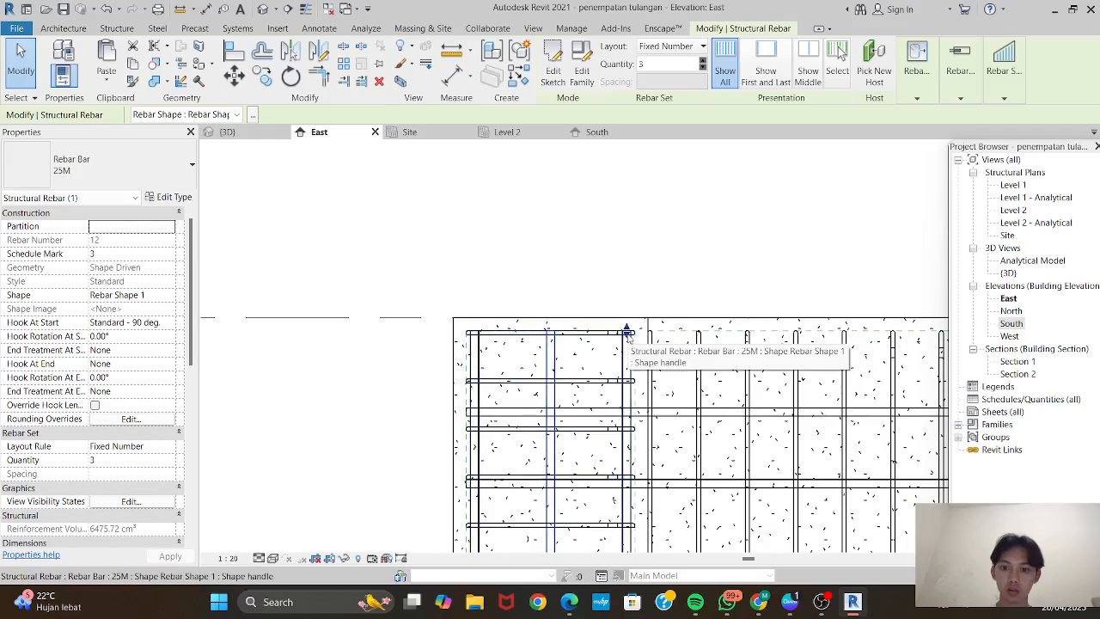
pyautogui.click(916, 82)
pyautogui.click(917, 128)
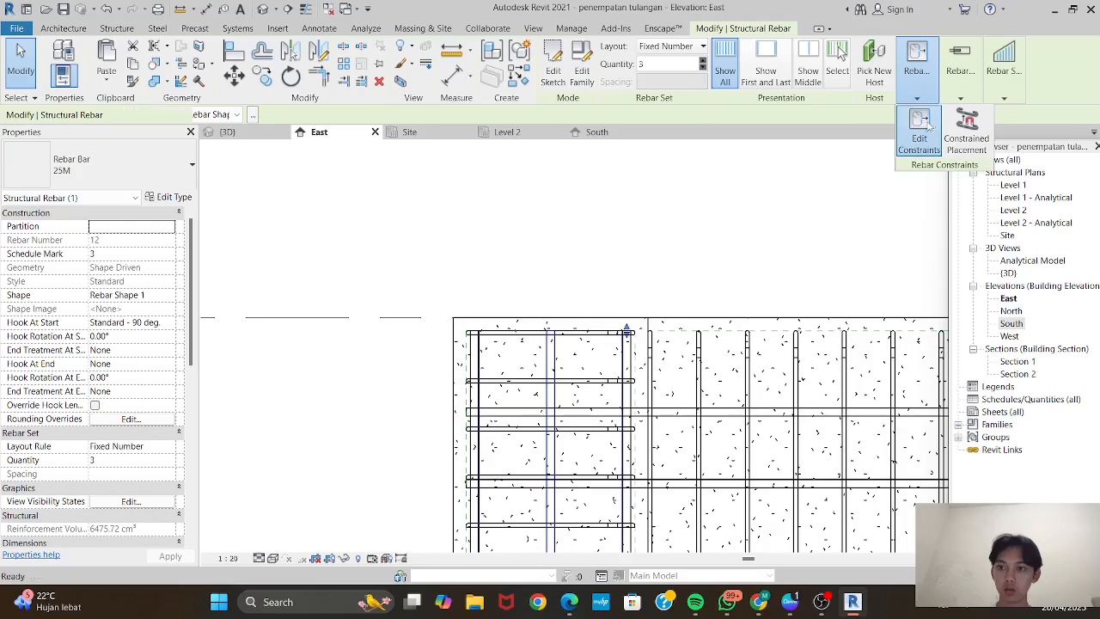
pyautogui.click(552, 325)
pyautogui.click(544, 312)
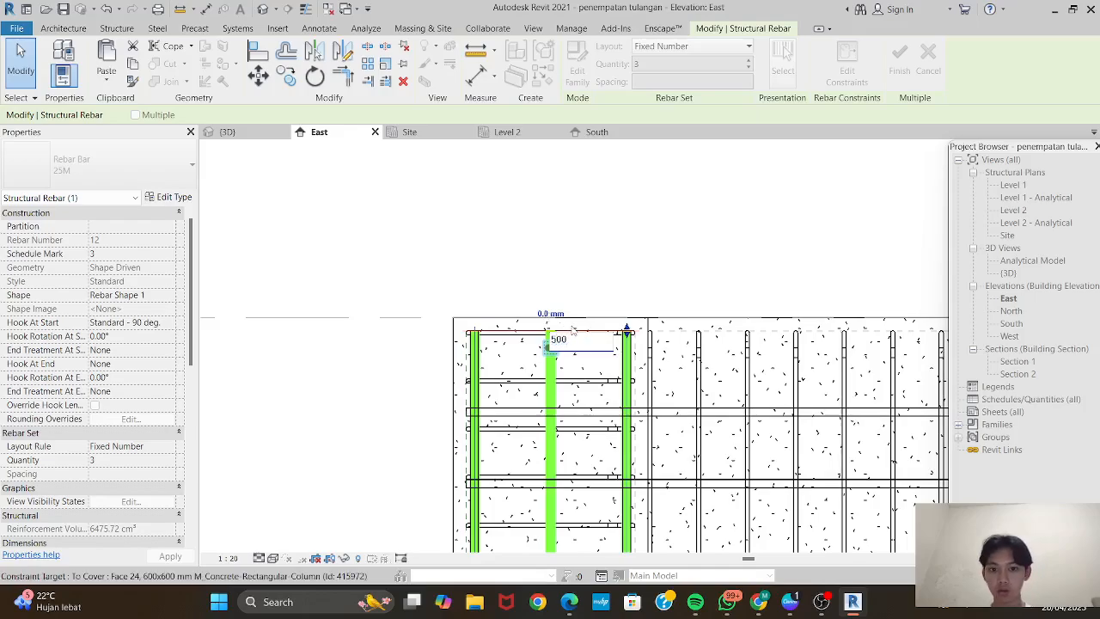
pyautogui.press('Return')
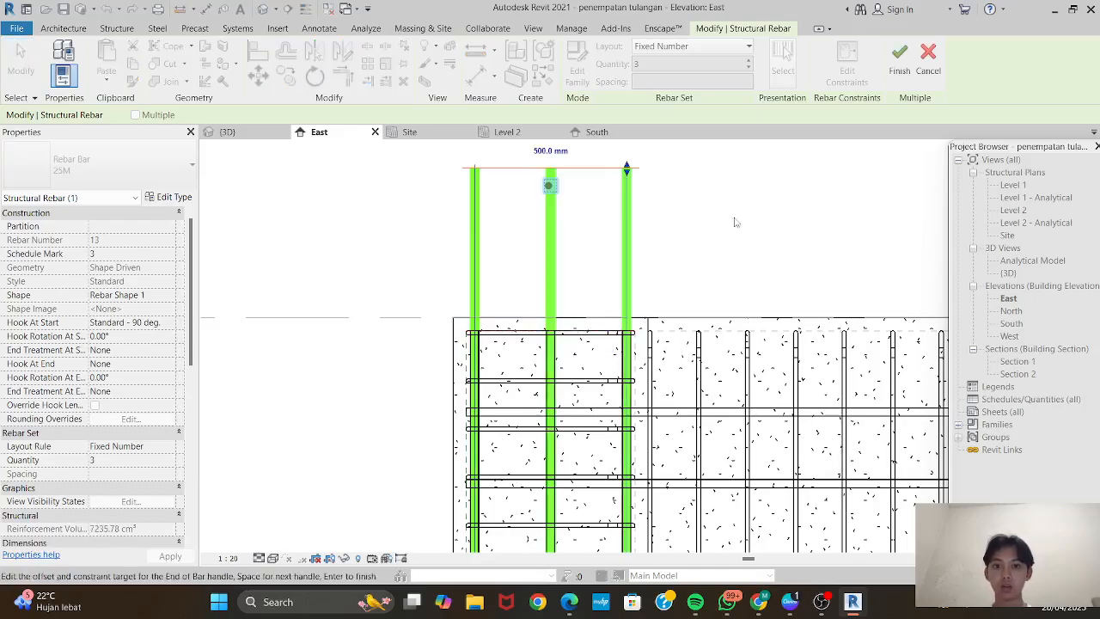
pyautogui.click(898, 62)
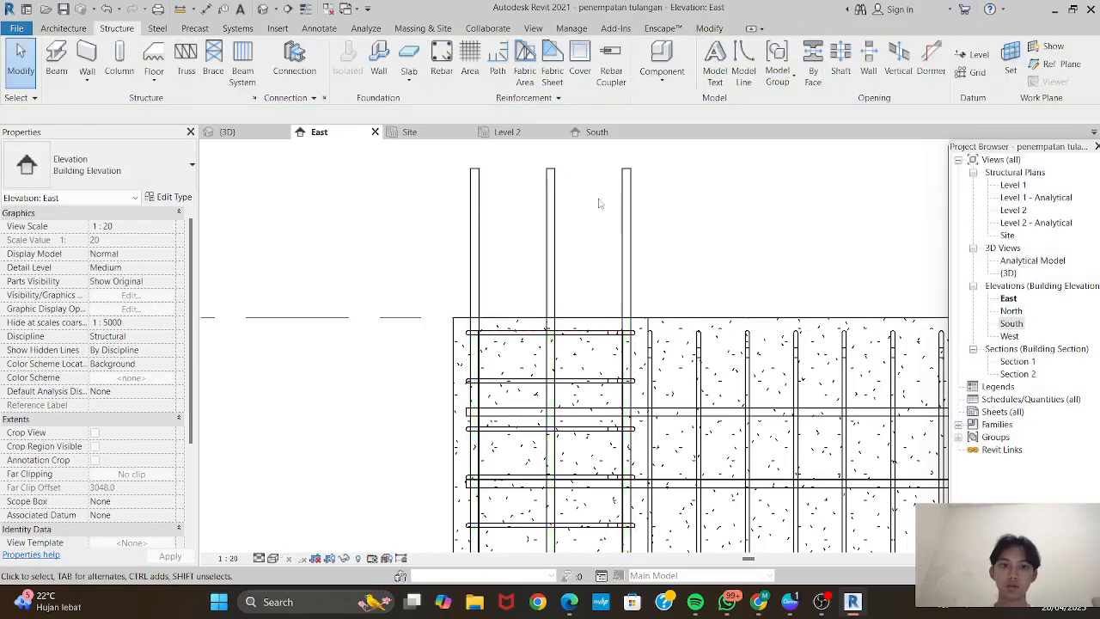
pyautogui.click(227, 131)
pyautogui.scroll(5, 544, 285)
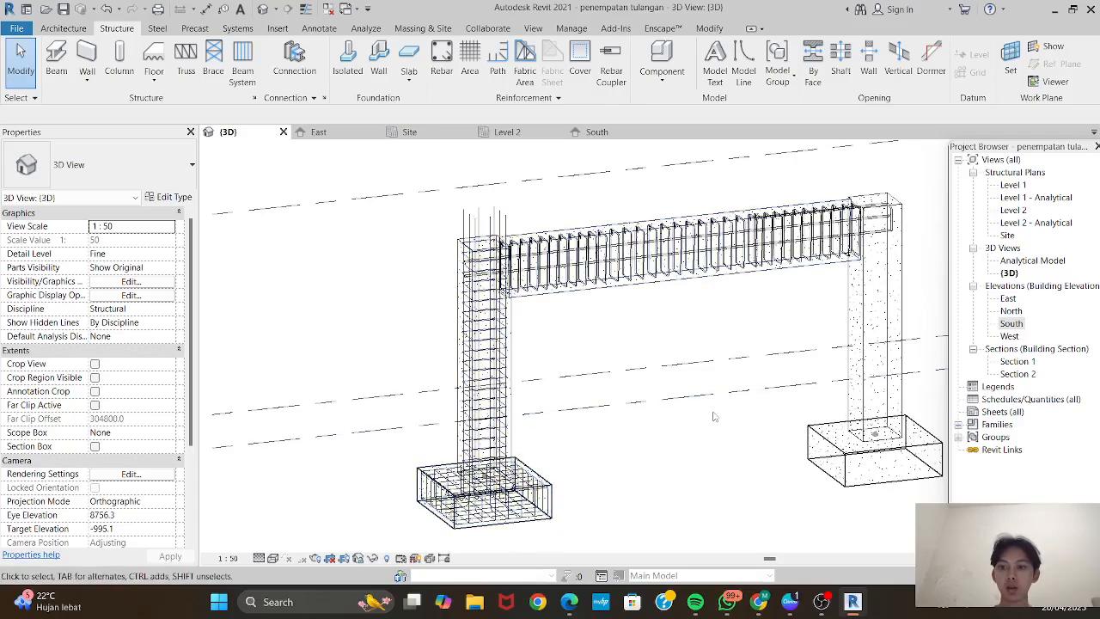
pyautogui.moveTo(536, 534); pyautogui.dragTo(418, 465)
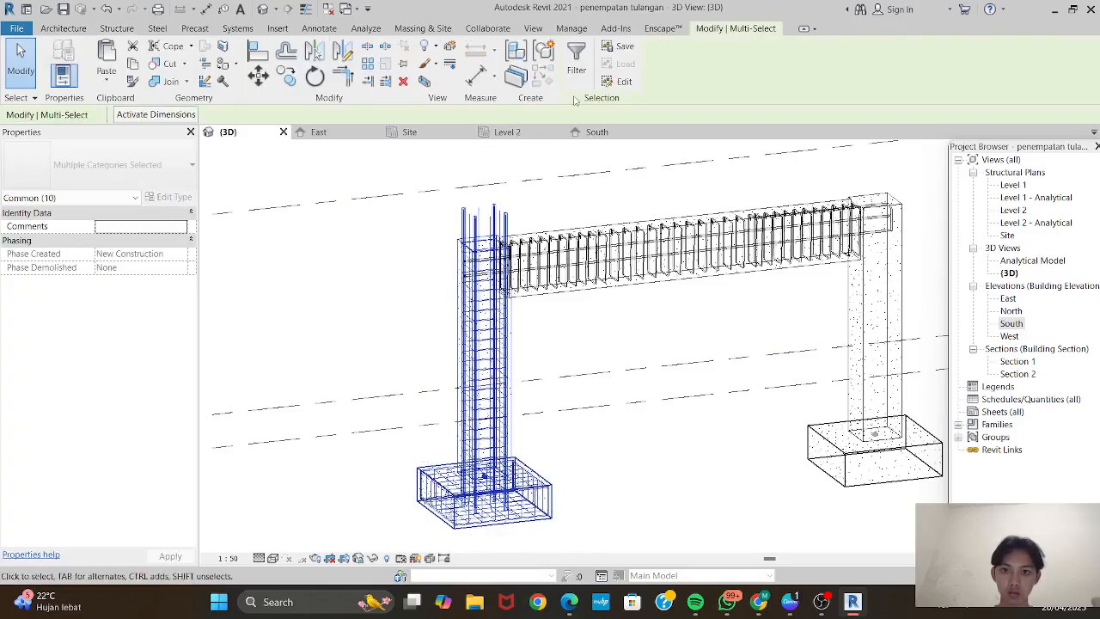
pyautogui.click(576, 62)
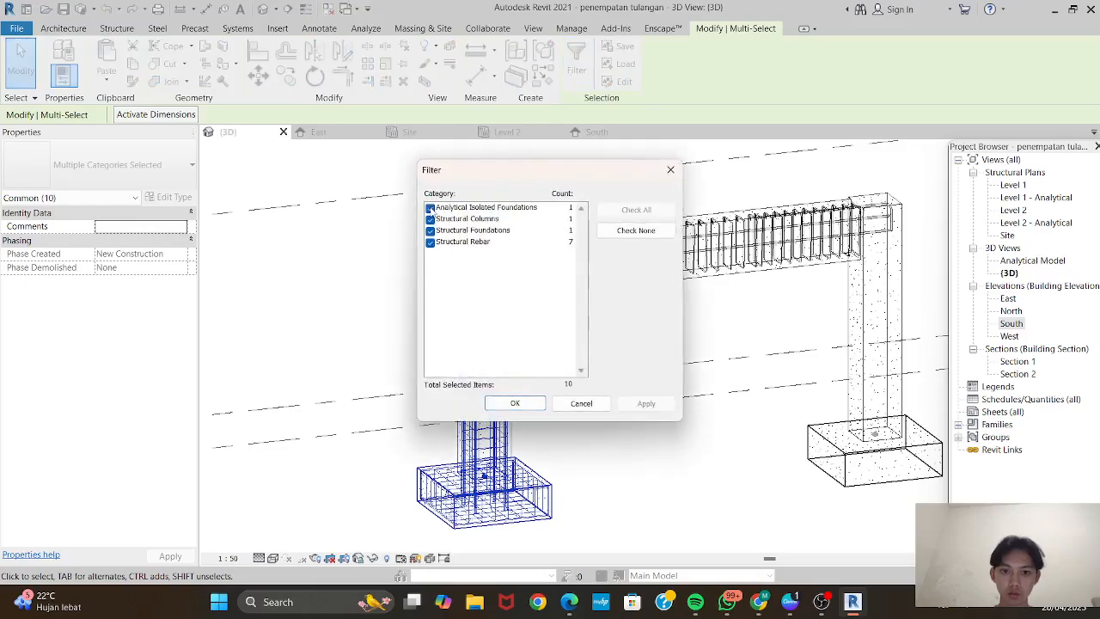
pyautogui.click(431, 219)
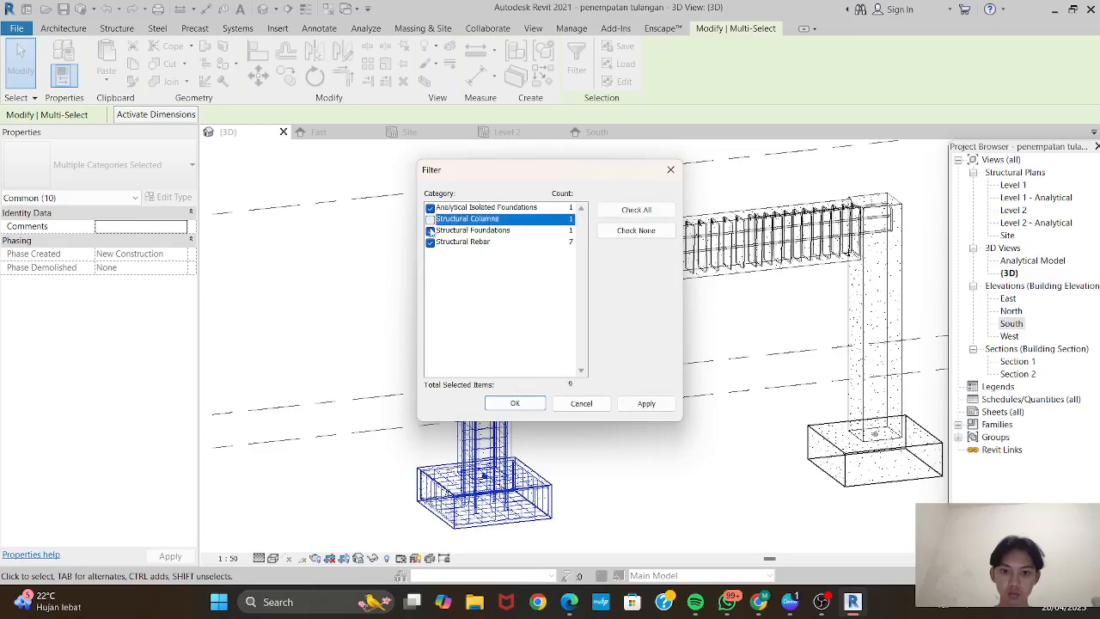
pyautogui.click(431, 230)
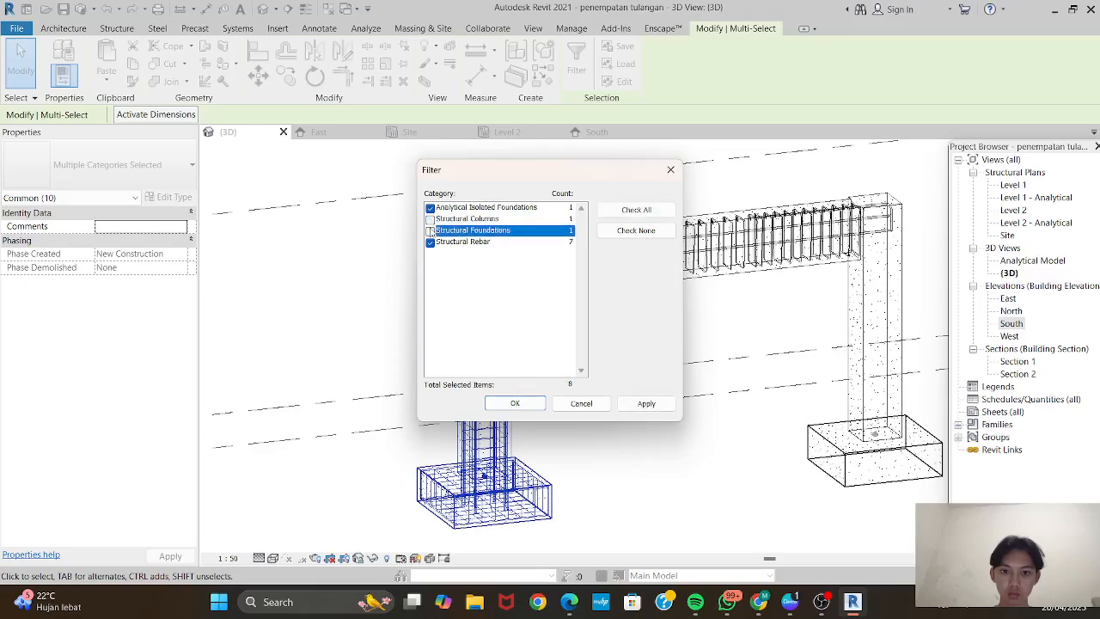
pyautogui.click(653, 407)
pyautogui.click(512, 404)
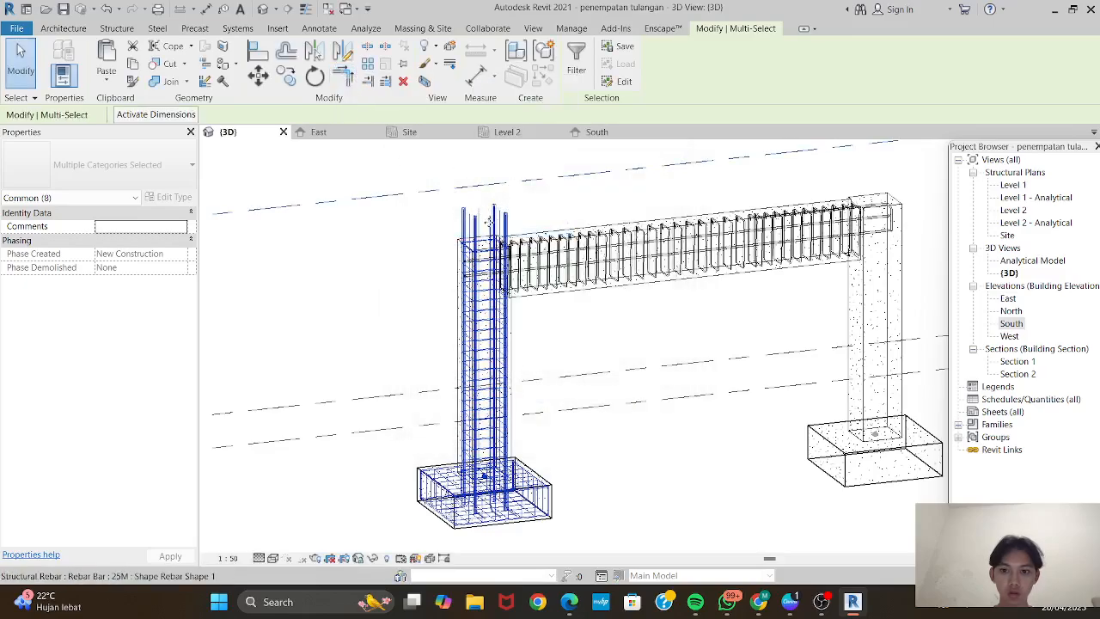
pyautogui.scroll(-2, 665, 472)
pyautogui.moveTo(662, 490); pyautogui.dragTo(622, 478, button='middle')
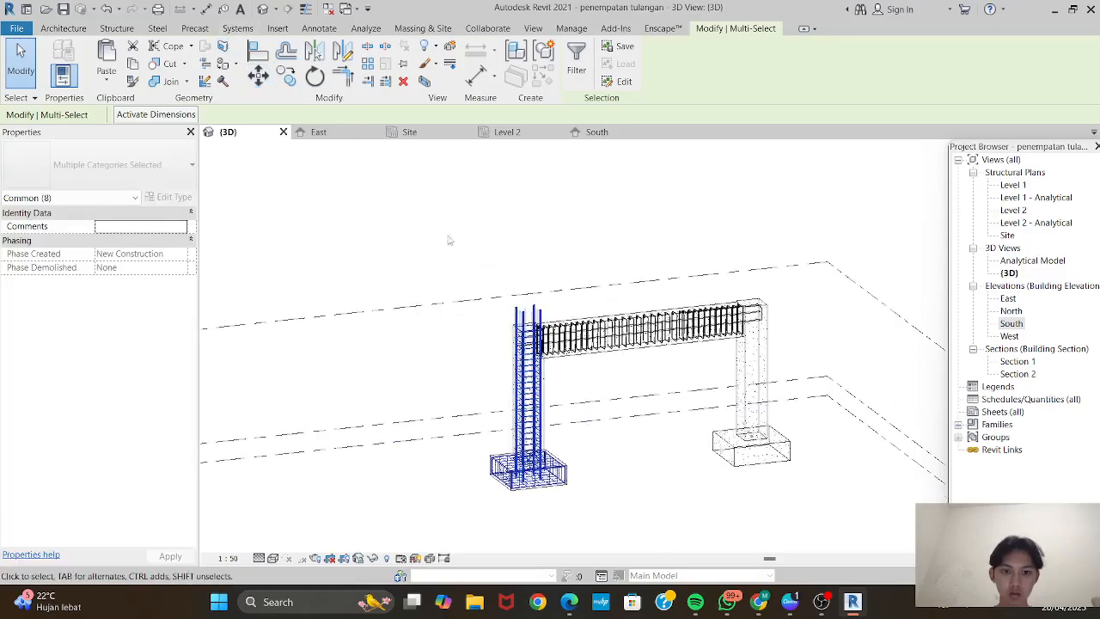
pyautogui.click(507, 241)
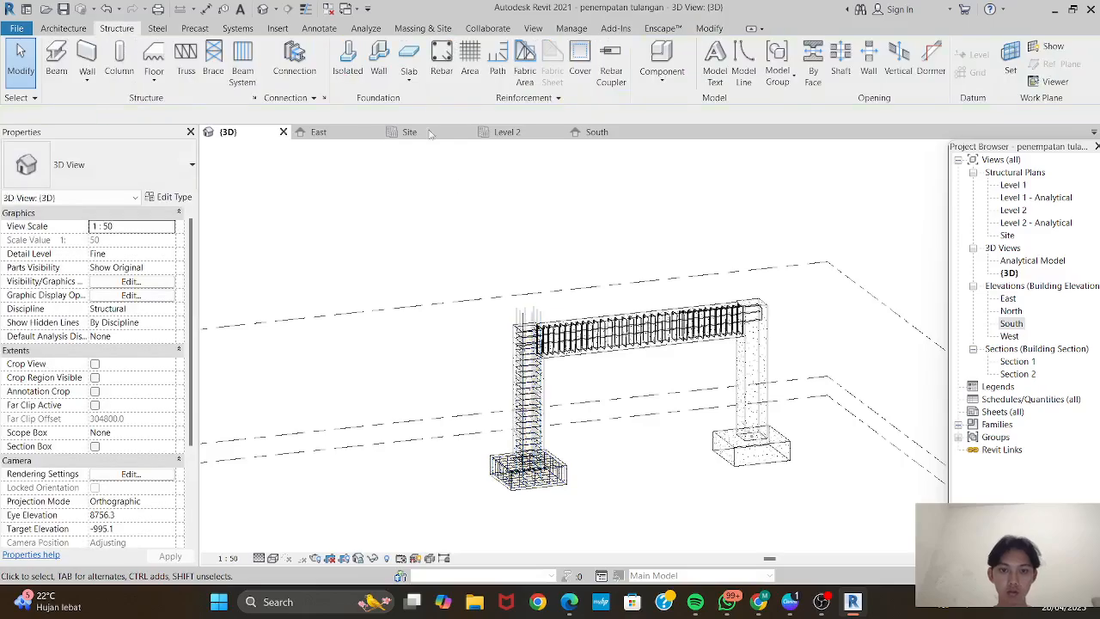
# In the East elevation, select the reinforced column and footing and filter the selection to Structural Rebar only, excluding levels, columns and foundations.
pyautogui.hotkey('ctrl', 'Tab')
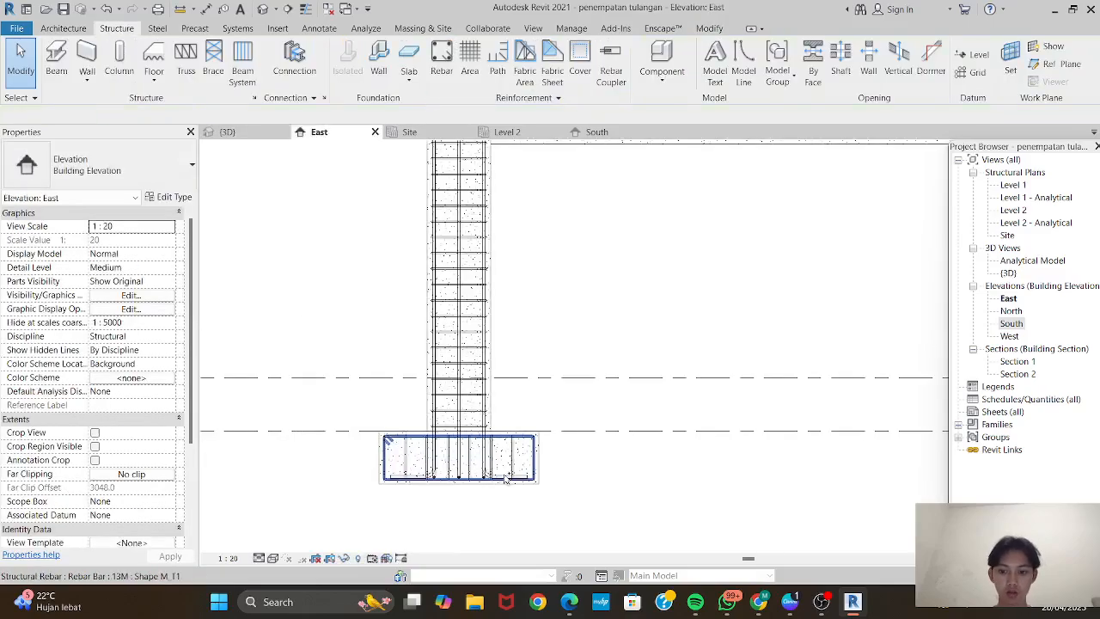
pyautogui.moveTo(545, 526); pyautogui.dragTo(362, 364)
pyautogui.click(582, 57)
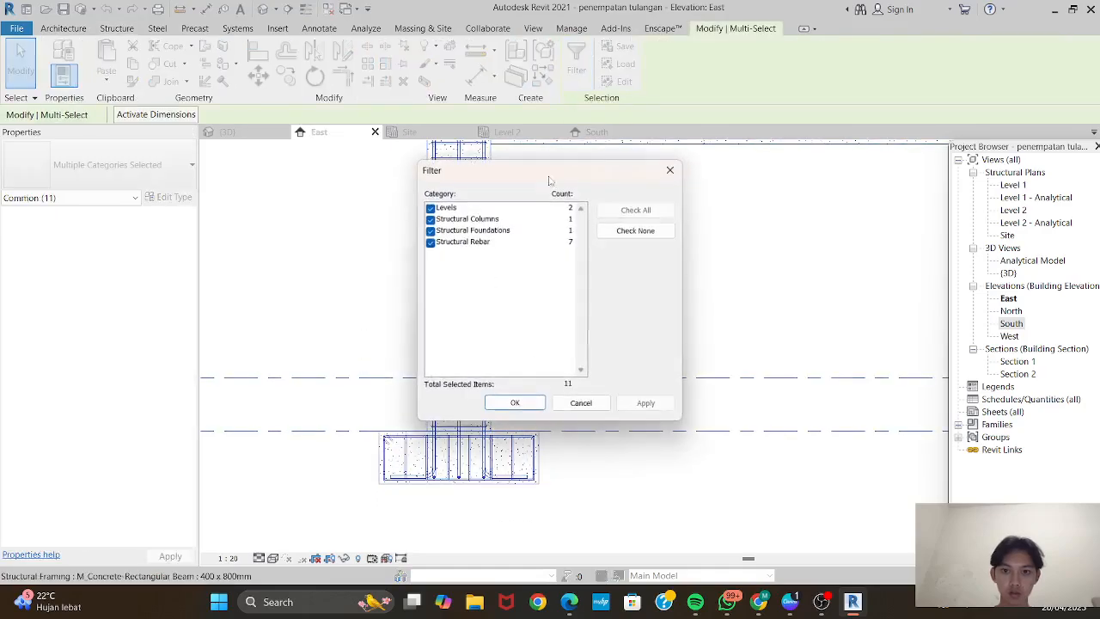
pyautogui.click(431, 208)
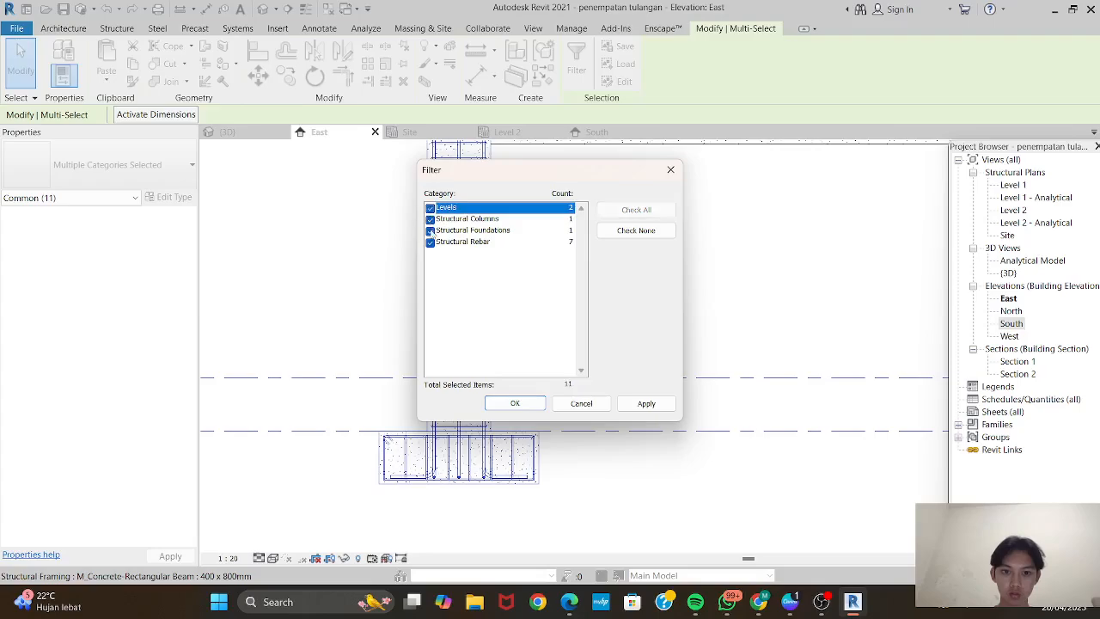
pyautogui.click(430, 230)
pyautogui.click(430, 219)
pyautogui.click(430, 207)
pyautogui.click(646, 403)
pyautogui.click(515, 402)
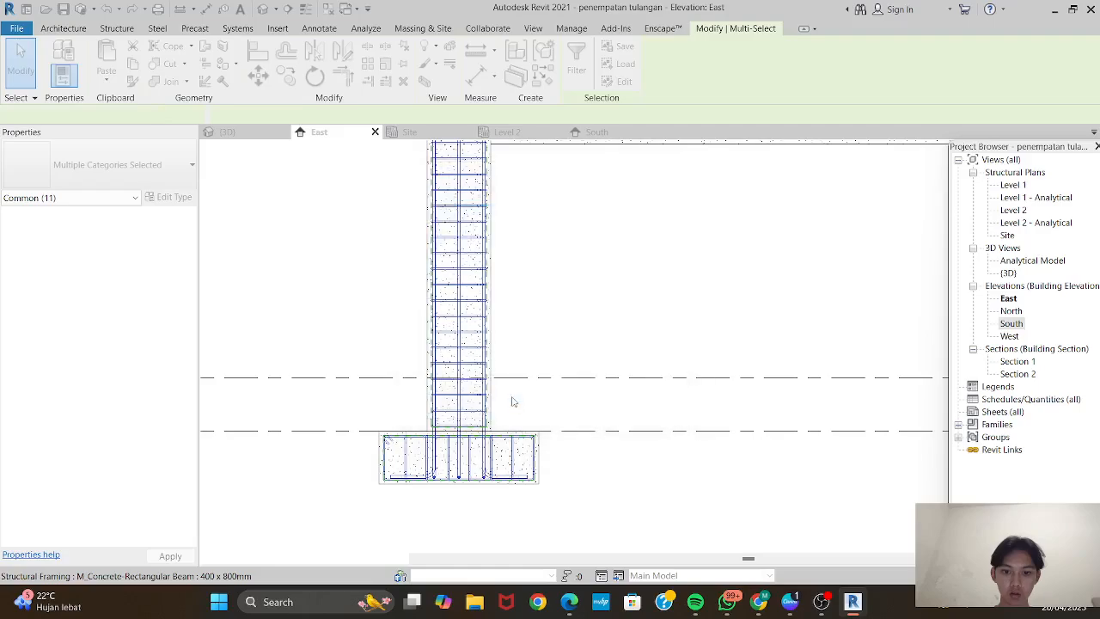
pyautogui.scroll(1, 531, 299)
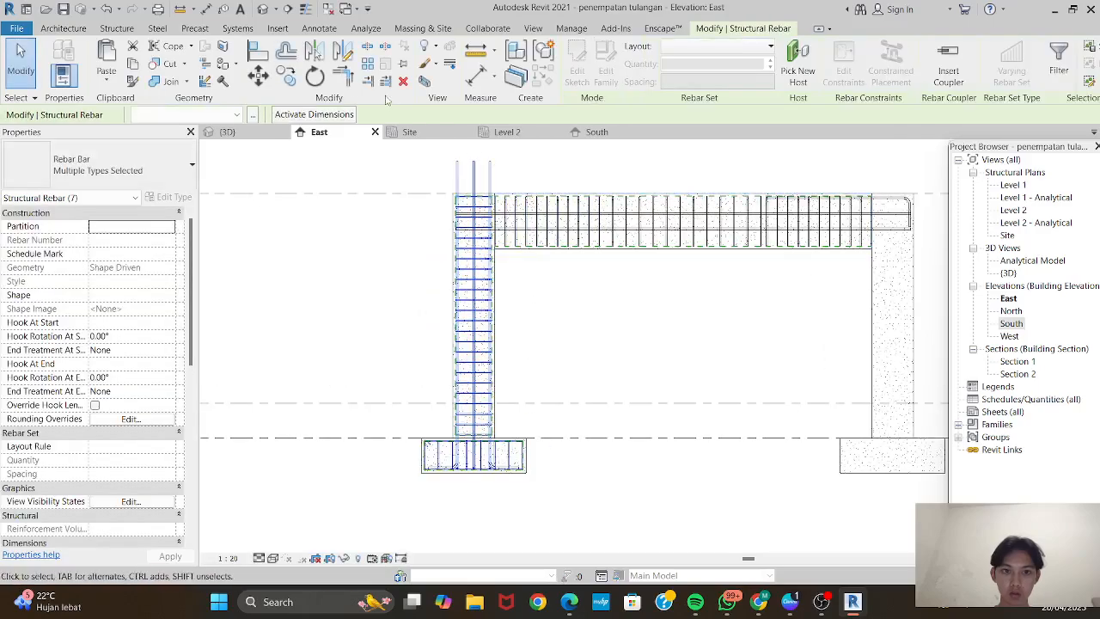
# Copy the selected rebar 6000 mm horizontally, from the reinforced footing's bottom midpoint to the unreinforced footing's bottom midpoint.
pyautogui.click(287, 75)
pyautogui.scroll(2, 477, 481)
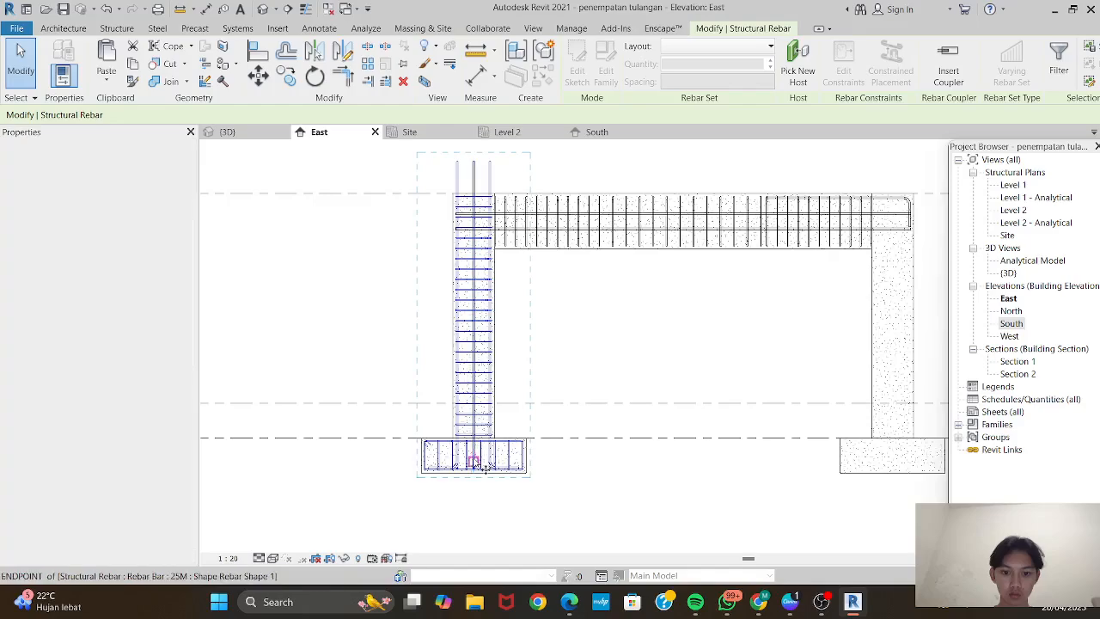
pyautogui.scroll(1, 479, 496)
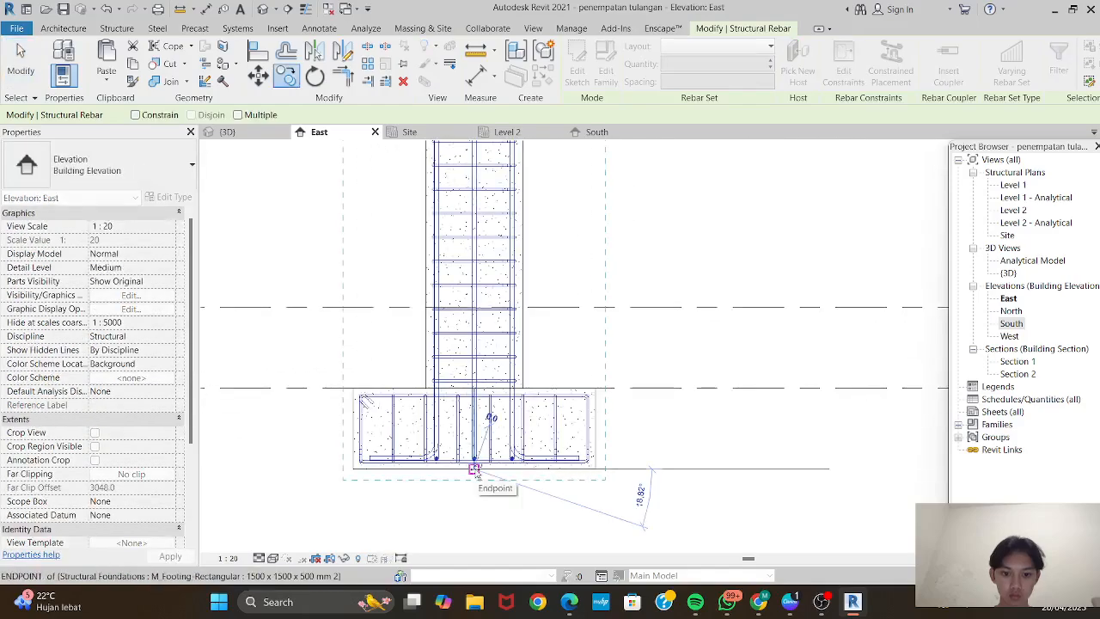
pyautogui.click(473, 466)
pyautogui.moveTo(795, 466); pyautogui.dragTo(398, 484, button='middle')
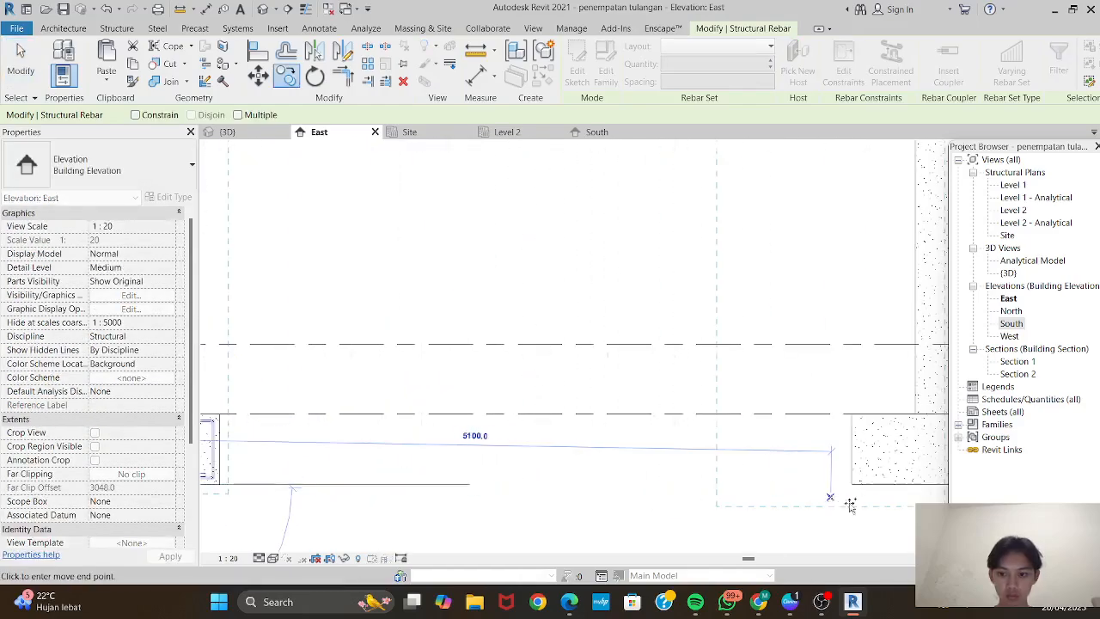
pyautogui.moveTo(897, 498); pyautogui.dragTo(624, 523, button='middle')
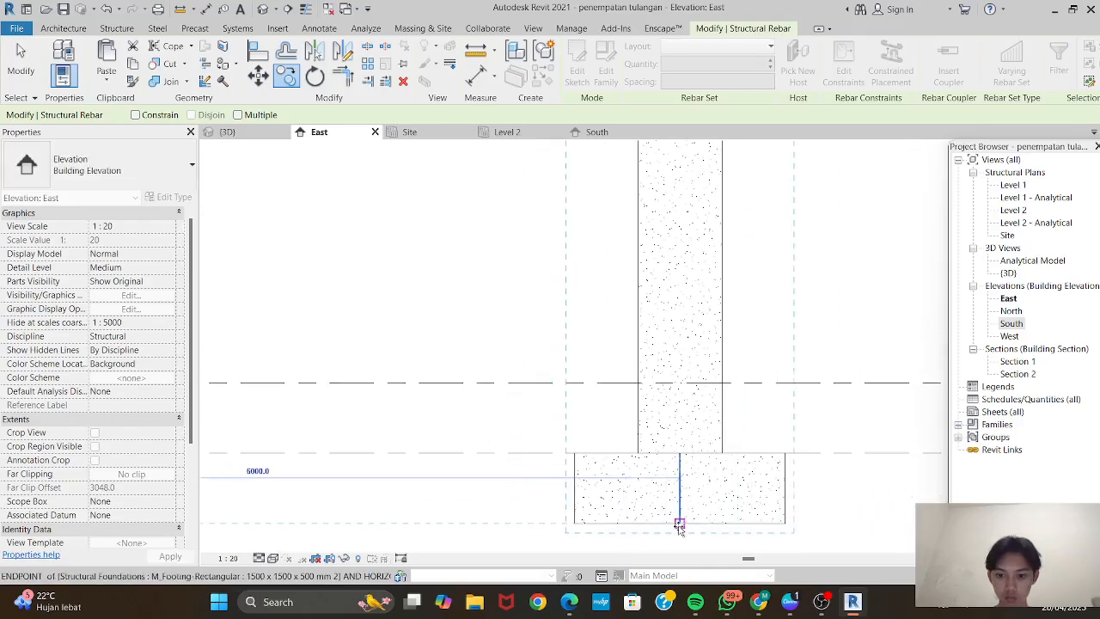
pyautogui.click(678, 524)
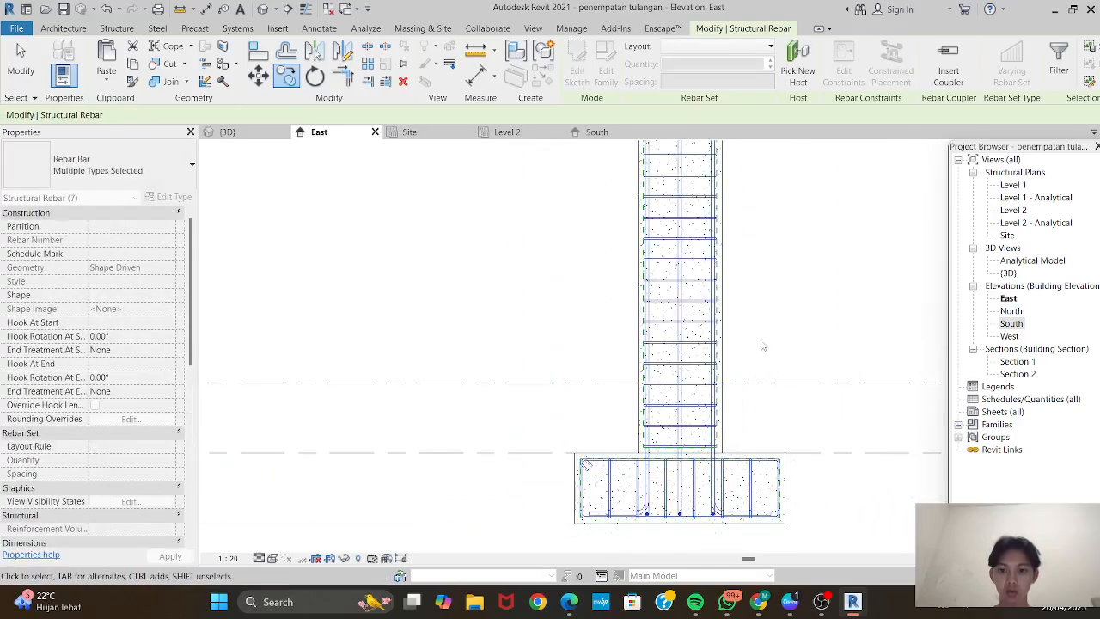
pyautogui.click(792, 242)
# Examine the copied column and footing reinforcement at the beam joint in the East elevation and across the whole frame in 3D.
pyautogui.scroll(-5, 835, 337)
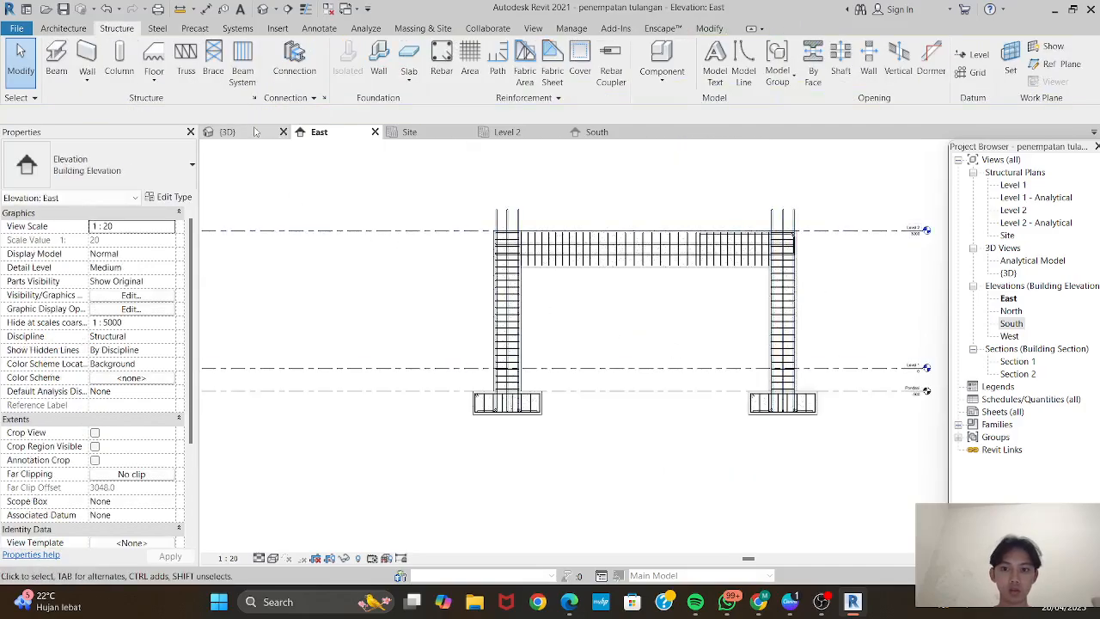
pyautogui.scroll(5, 786, 249)
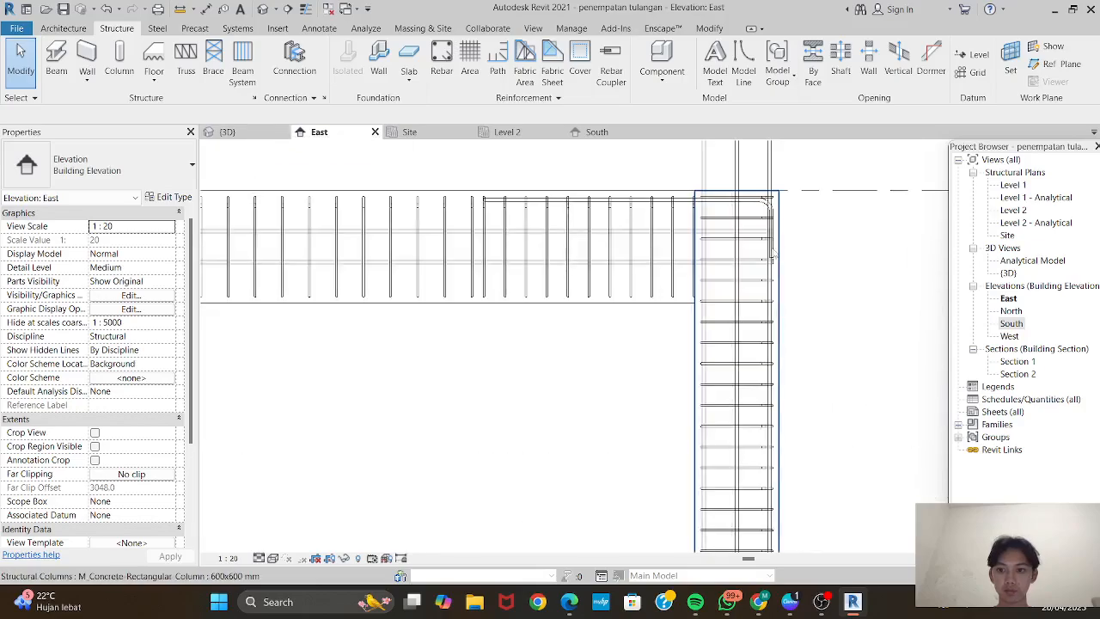
pyautogui.click(225, 134)
pyautogui.scroll(-3, 571, 411)
pyautogui.scroll(4, 646, 386)
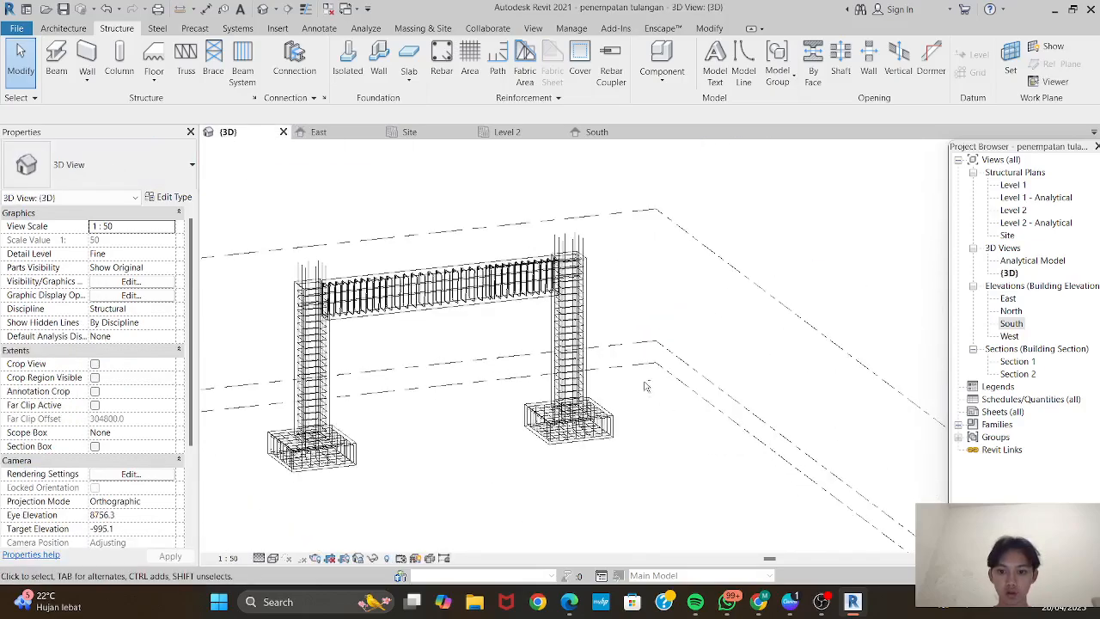
pyautogui.moveTo(640, 358)
pyautogui.keyDown('shift'); pyautogui.mouseDown(button='middle')
pyautogui.moveTo(644, 380)
pyautogui.moveTo(594, 383)
pyautogui.moveTo(608, 351)
pyautogui.moveTo(633, 343)
pyautogui.mouseUp(button='middle'); pyautogui.keyUp('shift')
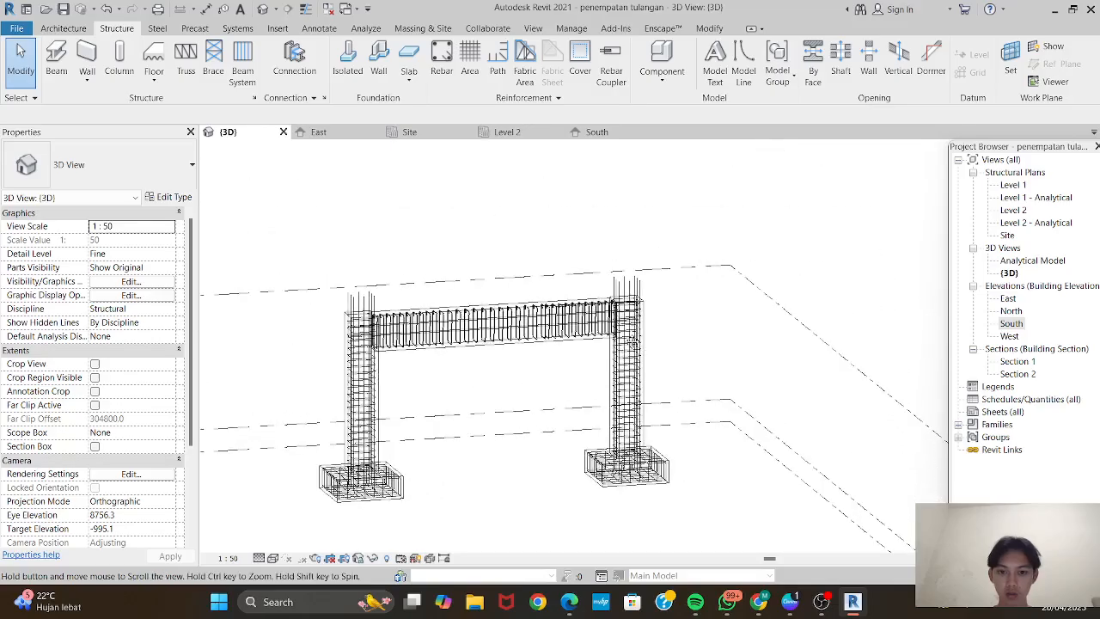
pyautogui.scroll(5, 633, 343)
pyautogui.moveTo(501, 317); pyautogui.dragTo(475, 316, button='middle')
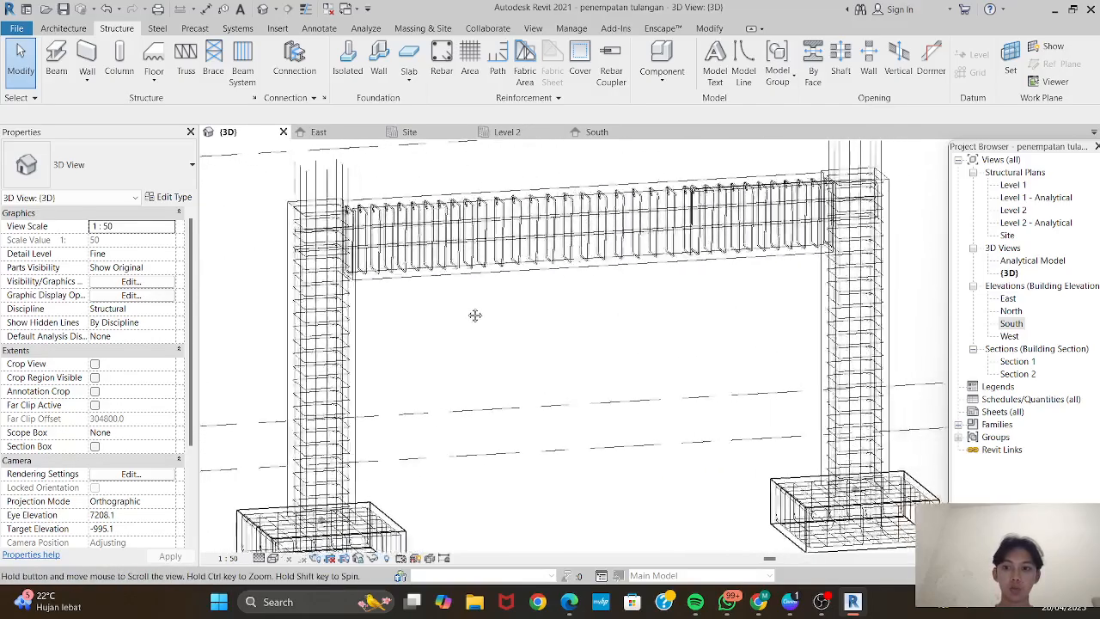
pyautogui.scroll(-2, 468, 310)
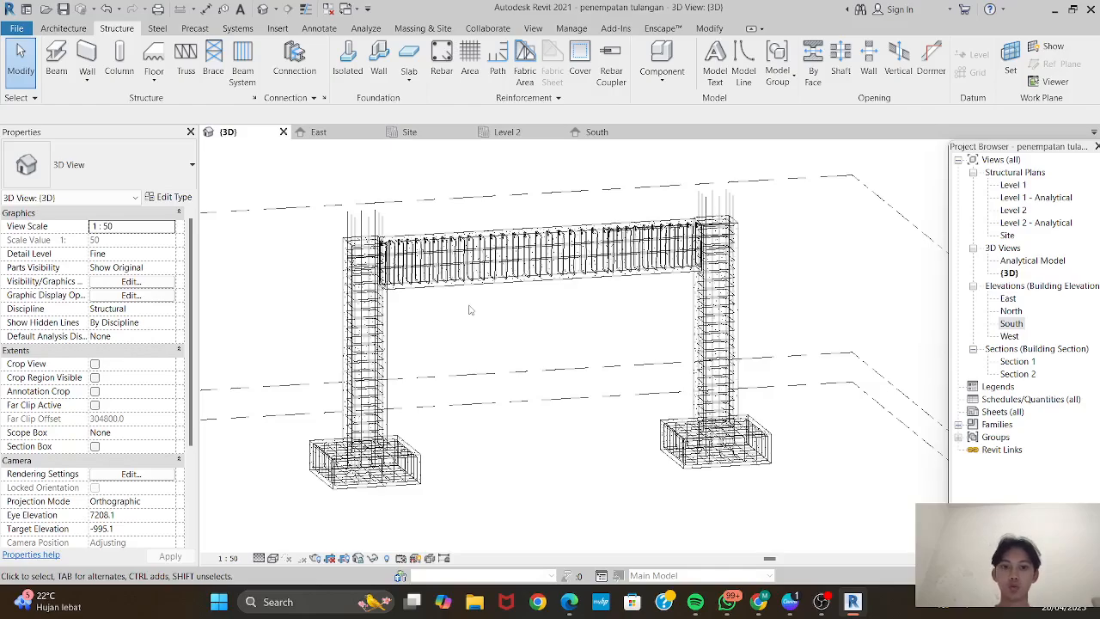